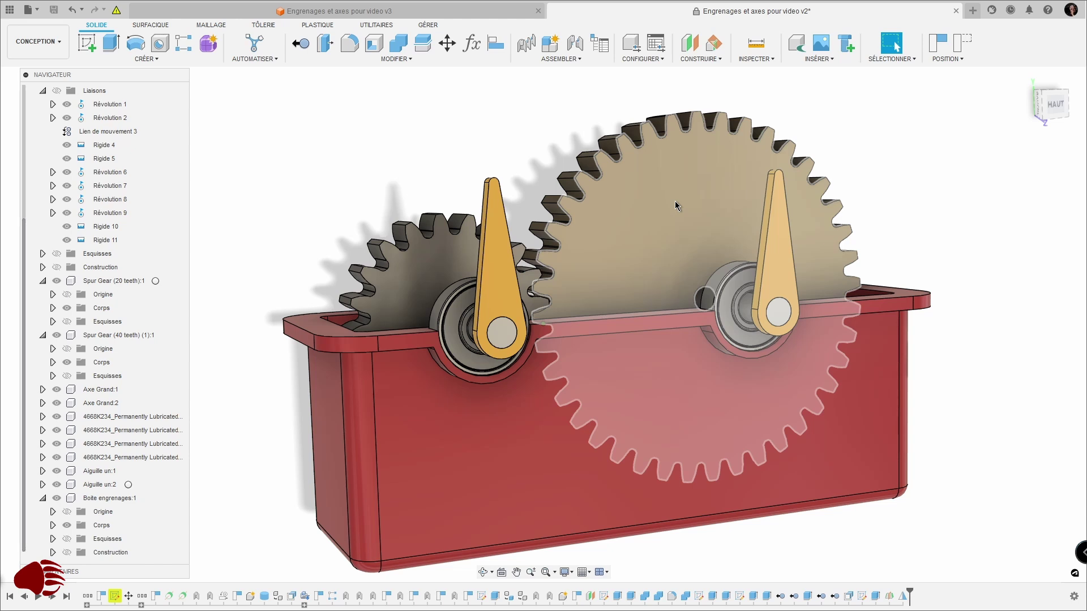
- Rotate the pointer on the small gear's shaft to examine how both gears and pointers move together in the finished gearbox
click(674, 202)
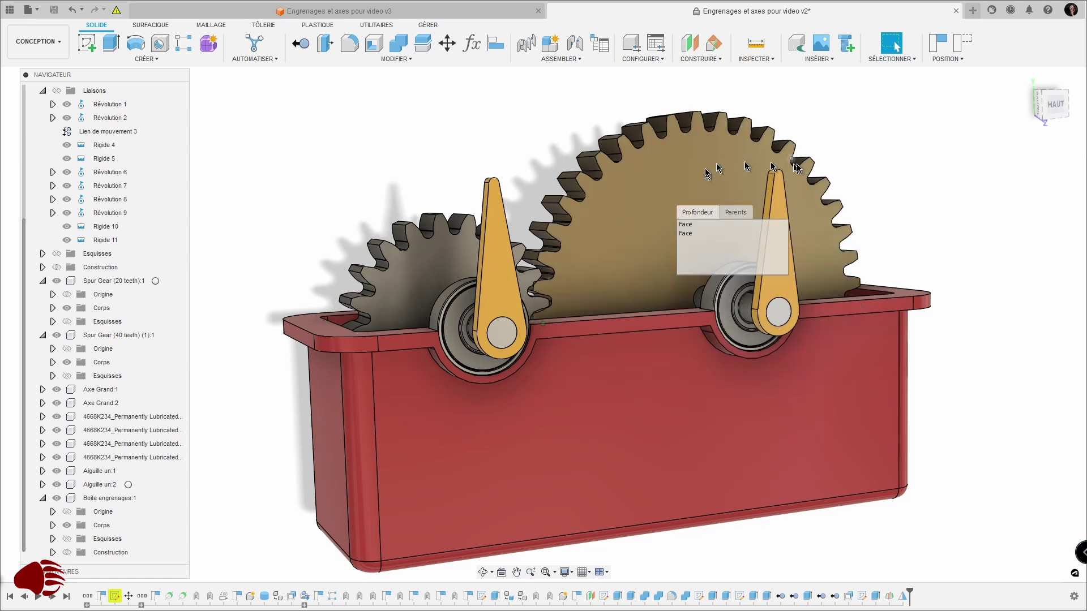
drag(711, 158, 709, 170)
shift+middle_drag(709, 171, 612, 168)
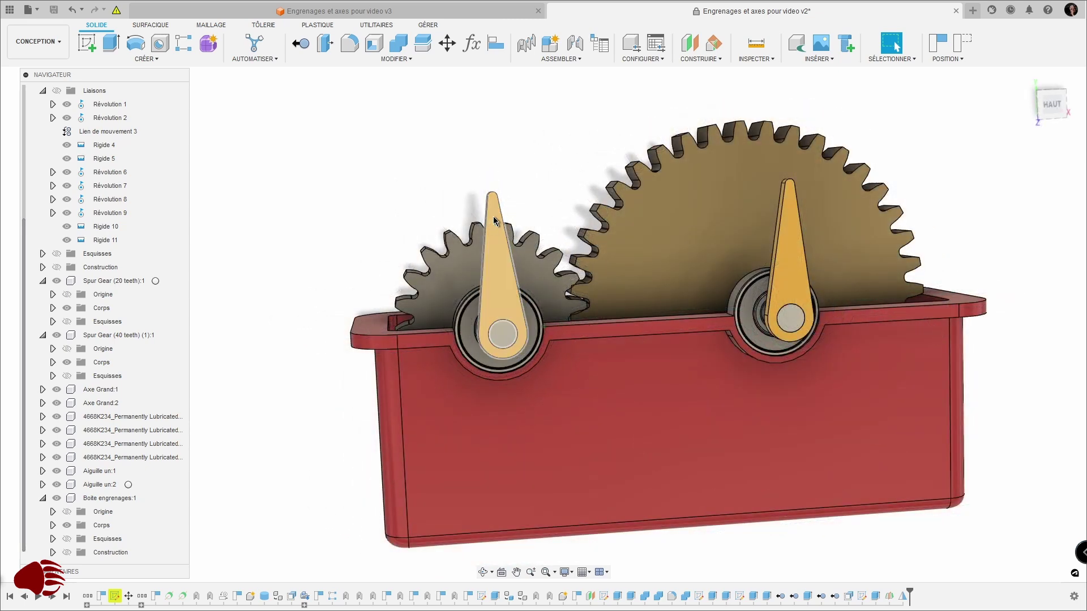
click(494, 220)
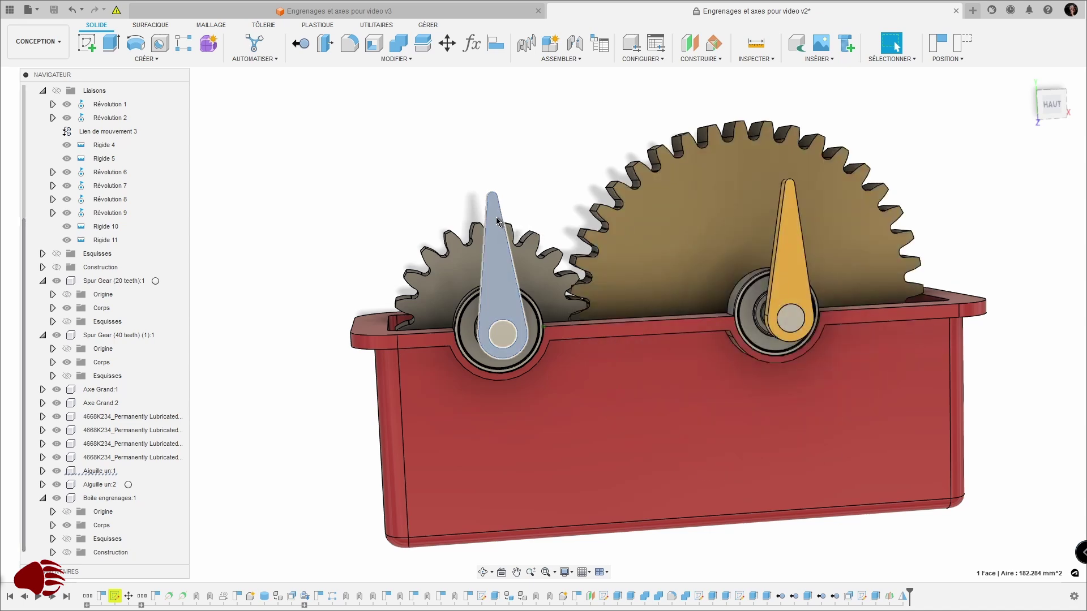
drag(496, 220, 504, 292)
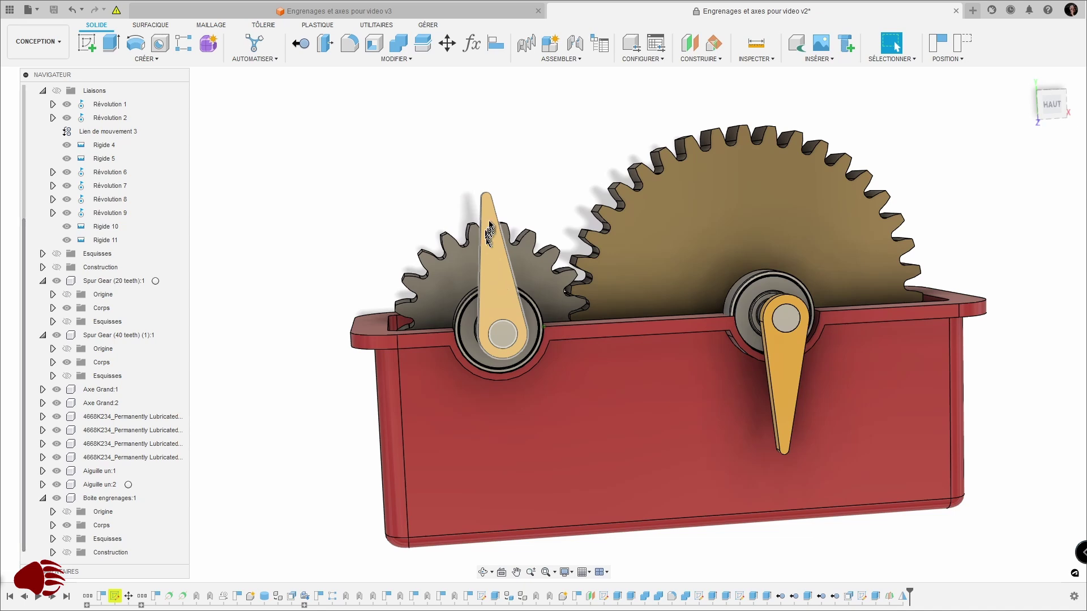
drag(488, 213, 506, 297)
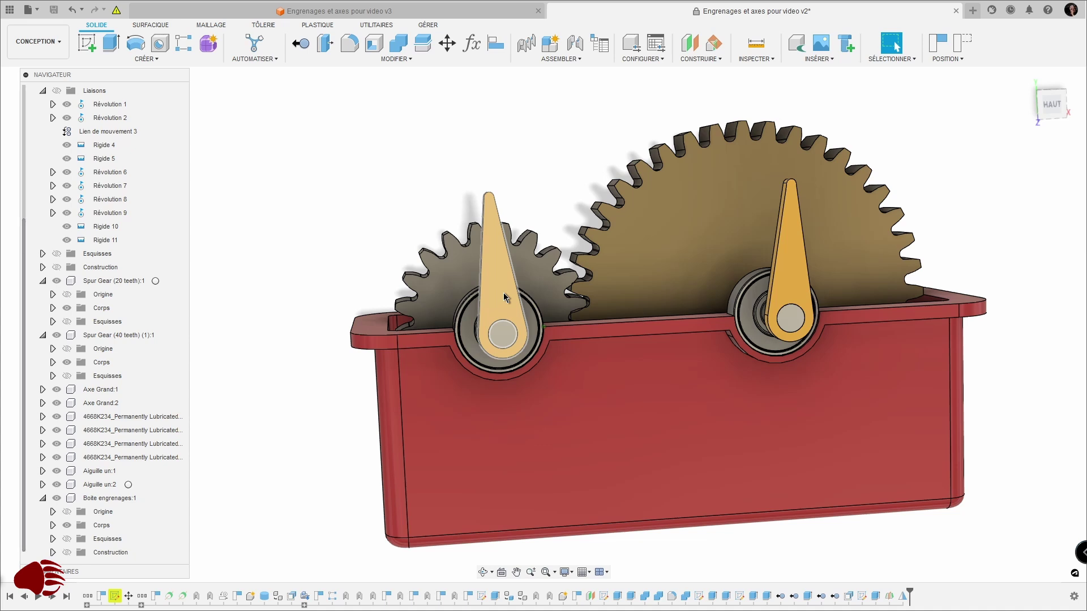
click(574, 62)
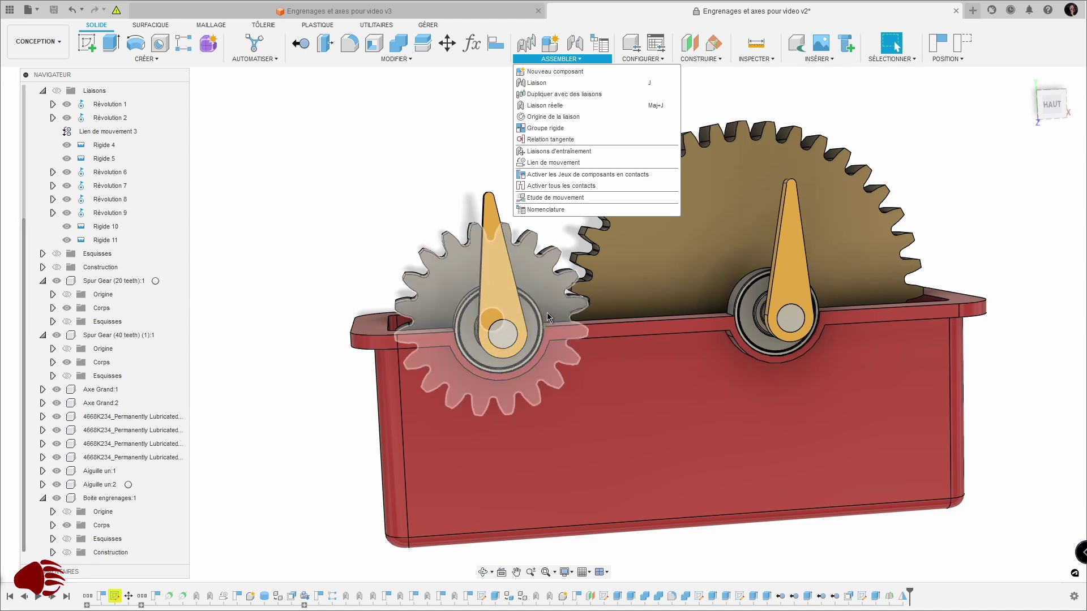
mouse_move(707, 186)
mouse_down()
mouse_move(725, 188)
mouse_move(707, 184)
mouse_up()
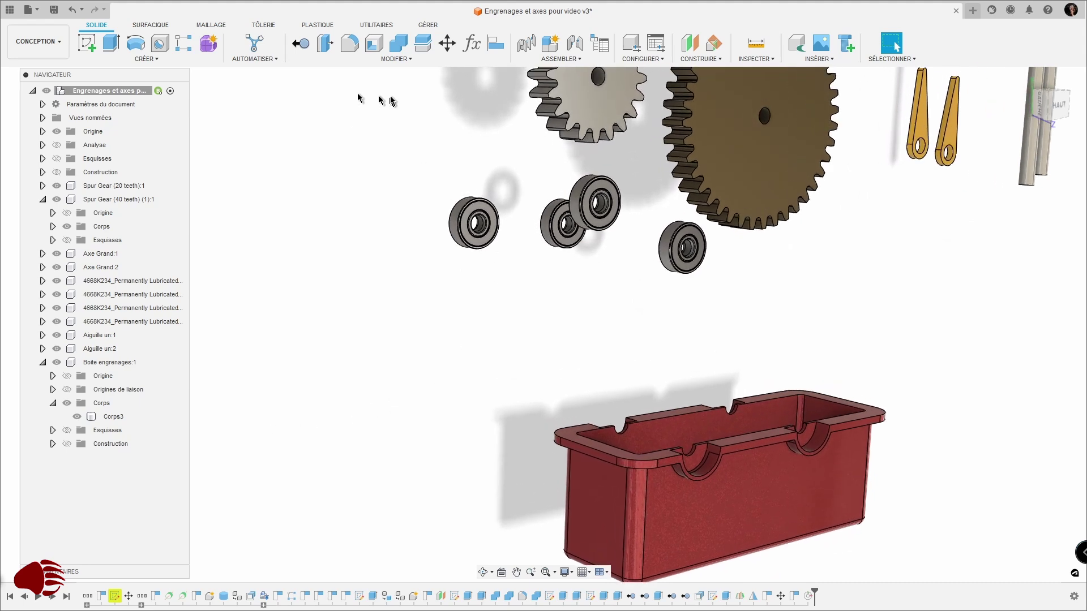
- Set up a point-to-point component move for the second ball bearing, with the centre of its front outer edge as the origin point
click(447, 42)
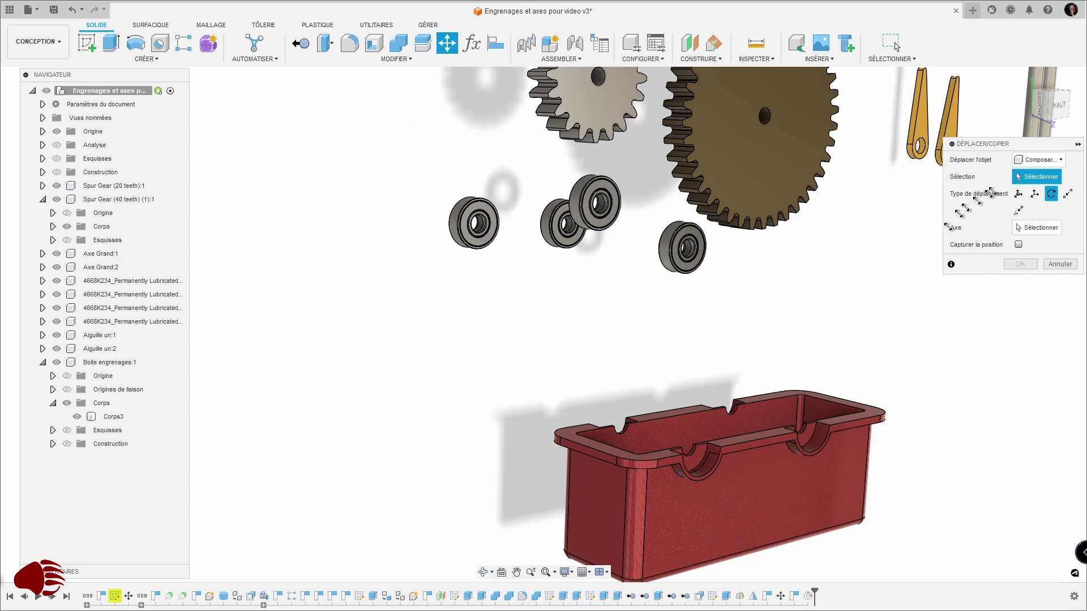
click(1061, 164)
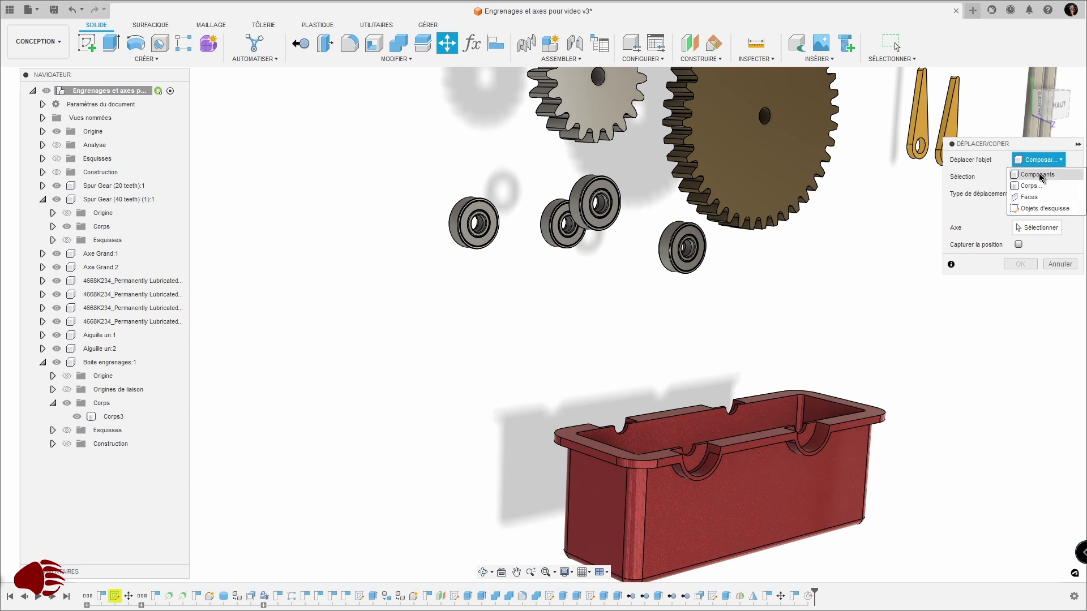
click(1040, 175)
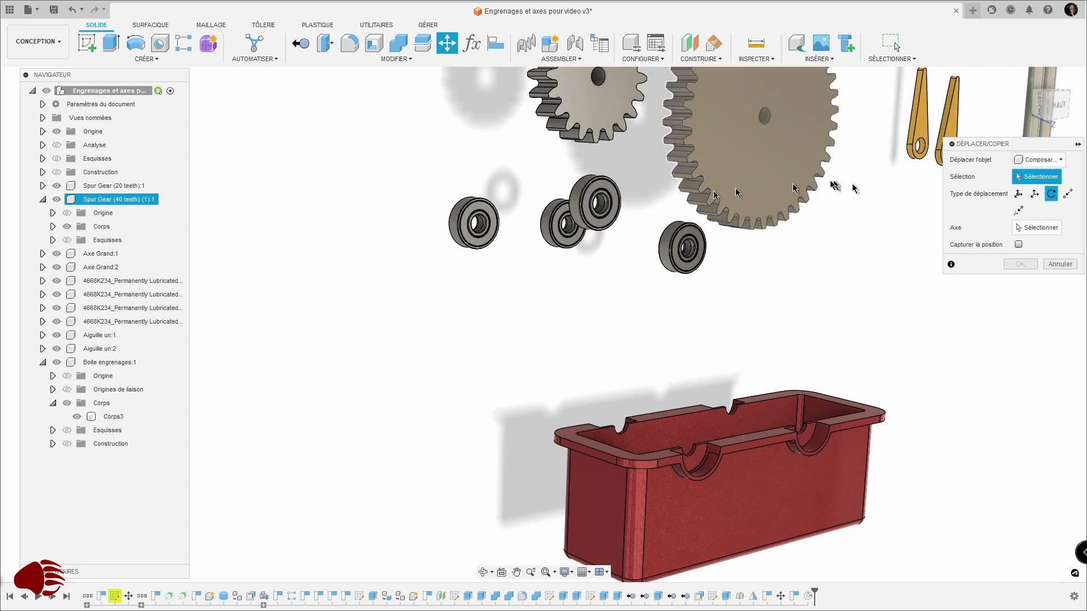
click(491, 242)
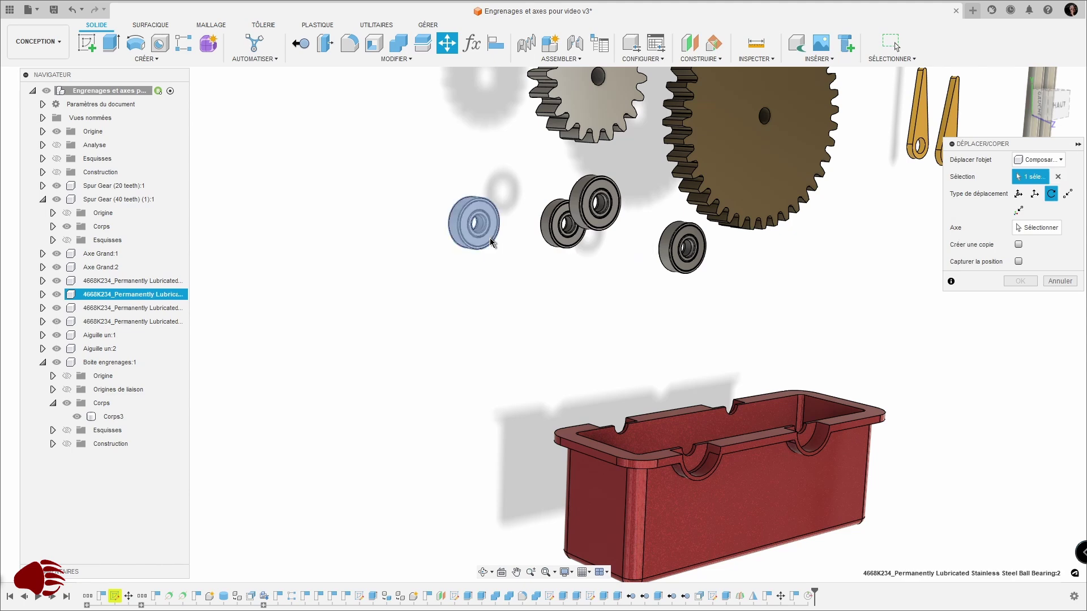
shift+middle_drag(491, 239, 498, 230)
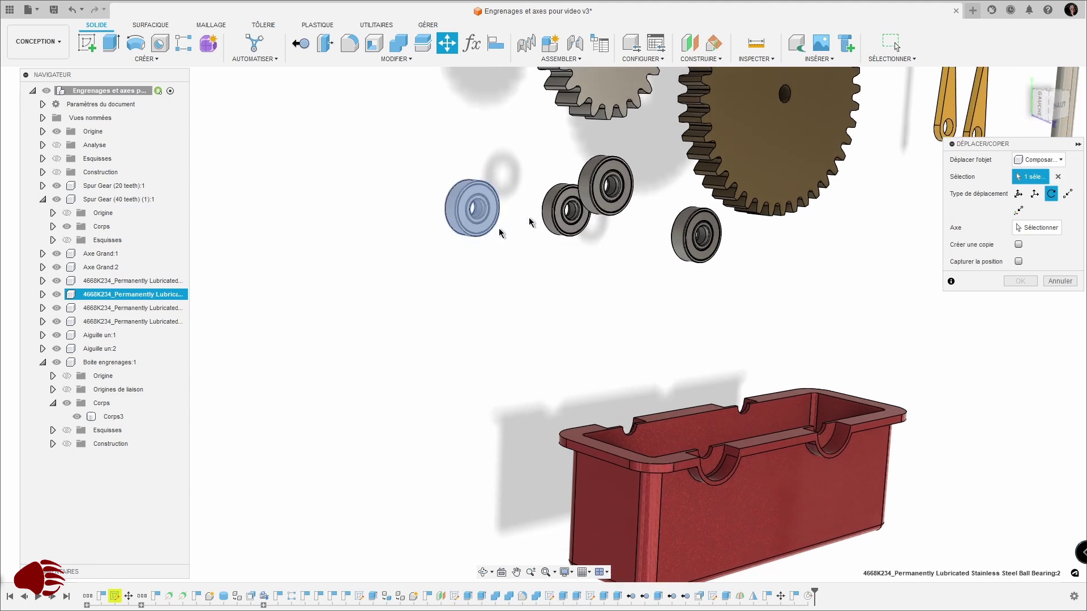
click(1067, 193)
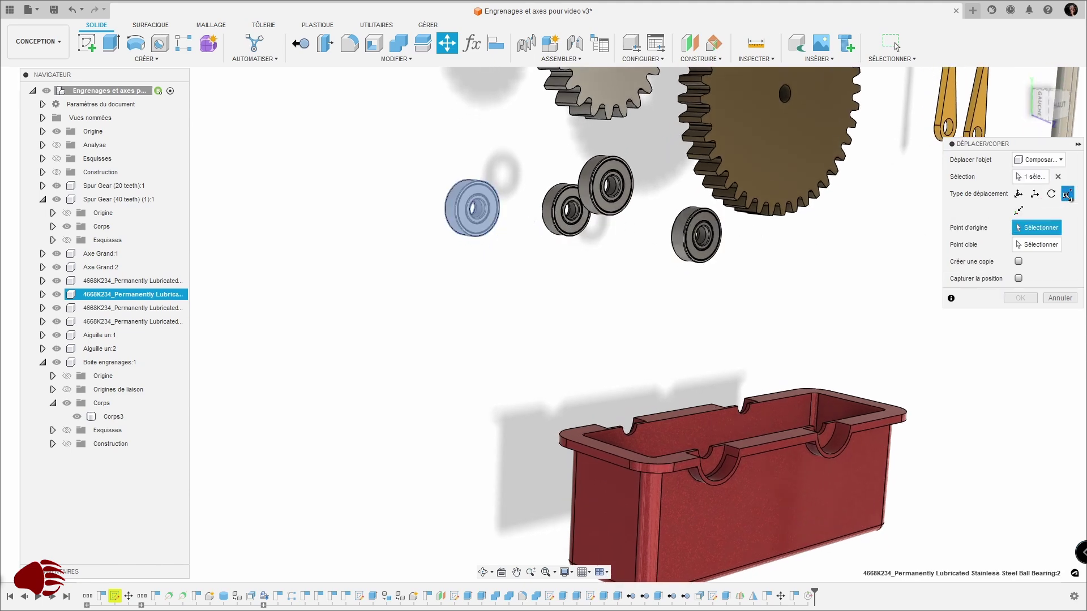
scroll(498, 243, up, 3)
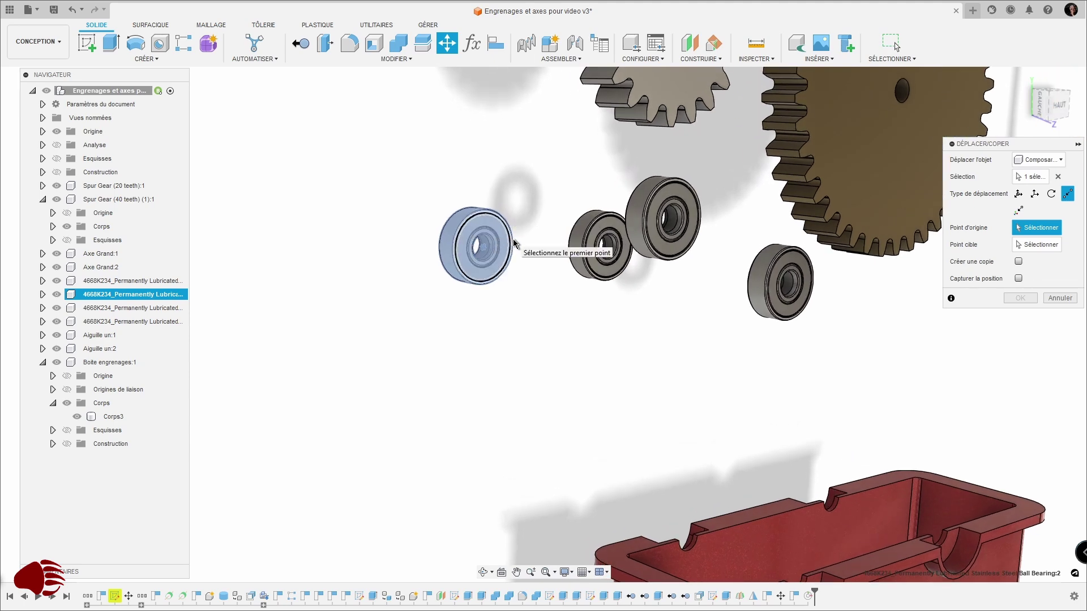
click(478, 248)
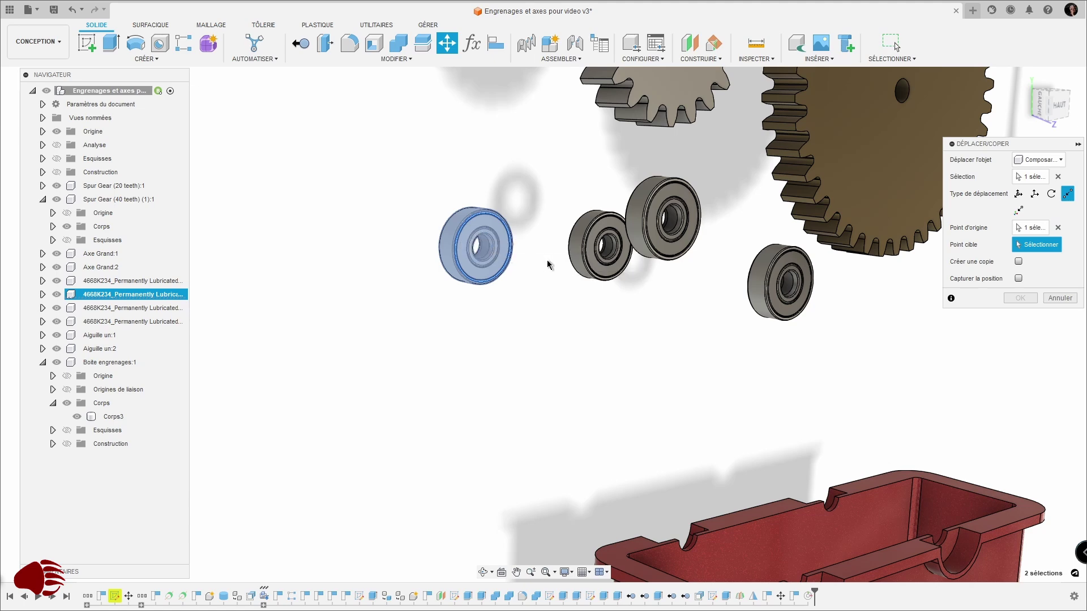
- Place the second bearing in the gear box's rear-wall seat nearest the left end by picking the seat's centre as the target point
scroll(548, 264, down, 1)
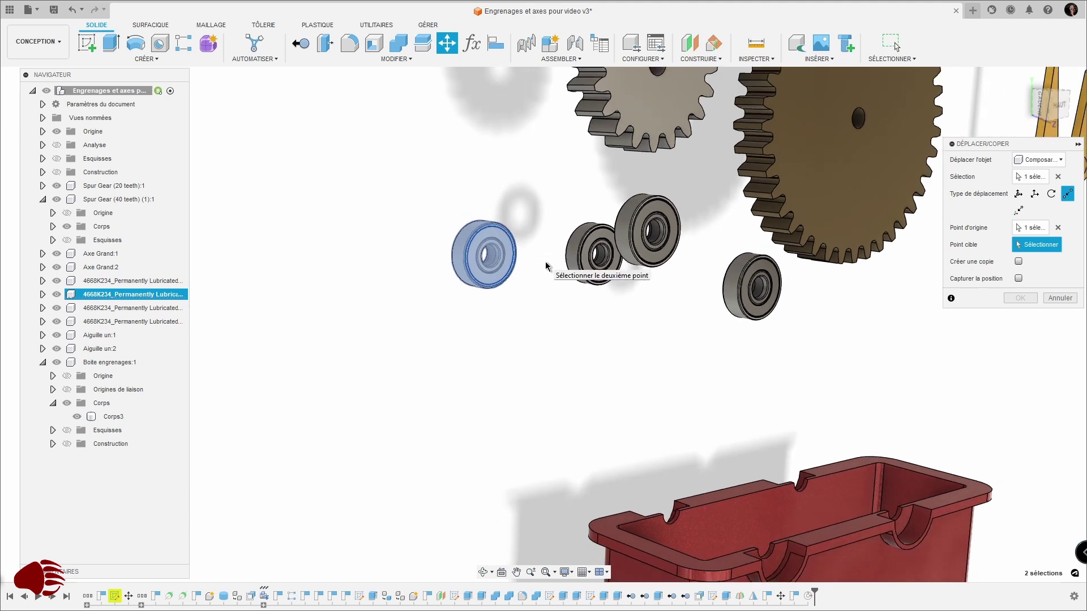
scroll(548, 266, down, 2)
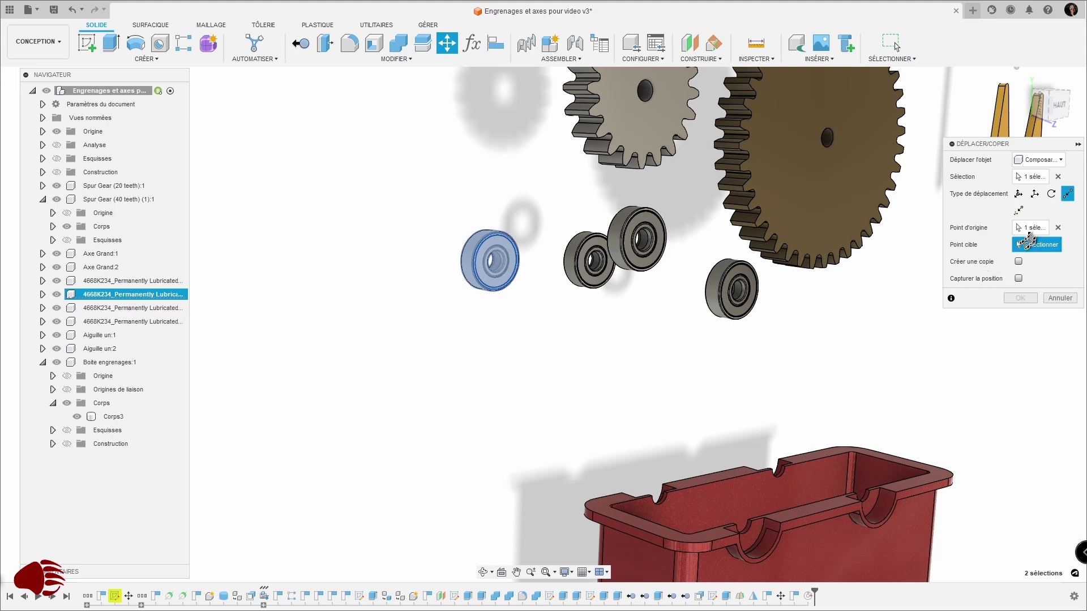
click(1033, 249)
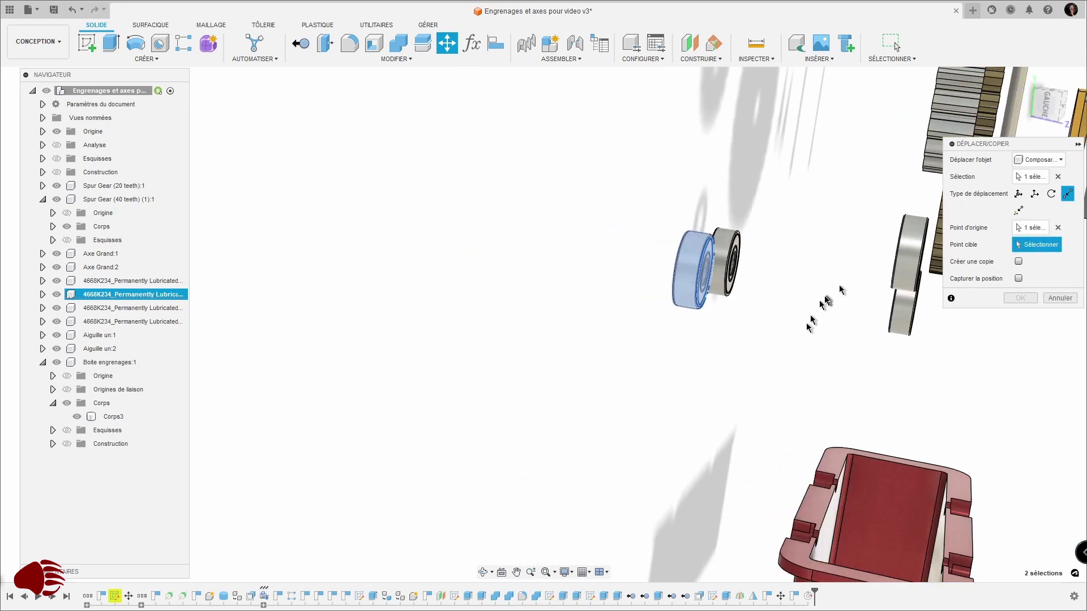
scroll(813, 366, up, 5)
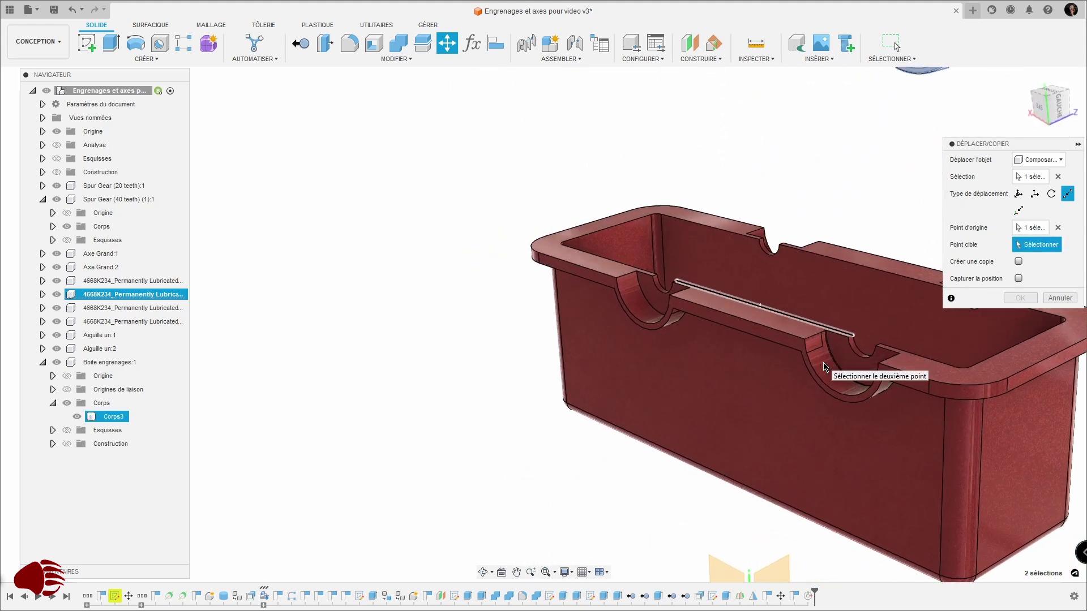
scroll(864, 371, up, 3)
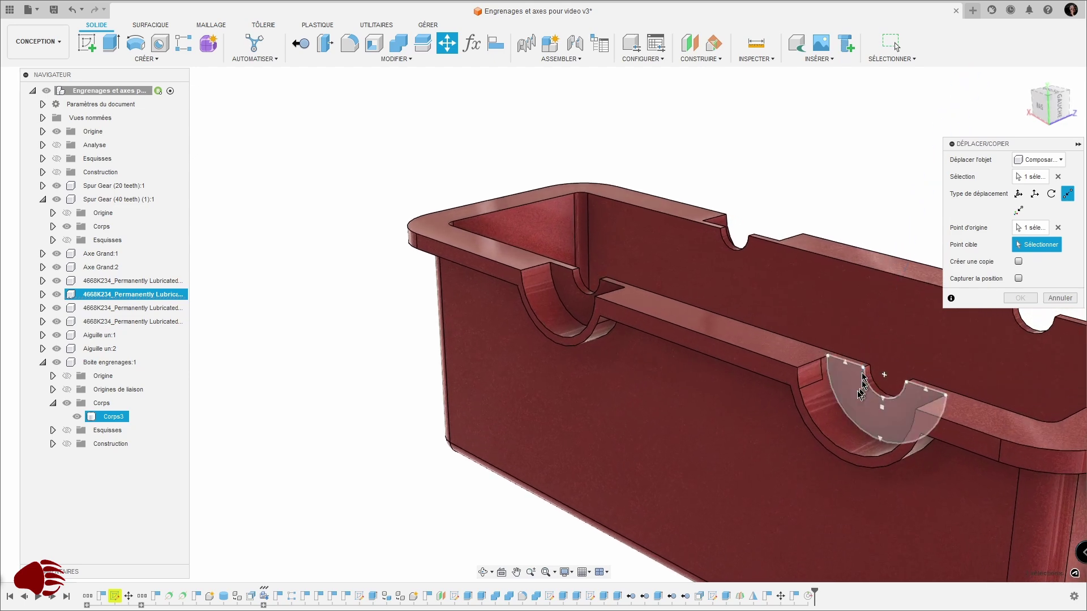
click(860, 429)
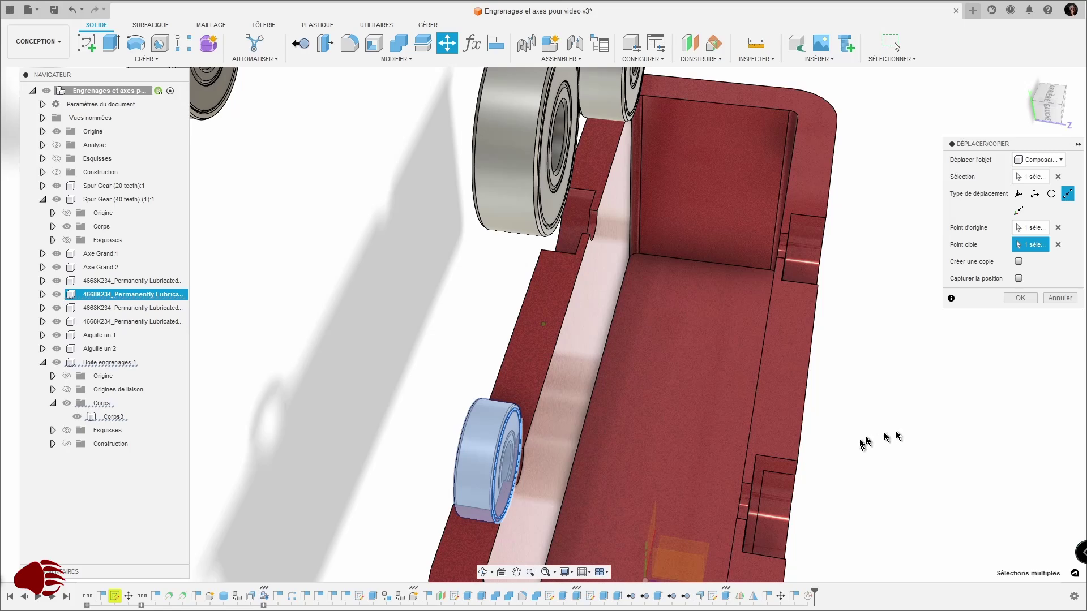
click(1020, 298)
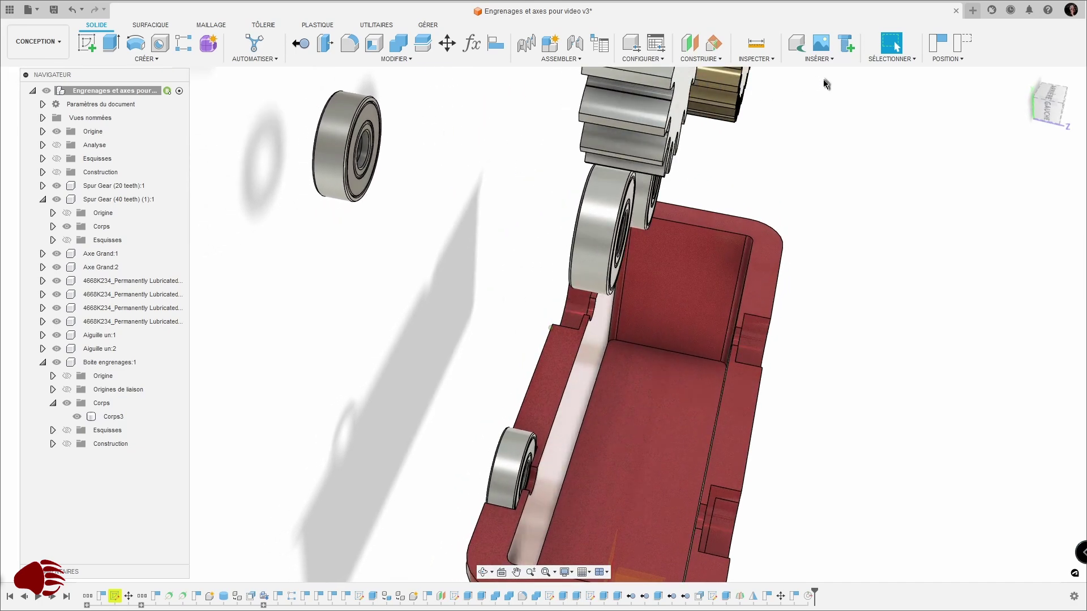
- Move the fourth ball bearing point to point from its front outer edge's centre into the remaining rear-wall seat of the gear box
click(447, 44)
click(358, 129)
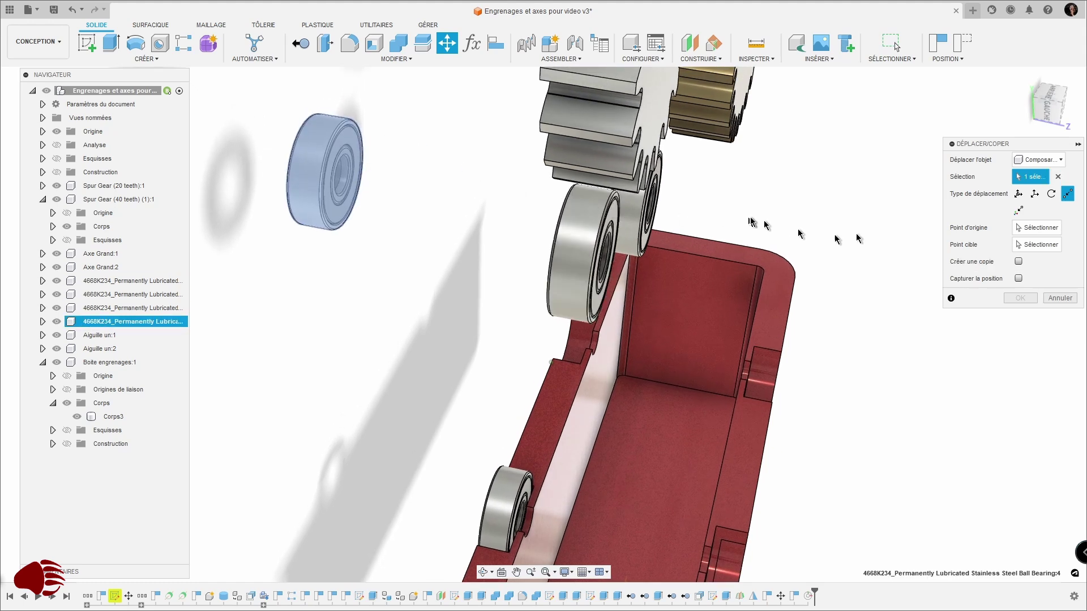
click(1039, 227)
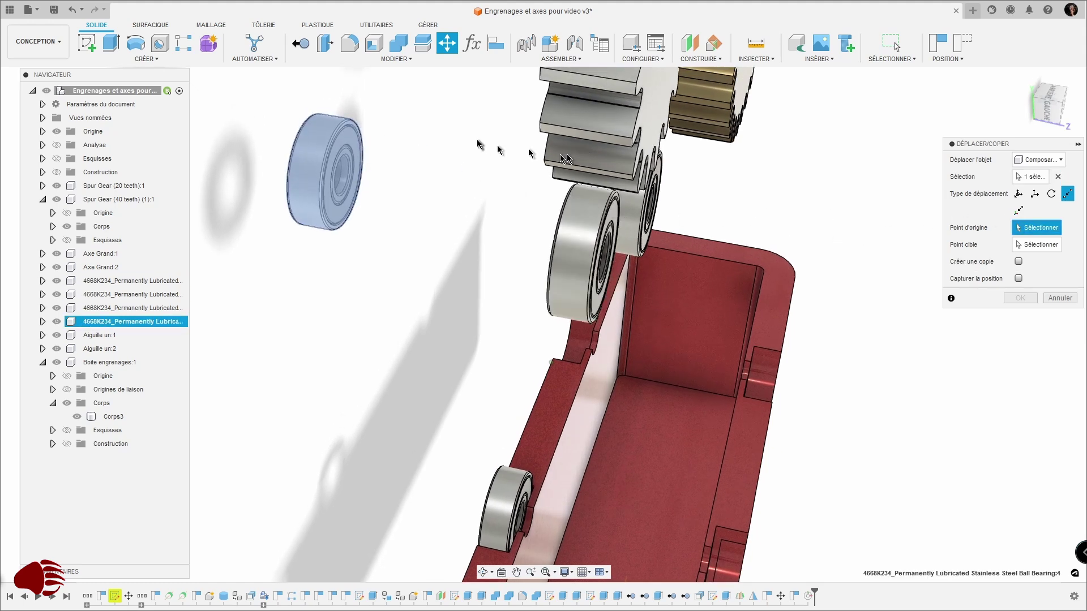
click(364, 163)
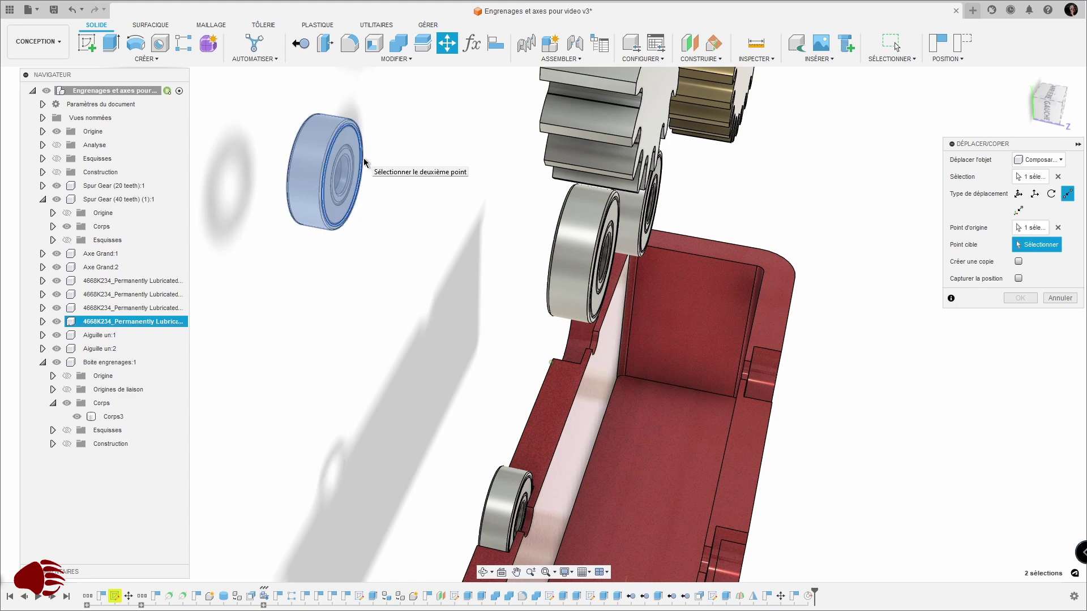
shift+middle_drag(364, 168, 423, 320)
scroll(430, 333, up, 2)
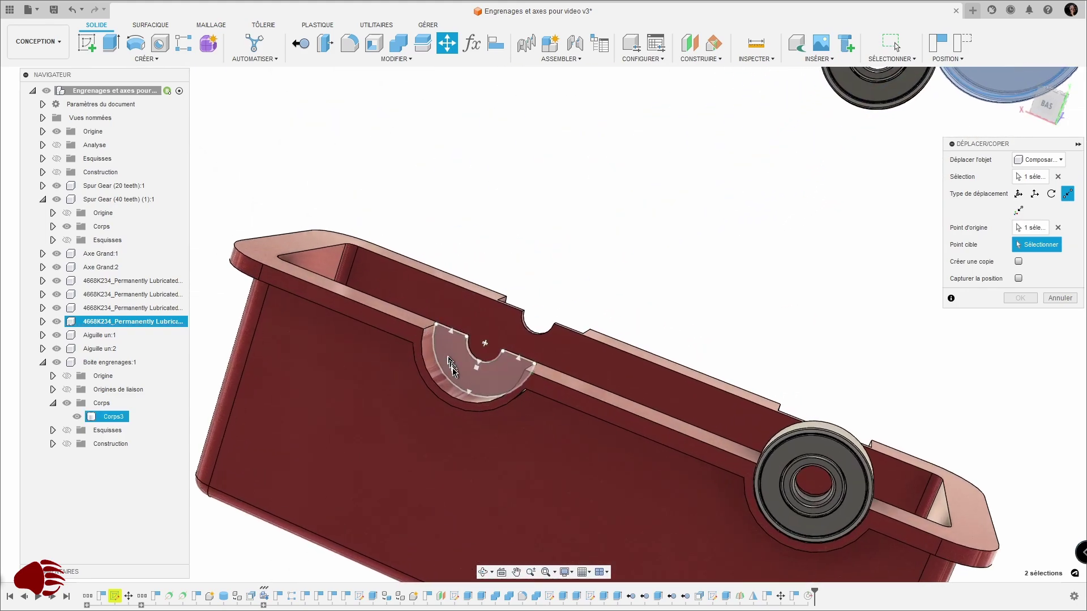
click(457, 387)
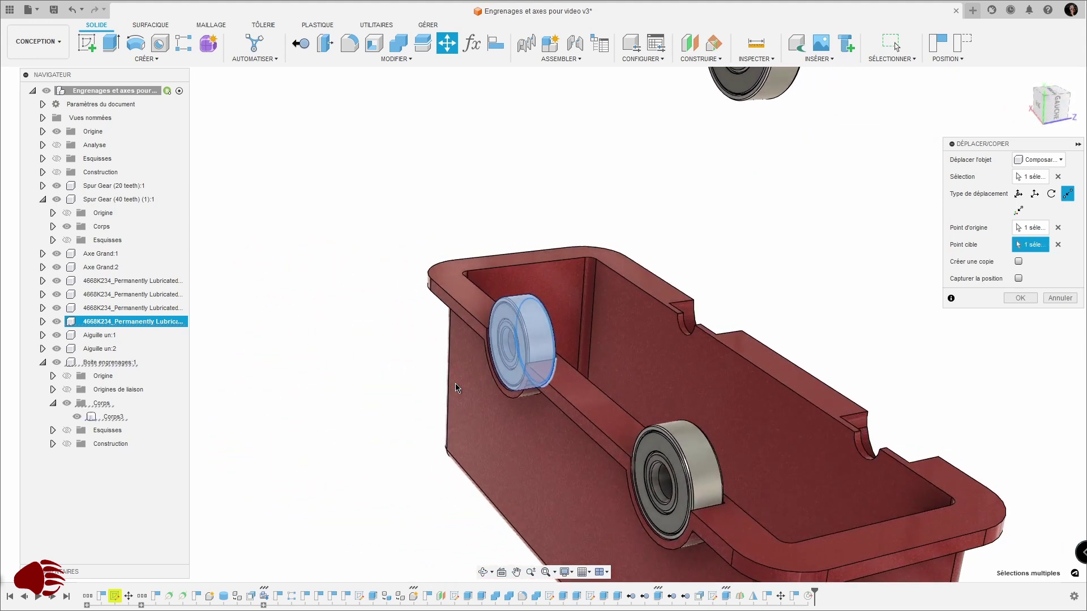
shift+middle_drag(456, 385, 456, 384)
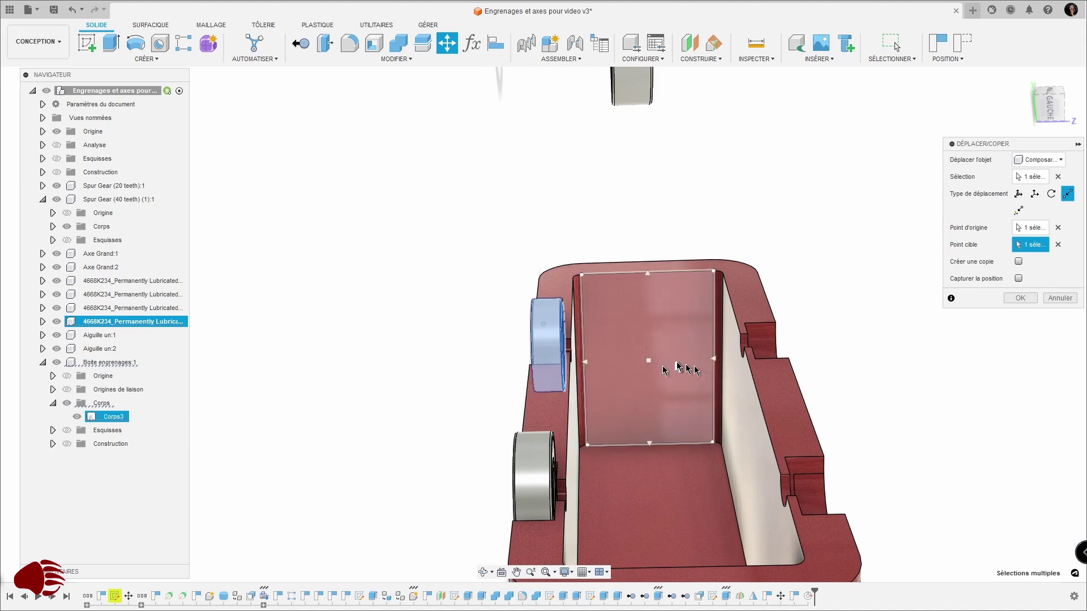
shift+middle_drag(697, 371, 722, 356)
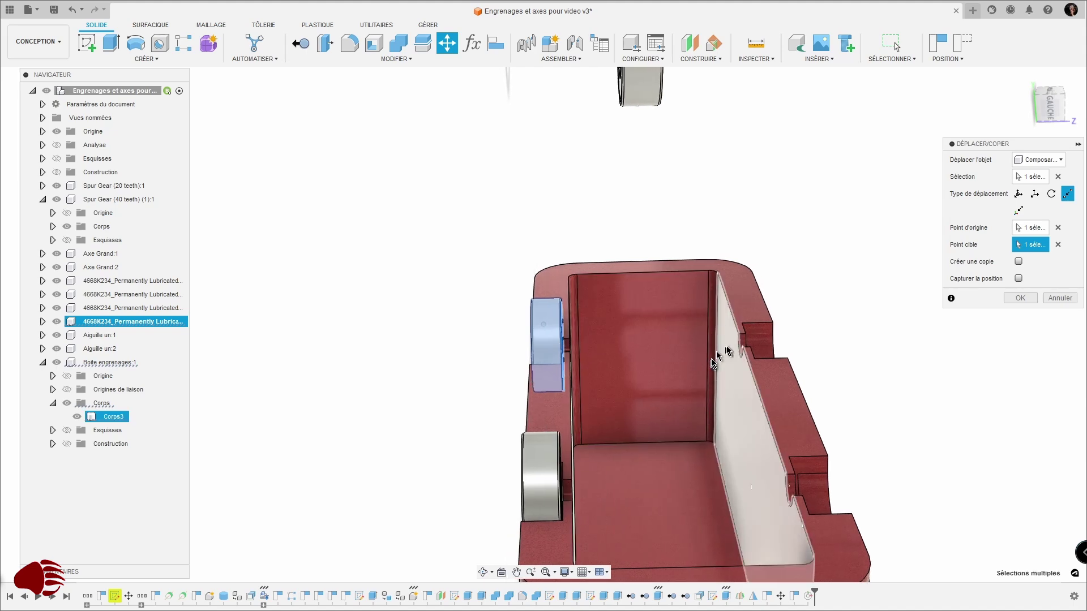
click(1018, 297)
shift+middle_drag(1007, 296, 657, 223)
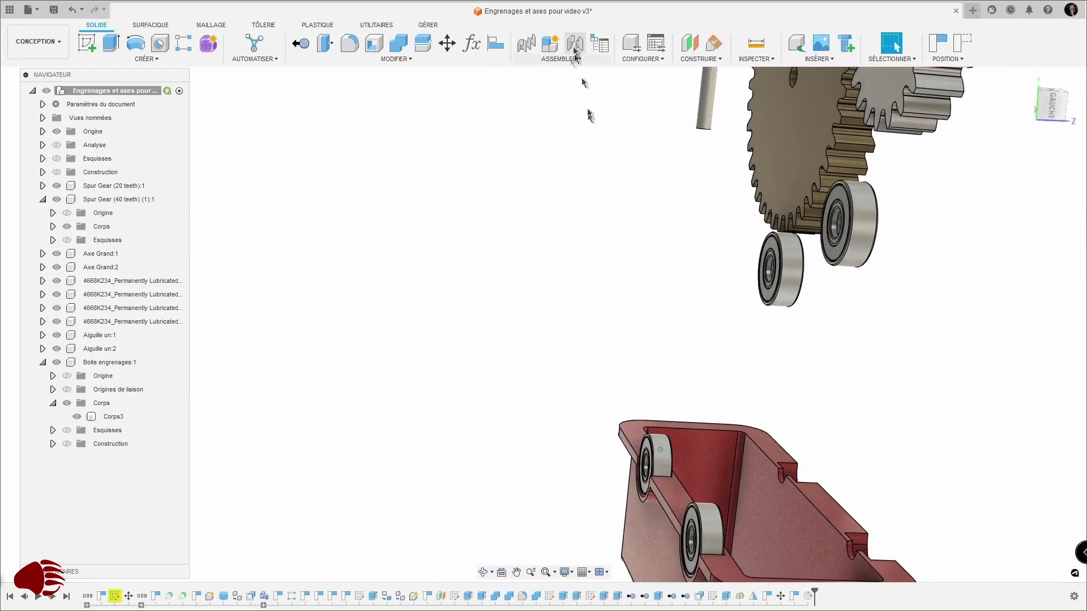
- Move the larger-looking loose bearing point to point from its rear outer edge's centre into a front-wall seat of the gear box
click(447, 43)
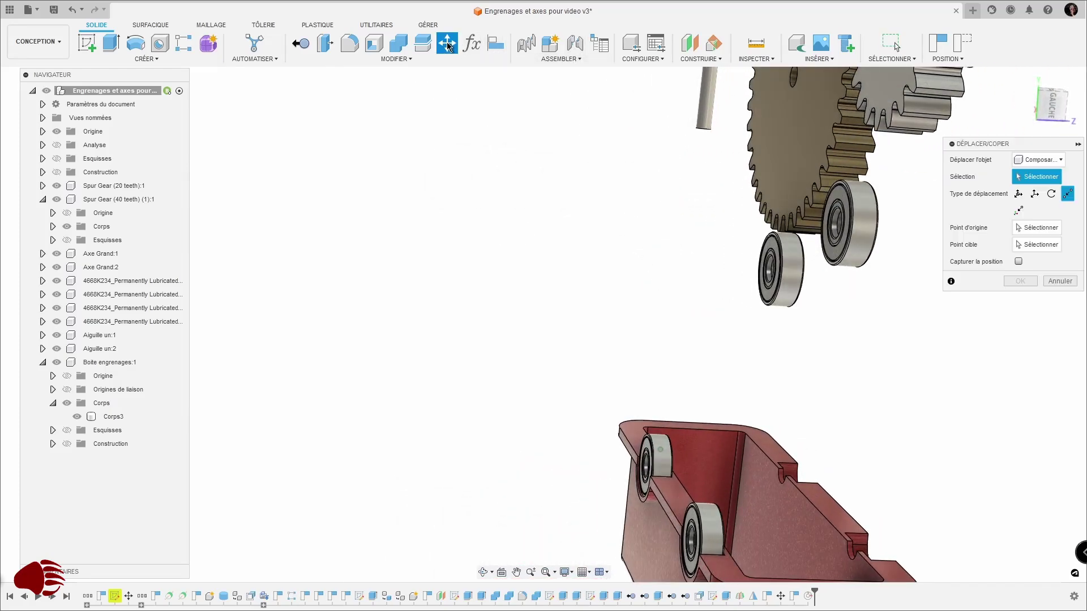
scroll(509, 108, up, 3)
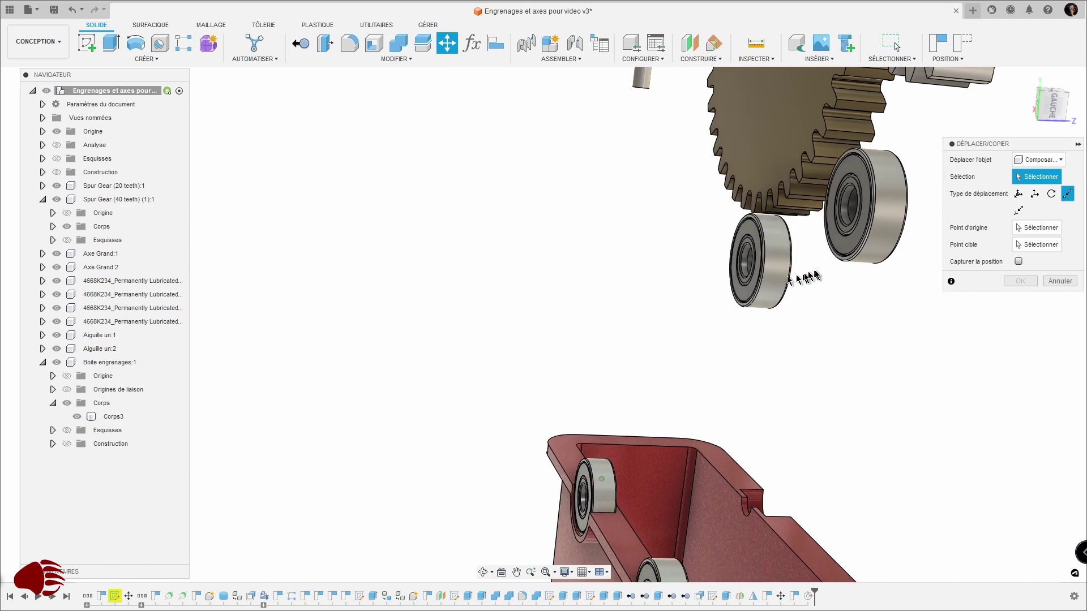
click(851, 265)
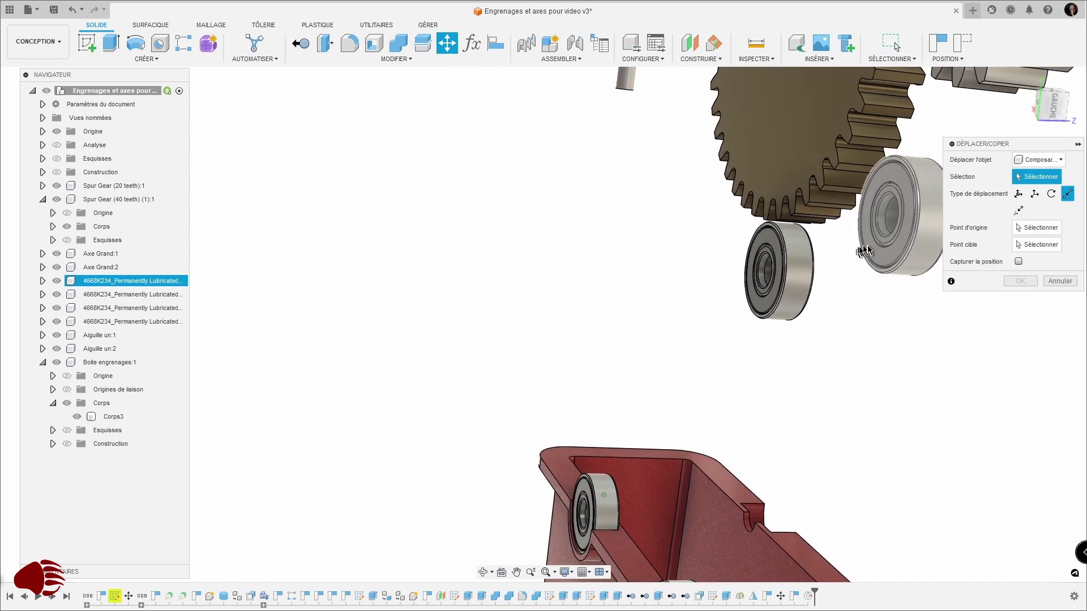
click(931, 243)
middle_drag(931, 242, 792, 240)
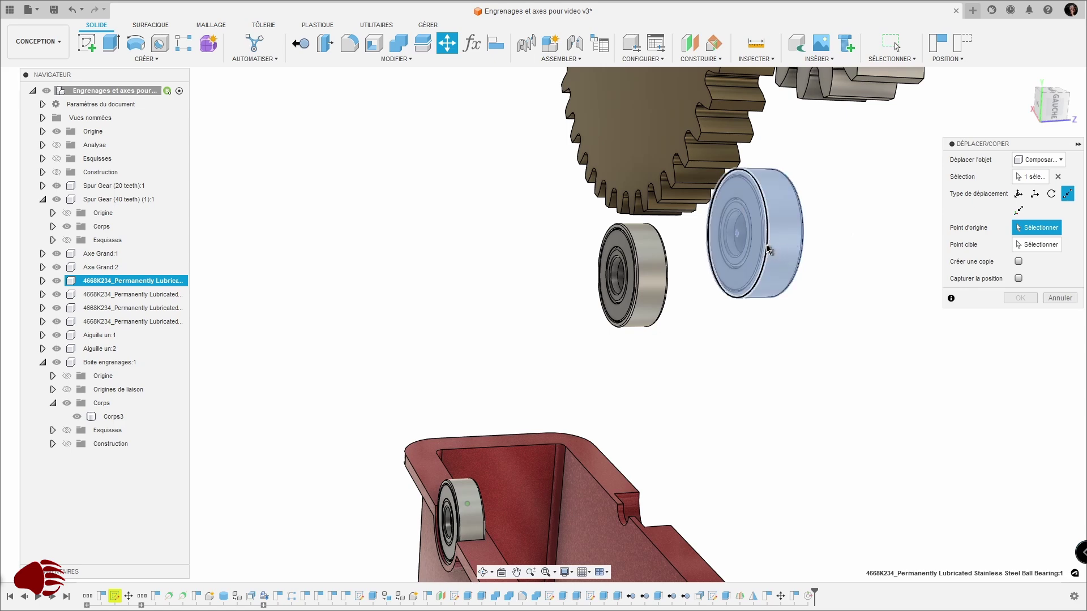
click(767, 249)
shift+middle_drag(861, 273, 635, 511)
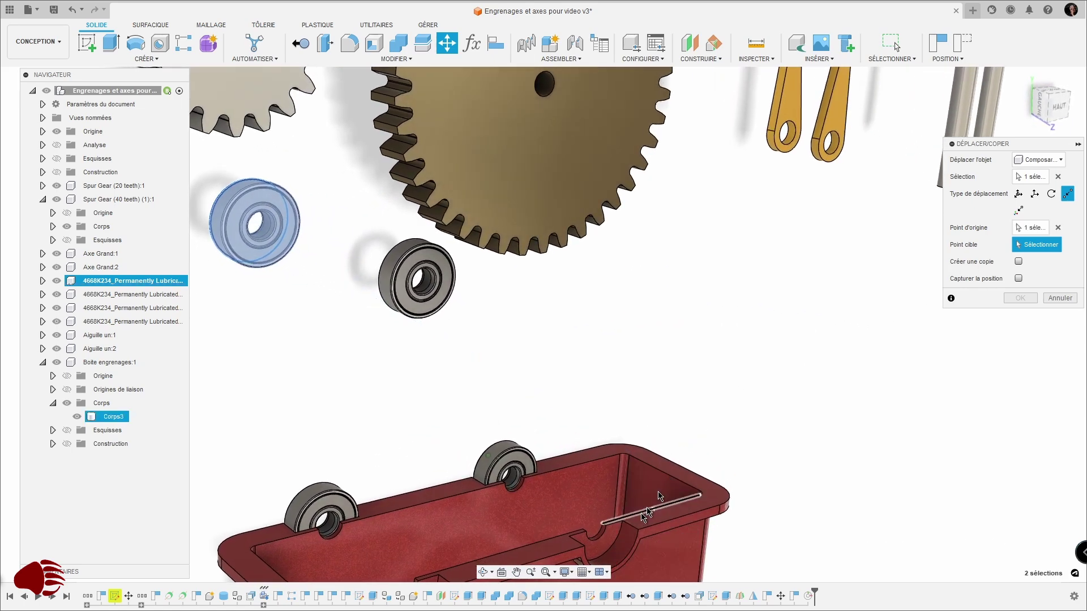
click(616, 550)
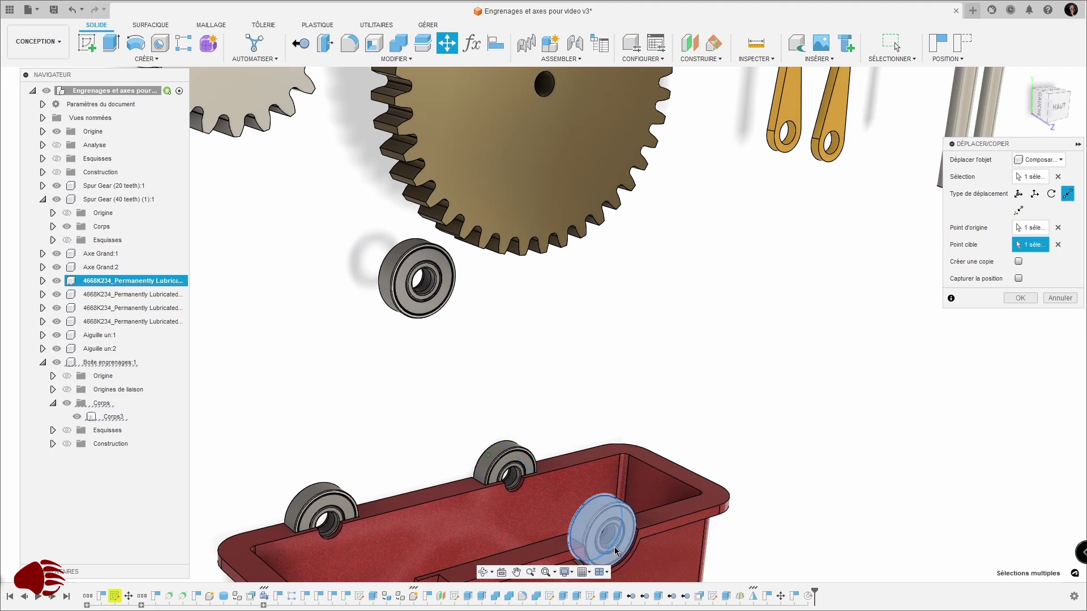
shift+middle_drag(615, 547, 691, 518)
click(1021, 298)
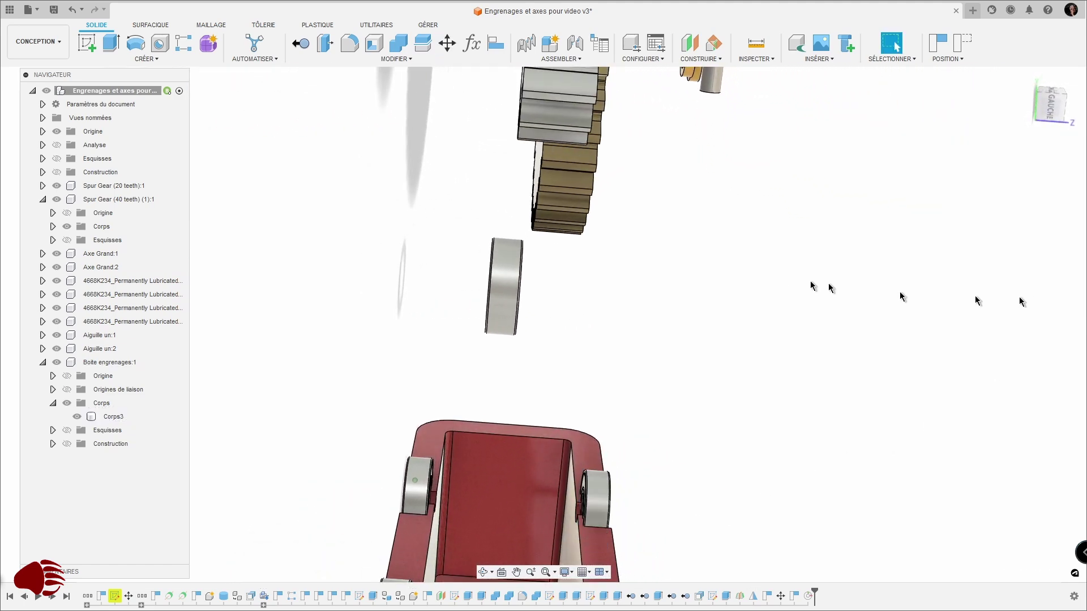
- Set up a point-to-point component move for the last loose bearing, with the centre of its rear outer edge as the origin point
shift+middle_drag(813, 286, 616, 51)
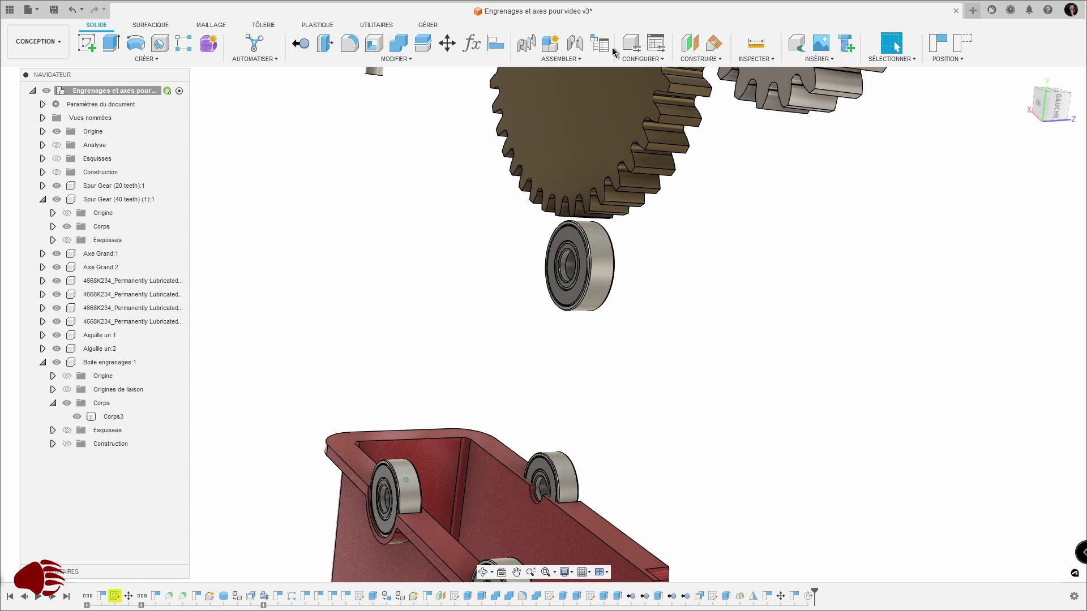
click(447, 46)
shift+middle_drag(446, 113, 560, 272)
click(564, 276)
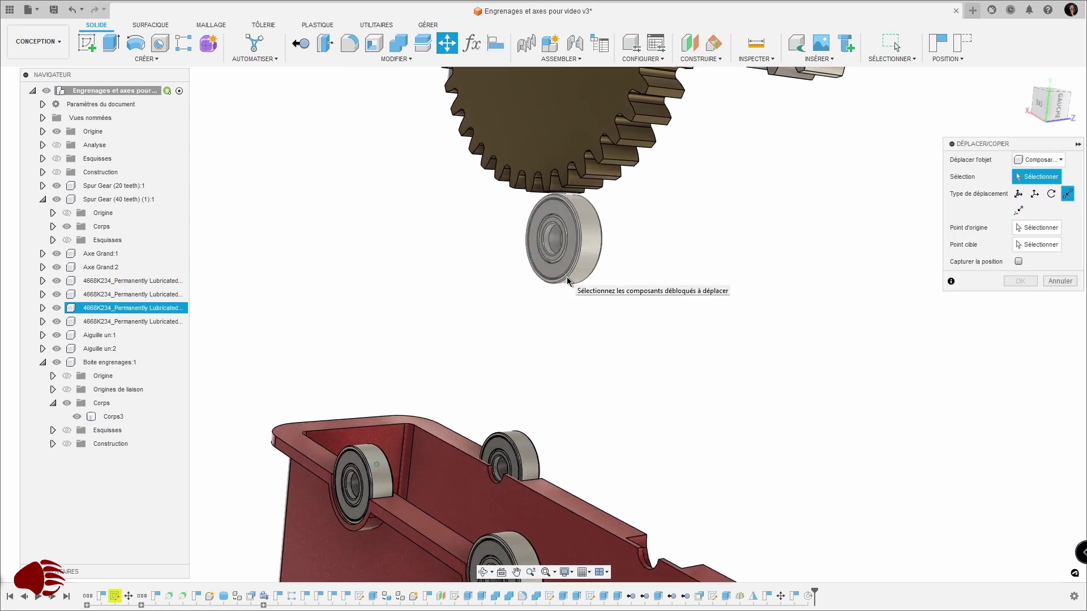
click(589, 269)
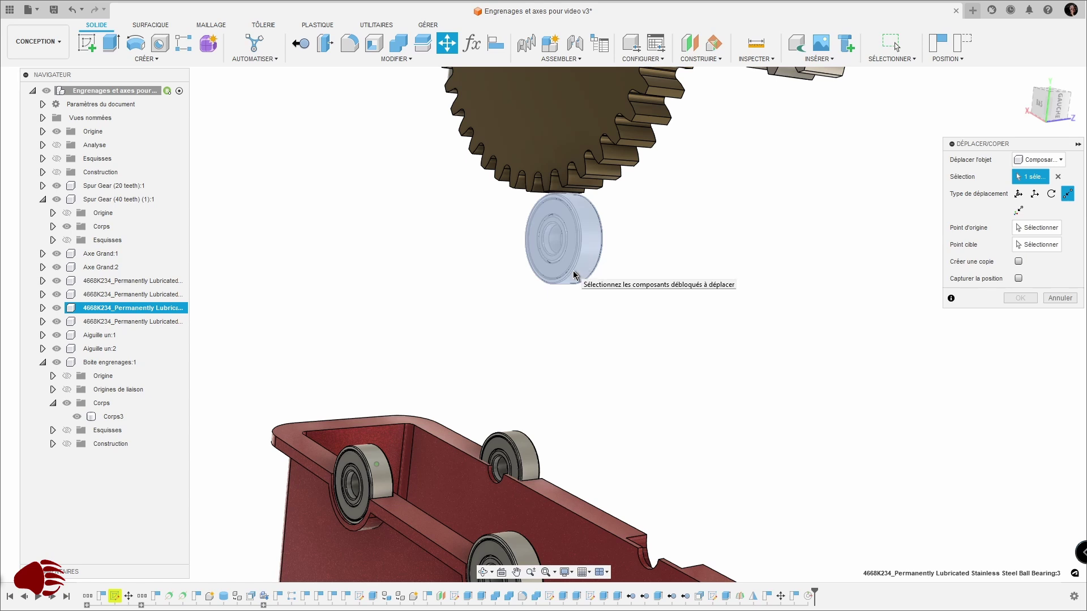
click(1039, 228)
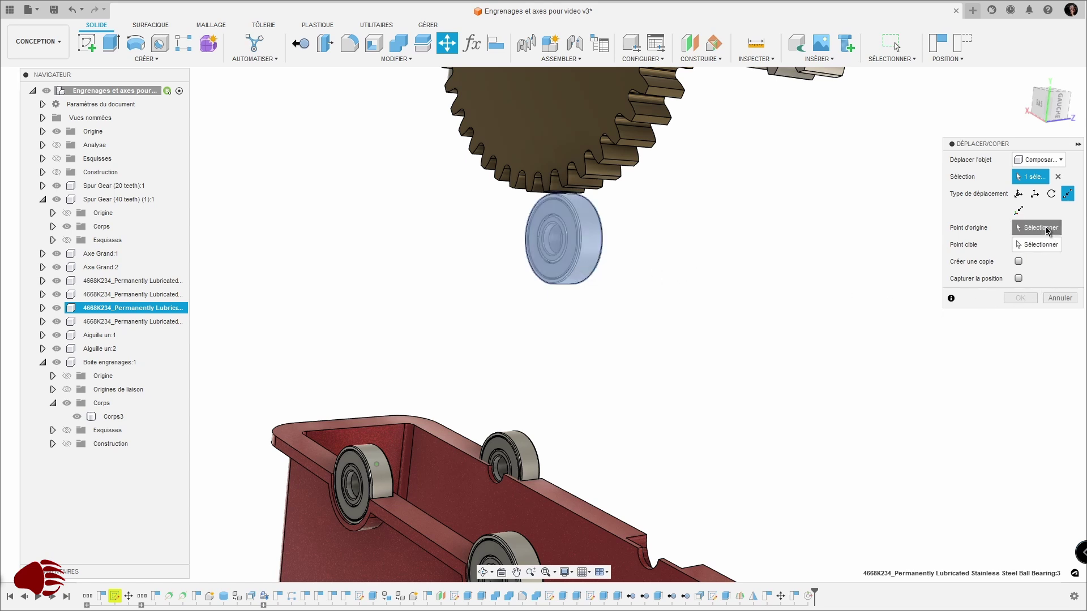
scroll(736, 217, up, 5)
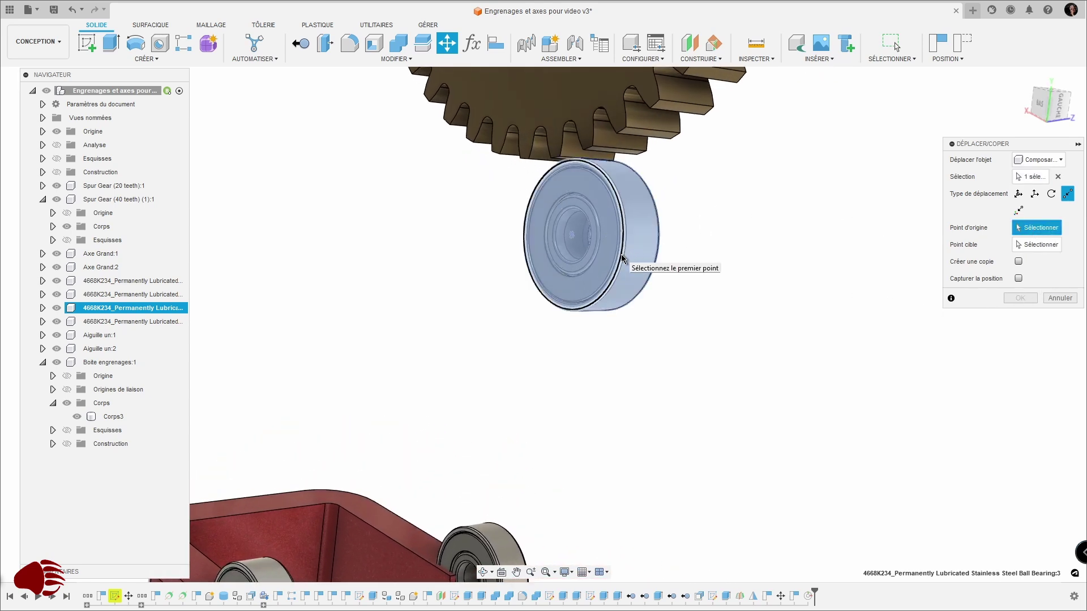
click(571, 235)
- Place the last bearing at the remaining front-wall seat of the gear box by picking the target point there
scroll(572, 238, down, 3)
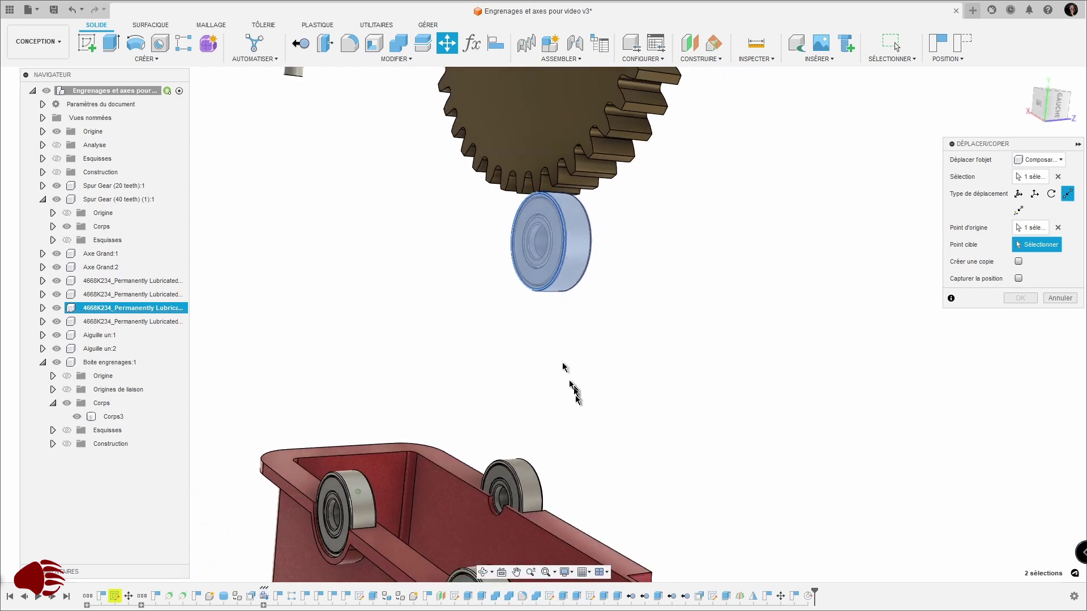
shift+middle_drag(575, 390, 791, 359)
click(301, 447)
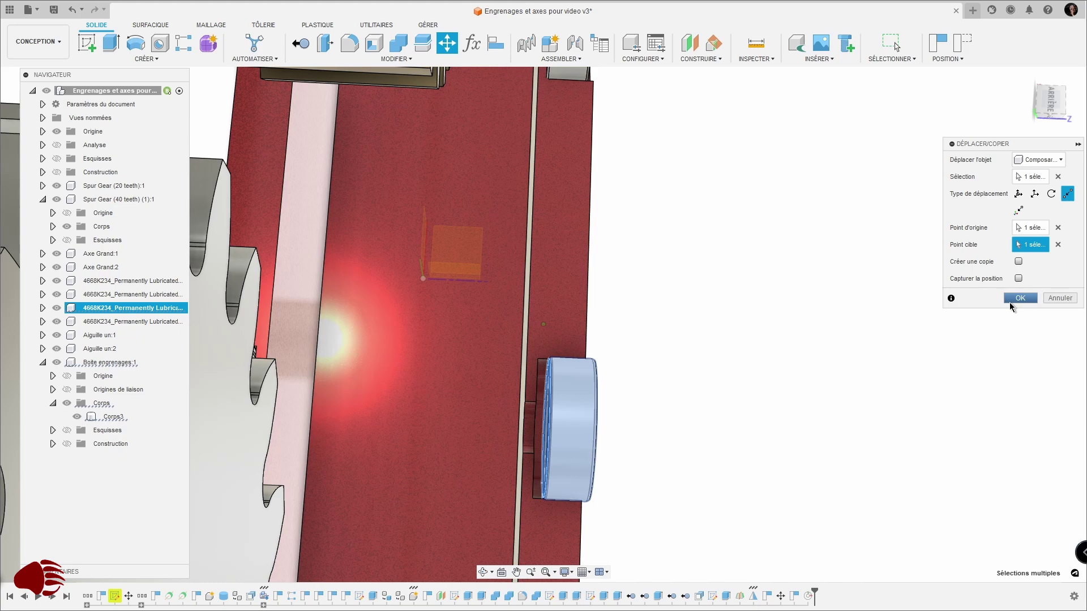
click(1020, 298)
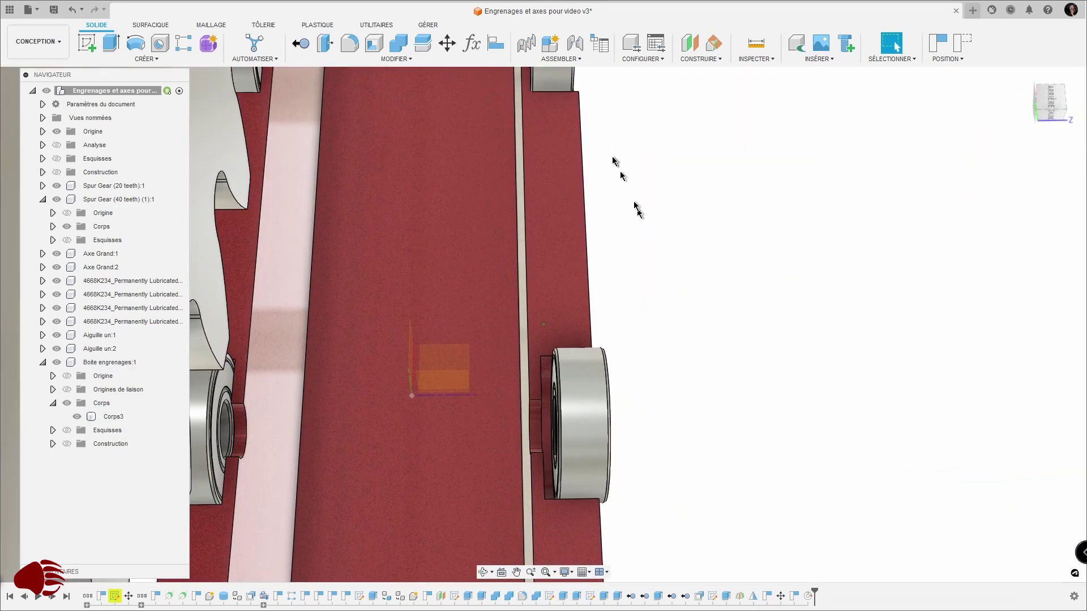
- Align the last bearing's inner side face with the facing seat surface of the gear box's front wall
click(500, 51)
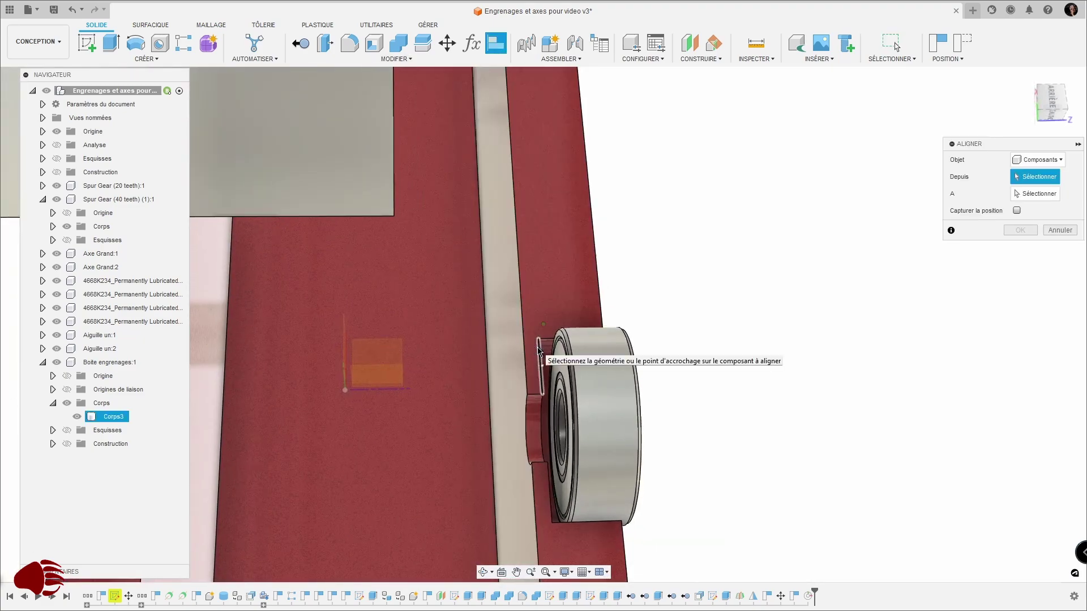
click(559, 372)
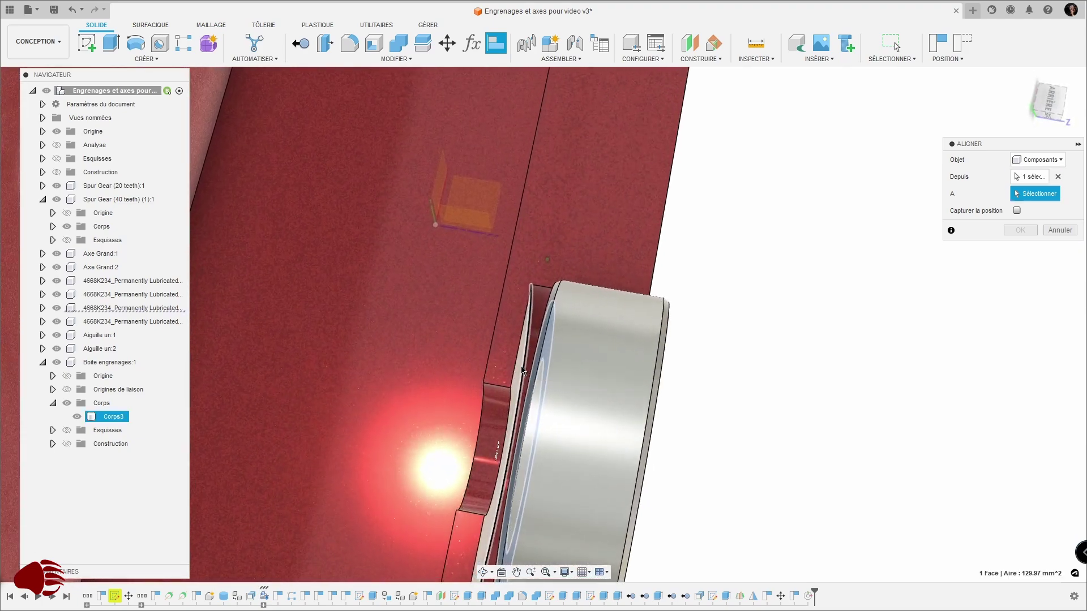
click(520, 368)
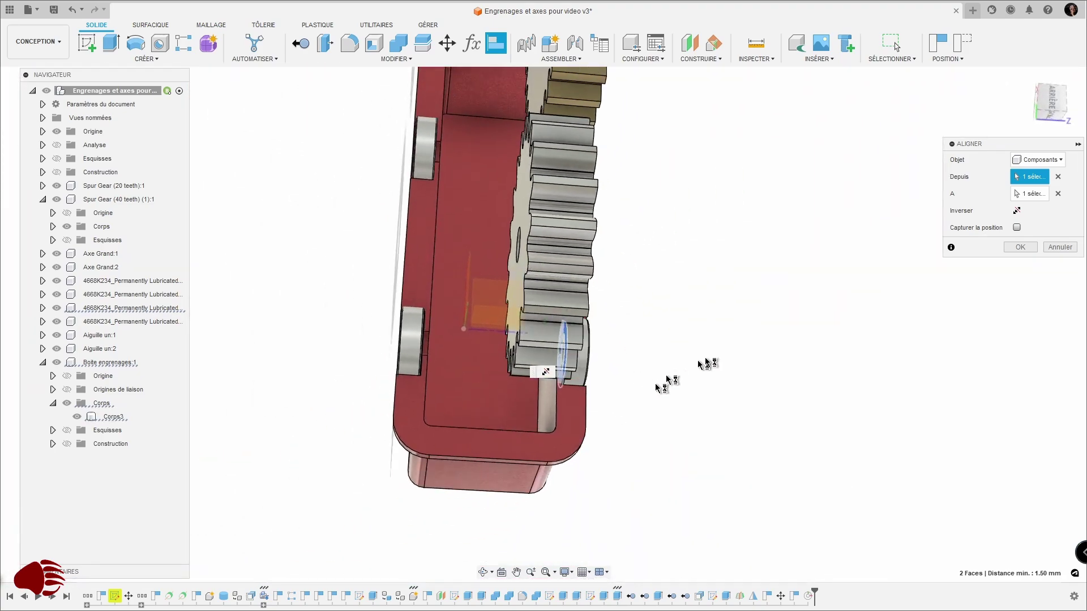
click(1009, 248)
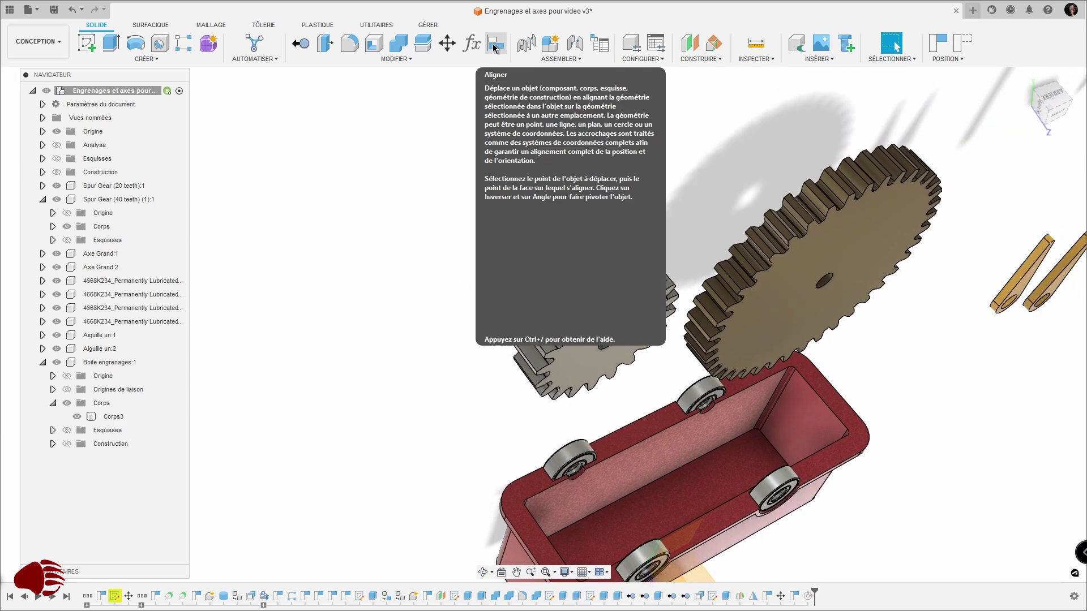
- Unpin the Modifier les paramètres command from the toolbar and pin it again
click(396, 58)
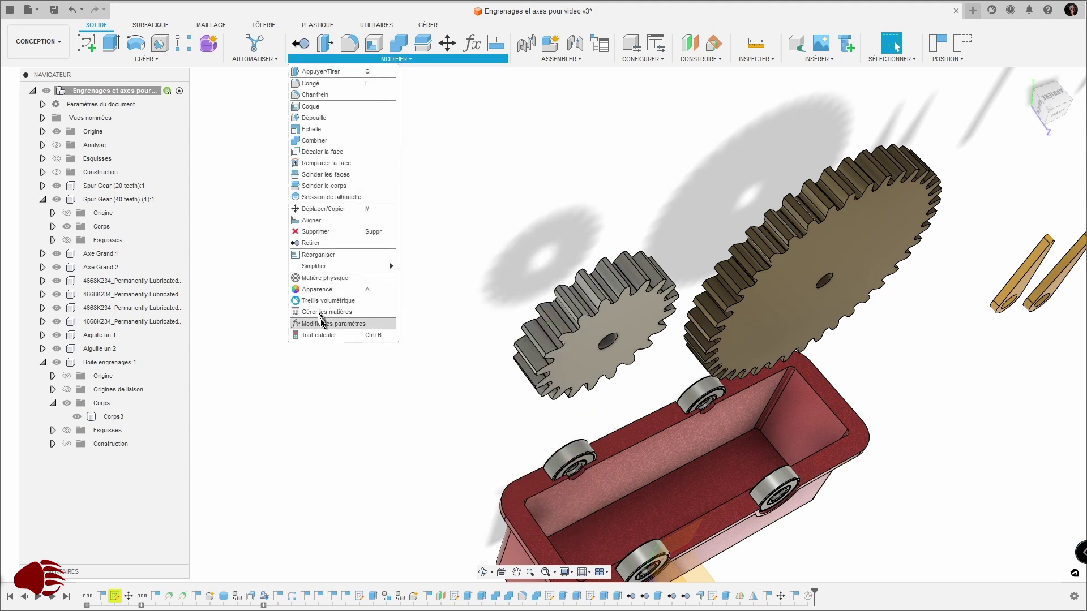
click(390, 324)
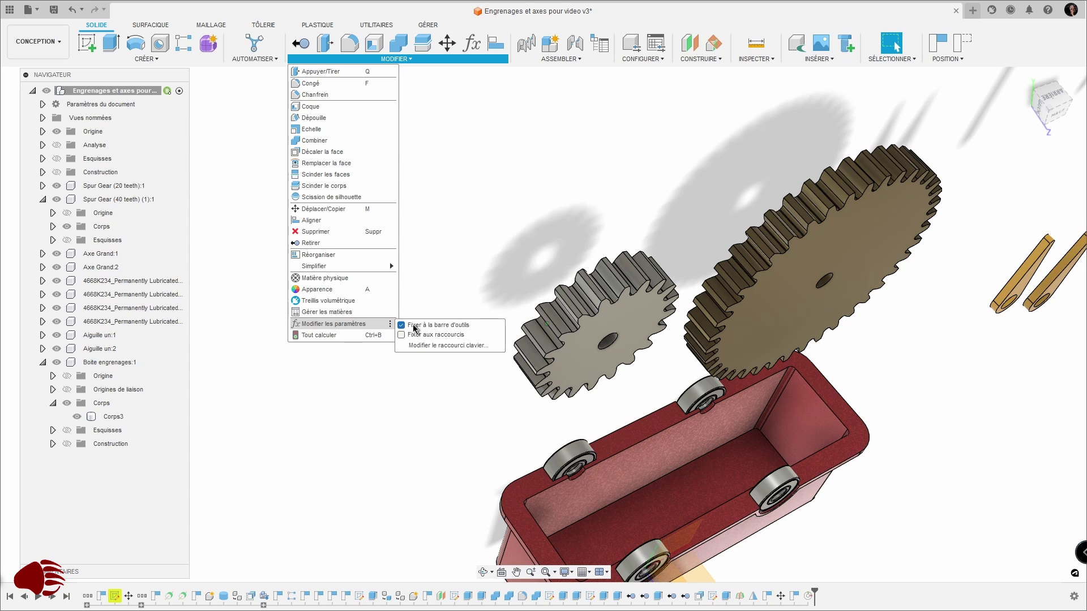
click(402, 326)
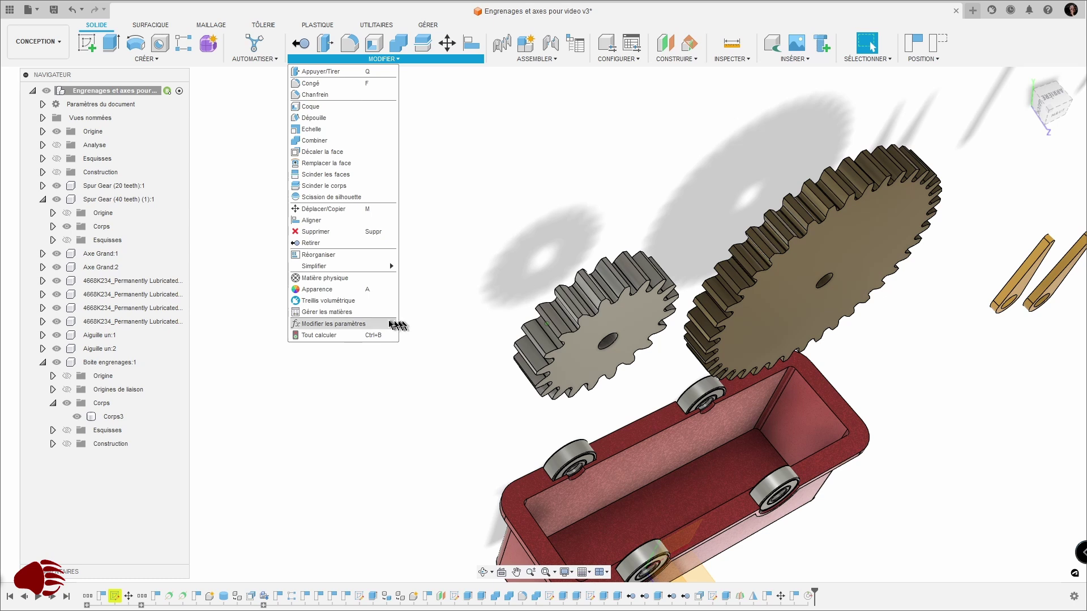
mouse_move(390, 326)
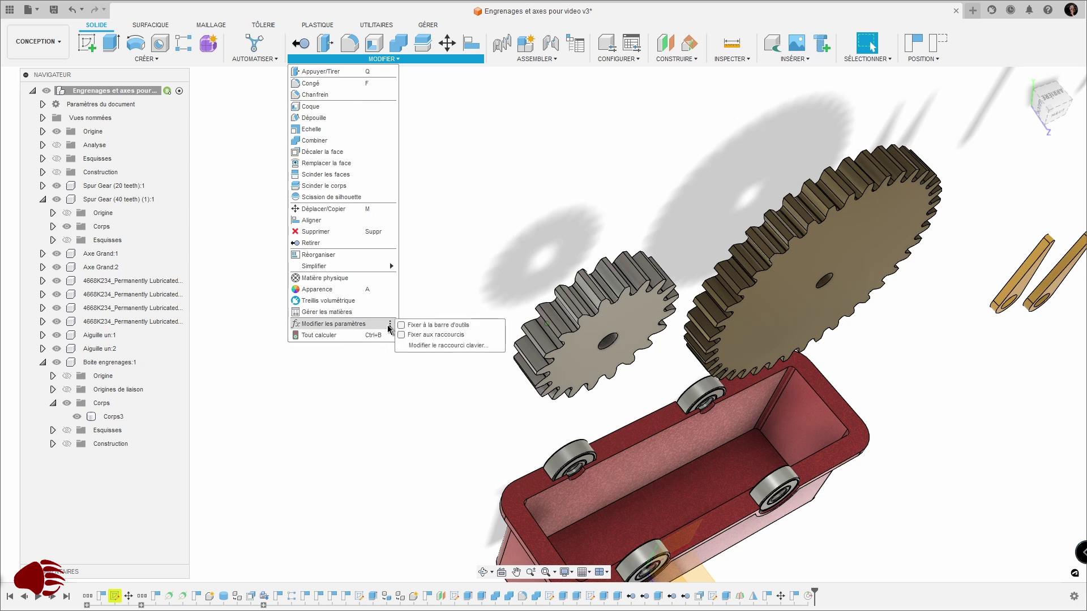
click(401, 325)
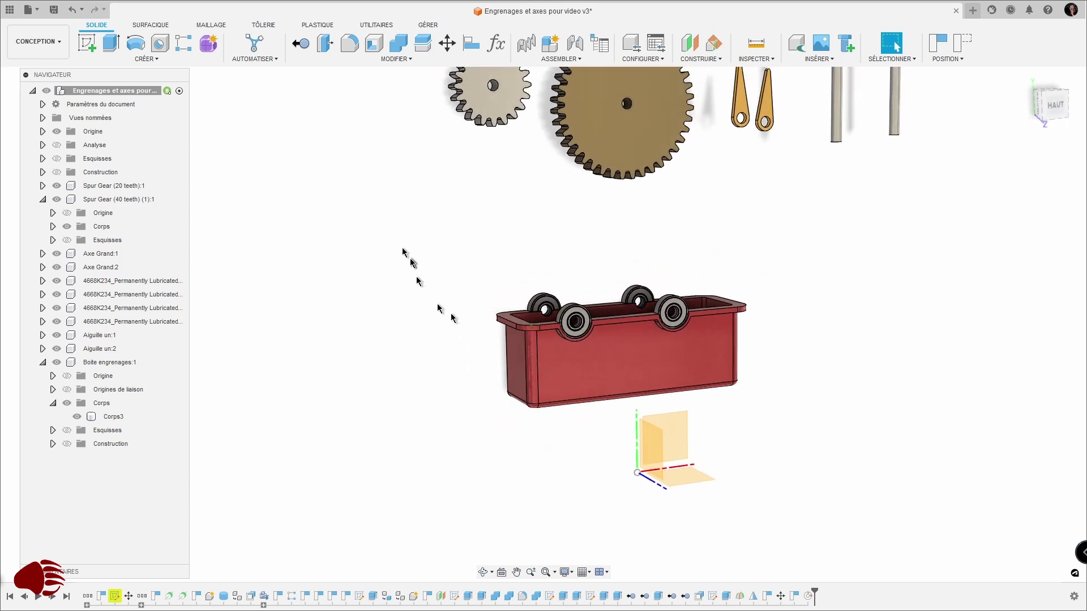
click(549, 368)
mouse_move(571, 372)
mouse_down()
mouse_move(585, 369)
mouse_move(511, 413)
mouse_move(562, 385)
mouse_up()
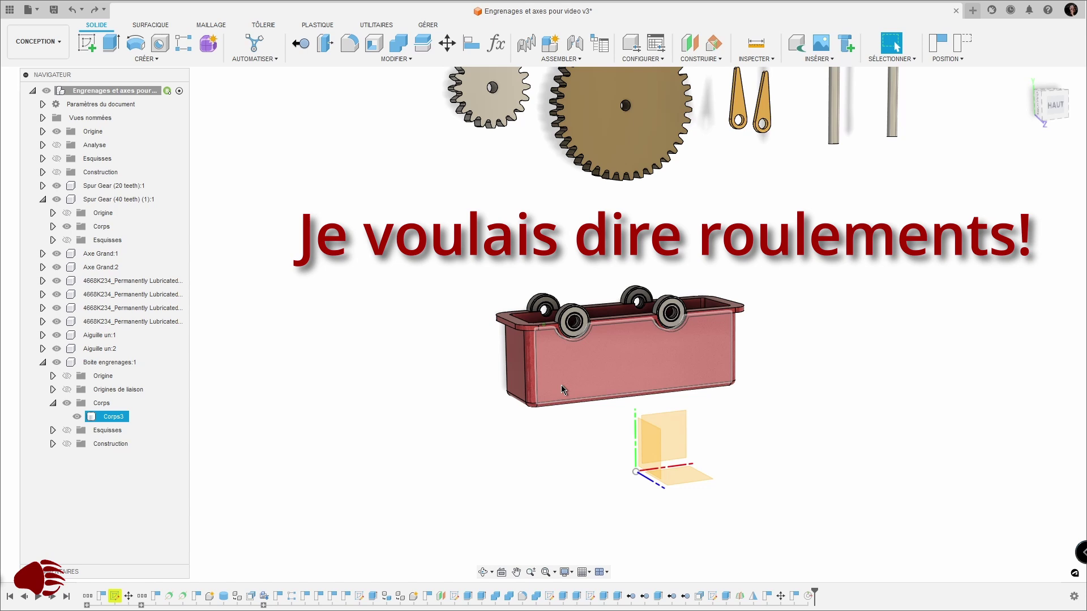
shift+middle_drag(561, 385, 565, 401)
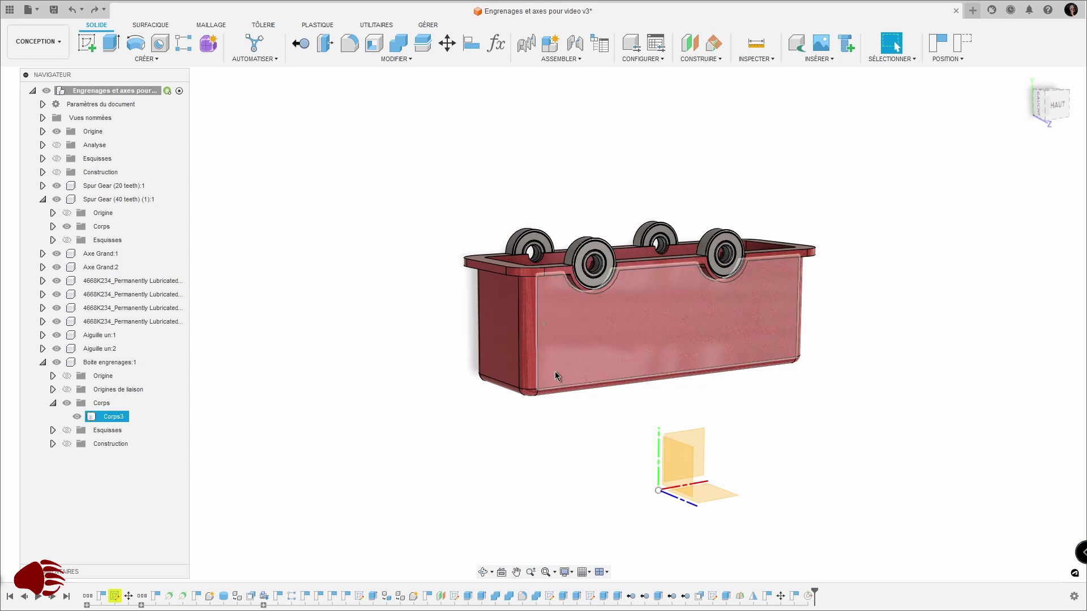
click(560, 59)
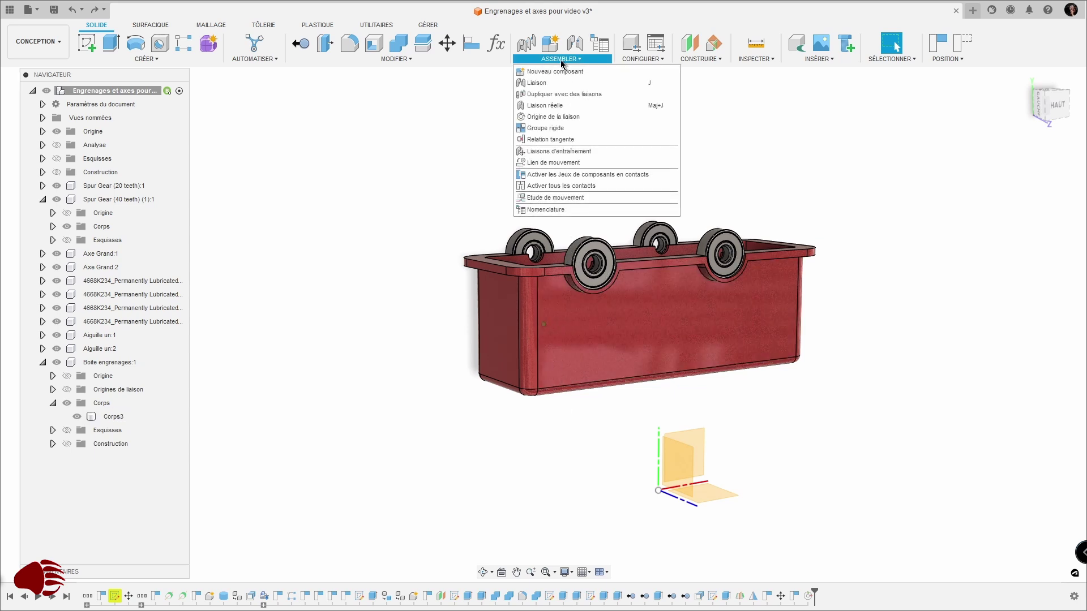
click(548, 106)
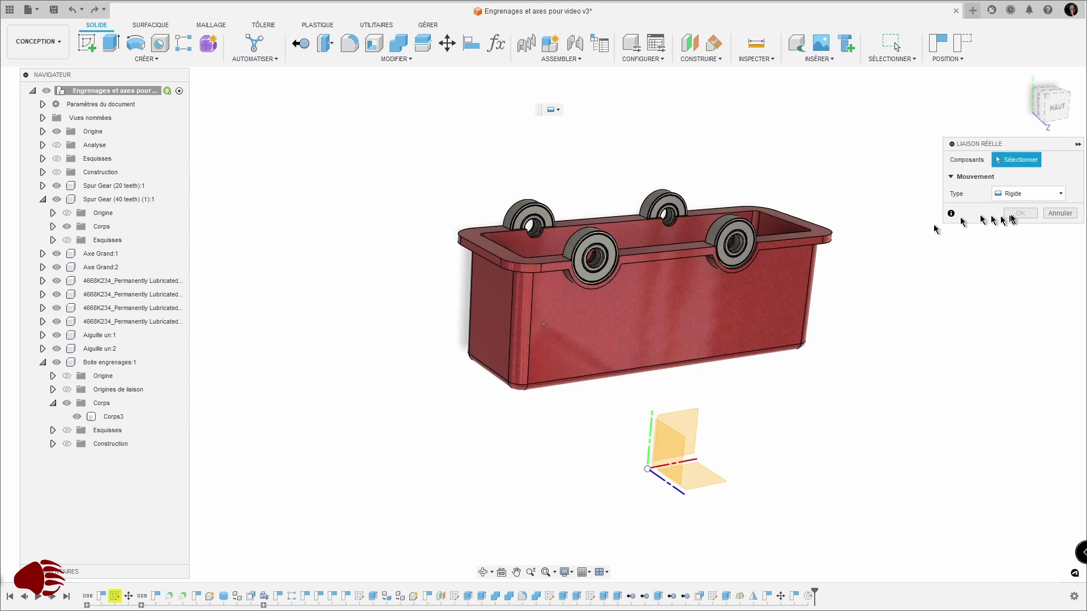
click(1059, 214)
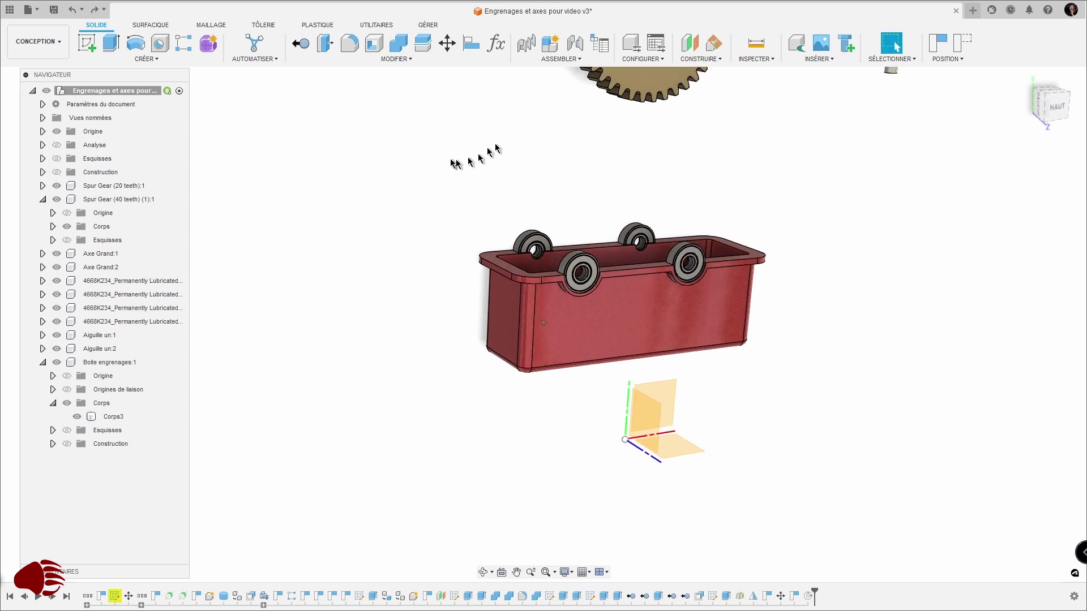
- Capture the moved components' positions and join the gear box and its four bearings in a rigid group that includes child components
drag(435, 158, 828, 361)
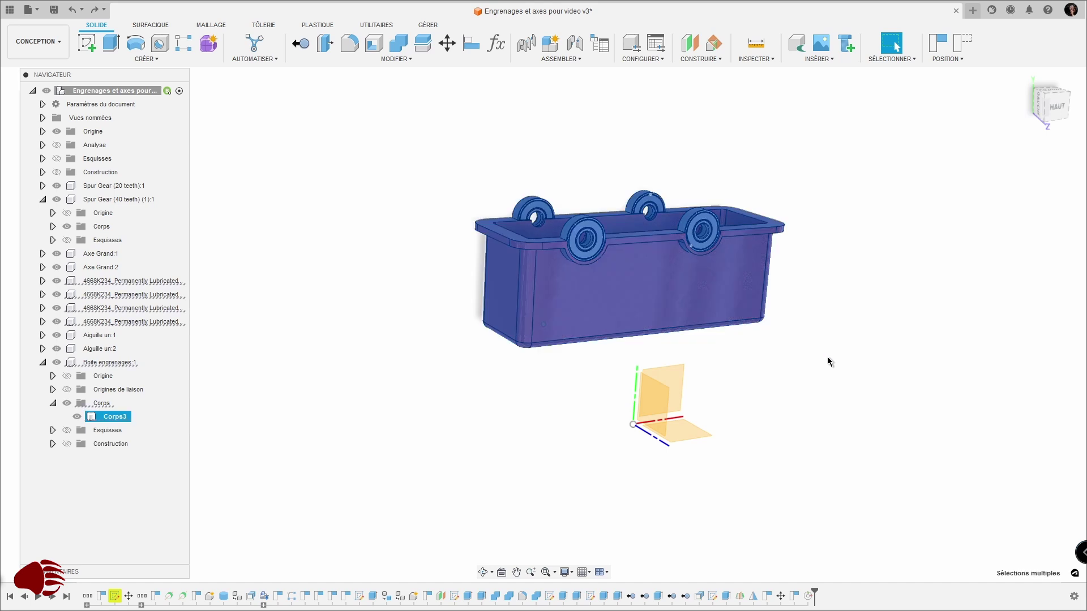
click(569, 61)
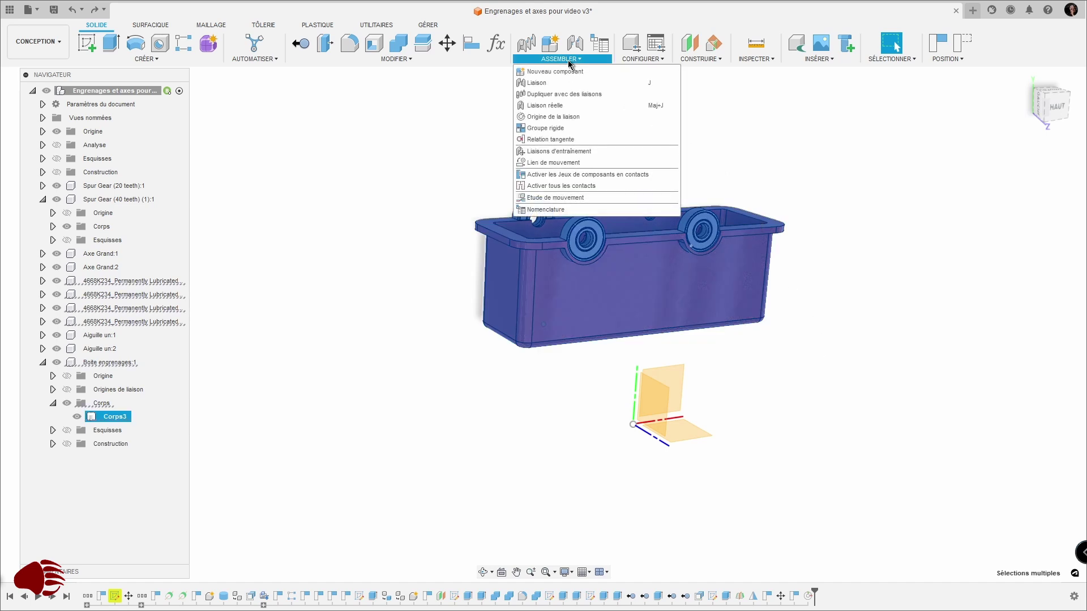
click(549, 131)
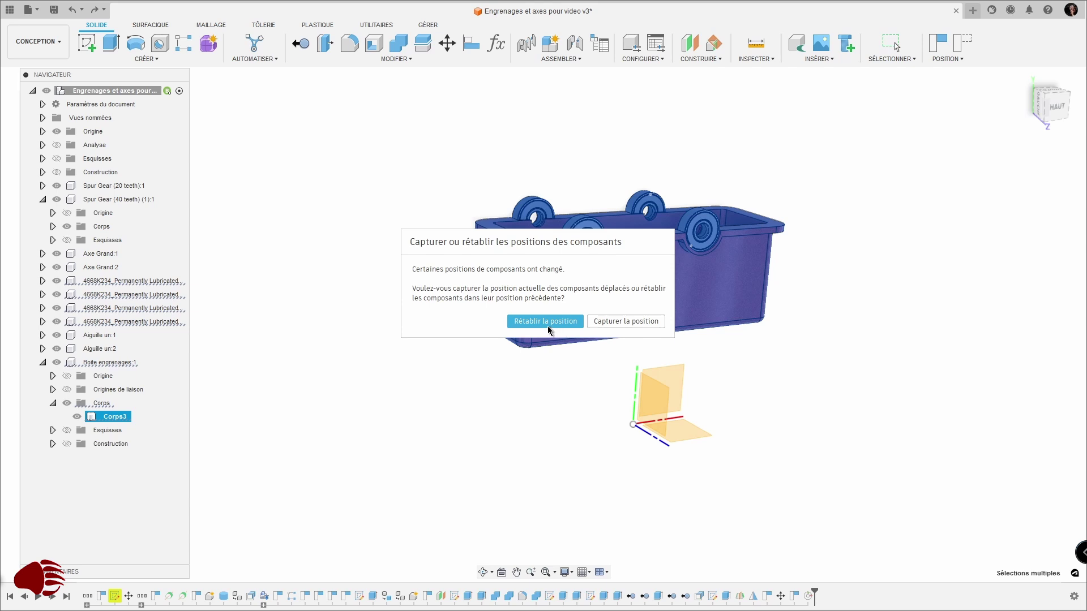
click(611, 324)
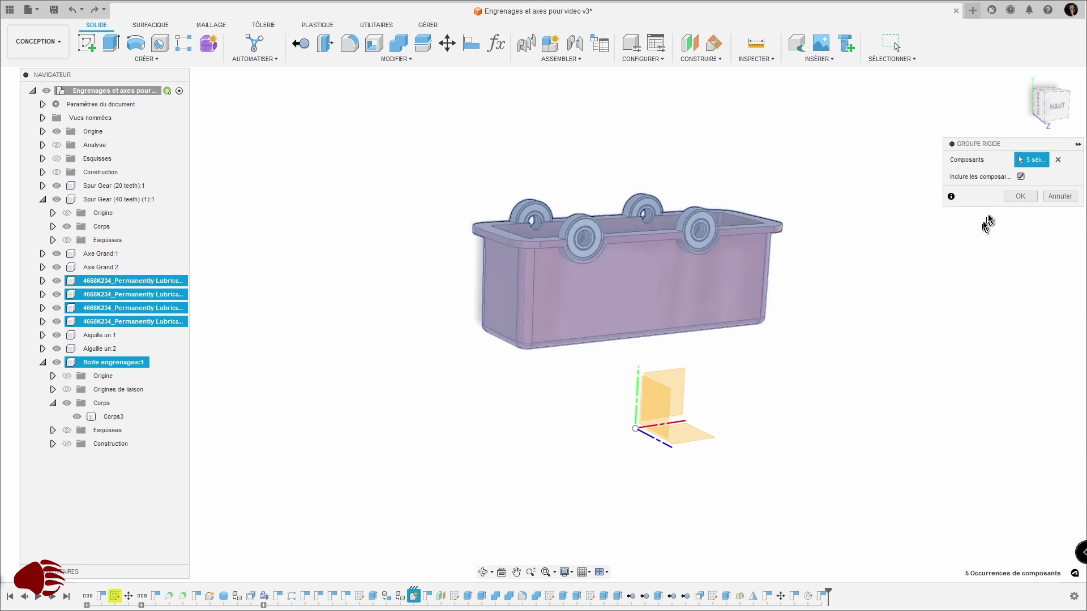
click(1019, 196)
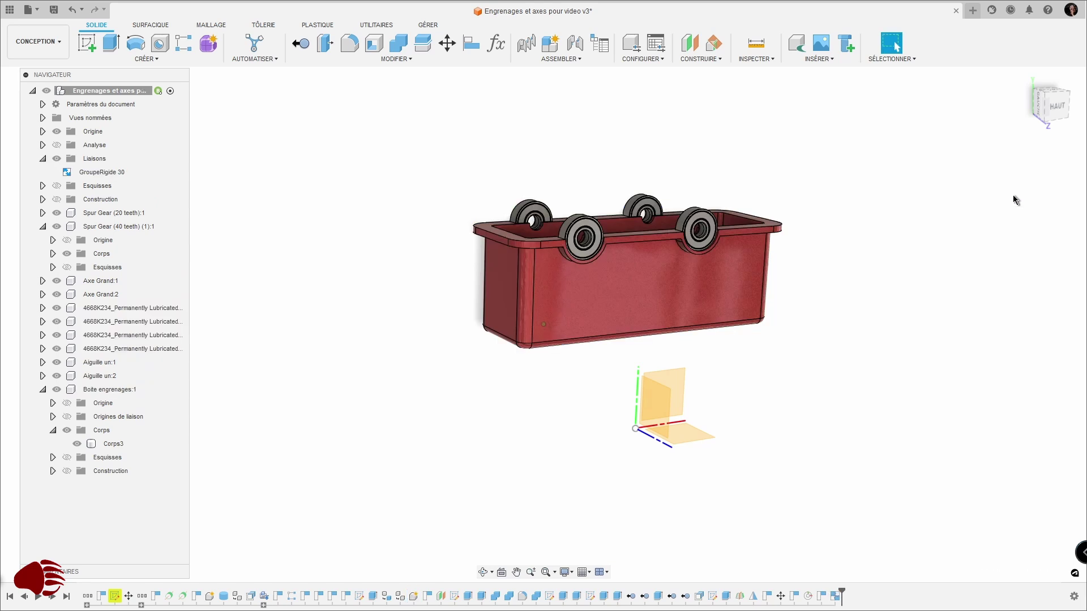
drag(682, 283, 647, 266)
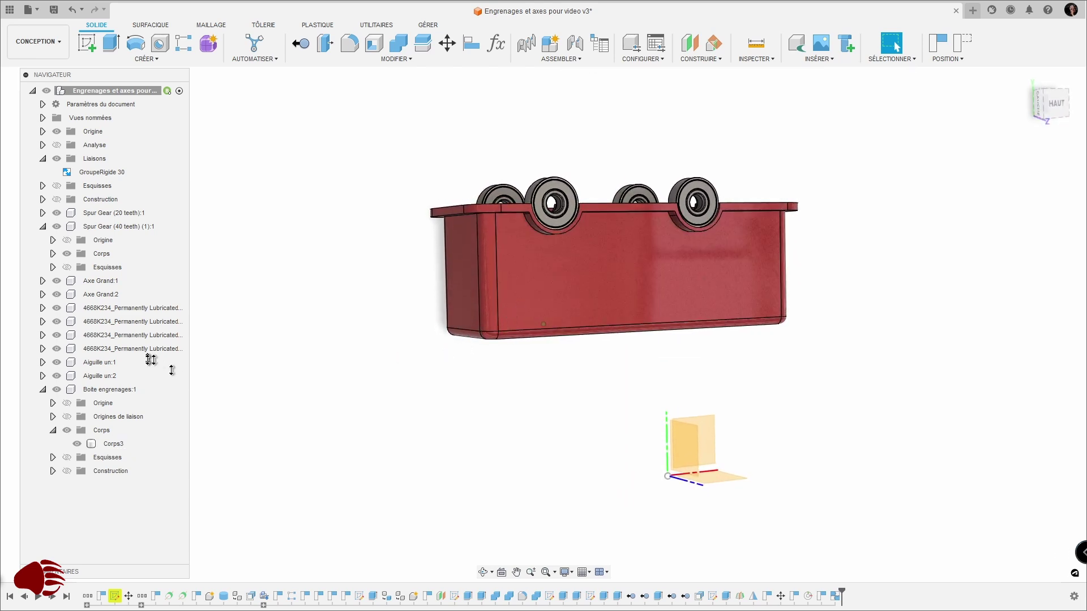
click(126, 390)
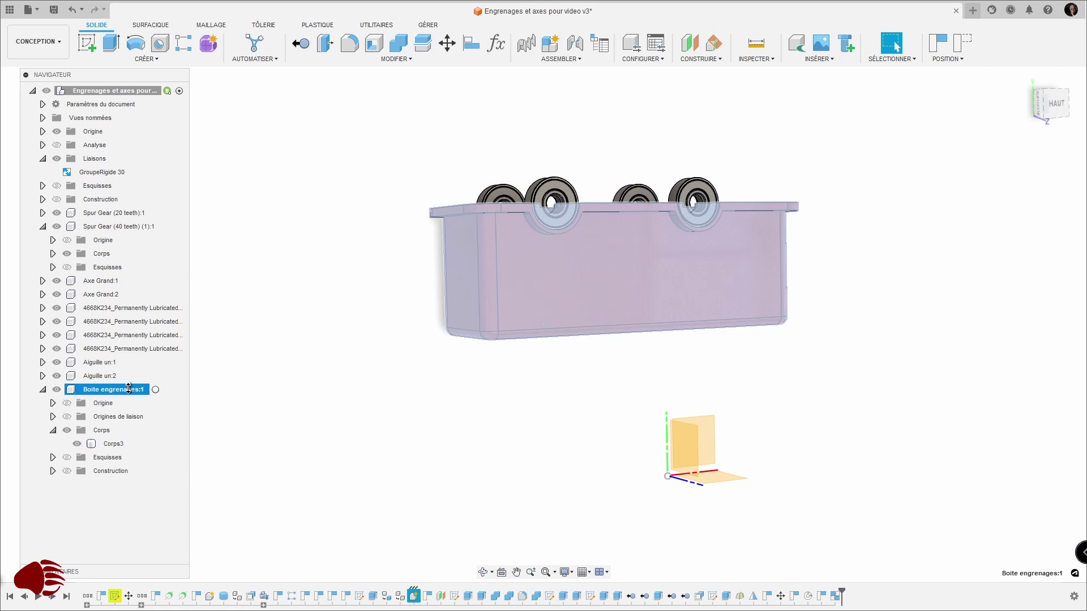
right_click(125, 390)
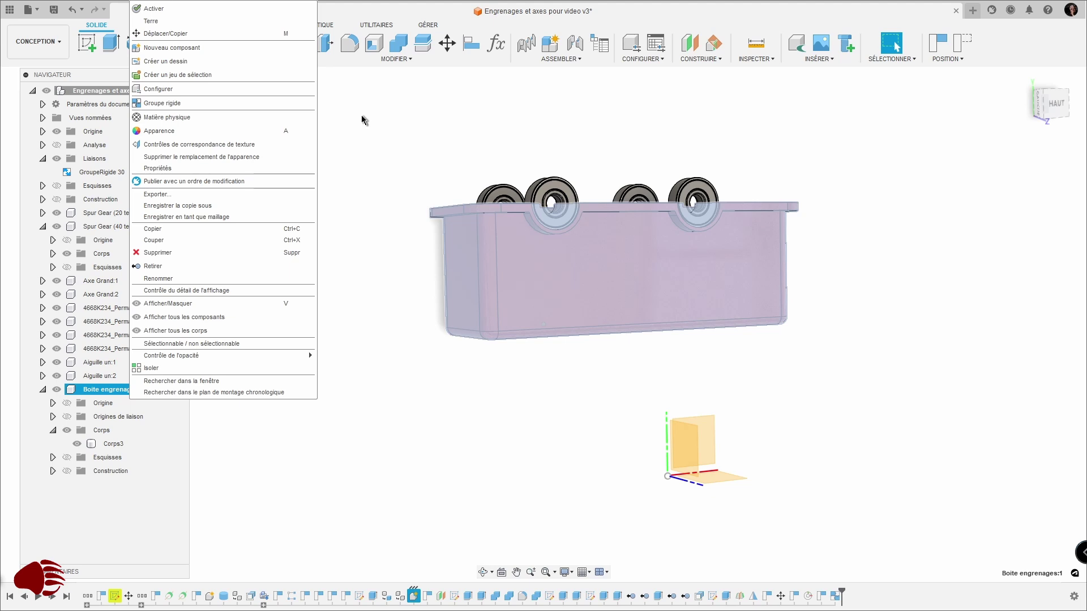
click(390, 126)
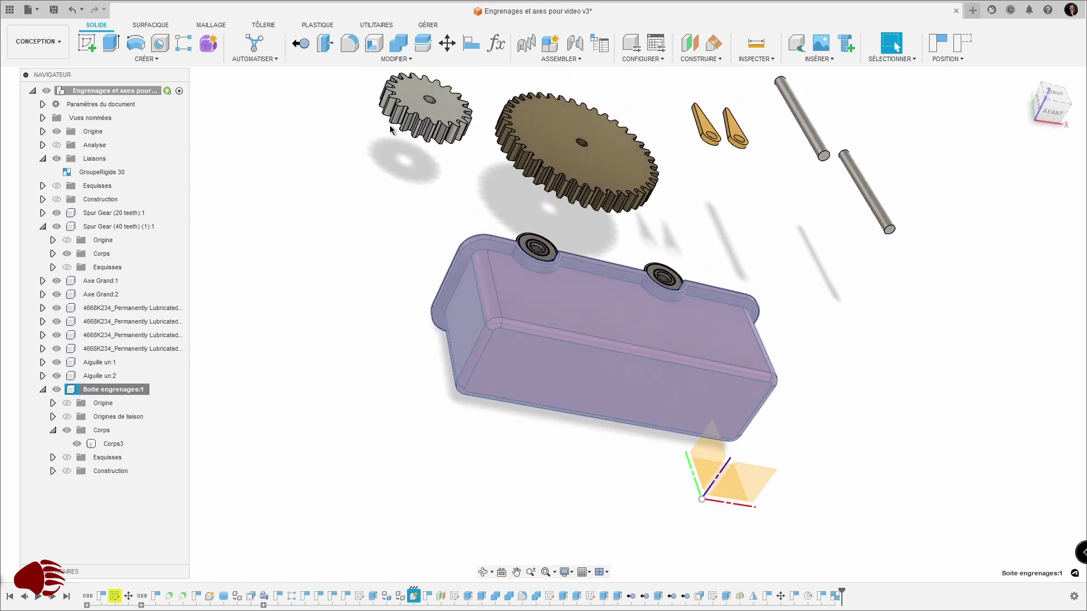
click(367, 195)
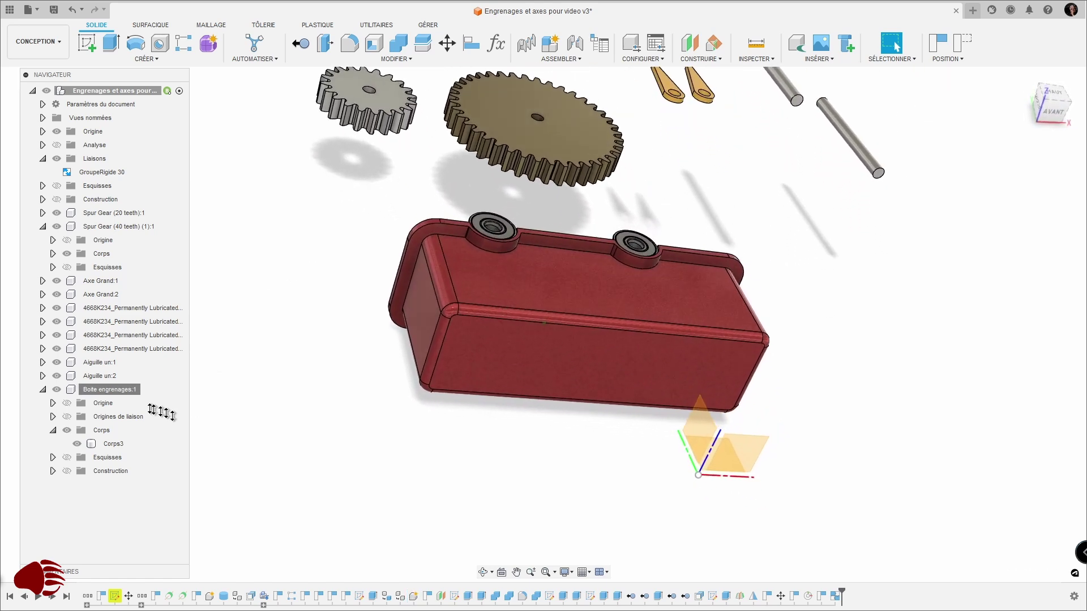
- Activate the gear box component and, capturing the moved components' positions, create a joint origin at the centre of its underside
click(145, 389)
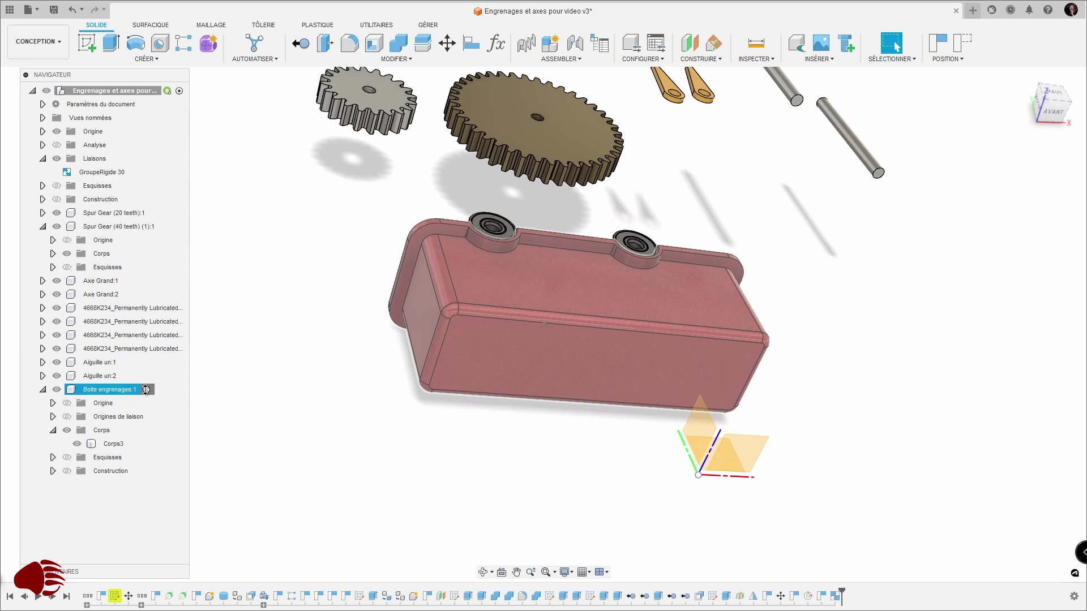
click(145, 389)
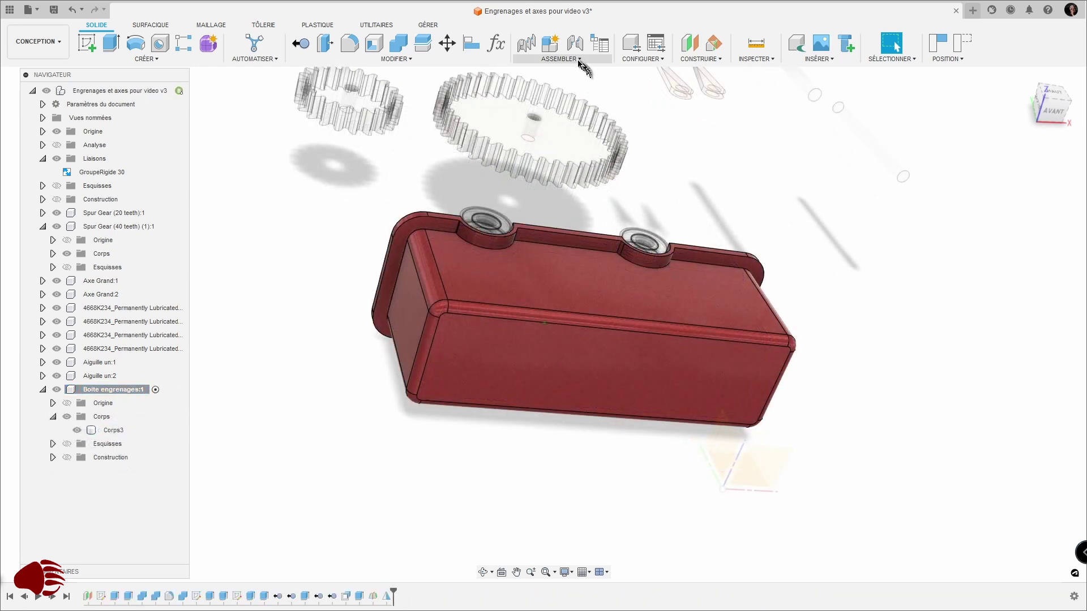
click(579, 60)
click(551, 120)
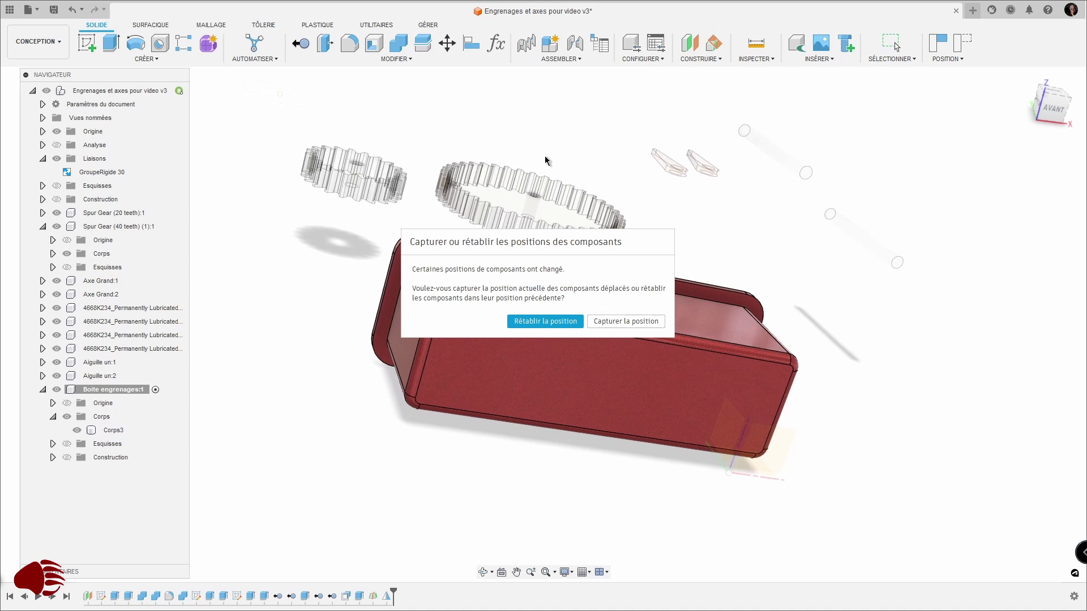
click(602, 321)
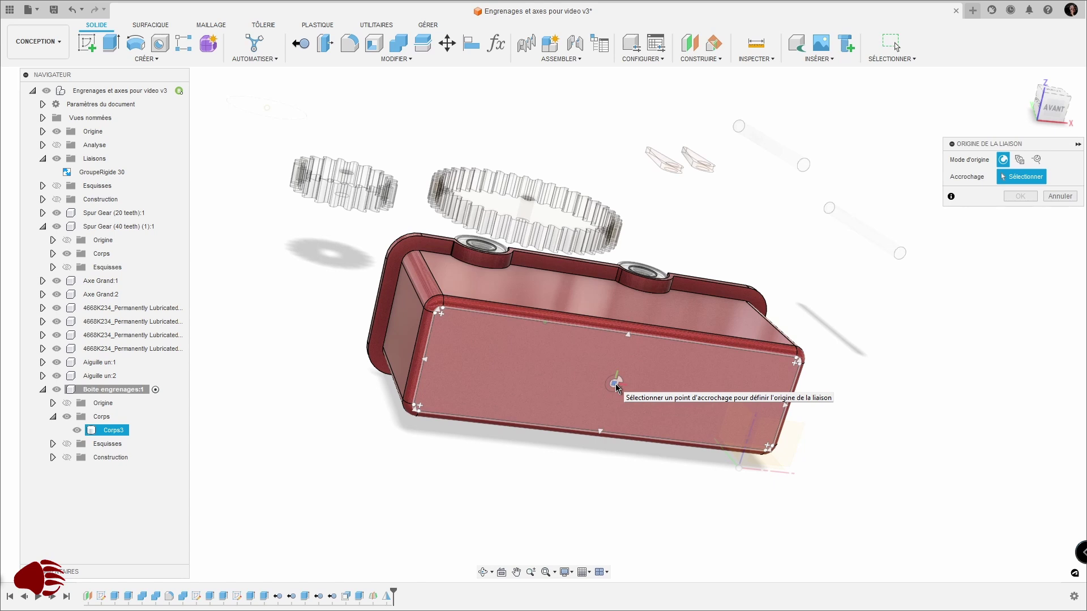
click(629, 331)
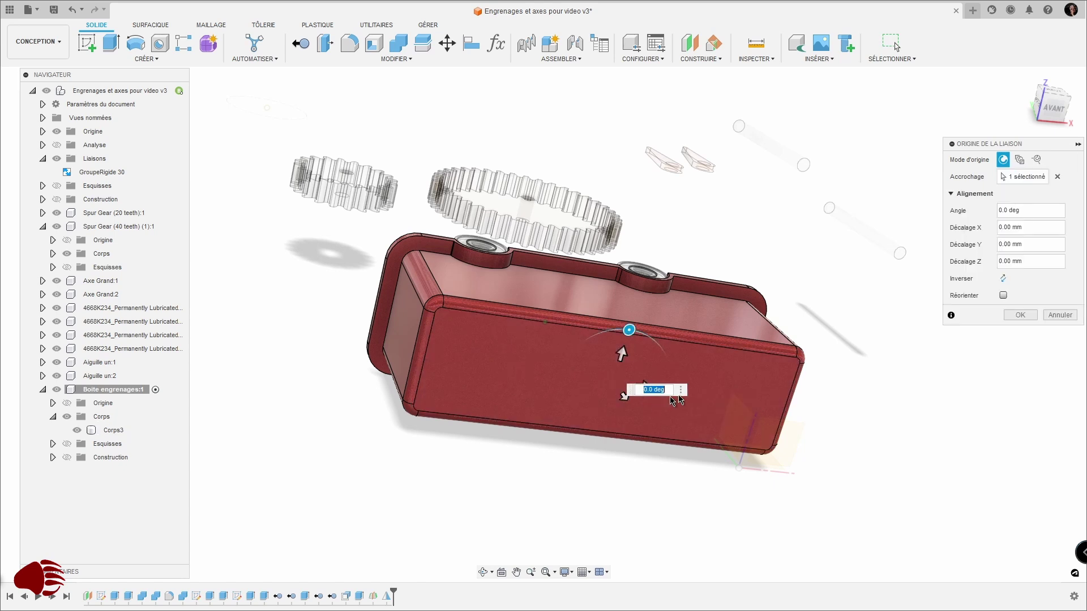
click(1020, 314)
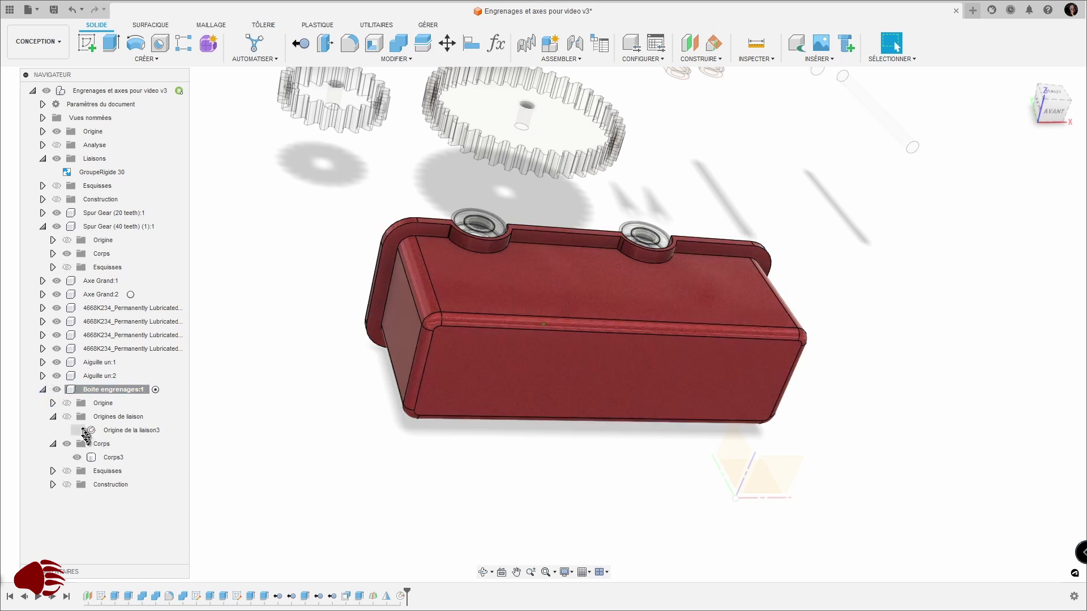
- Show the gear box's new joint origin and expand the assembly's origin geometry in the browser
click(78, 431)
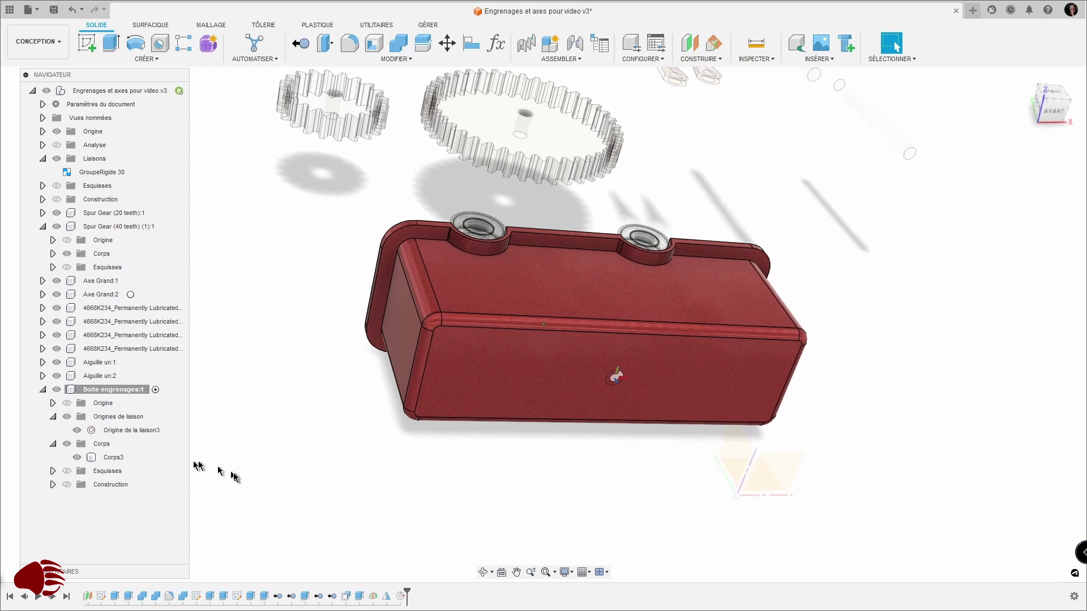
click(93, 131)
click(43, 132)
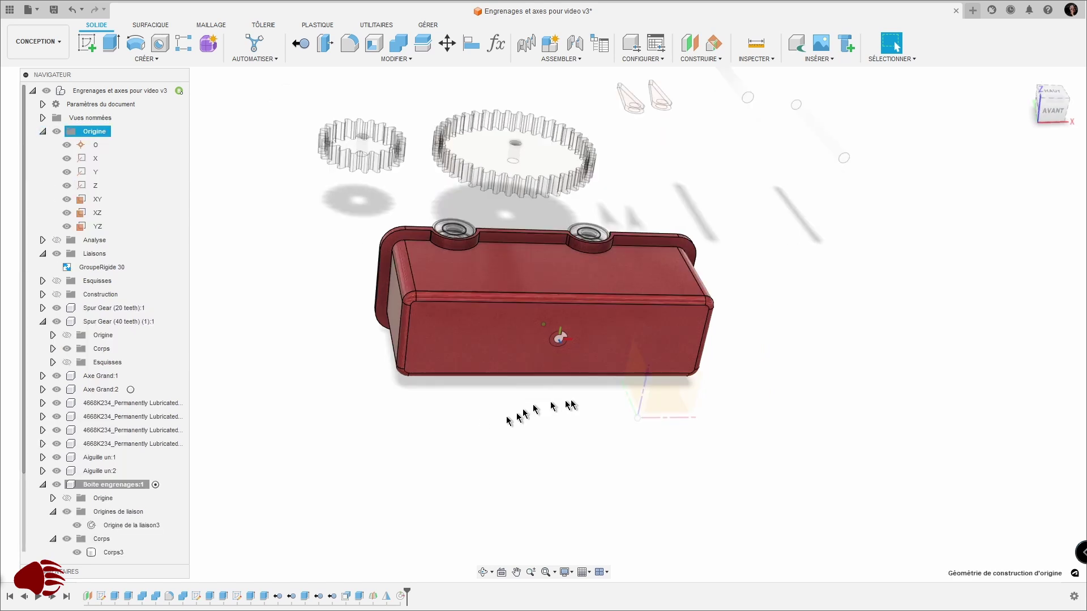
click(486, 365)
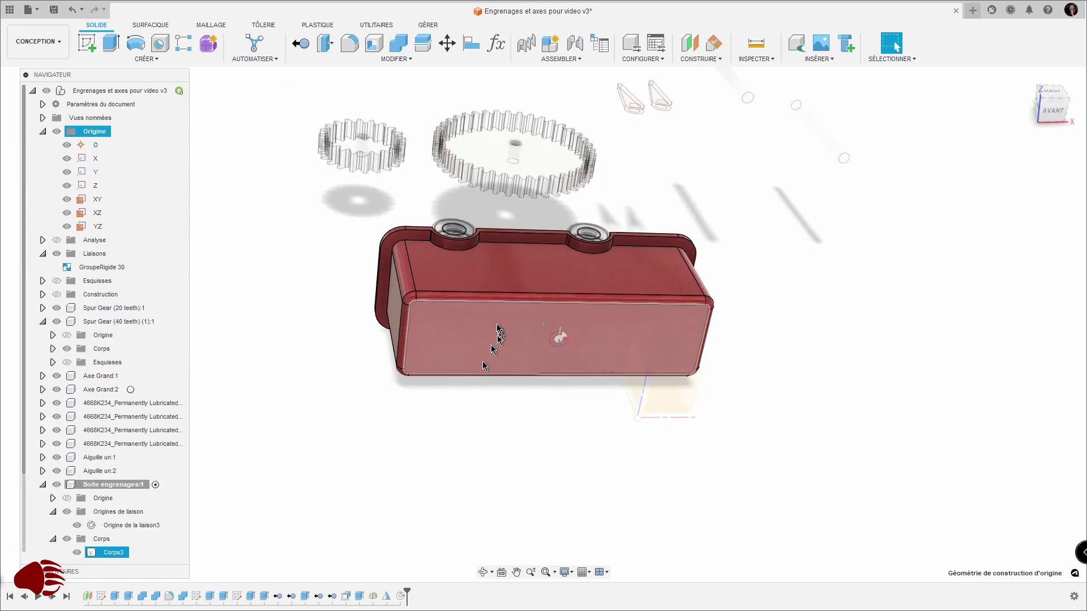
key(Escape)
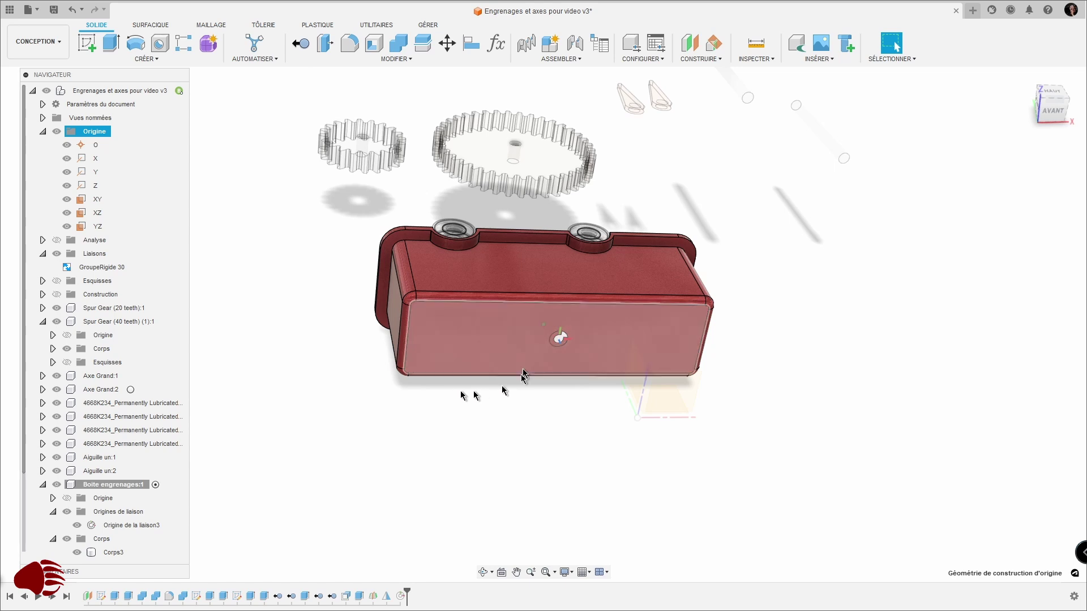
shift+middle_drag(560, 346, 633, 295)
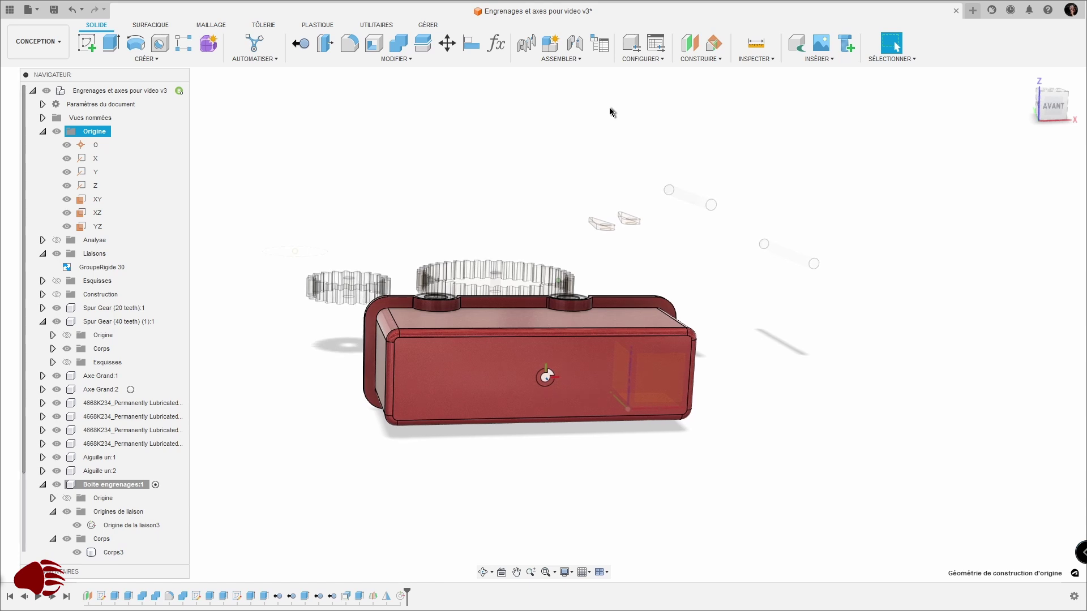
- Create a rigid joint between the gear box's joint origin and the assembly's origin point, with the box flipped to open upward
click(560, 59)
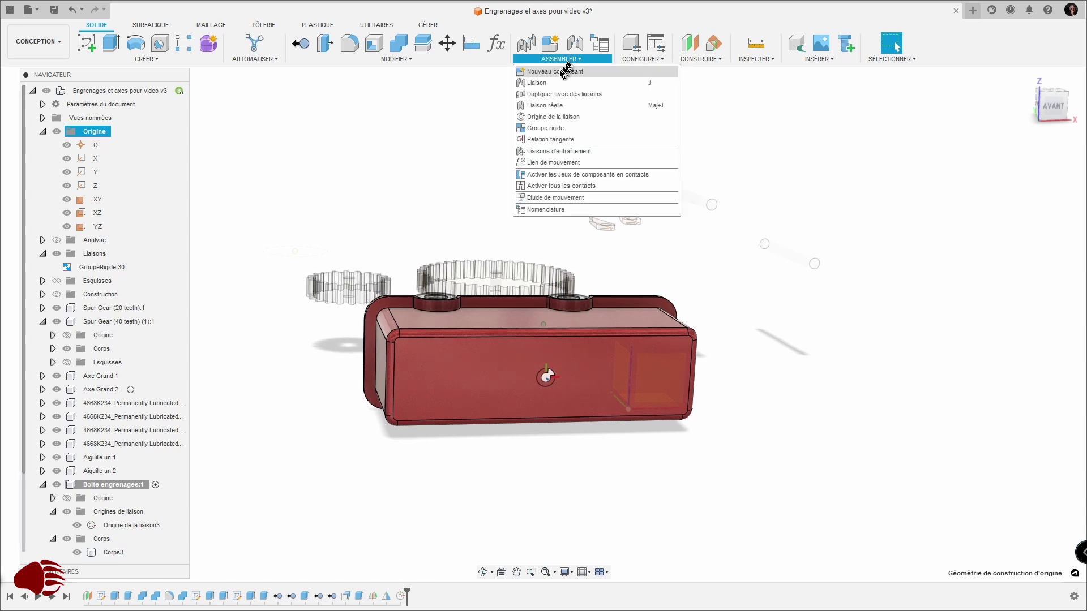
click(537, 83)
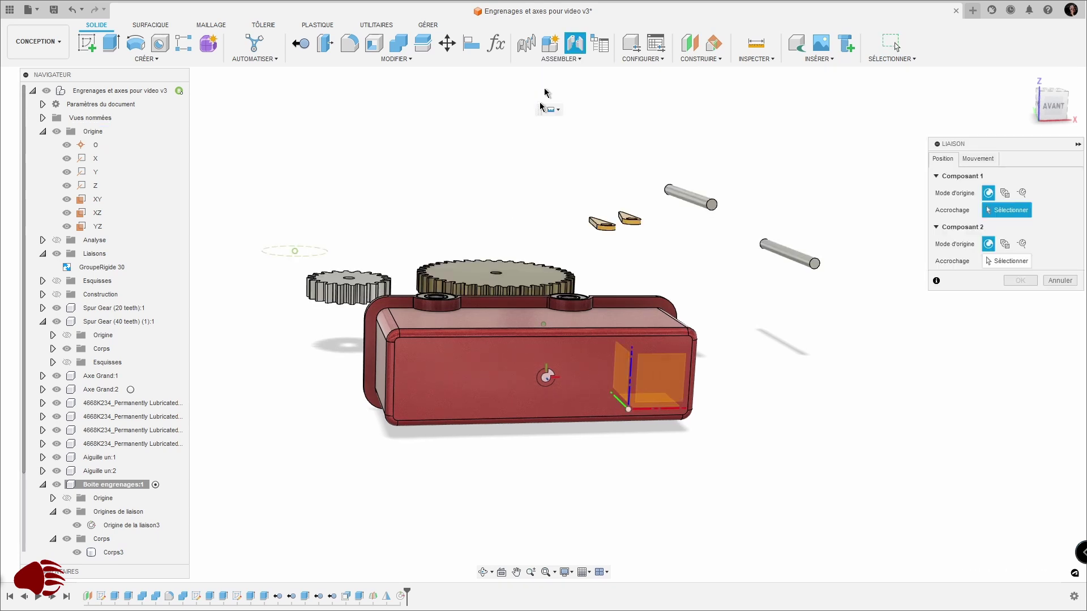
click(547, 384)
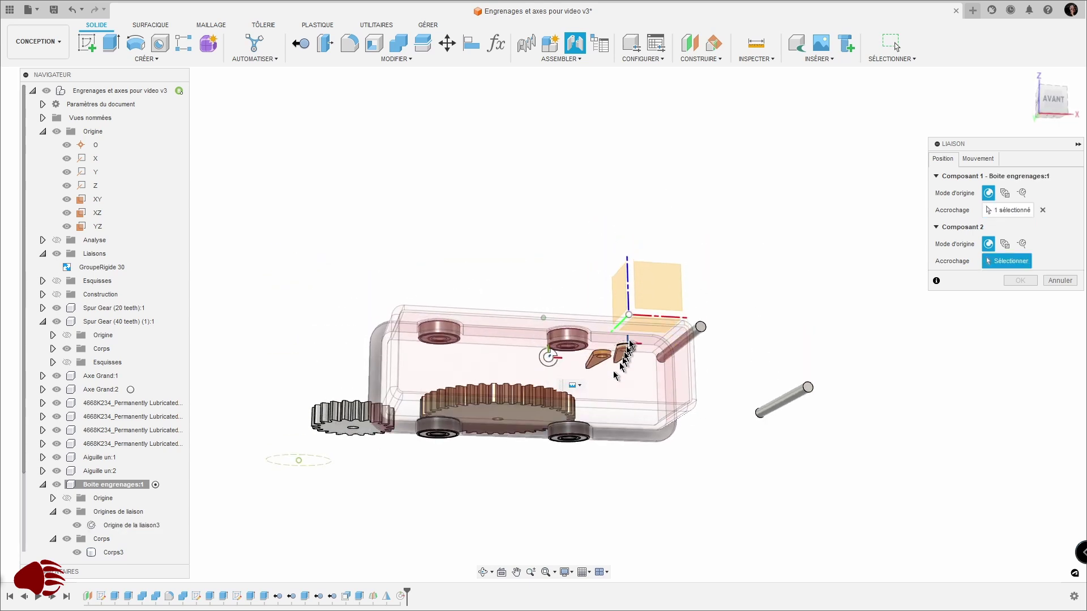
click(629, 341)
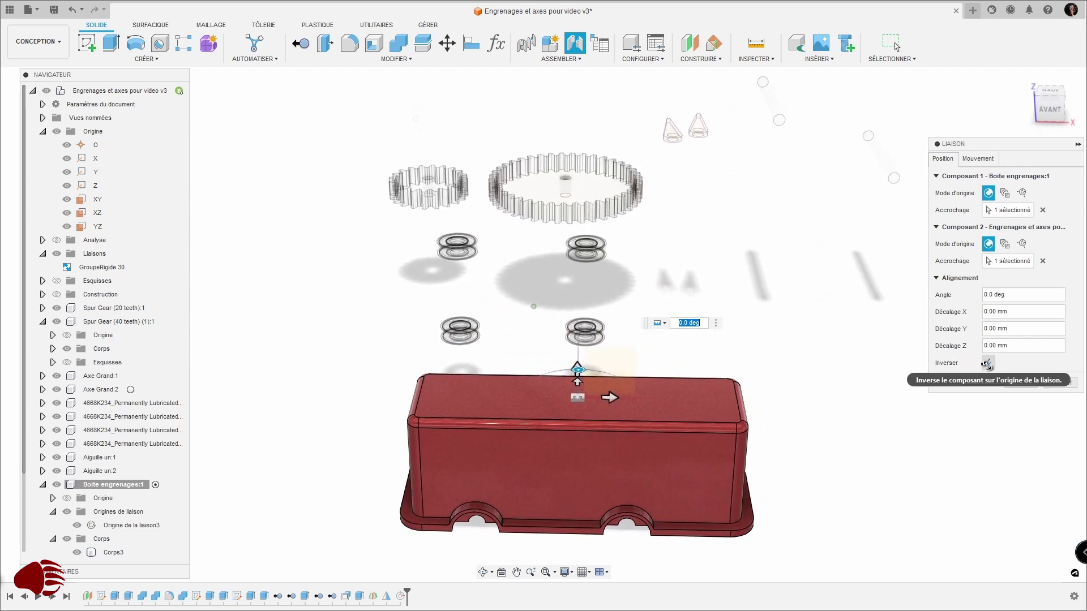
click(988, 364)
shift+middle_drag(987, 363, 988, 403)
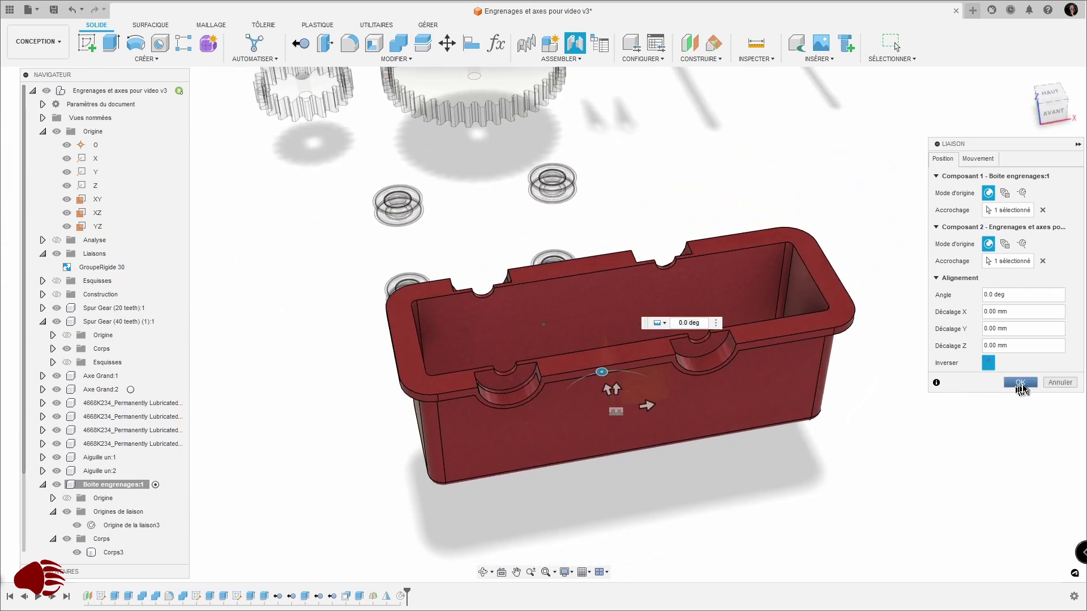
click(1020, 383)
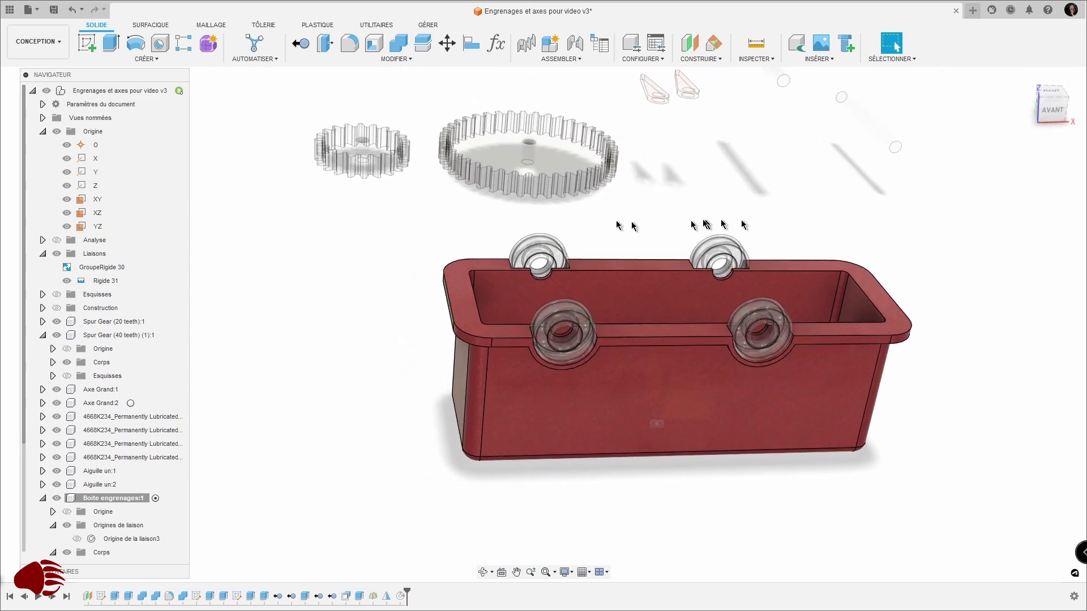
- Reactivate the top-level assembly and delete the captured position just before the joint origin from the design history
click(179, 91)
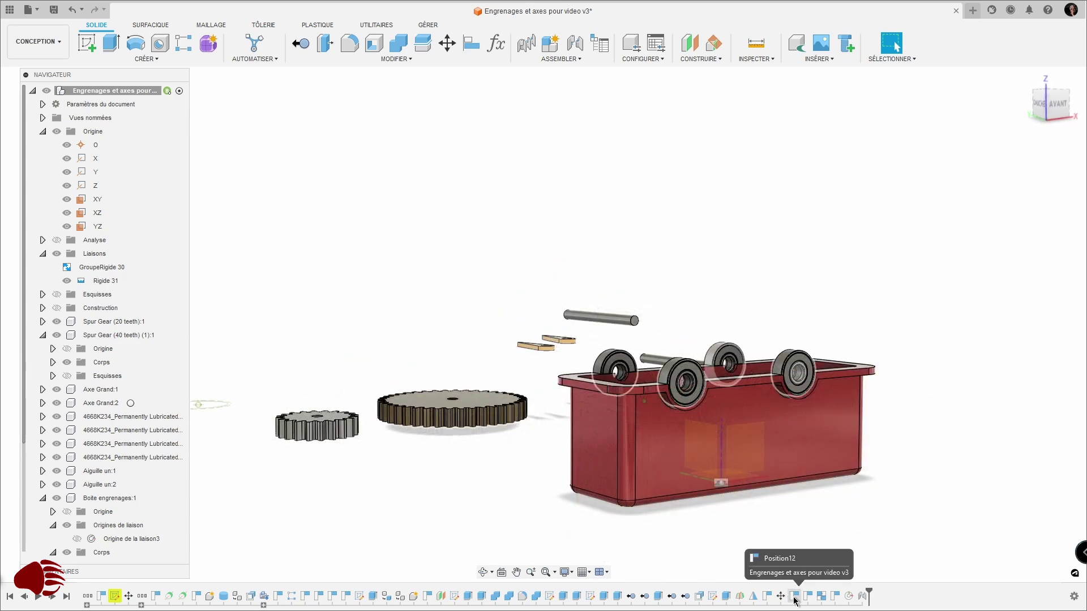
click(836, 597)
right_click(836, 597)
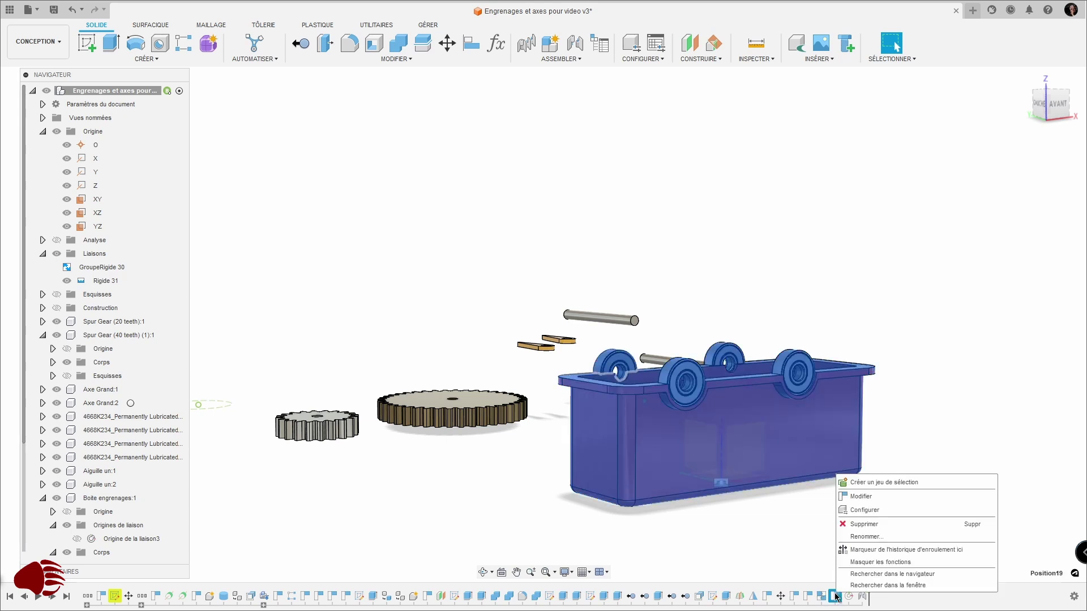
click(865, 523)
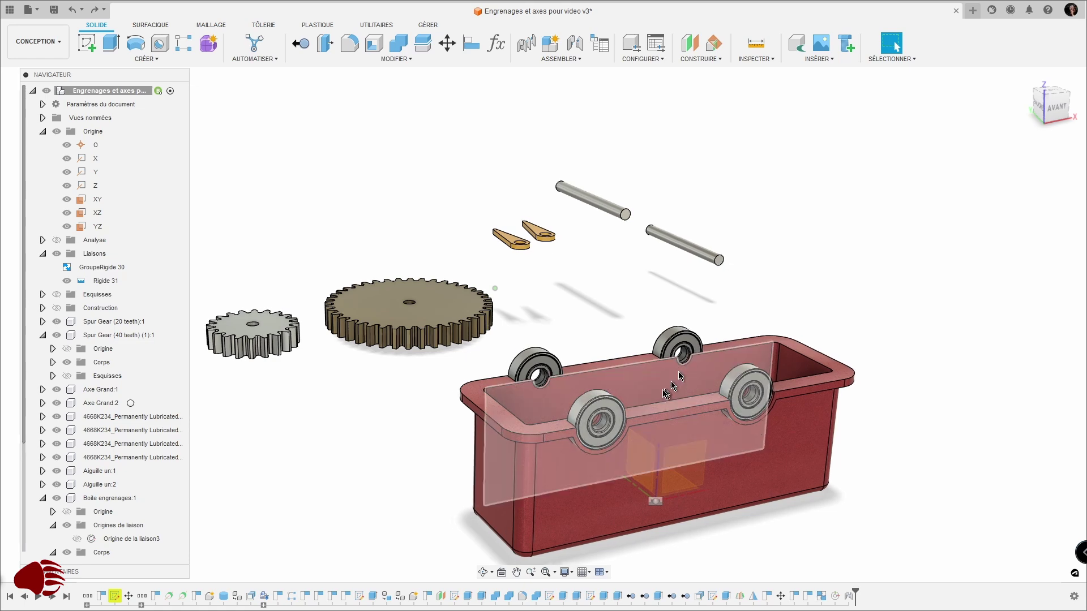
- Move the shaft Axe Grand:2 point to point, from the centre of its front end to the centre of the front bearing nearest the box's right end
shift+middle_drag(672, 383, 634, 416)
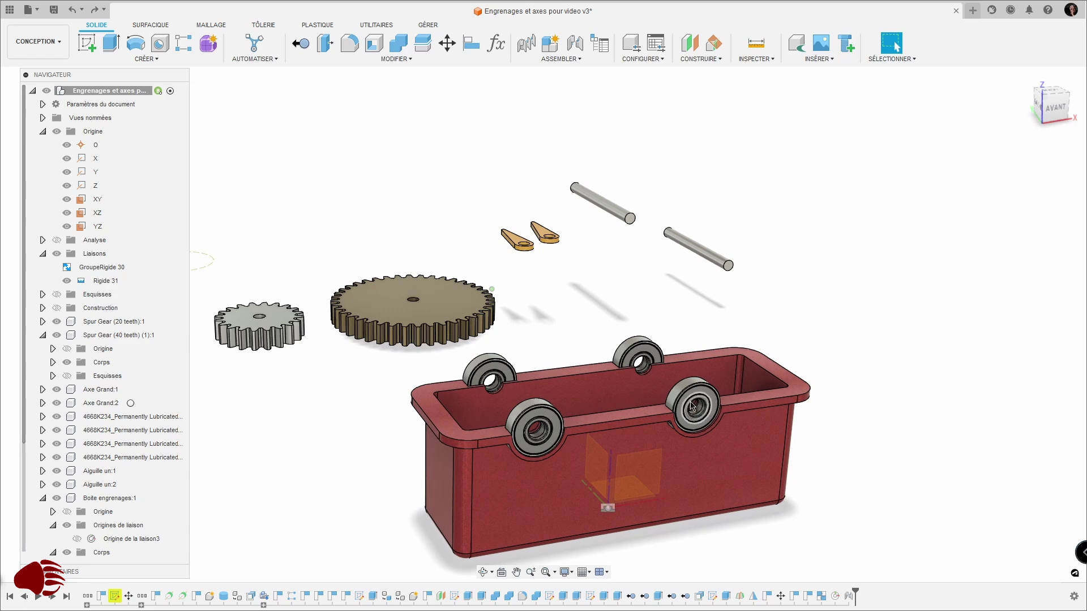
scroll(692, 405, up, 2)
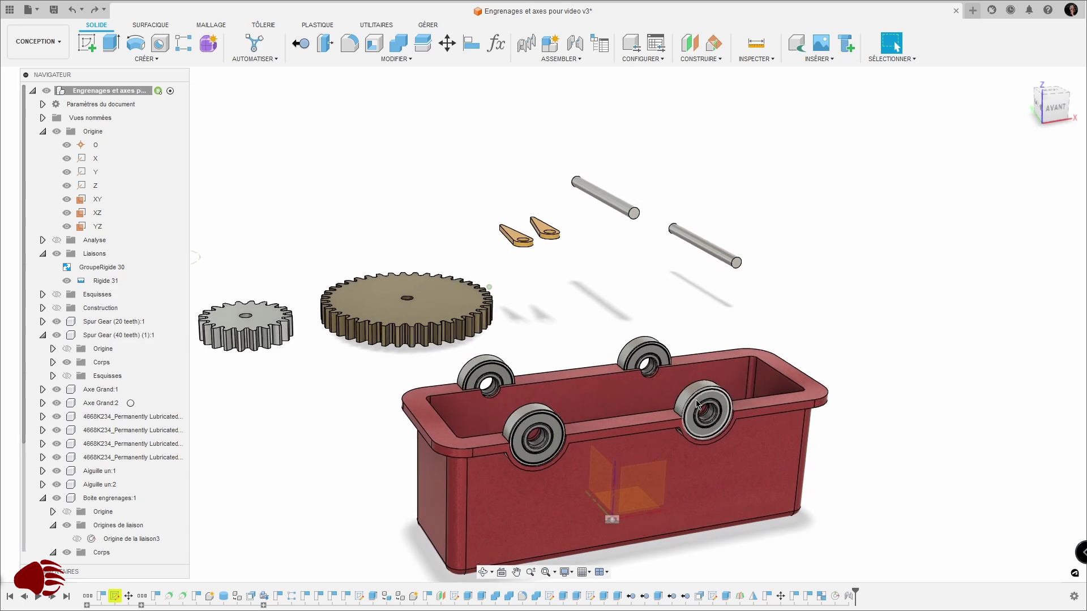
scroll(697, 404, down, 2)
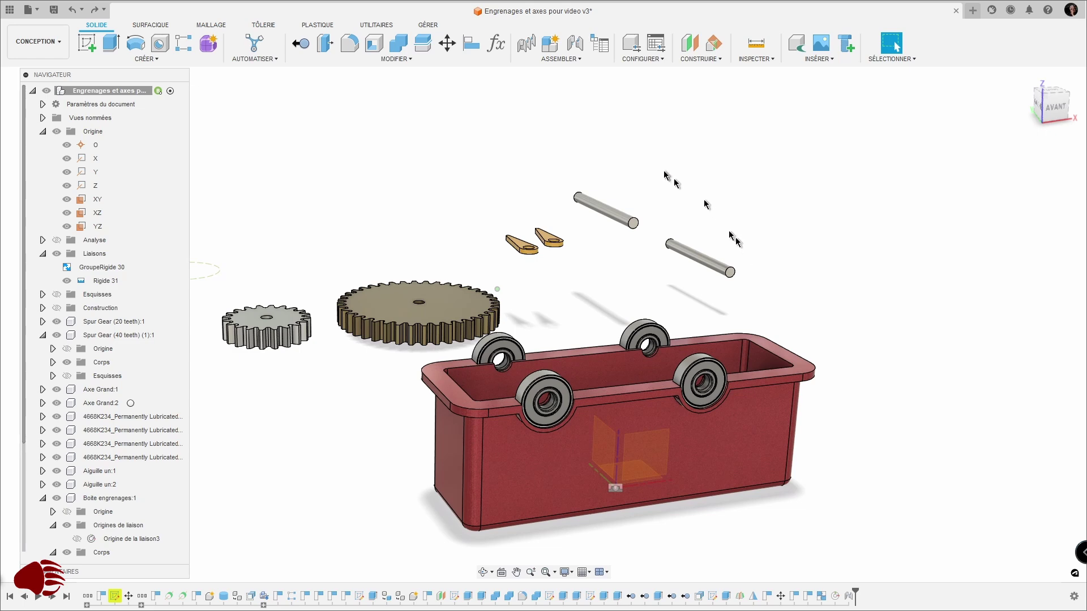
shift+middle_drag(619, 150, 411, 83)
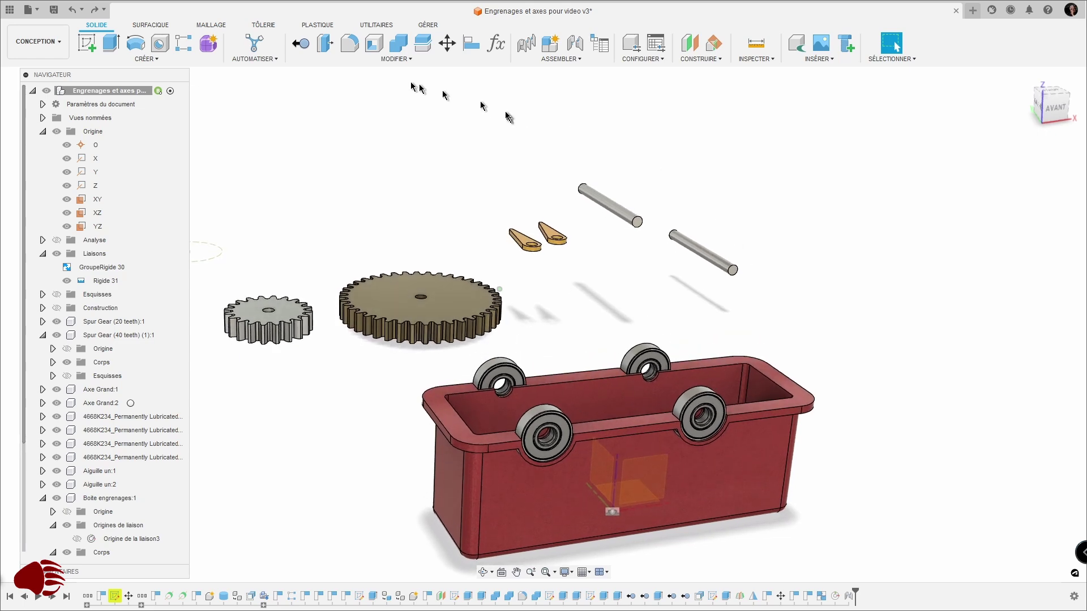
click(446, 45)
shift+middle_drag(447, 52, 576, 213)
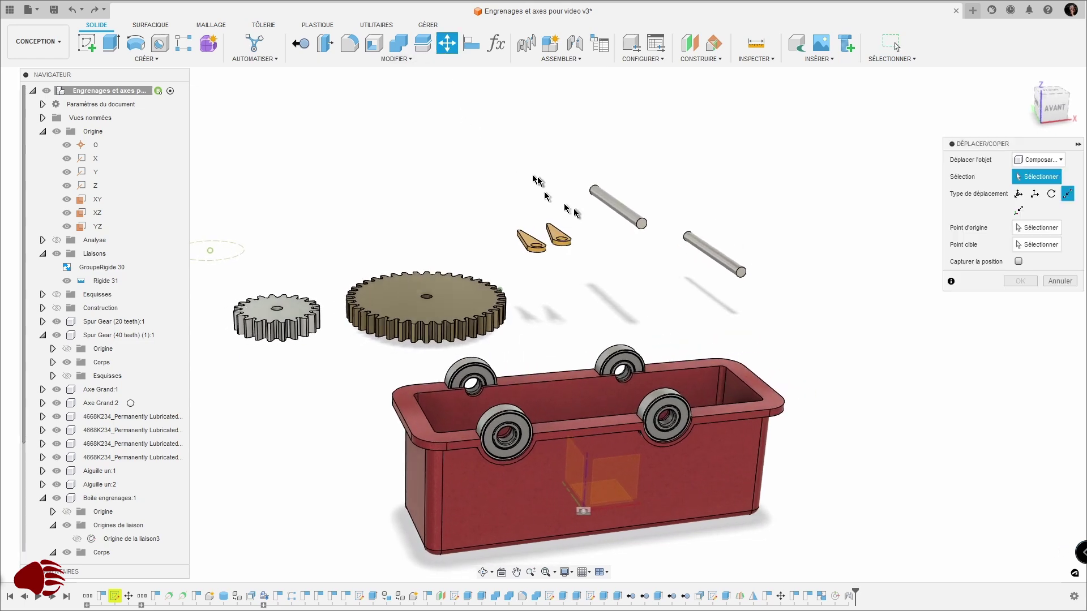
click(707, 254)
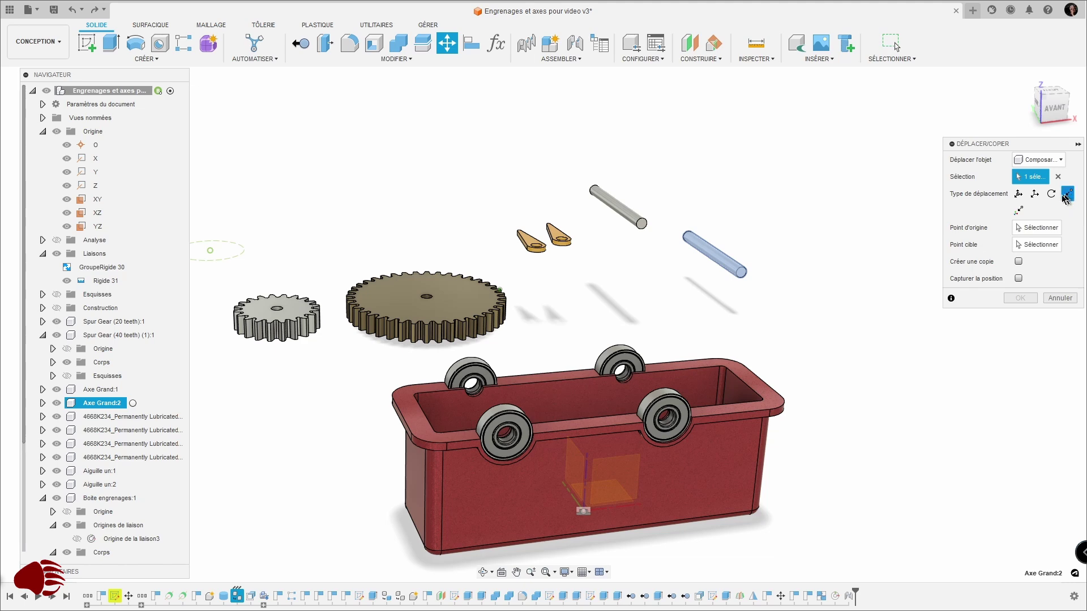
scroll(876, 245, up, 2)
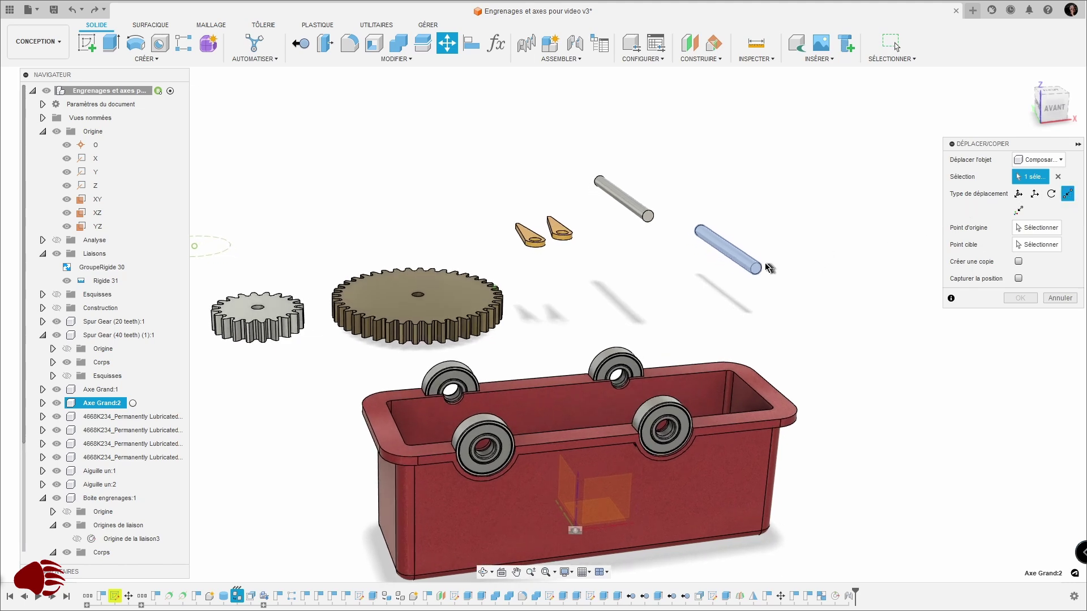
scroll(763, 269, up, 5)
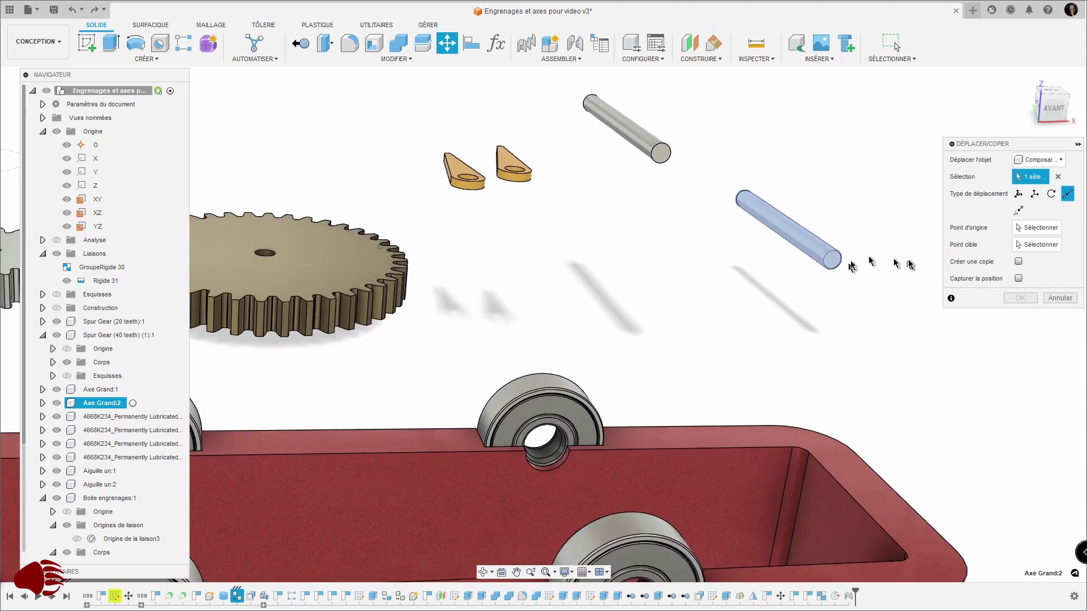
click(1040, 228)
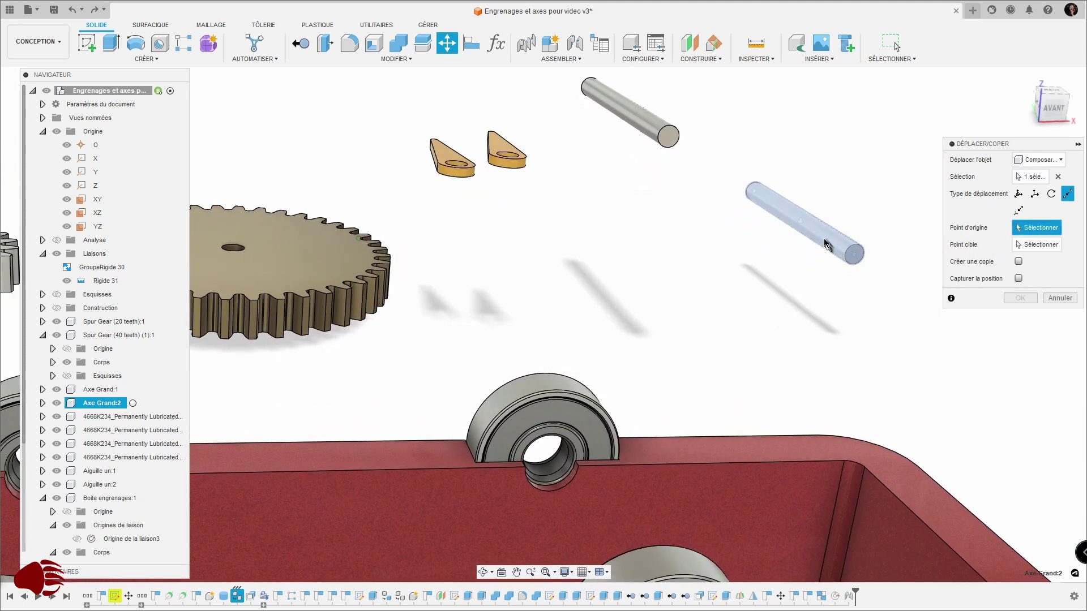
click(854, 256)
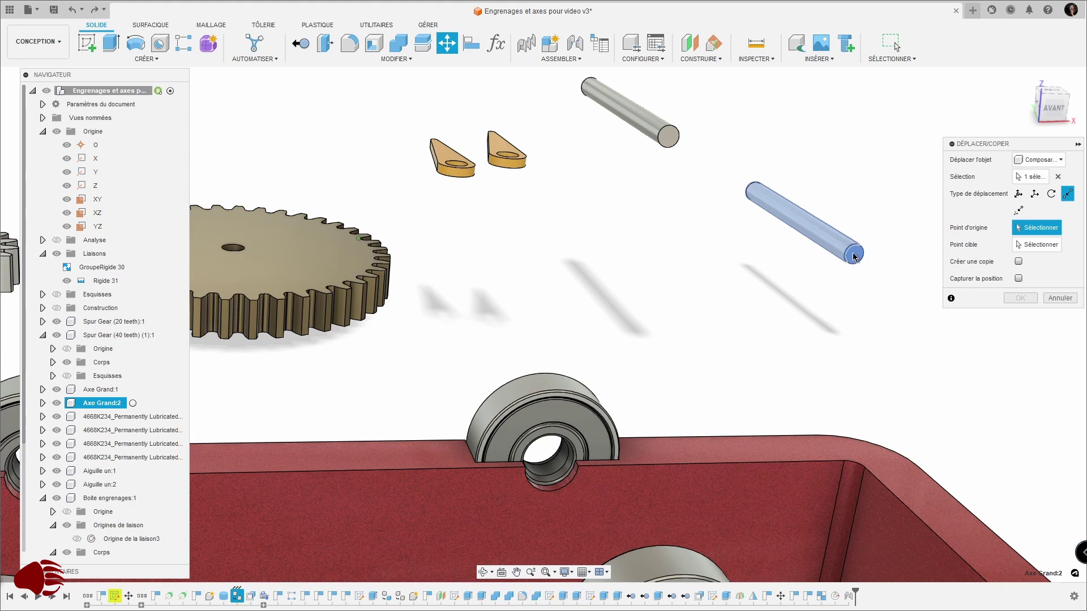
scroll(1046, 251, down, 2)
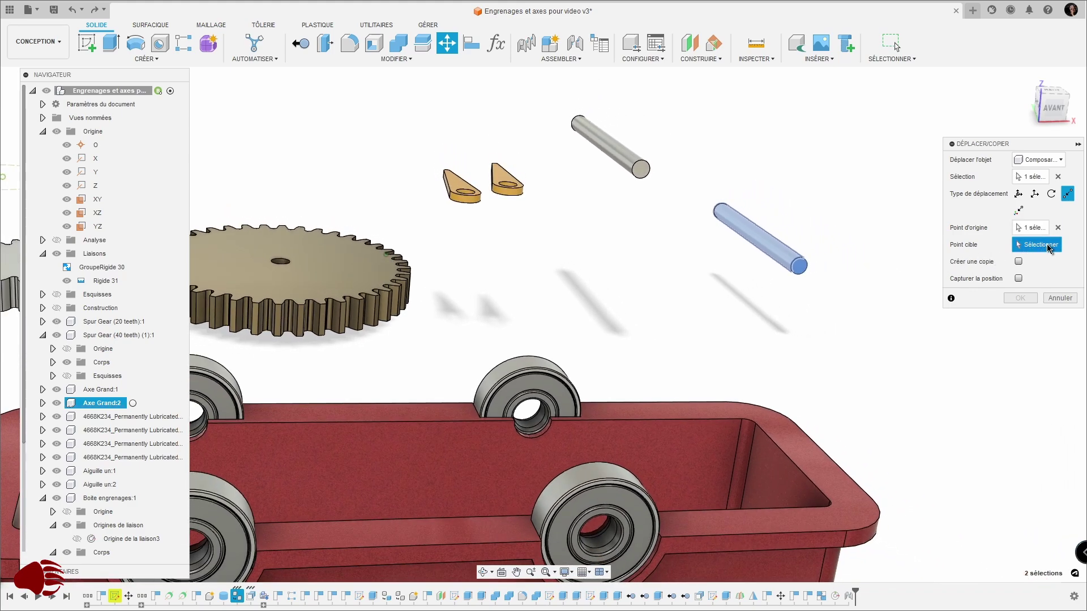
scroll(776, 390, up, 4)
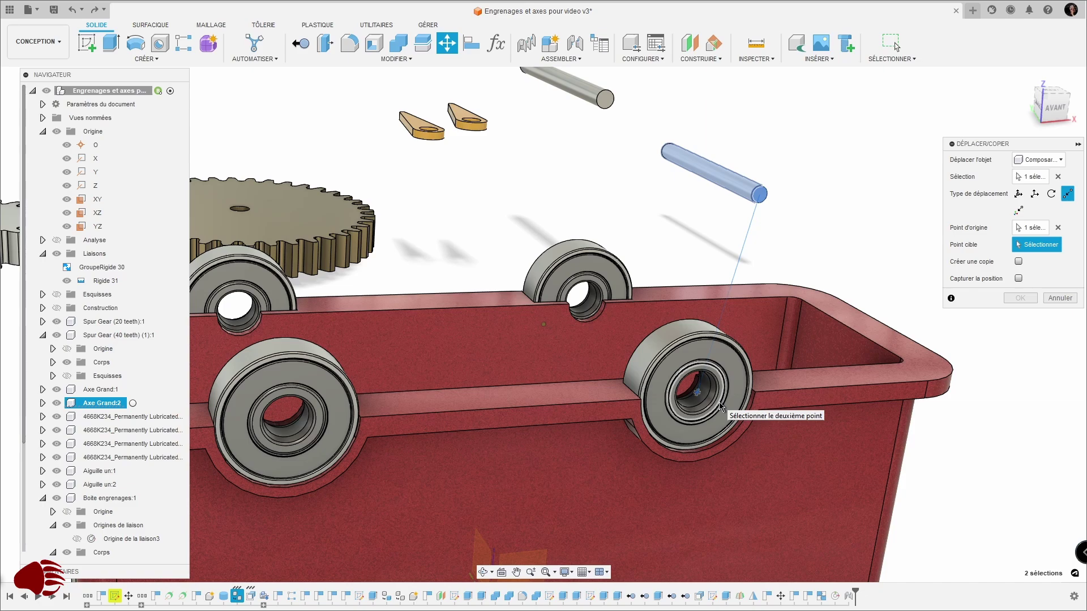
- Check how the shaft lines up with its front and rear bearings from both sides of the box, and accept the move
shift+scroll(719, 403, left, 10)
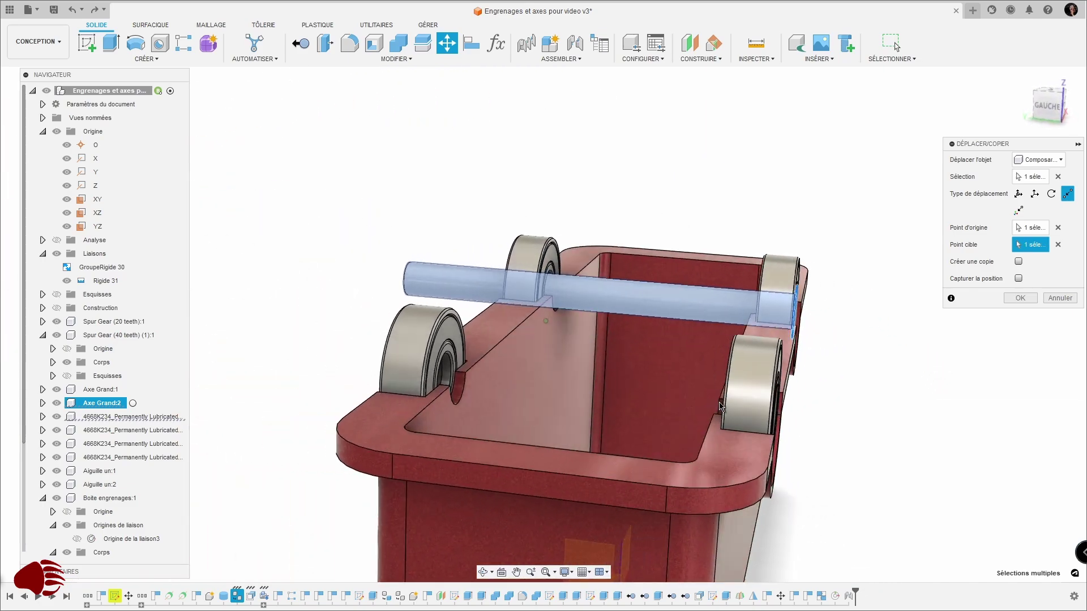
shift+scroll(719, 403, left, 10)
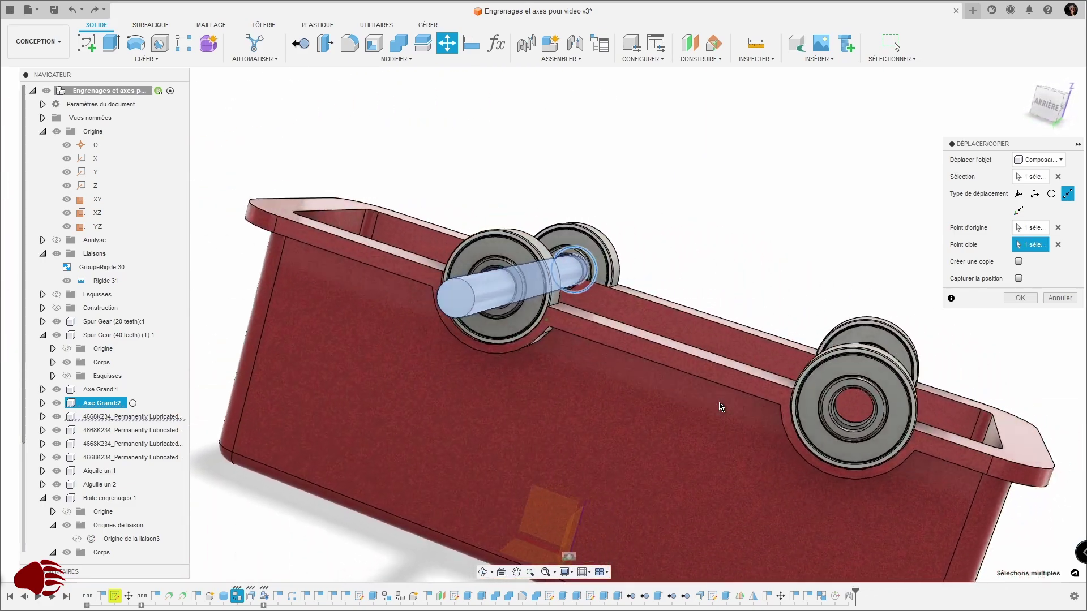
shift+scroll(718, 403, left, 5)
scroll(719, 402, up, 5)
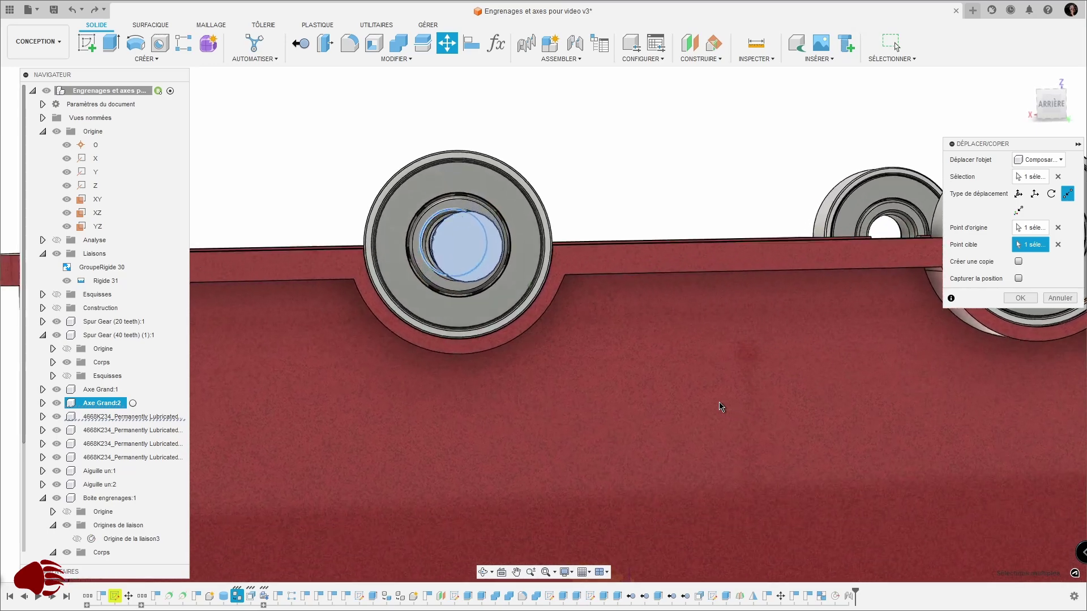
scroll(718, 403, up, 2)
scroll(718, 402, down, 5)
shift+scroll(718, 402, right, 15)
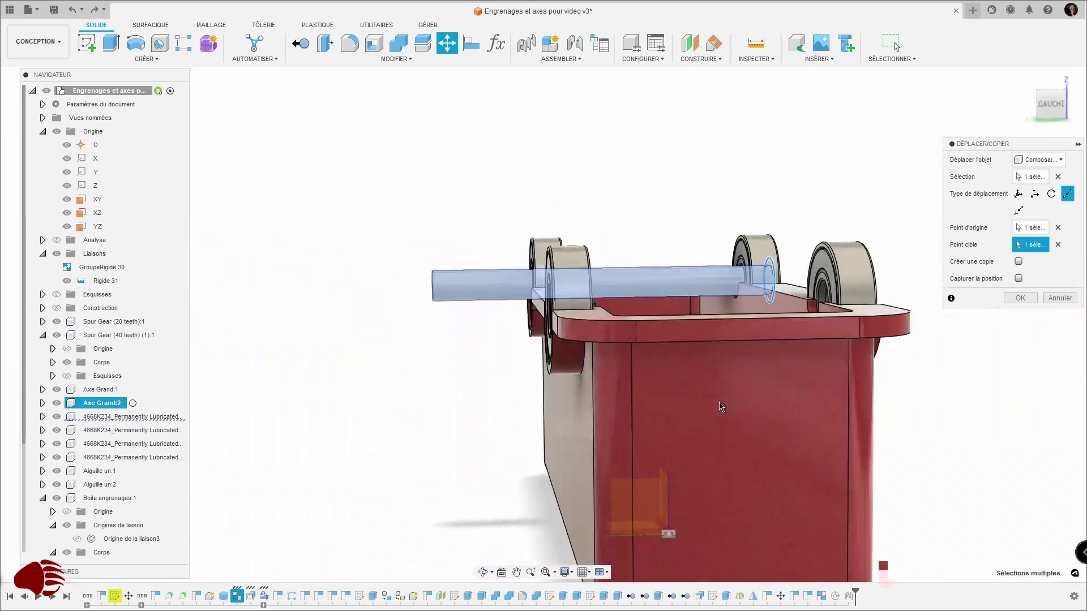
shift+scroll(719, 406, right, 3)
scroll(718, 406, up, 8)
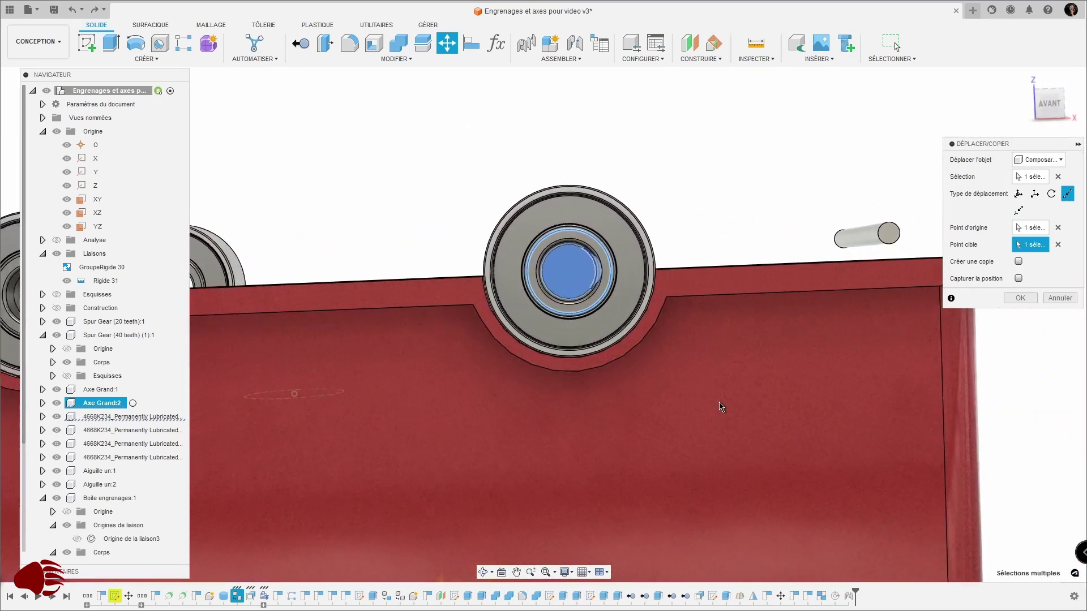
scroll(720, 407, down, 8)
shift+scroll(721, 406, left, 3)
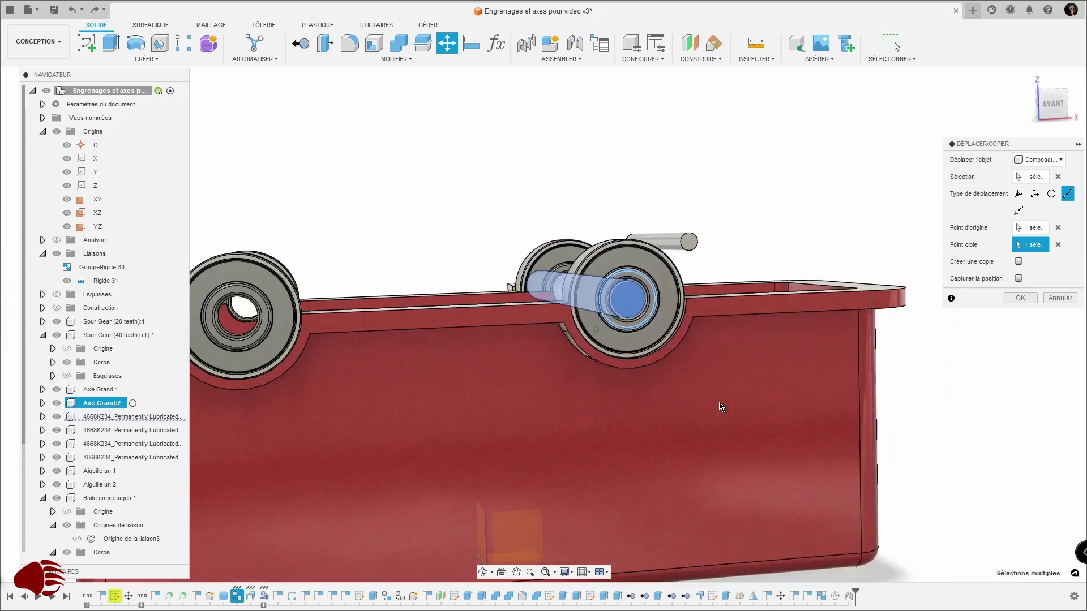
shift+scroll(719, 402, left, 12)
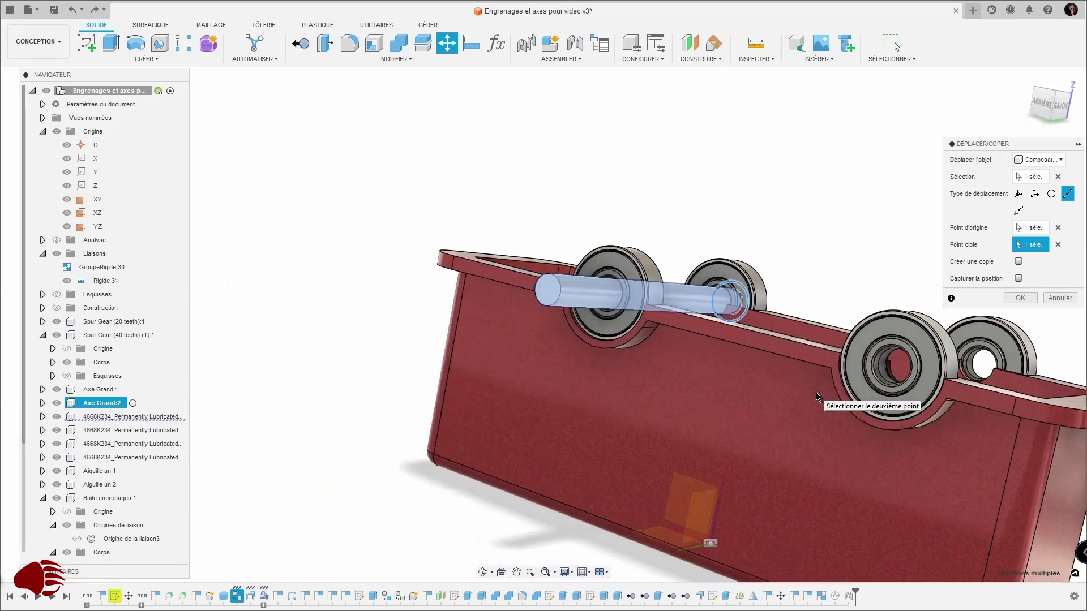
shift+scroll(816, 393, left, 4)
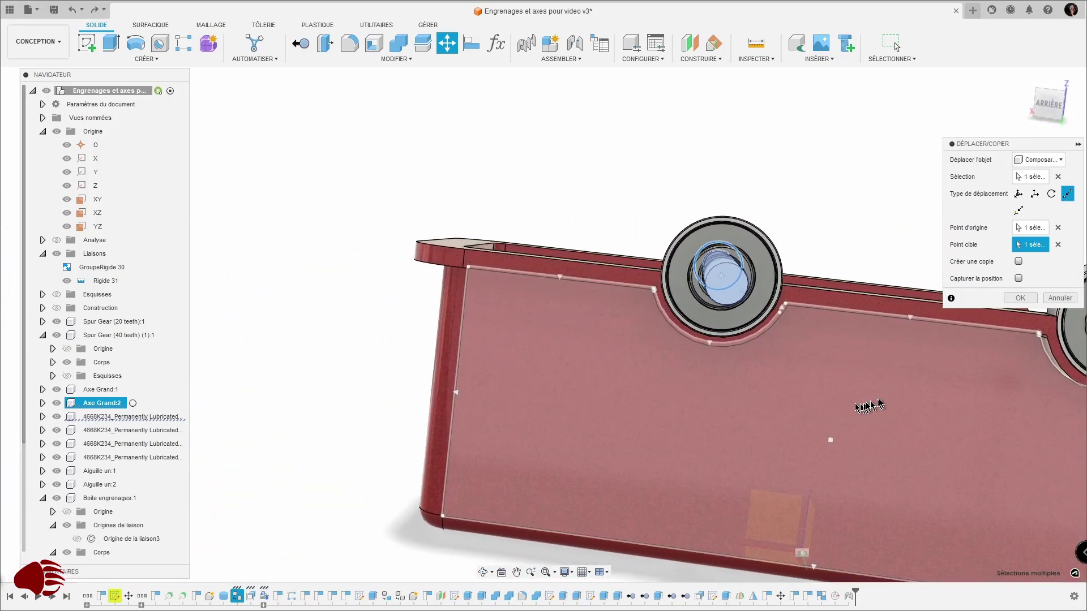
shift+scroll(879, 404, right, 2)
click(1020, 298)
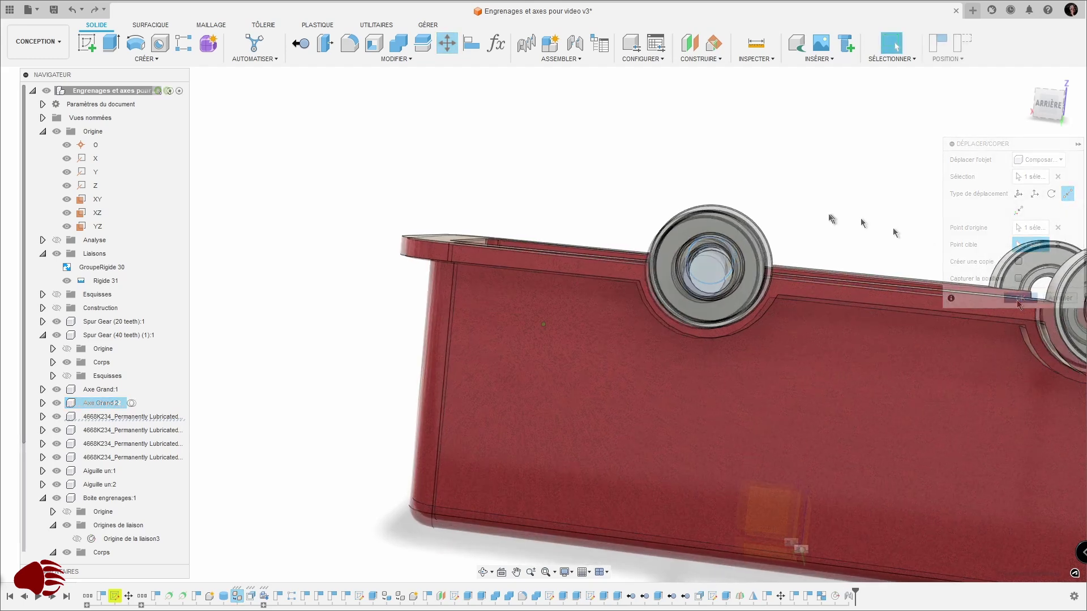
- Align the shaft with the rear bearing by matching the shaft's cylindrical face to the bearing's bore
scroll(713, 148, up, 5)
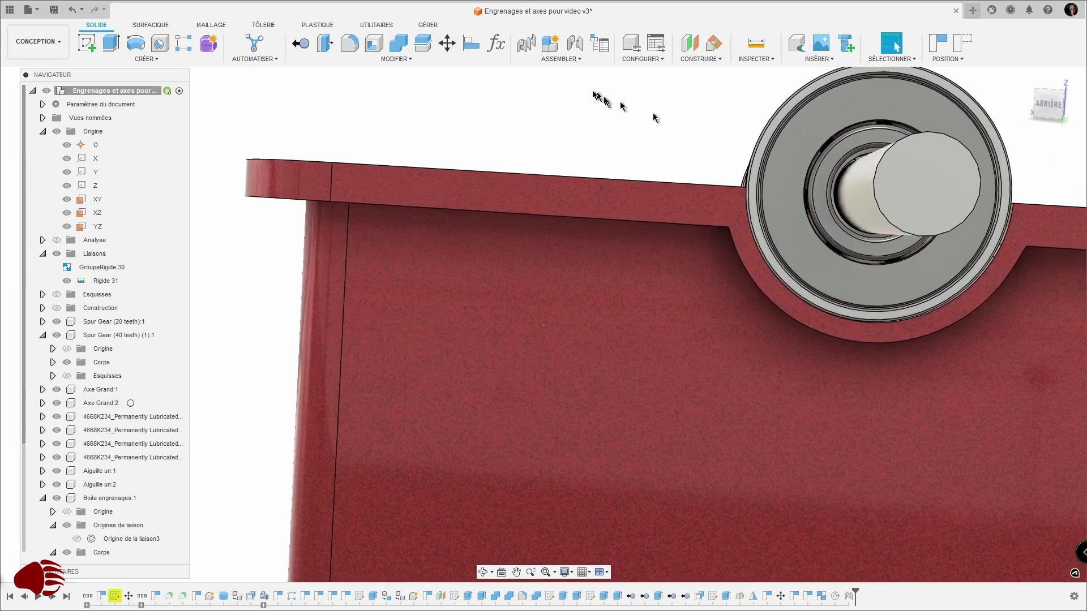
click(472, 43)
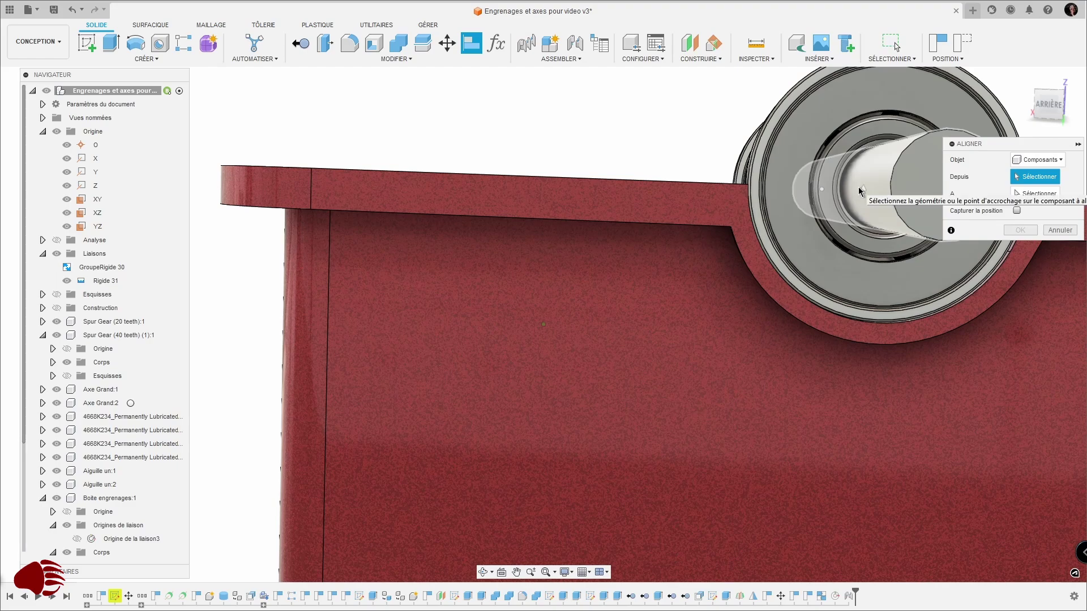
scroll(846, 184, up, 3)
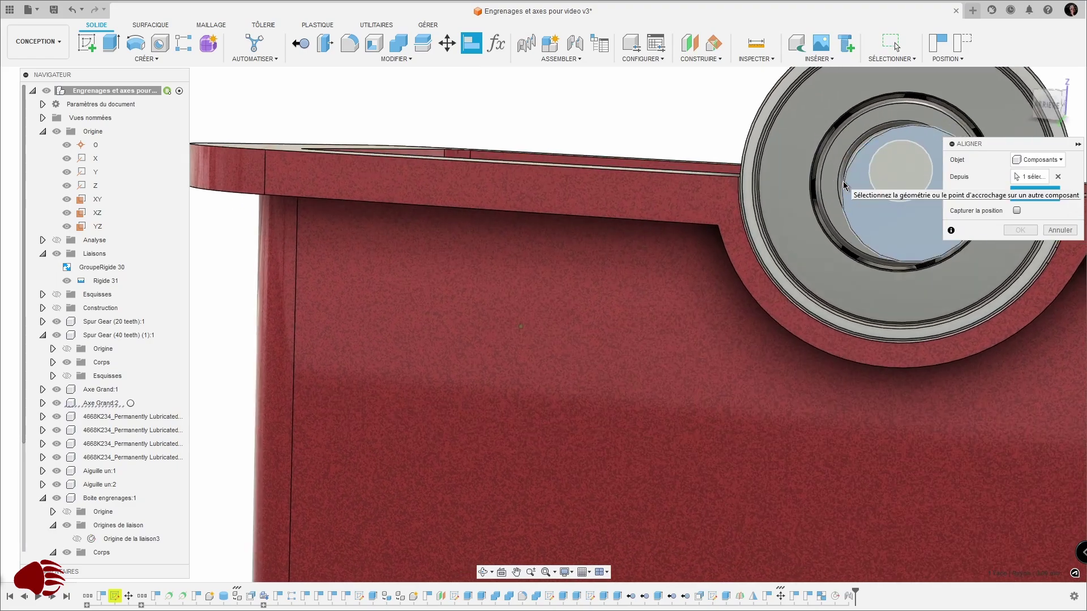
scroll(846, 185, up, 5)
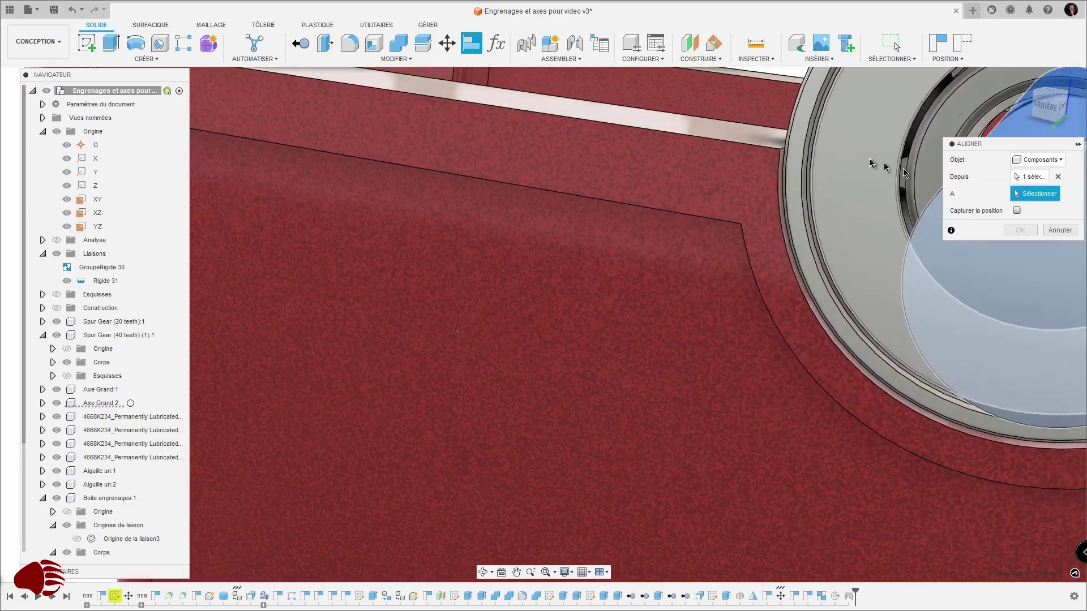
scroll(798, 140, up, 5)
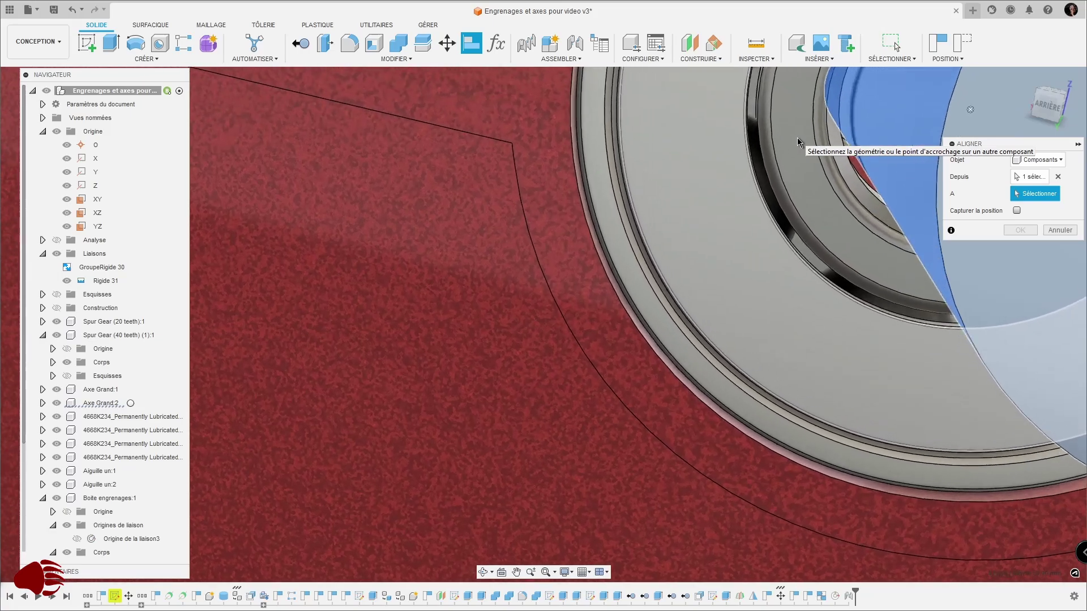
scroll(797, 142, down, 3)
scroll(795, 139, up, 5)
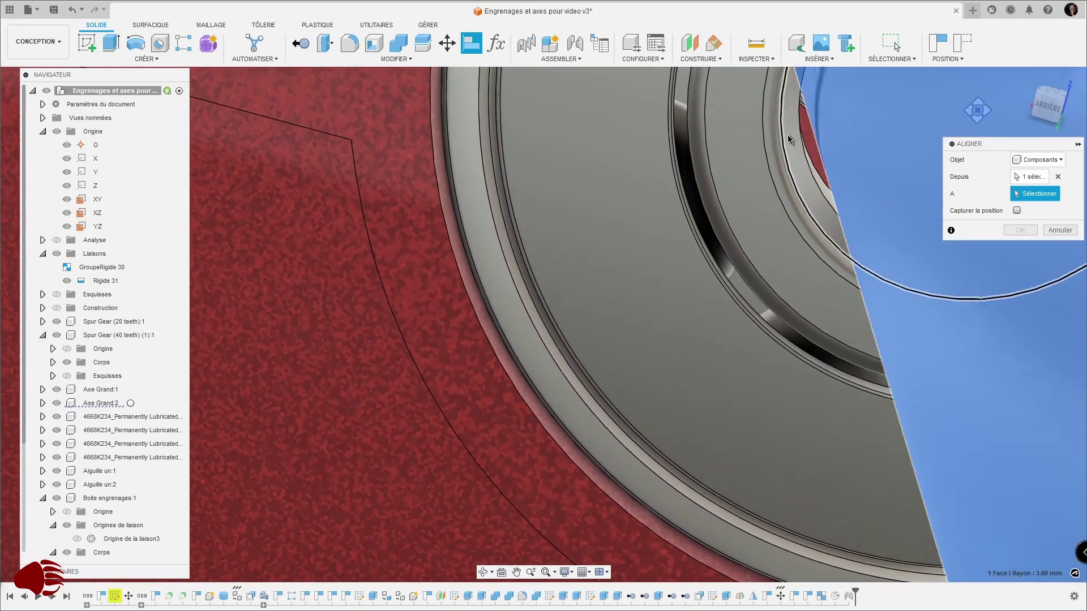
scroll(792, 139, up, 3)
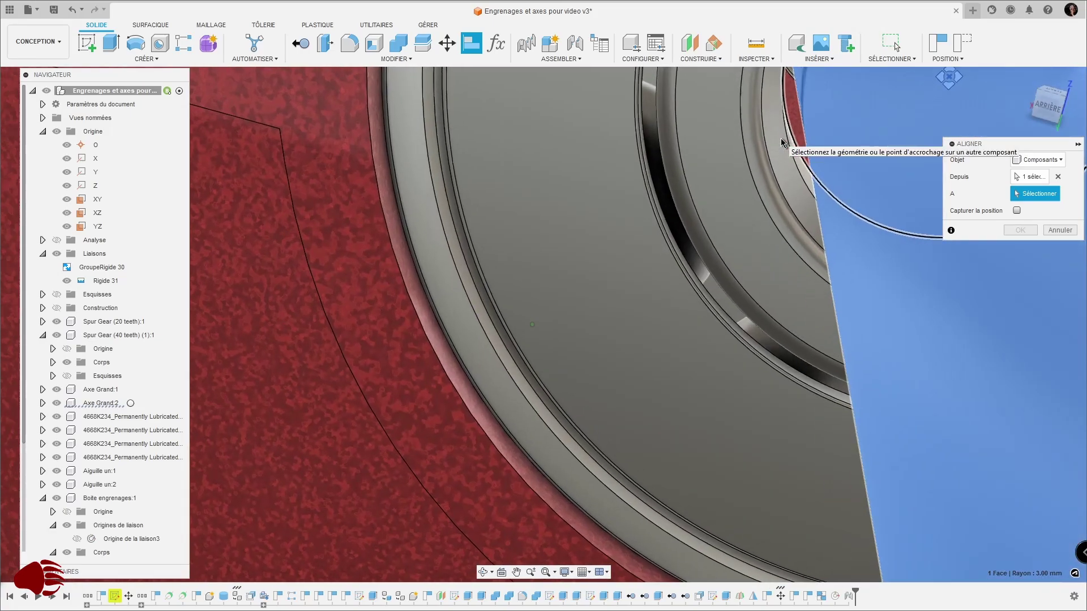
scroll(789, 137, up, 3)
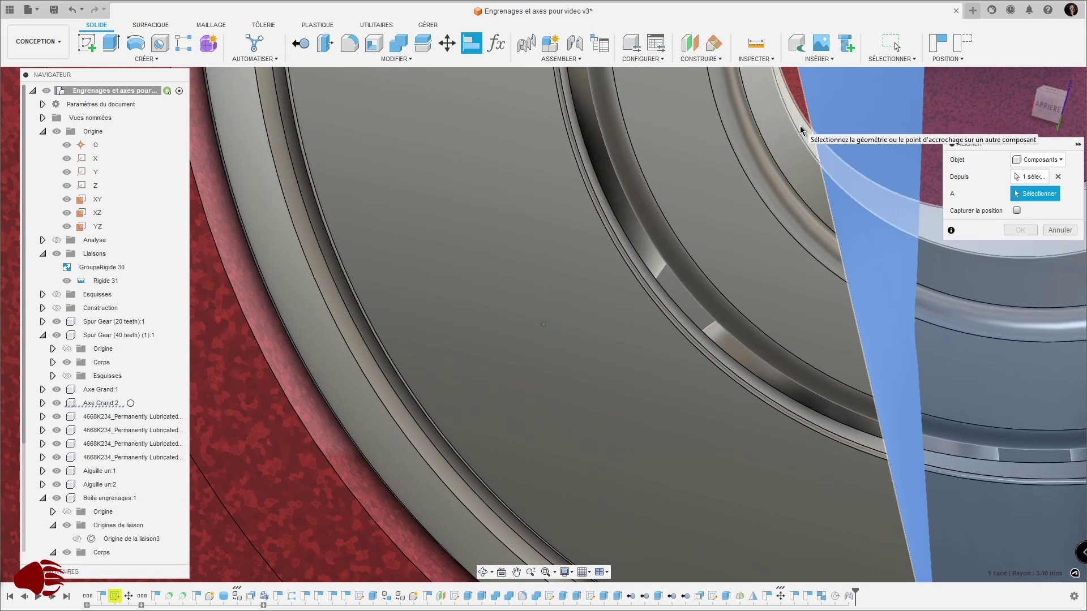
click(800, 130)
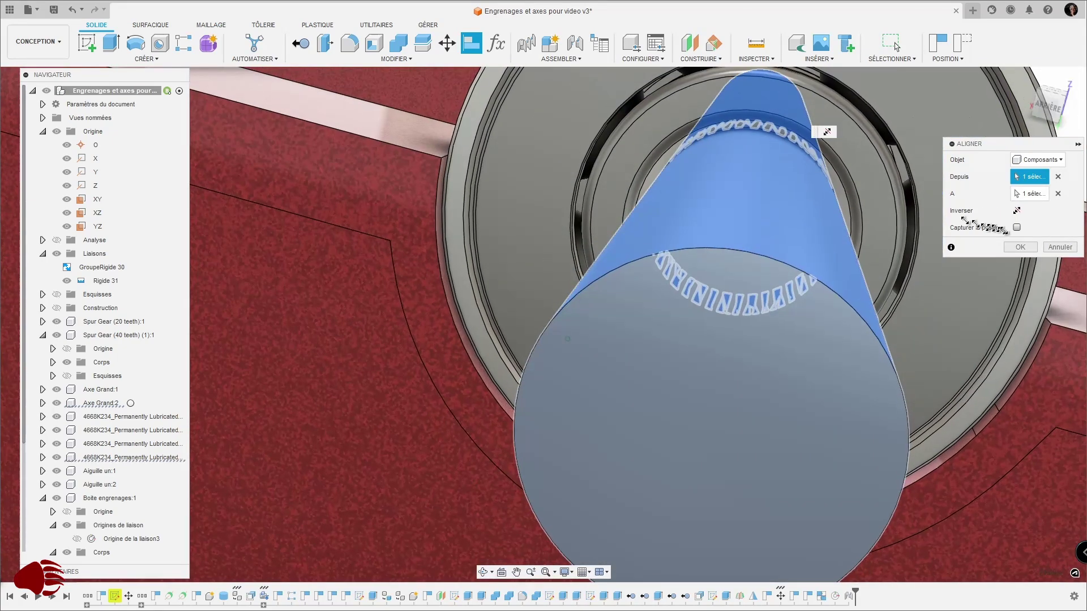
click(1022, 248)
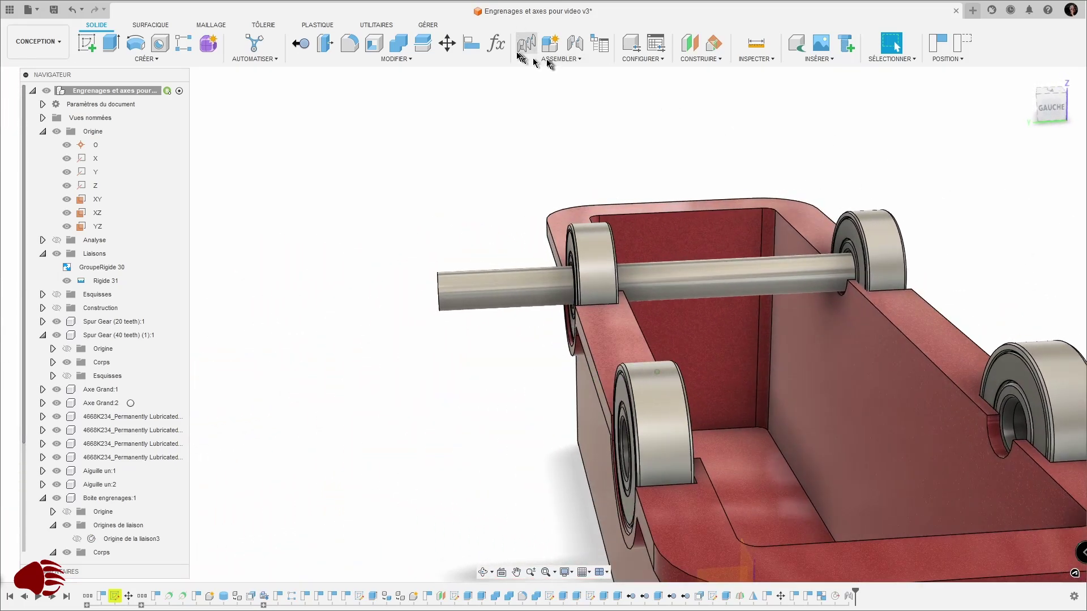
- Translate the shaft Axe Grand:2 along its axis with a Z distance of -10 mm and accept the move
click(448, 44)
click(455, 287)
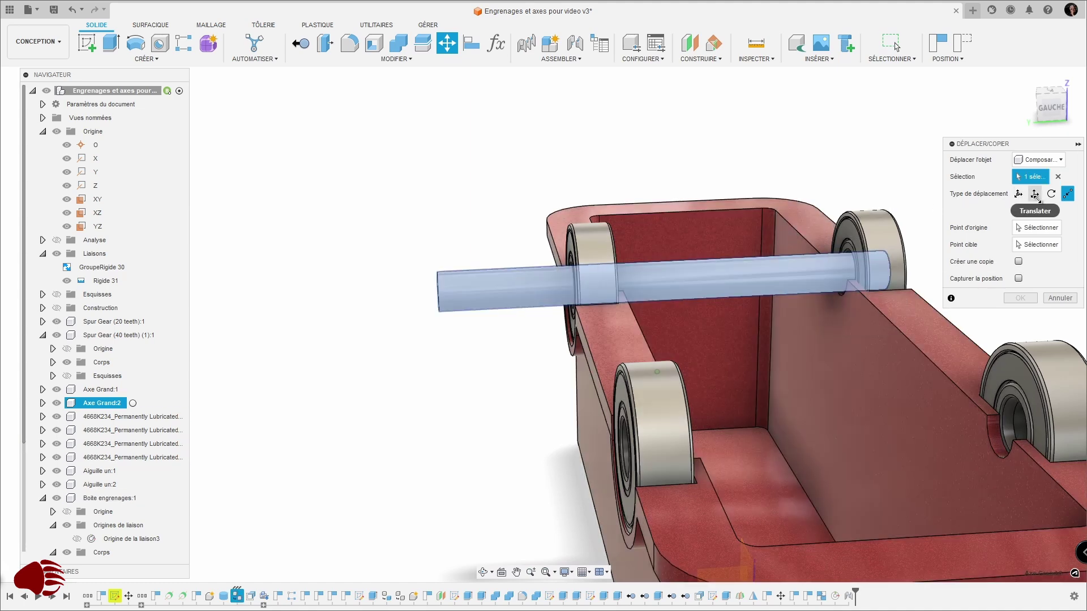
shift+middle_drag(787, 254, 694, 272)
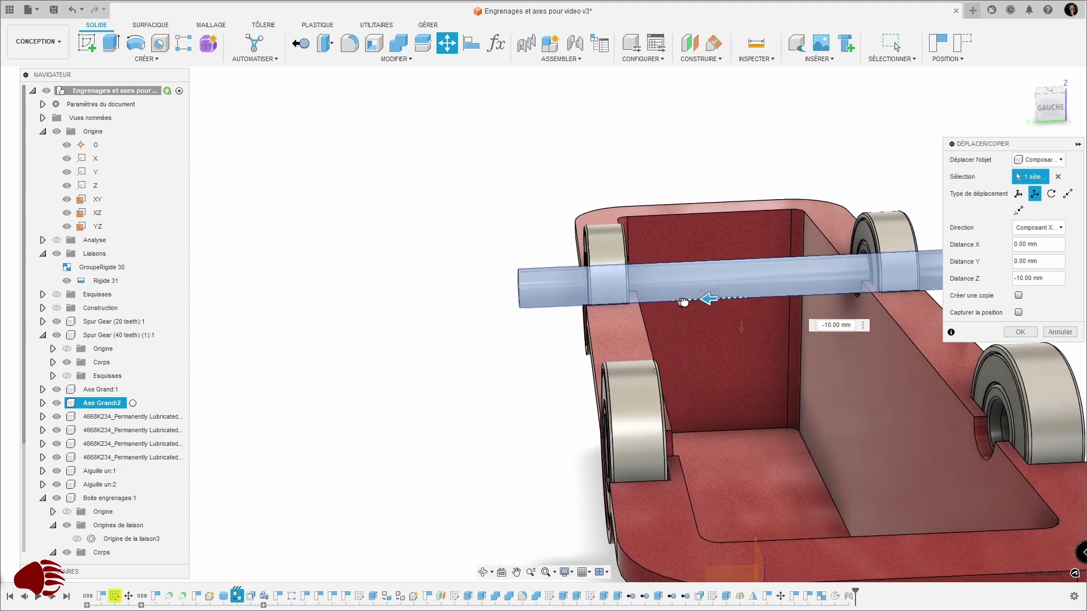
drag(684, 303, 684, 300)
scroll(684, 300, down, 3)
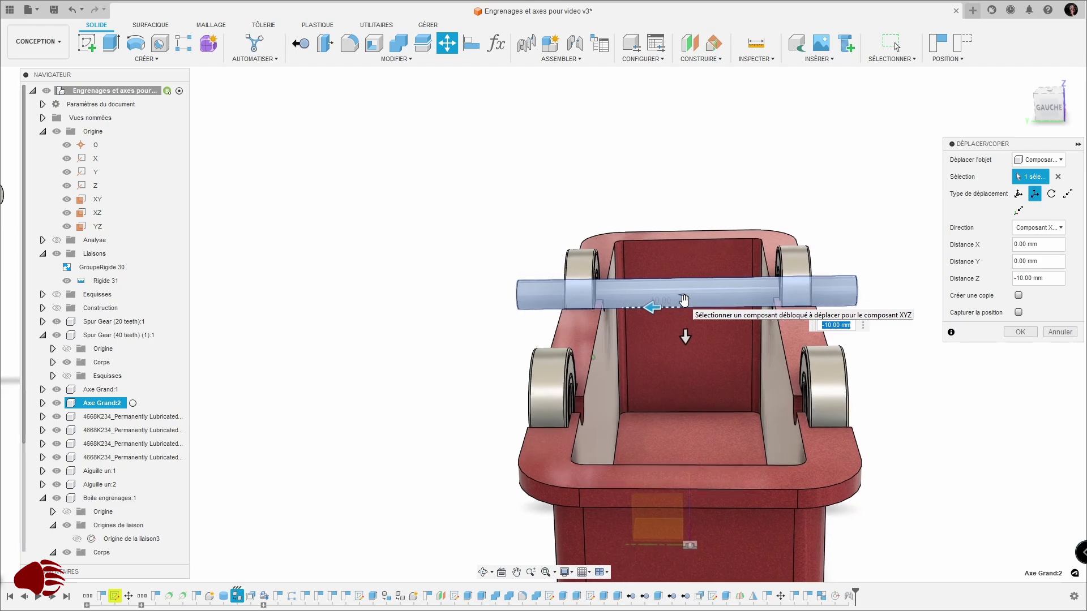
scroll(684, 301, up, 4)
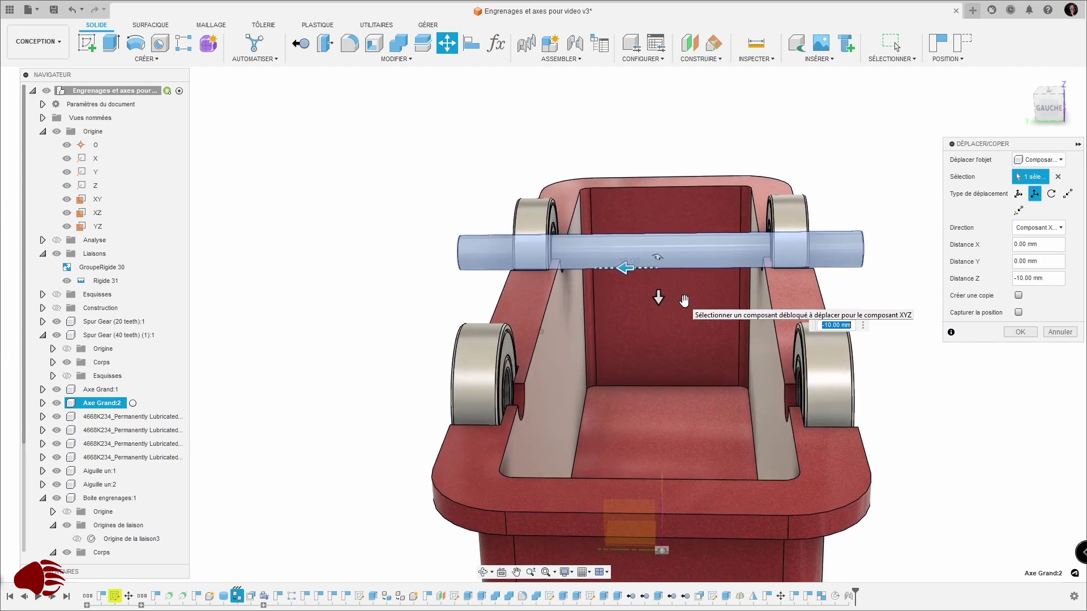
scroll(685, 301, up, 1)
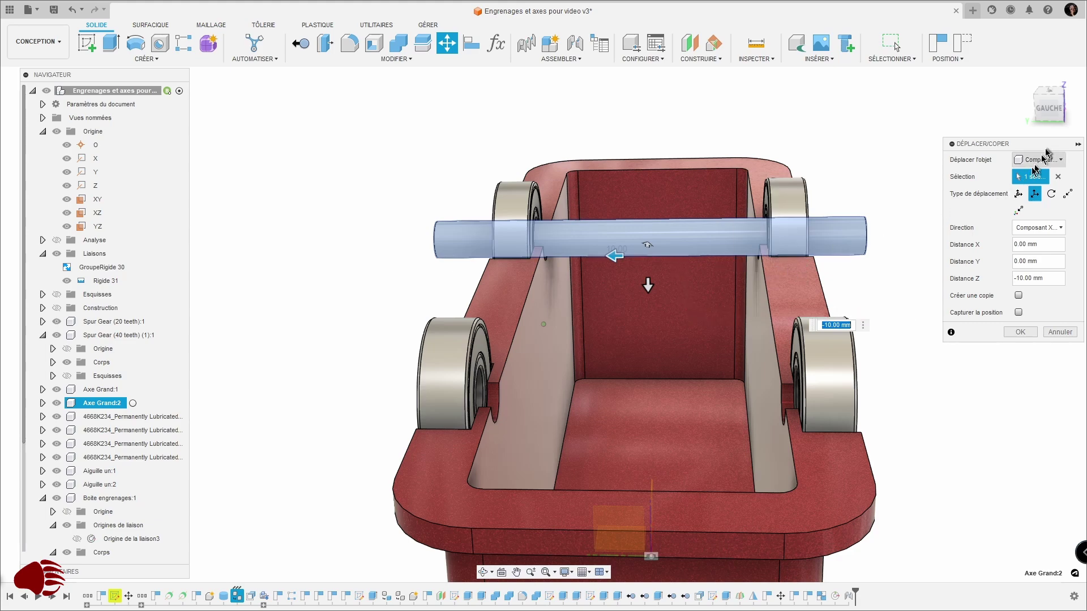
shift+scroll(932, 246, right, 5)
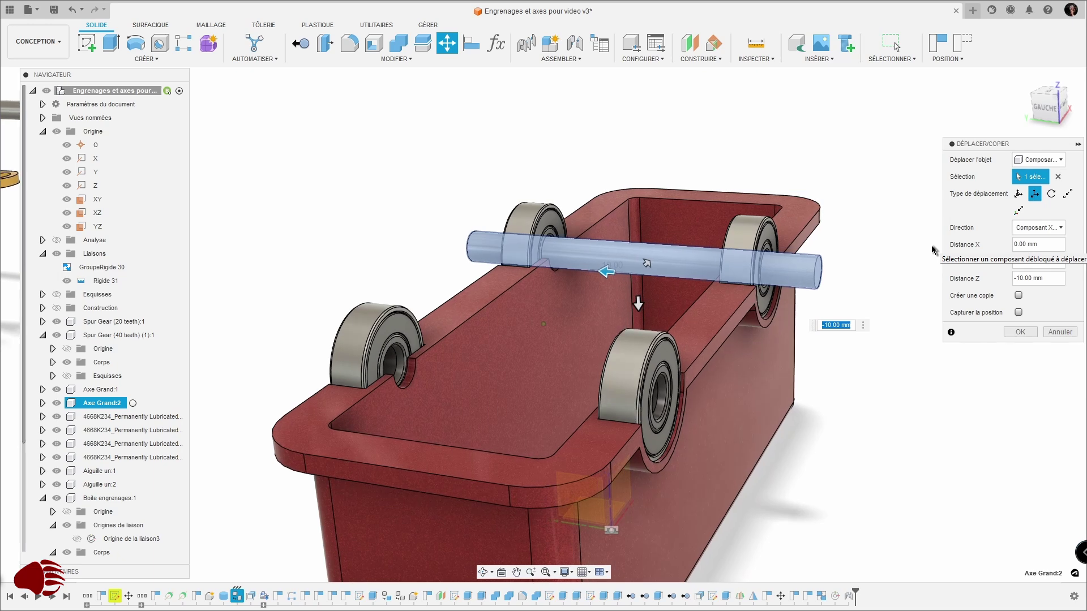
shift+scroll(932, 250, down, 5)
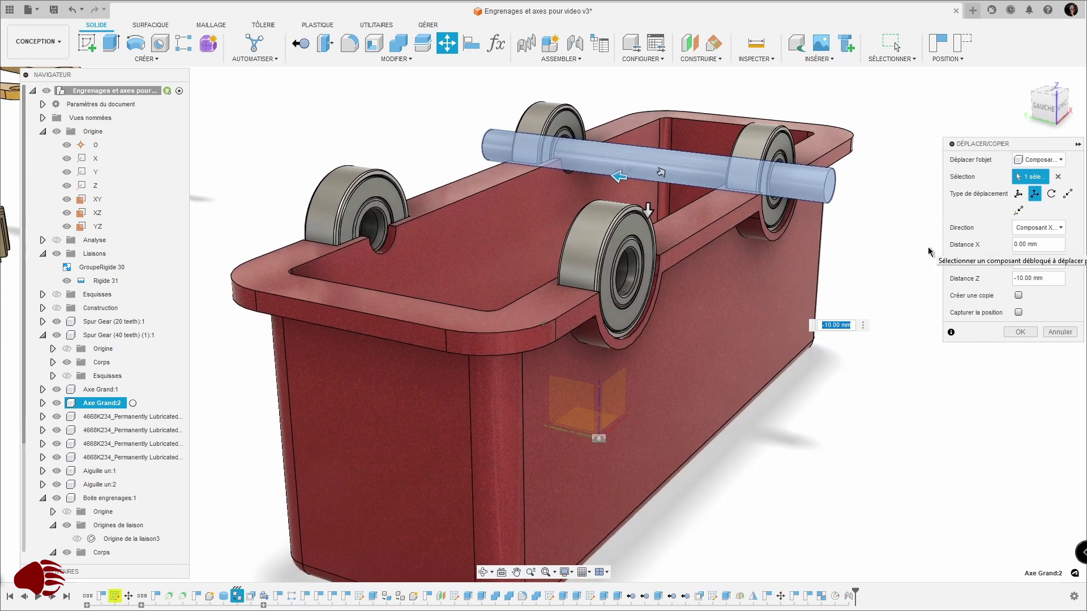
shift+scroll(928, 251, right, 10)
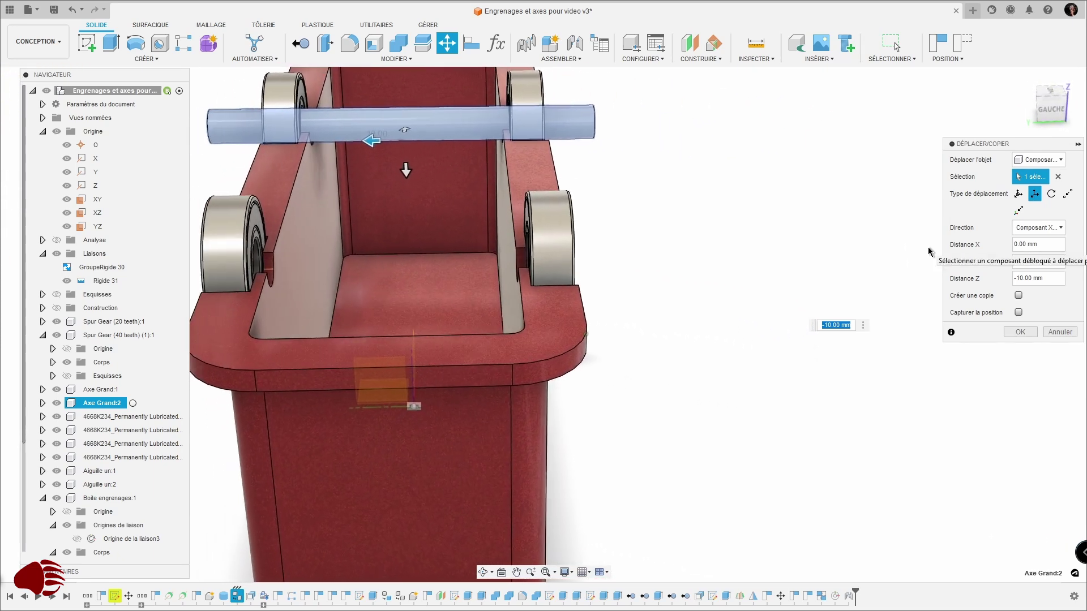
shift+scroll(929, 252, right, 3)
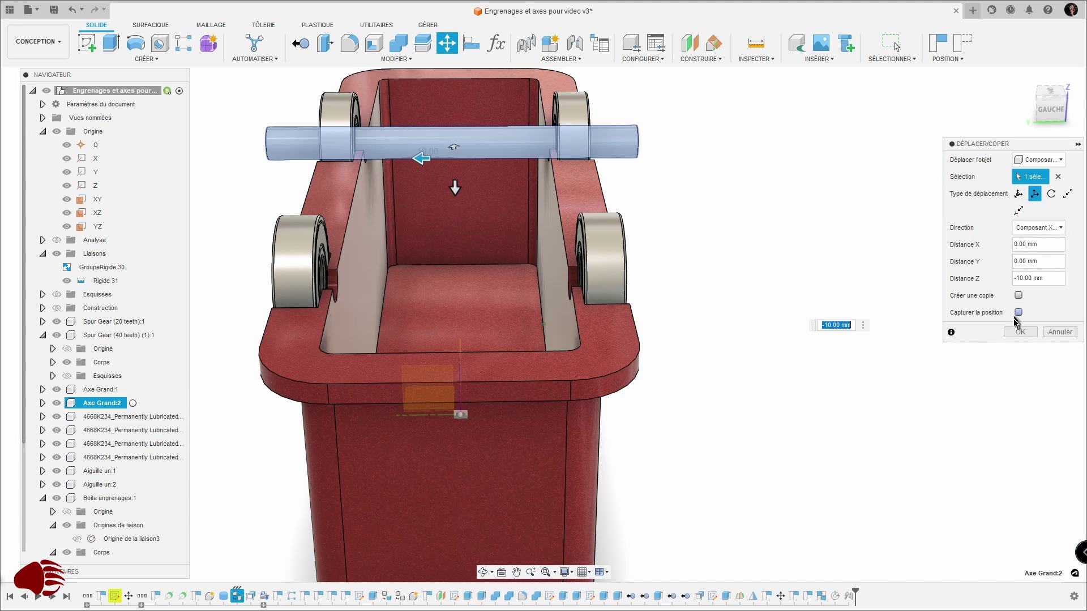
click(1019, 333)
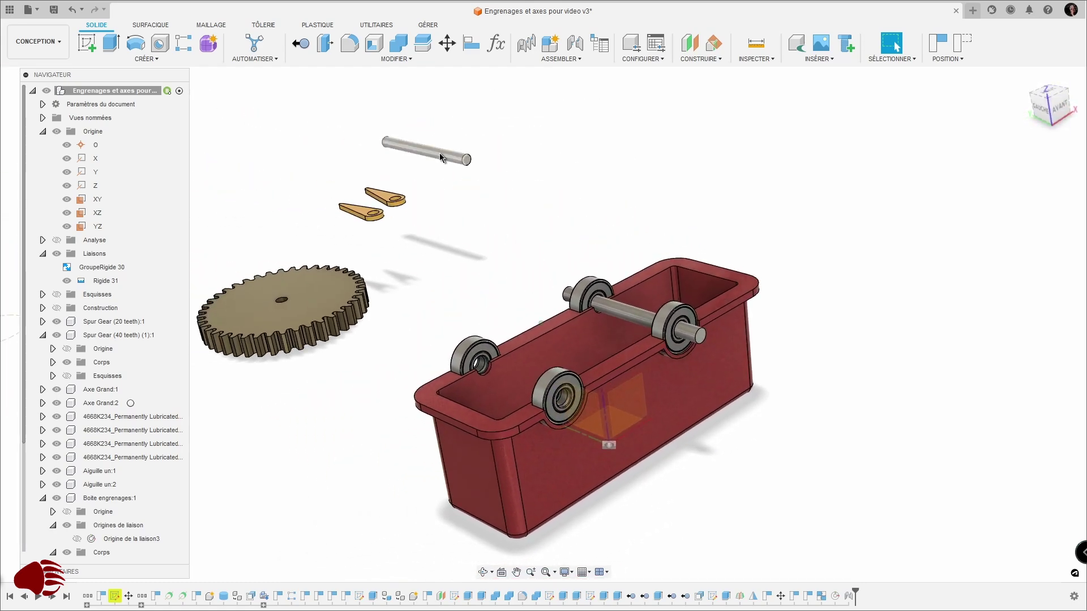
- Move the cylindrical face of Axe Grand:1 point to point, from its front end's centre to the centre of the empty front bearing
click(441, 157)
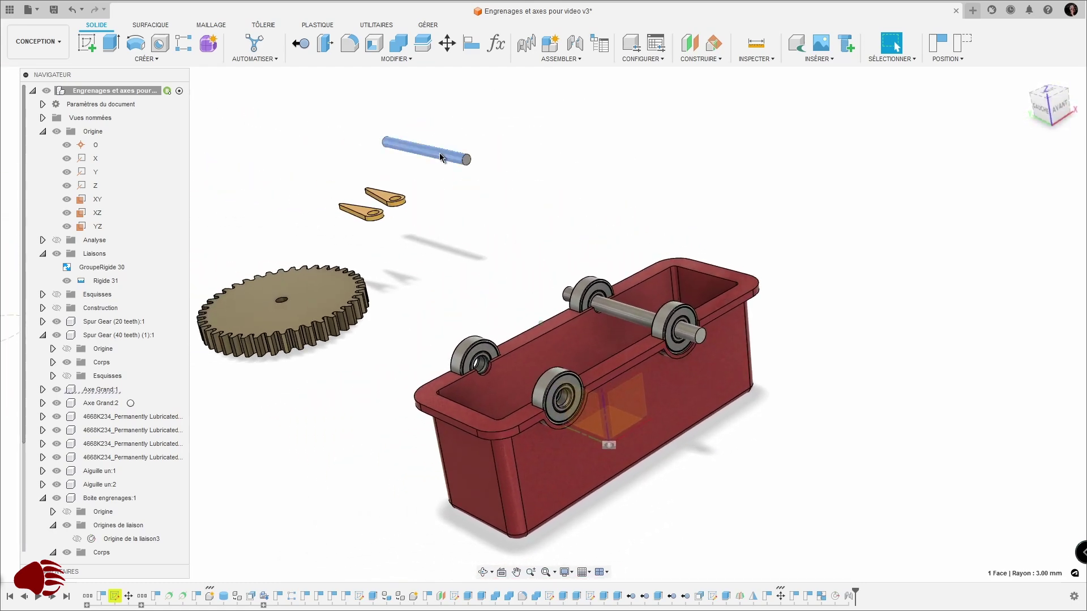
click(447, 44)
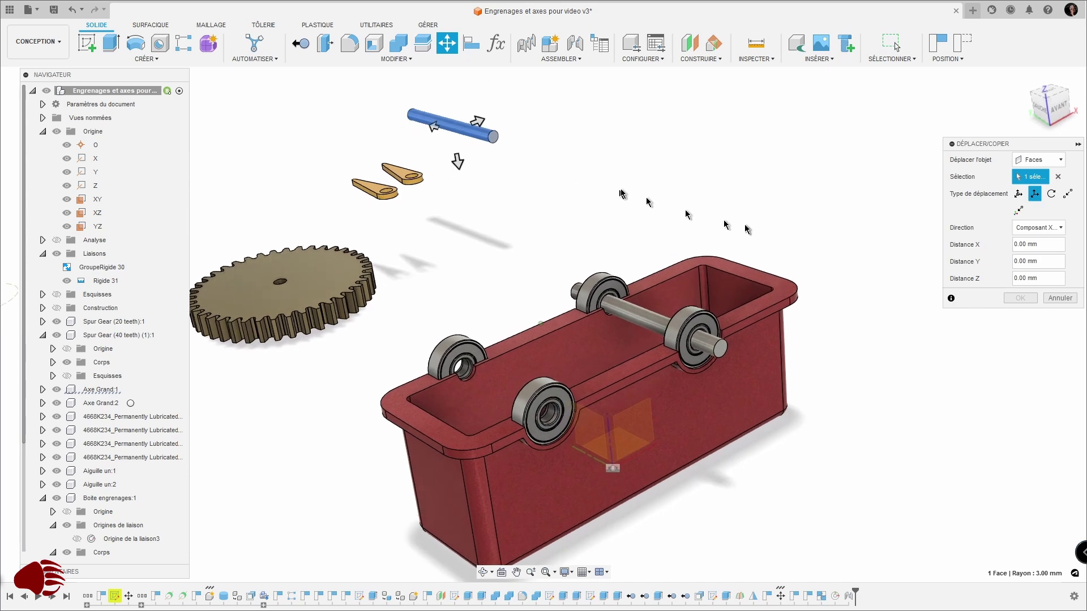
click(1068, 194)
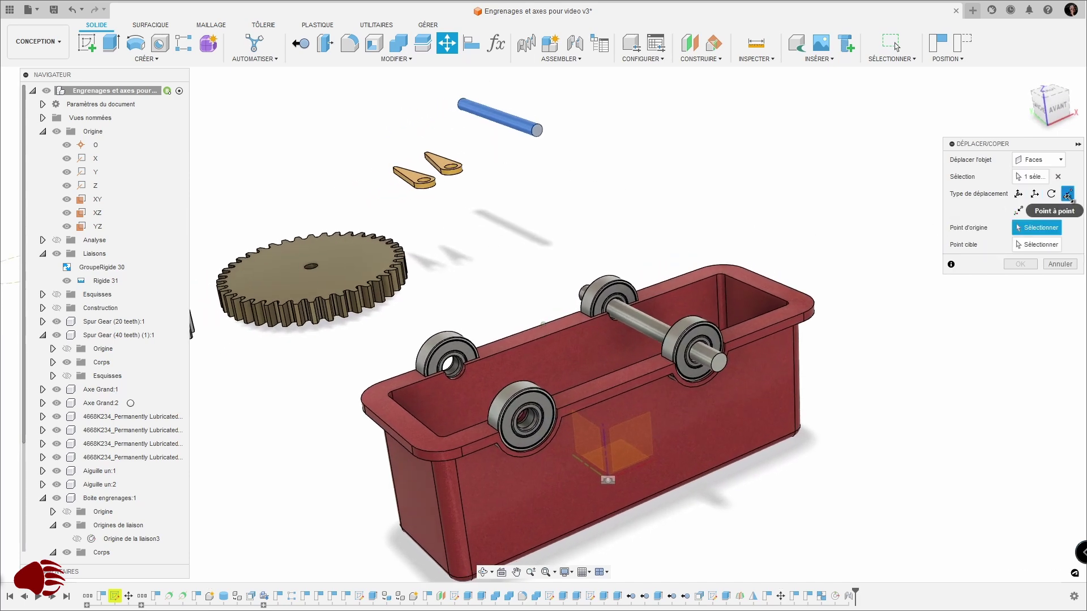
scroll(627, 148, up, 5)
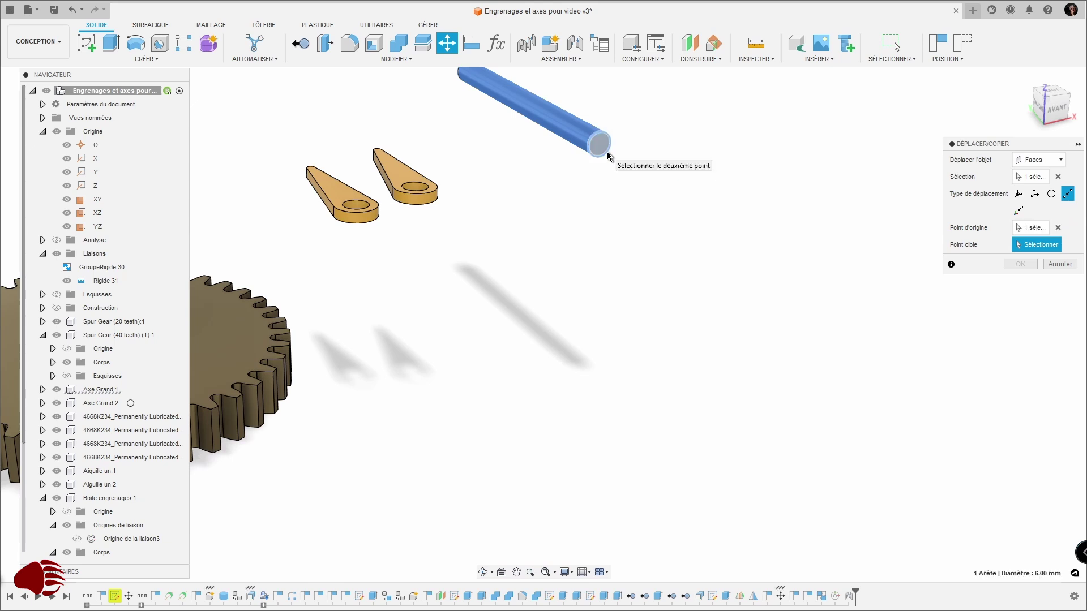
scroll(608, 153, down, 8)
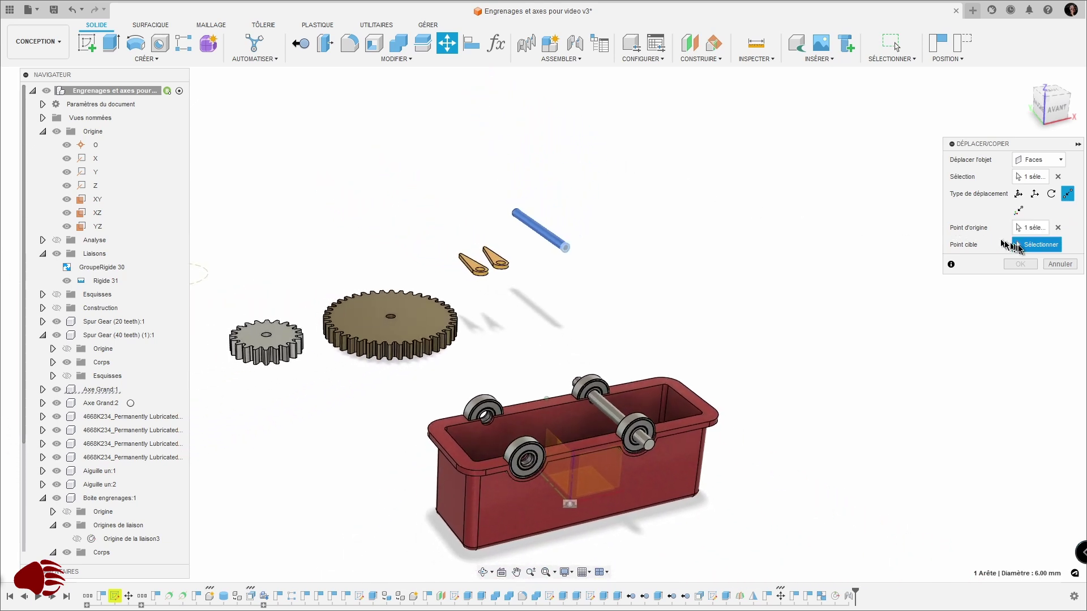
scroll(532, 461, up, 5)
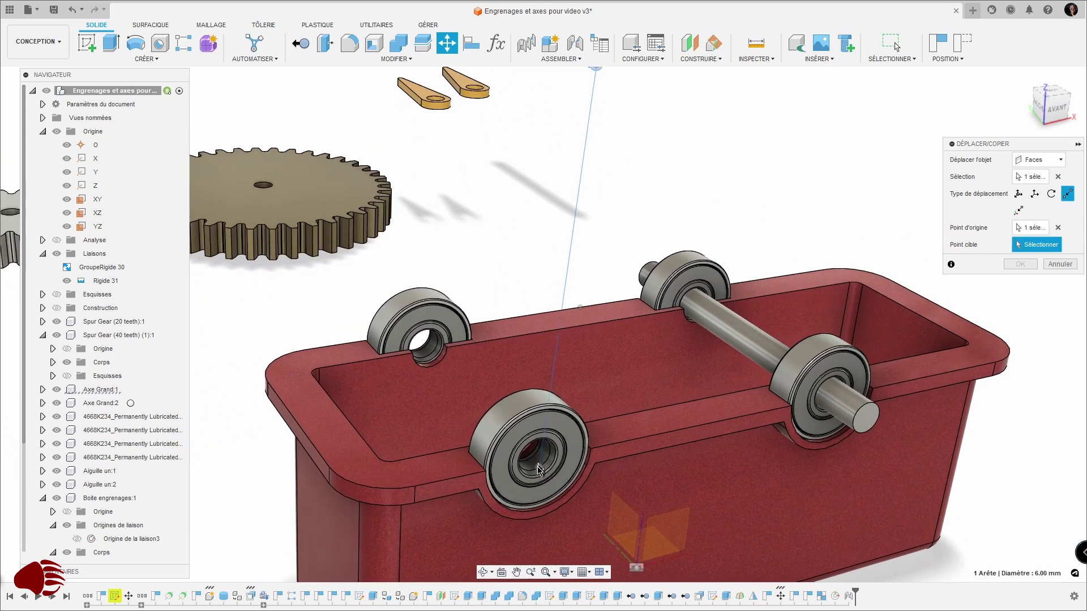
scroll(538, 469, up, 1)
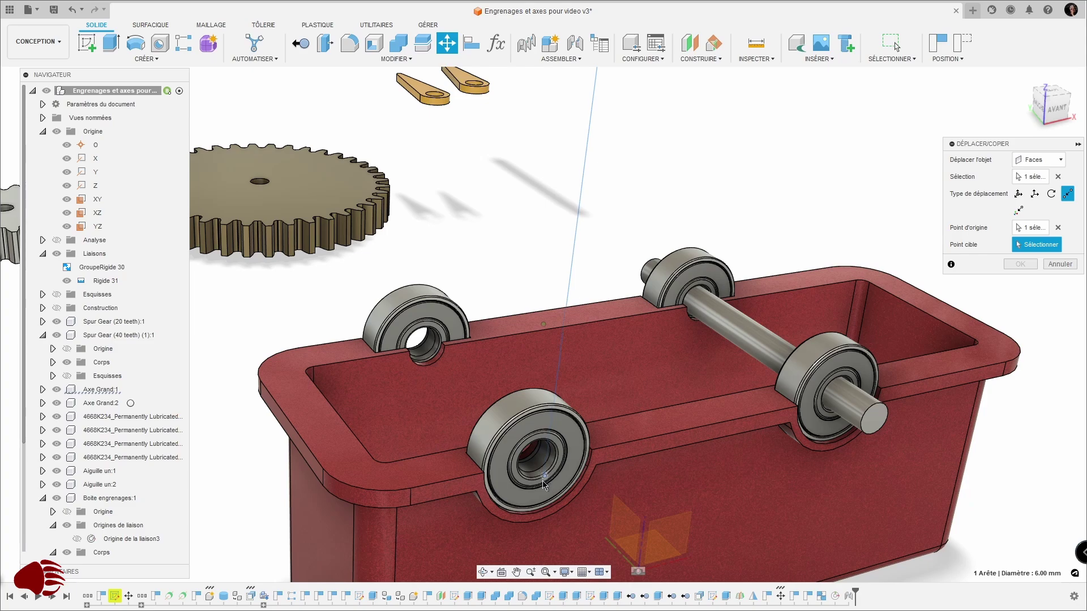
scroll(544, 484, up, 3)
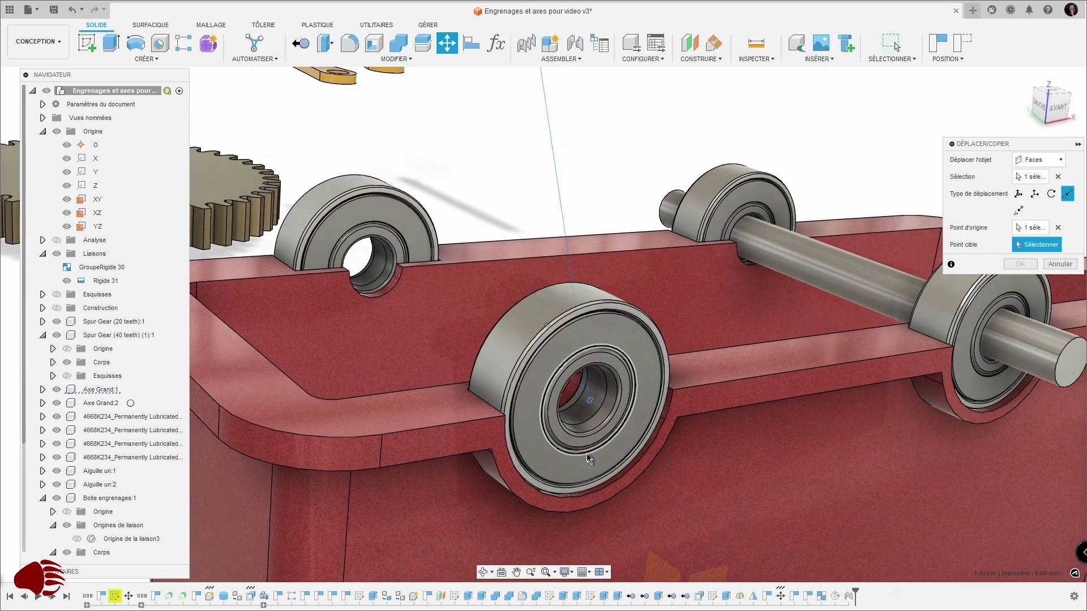
click(588, 456)
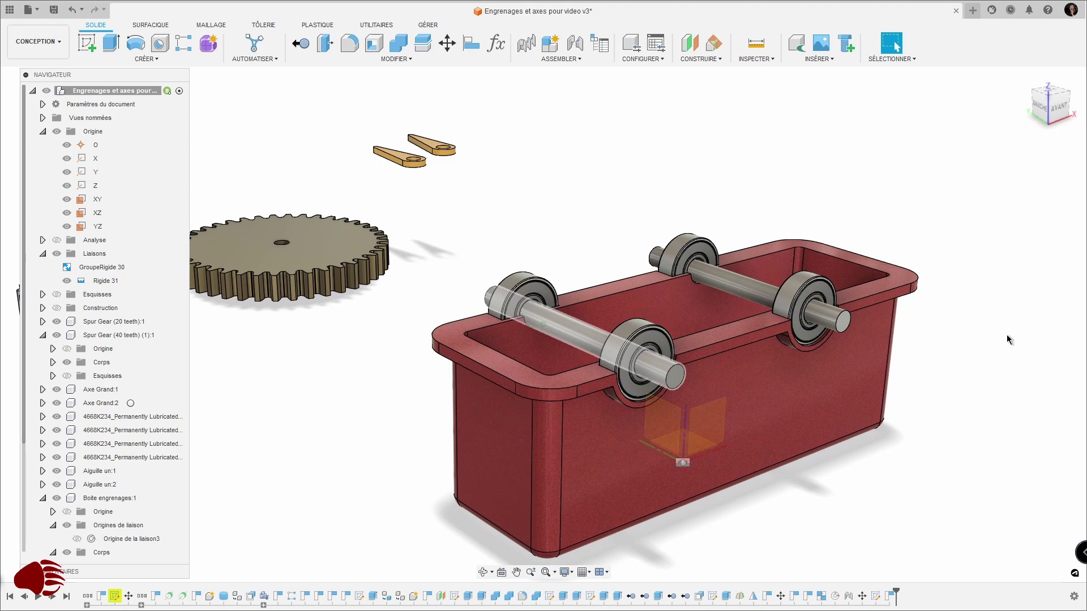
- Check both shafts from the rear of the box, and align Axe Grand:2's cylindrical face with the circular edge of its rear bearing's bore
shift+middle_drag(1007, 339, 622, 355)
scroll(622, 356, up, 4)
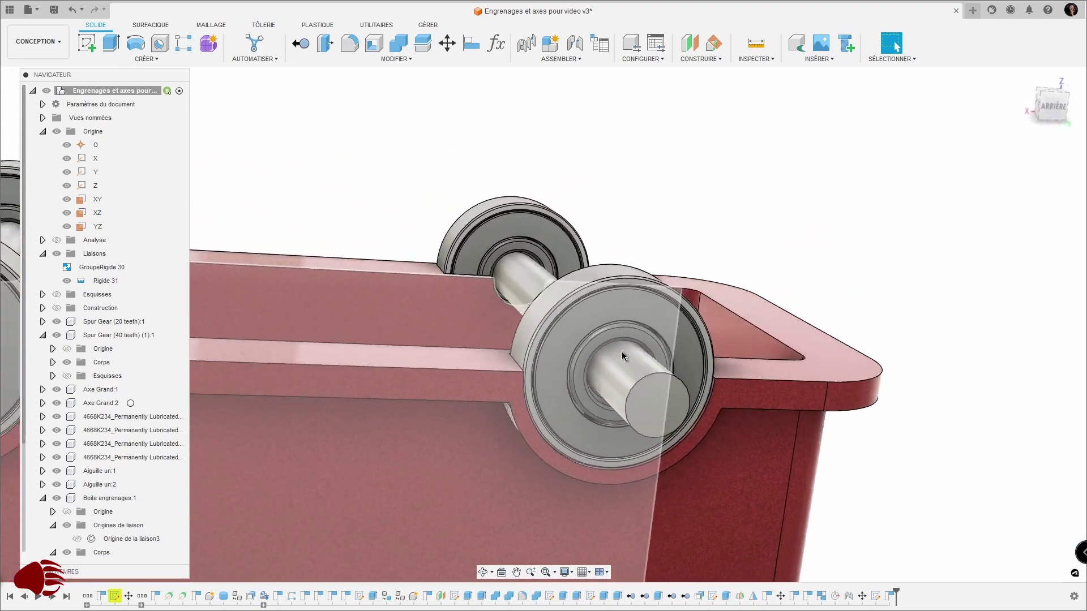
scroll(622, 355, down, 5)
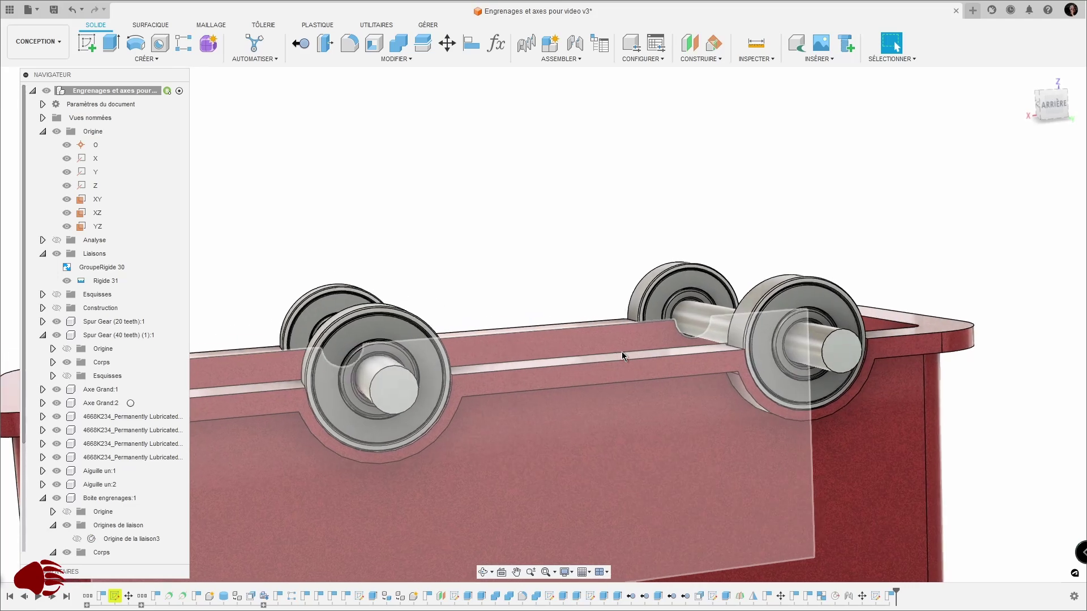
scroll(622, 355, up, 3)
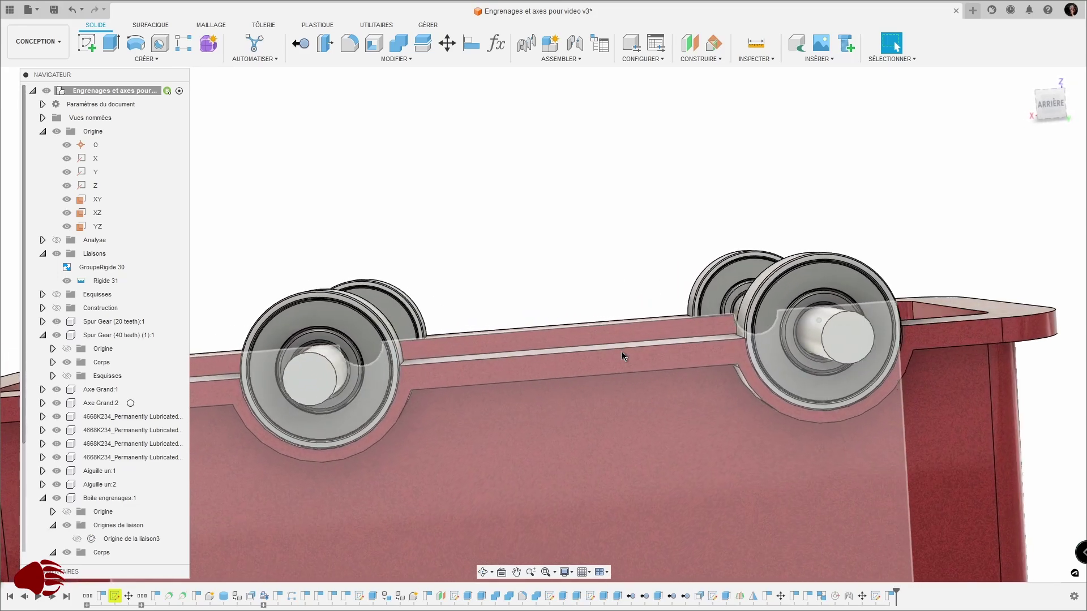
shift+scroll(622, 356, up, 4)
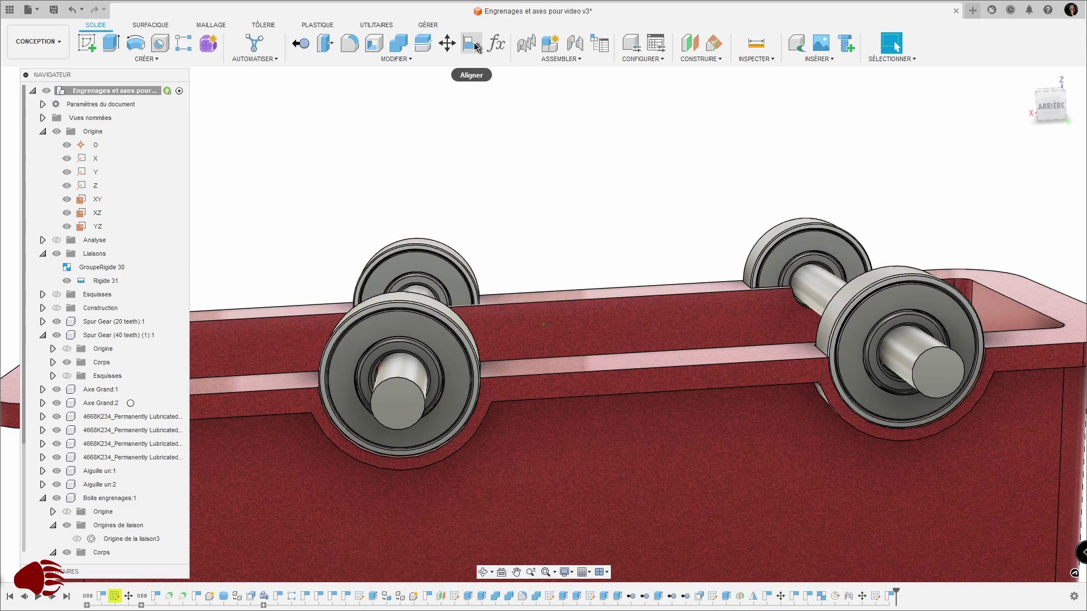
click(473, 46)
scroll(426, 197, up, 3)
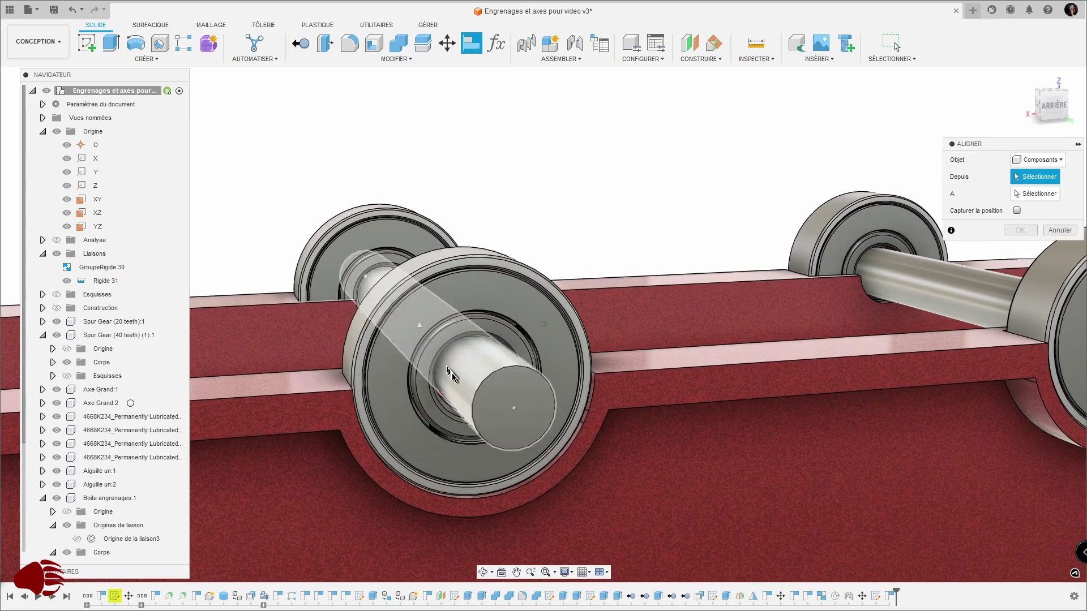
click(447, 378)
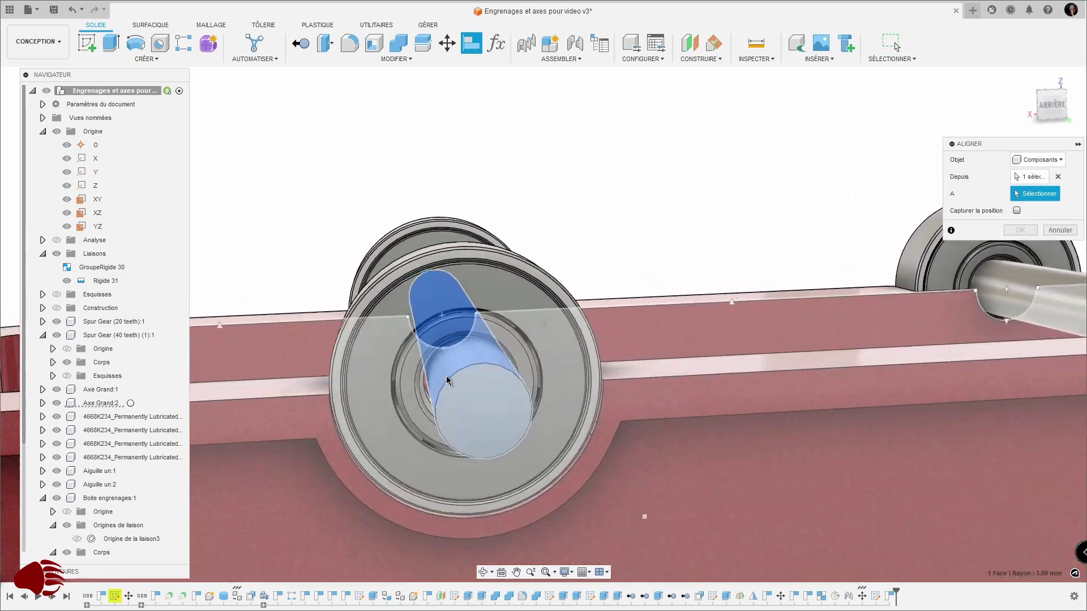
scroll(430, 376, up, 5)
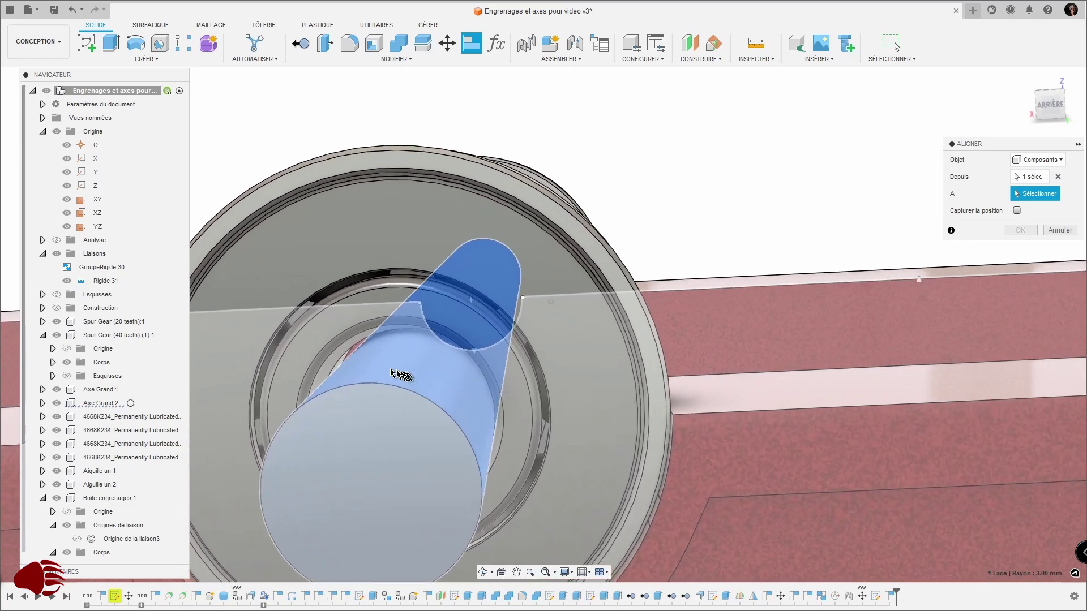
scroll(391, 373, up, 5)
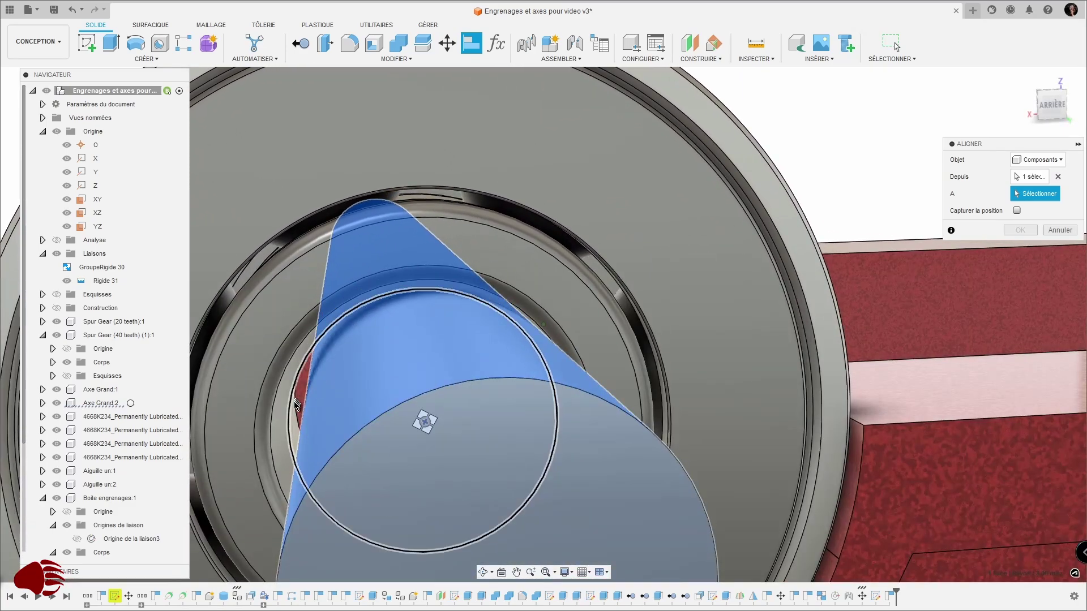
click(294, 410)
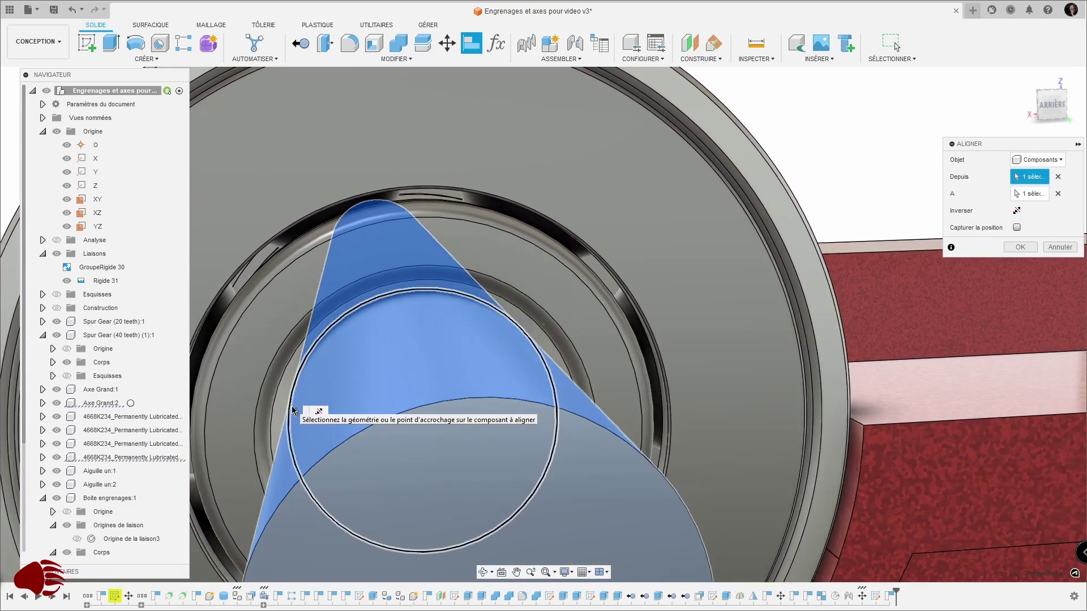
scroll(294, 410, down, 5)
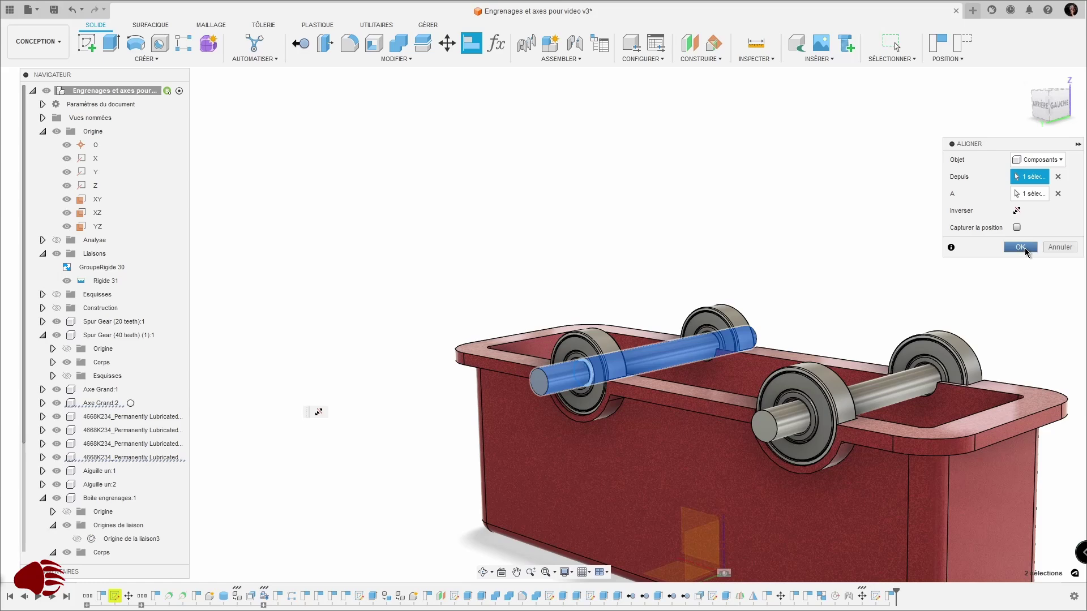
click(1022, 247)
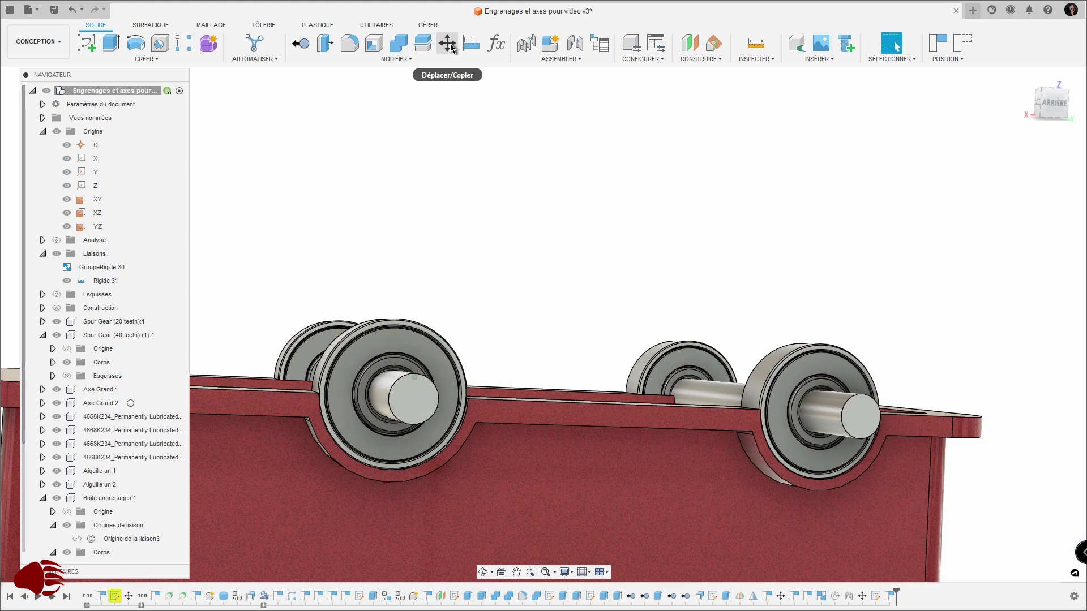
- Align the cylindrical face of Axe Grand:1 with the bore of its own rear bearing and accept the alignment
click(476, 50)
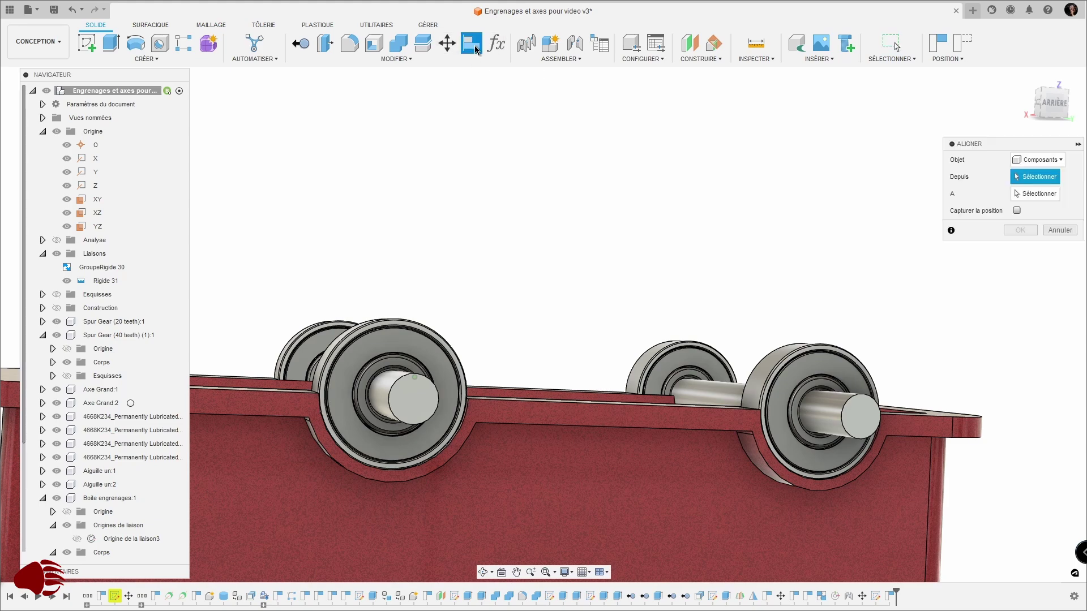
scroll(792, 368, up, 5)
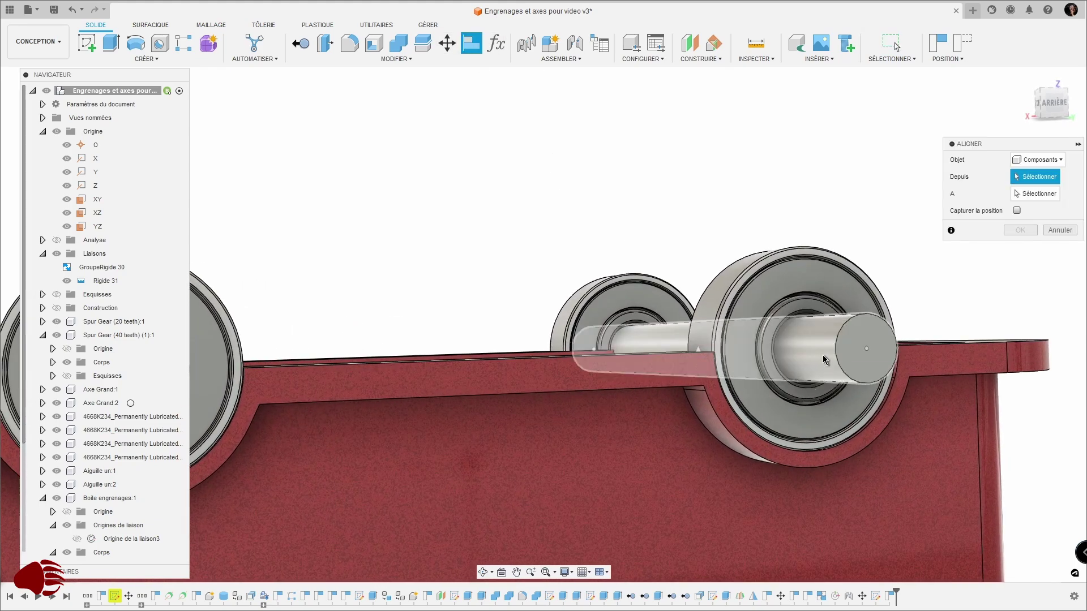
click(824, 360)
scroll(838, 350, up, 5)
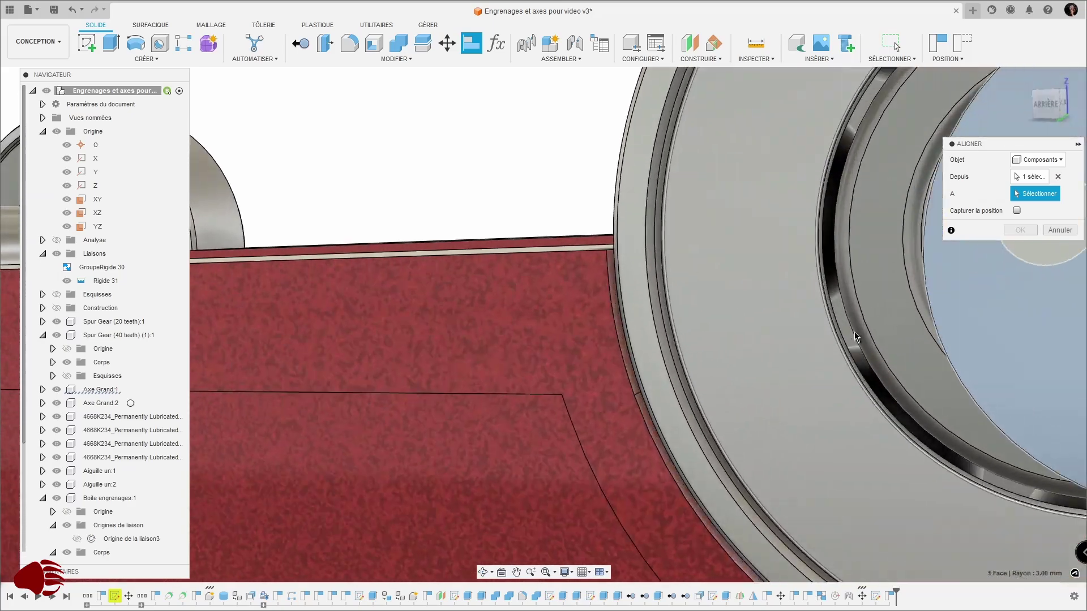
scroll(866, 317, up, 2)
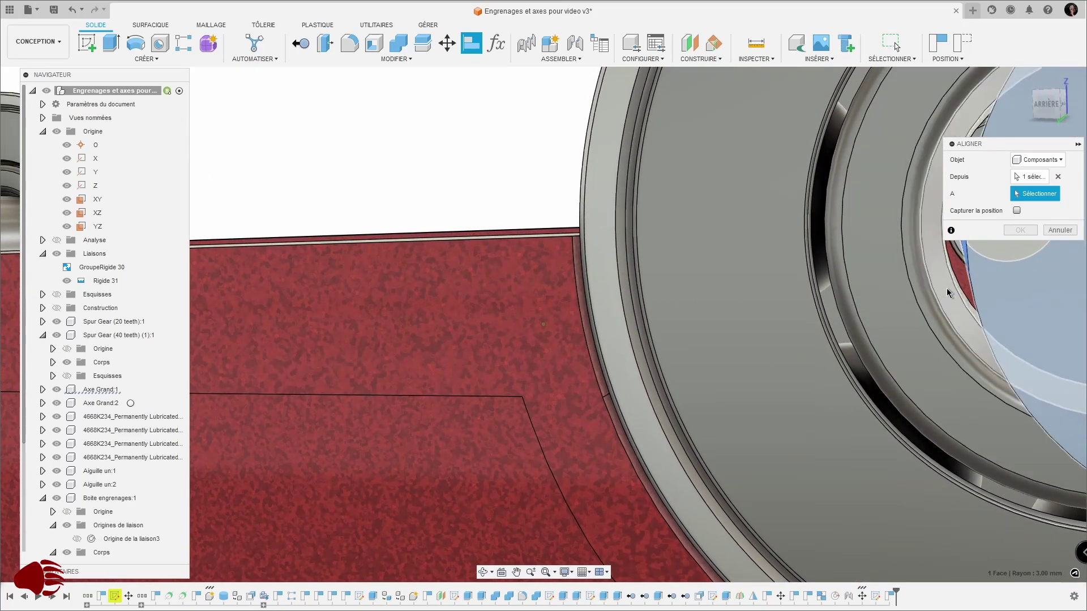
click(949, 293)
click(1024, 250)
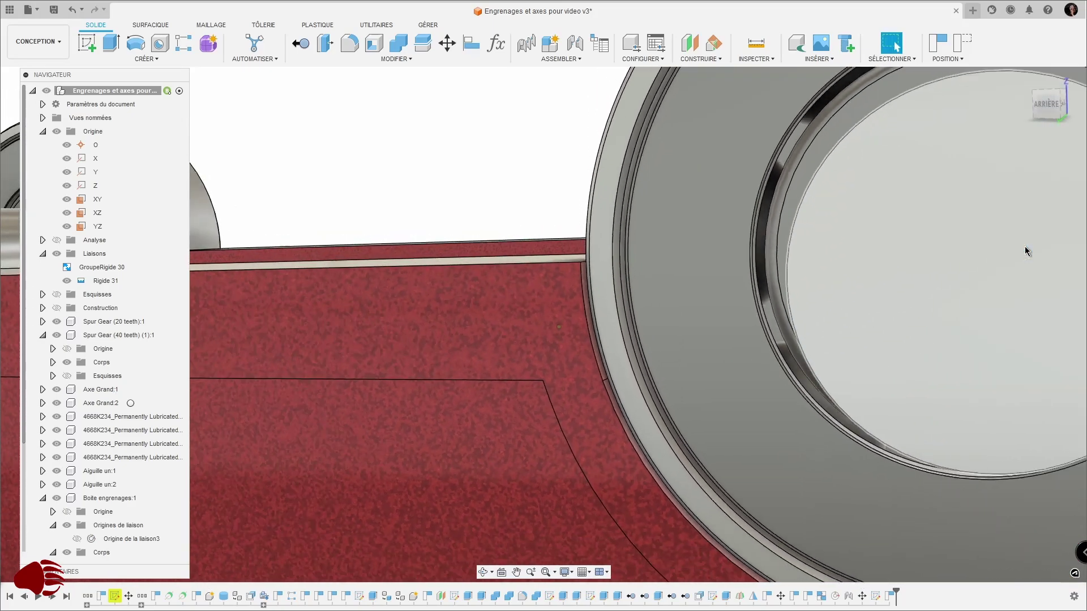
- Create a Revolution as-built joint between Axe Grand:1 and its front bearing, with the joint origin on the bearing's bore edge
scroll(1025, 251, down, 10)
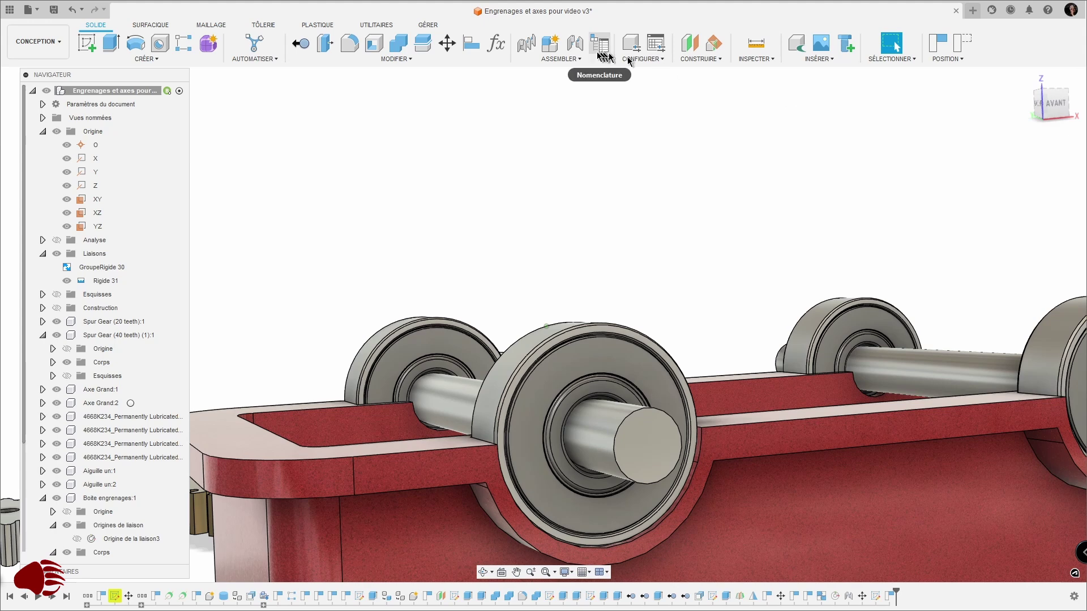
click(577, 60)
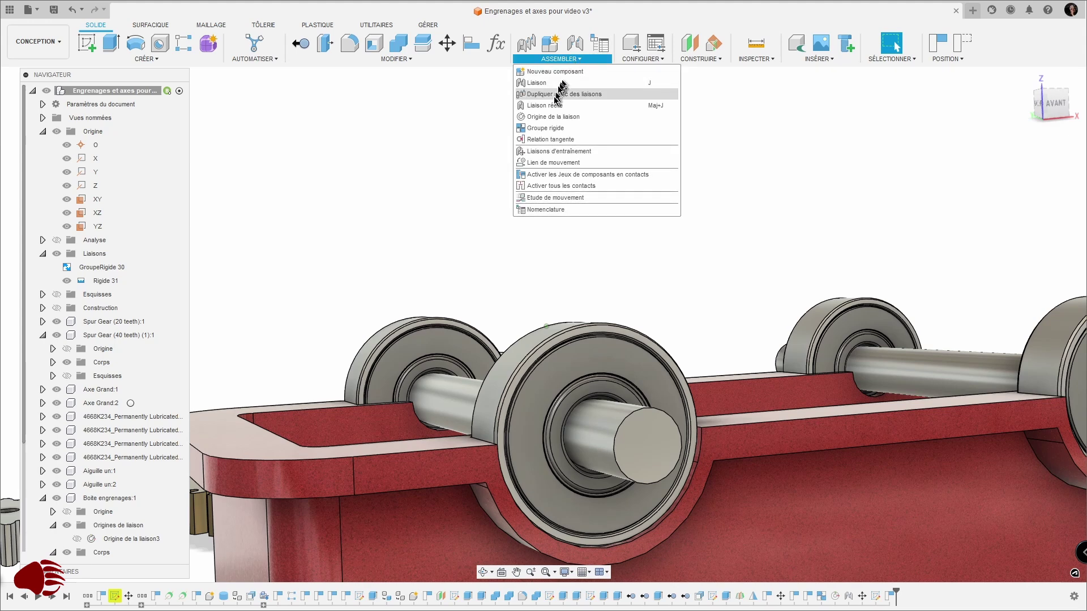
click(535, 103)
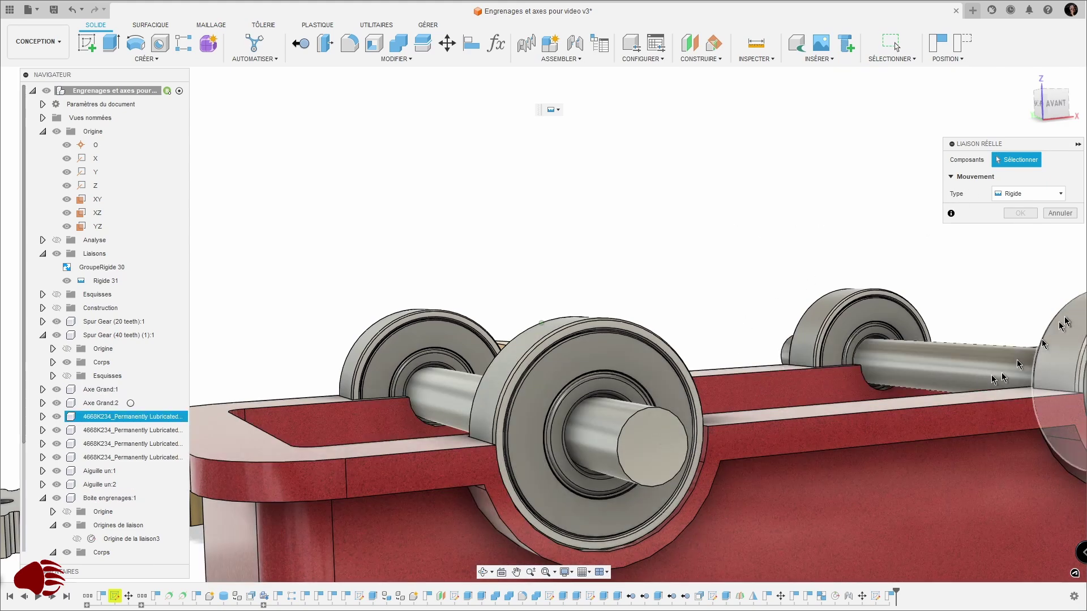
click(1060, 194)
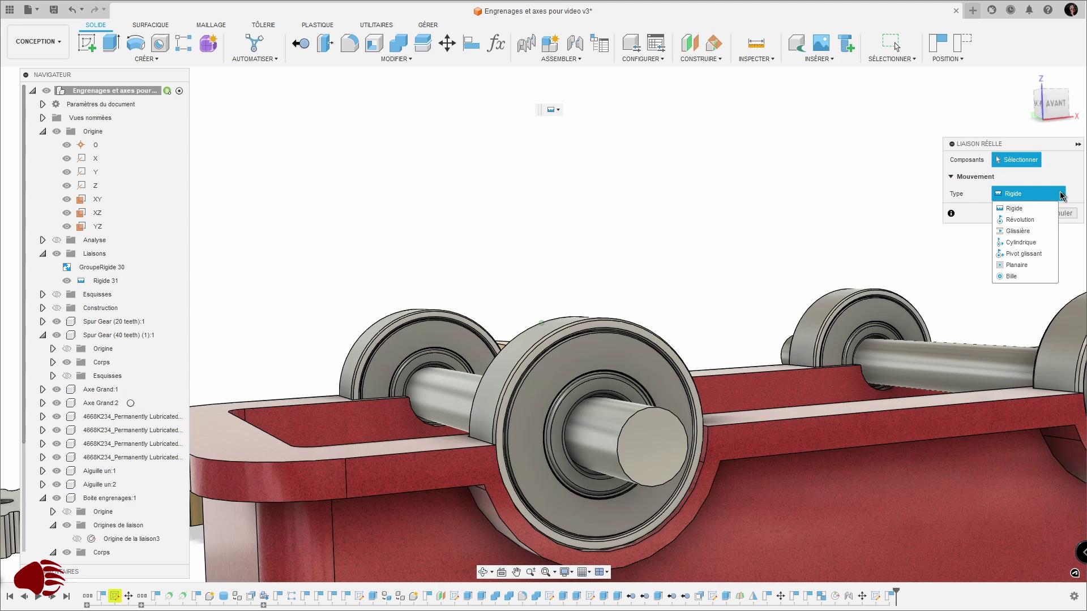
click(1030, 221)
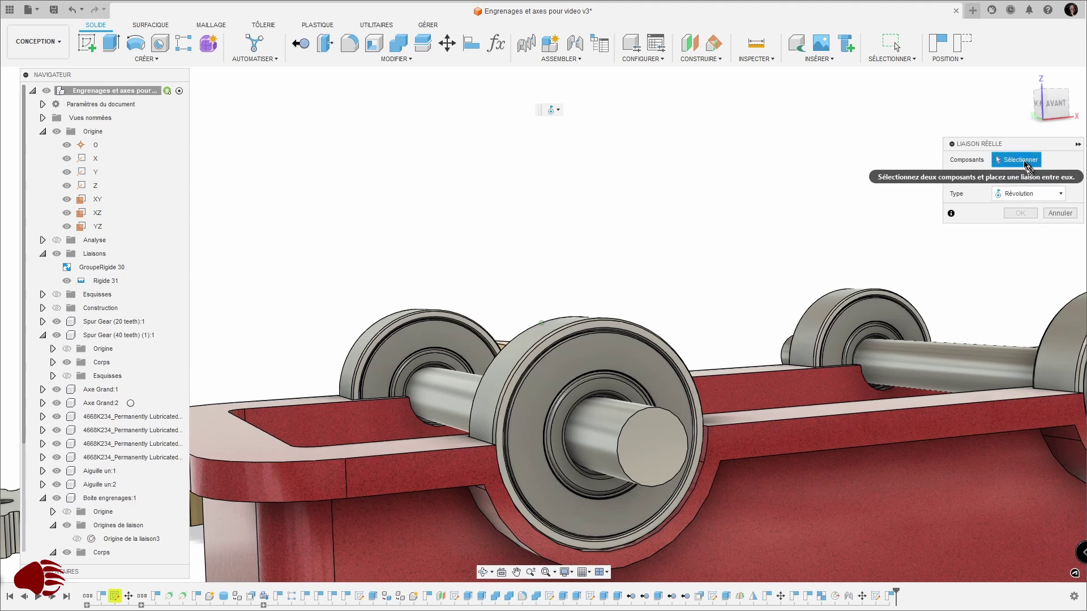
click(656, 360)
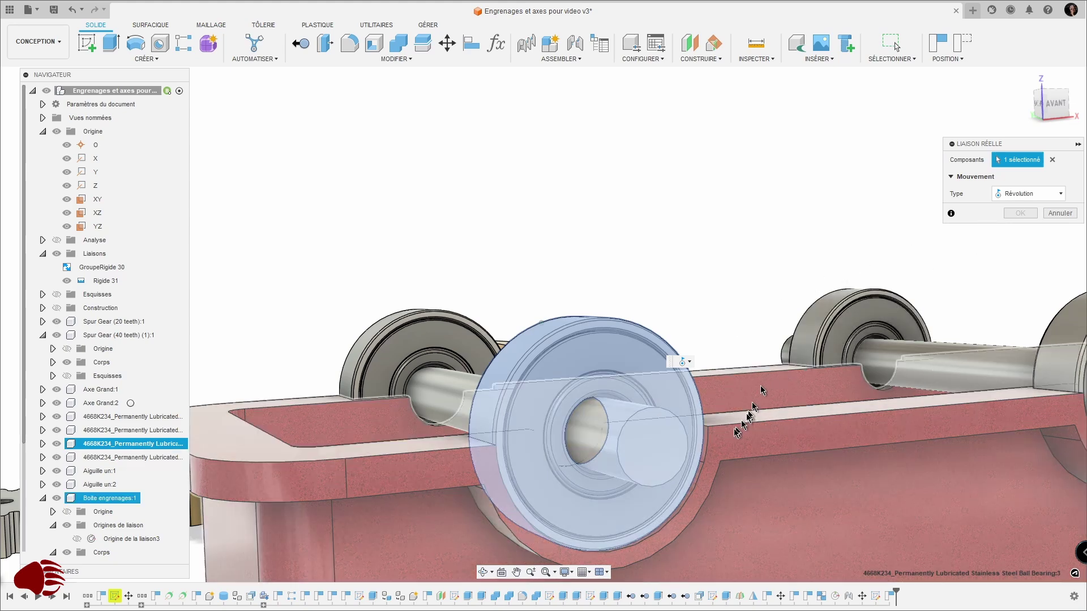
click(672, 449)
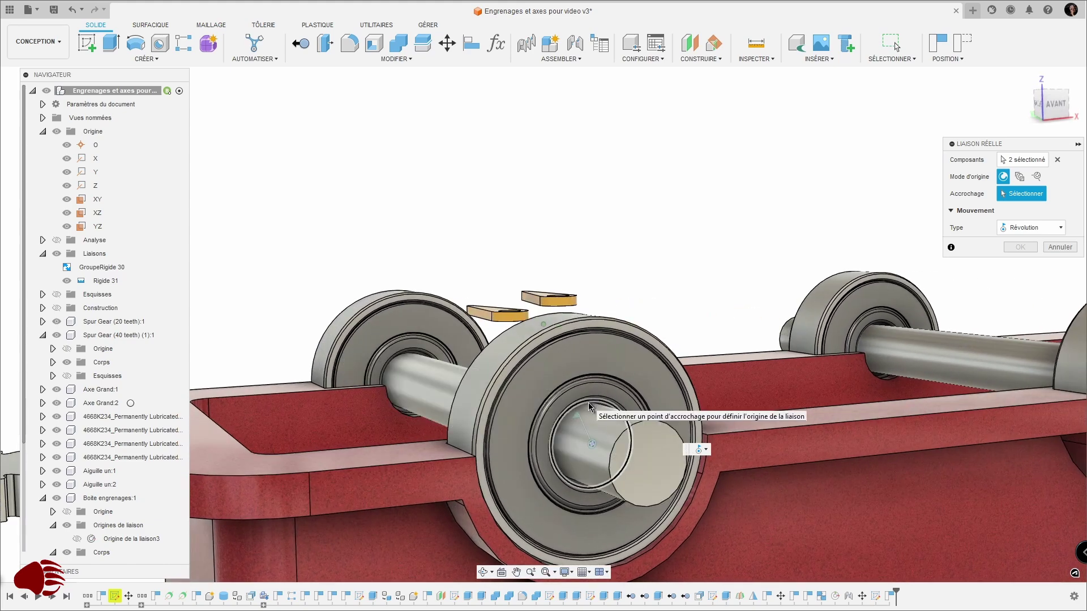
click(589, 403)
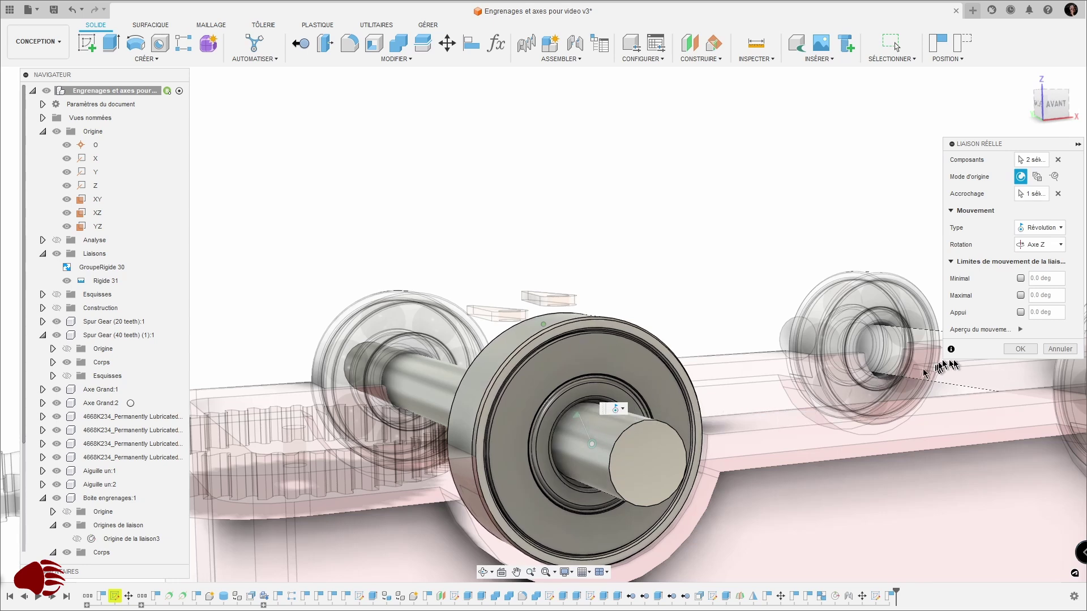
click(1020, 349)
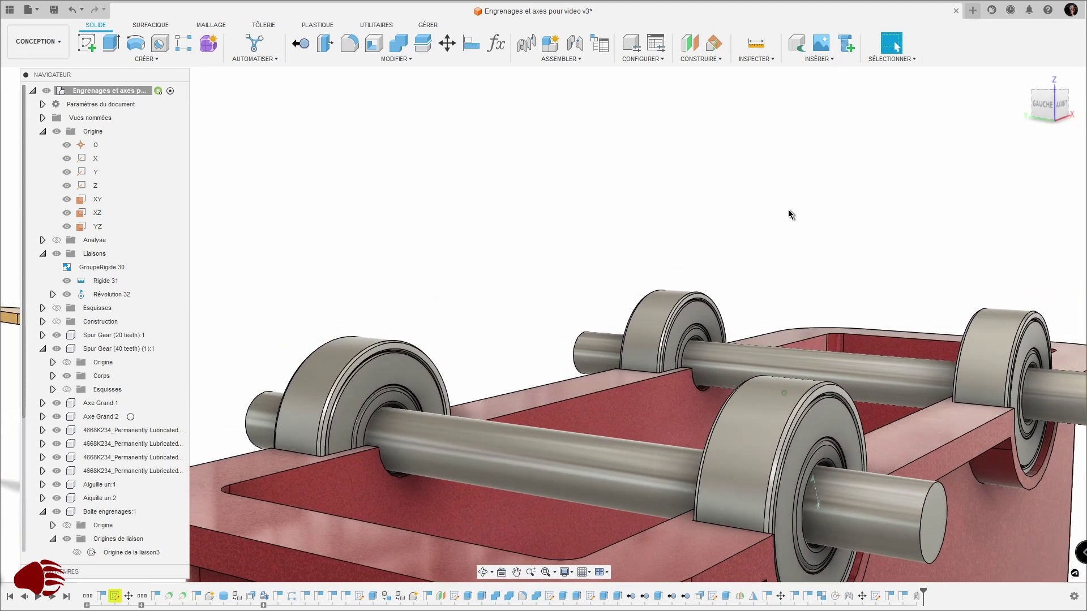
- Add a Revolution as-built joint between Axe Grand:1 and its rear bearing, snapped to the centre of the bearing's inner ring
click(574, 60)
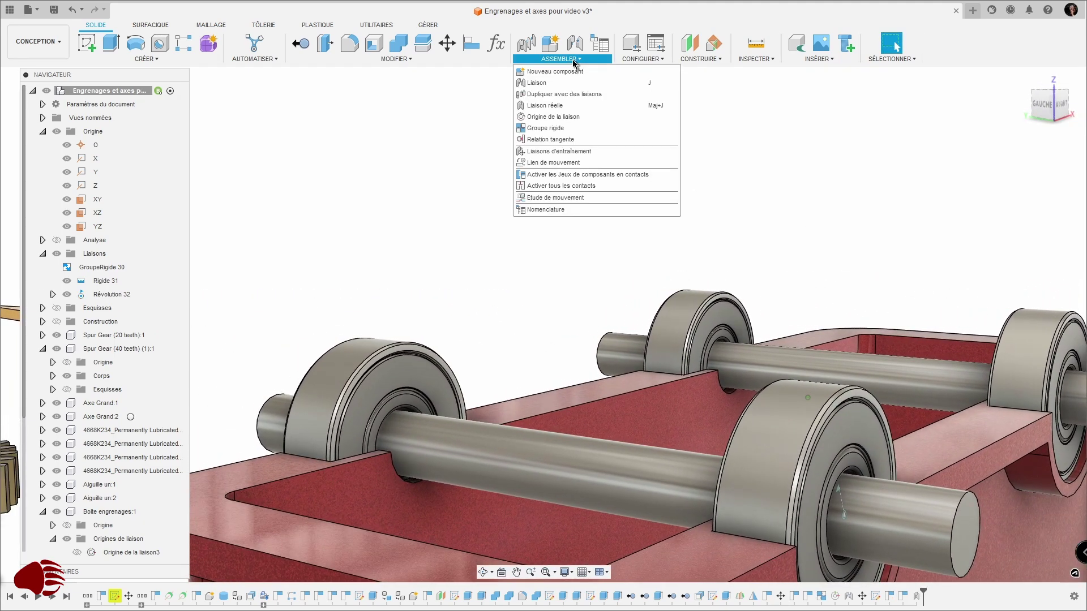
click(563, 105)
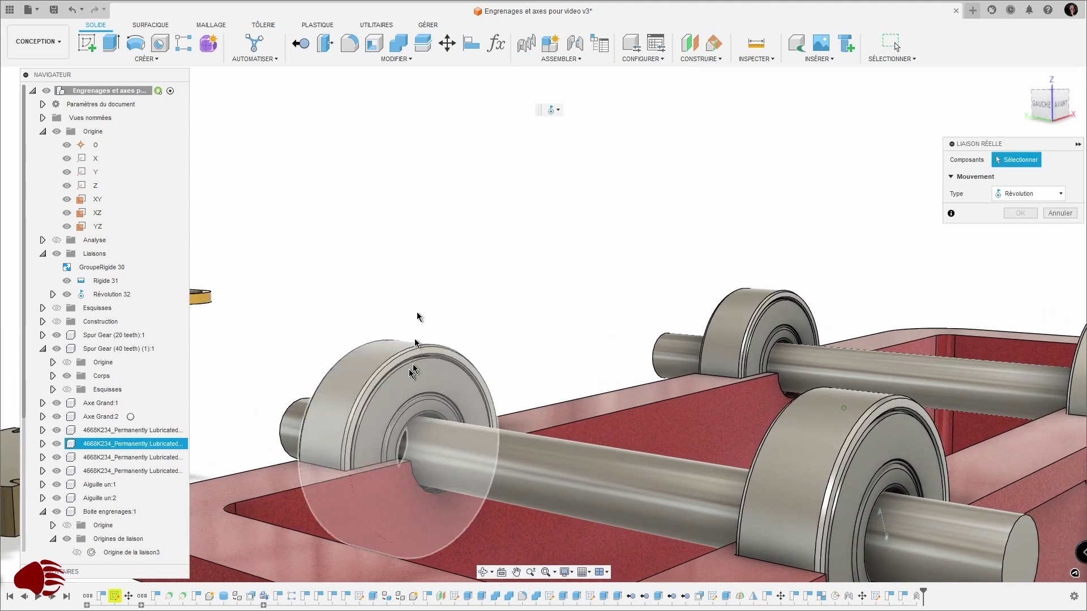
click(410, 374)
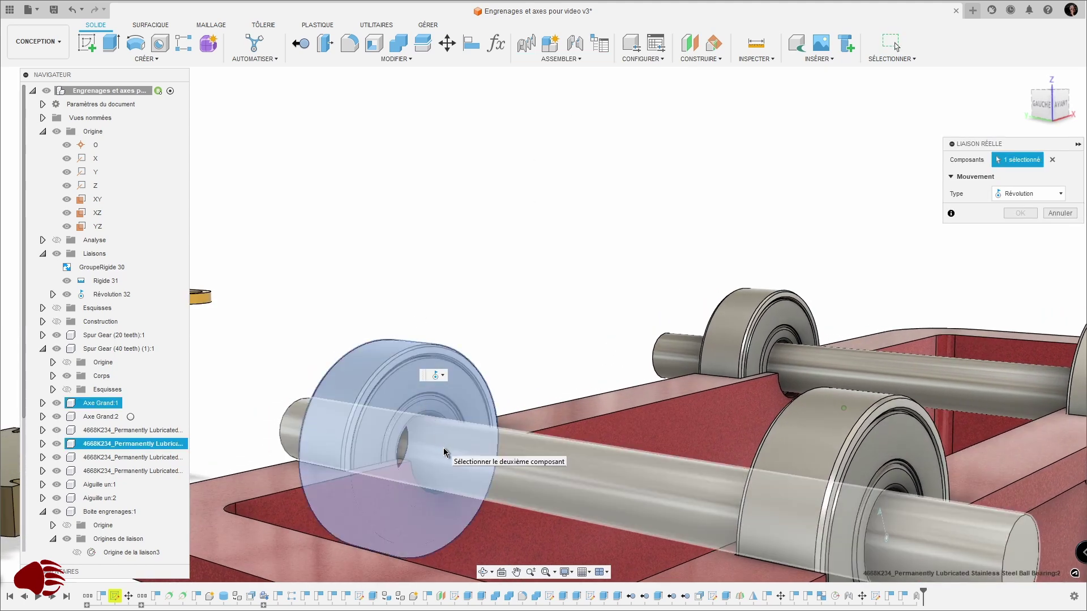
click(445, 453)
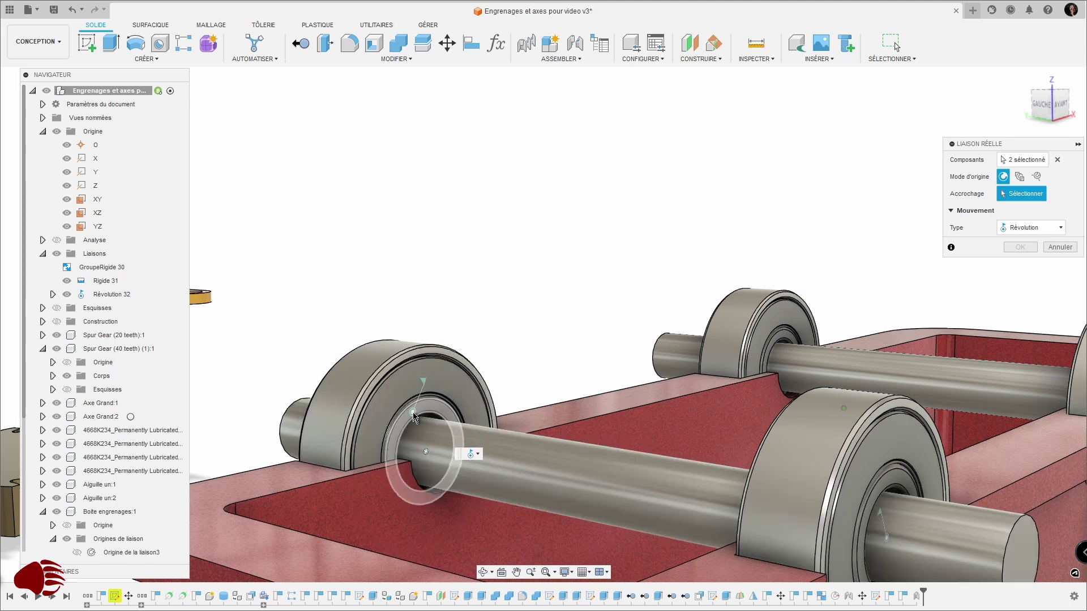
click(416, 416)
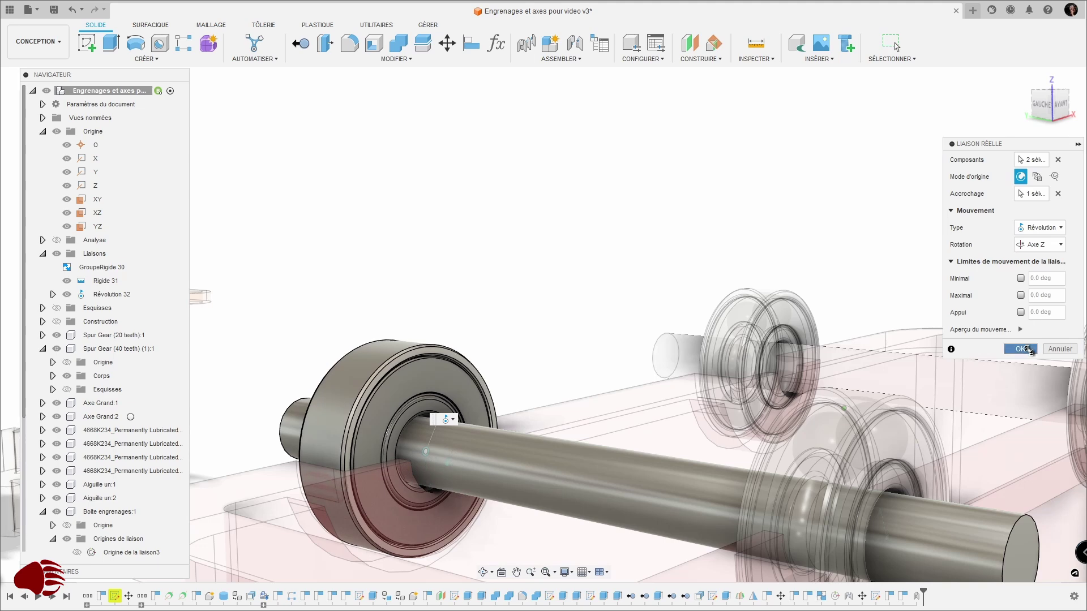
click(1020, 349)
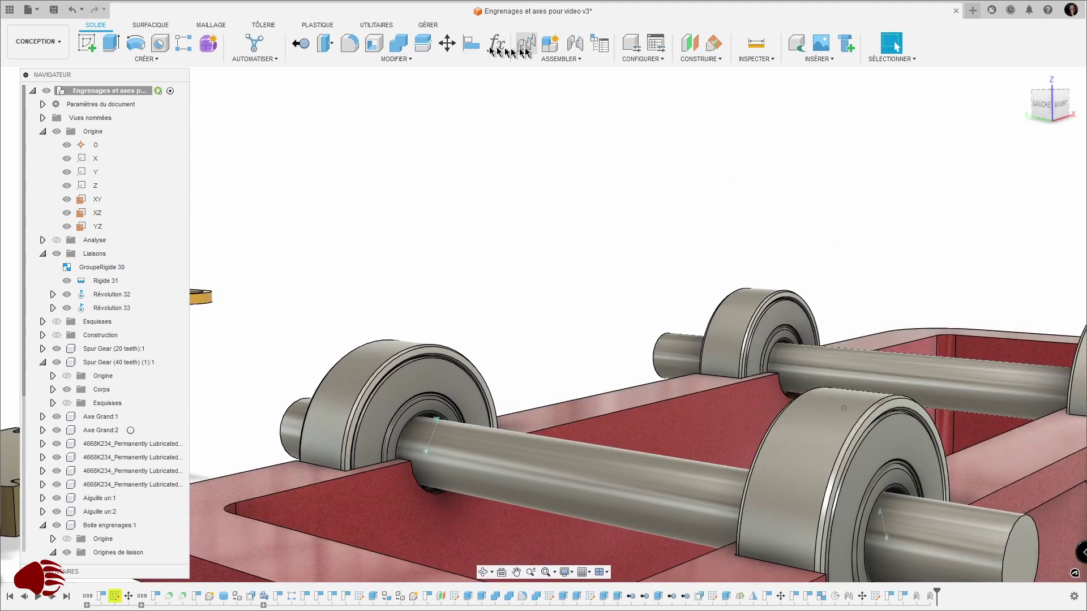
- Add a Revolution as-built joint between Axe Grand:2 and its front bearing
click(559, 59)
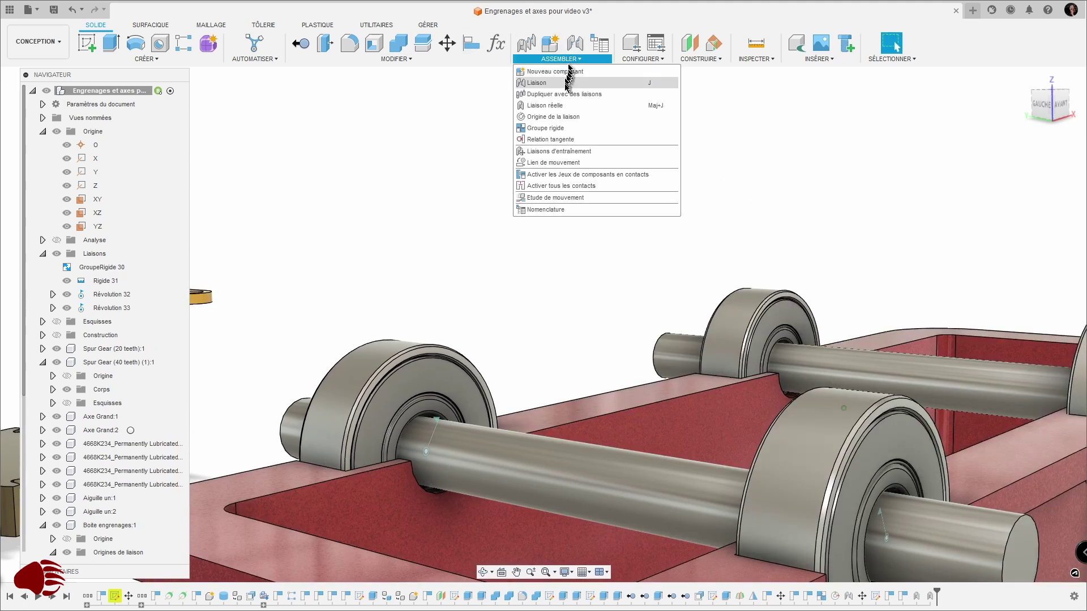
click(565, 106)
scroll(650, 181, down, 5)
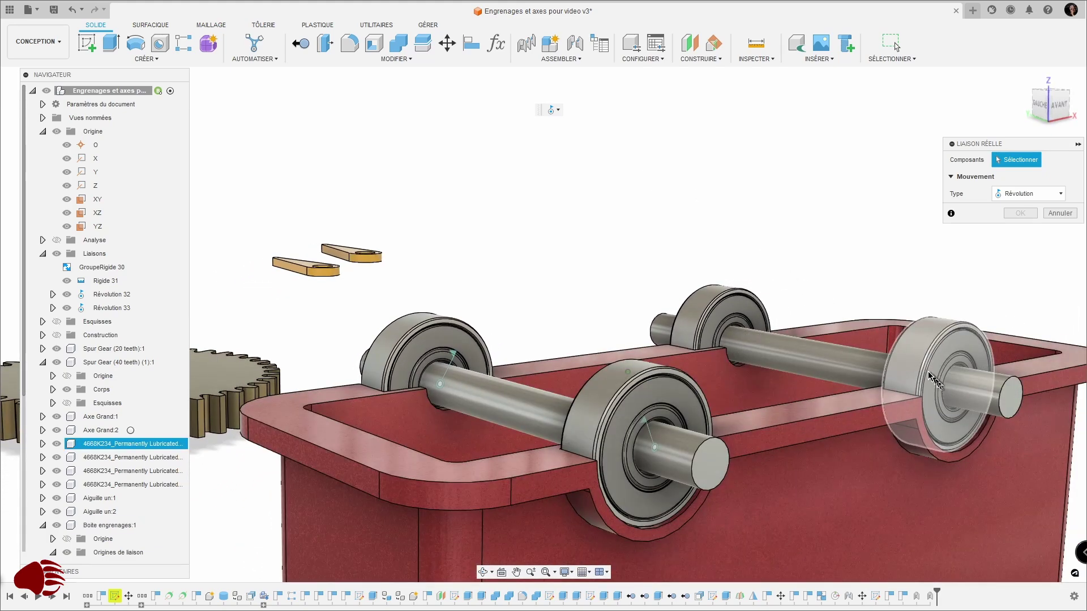
click(934, 380)
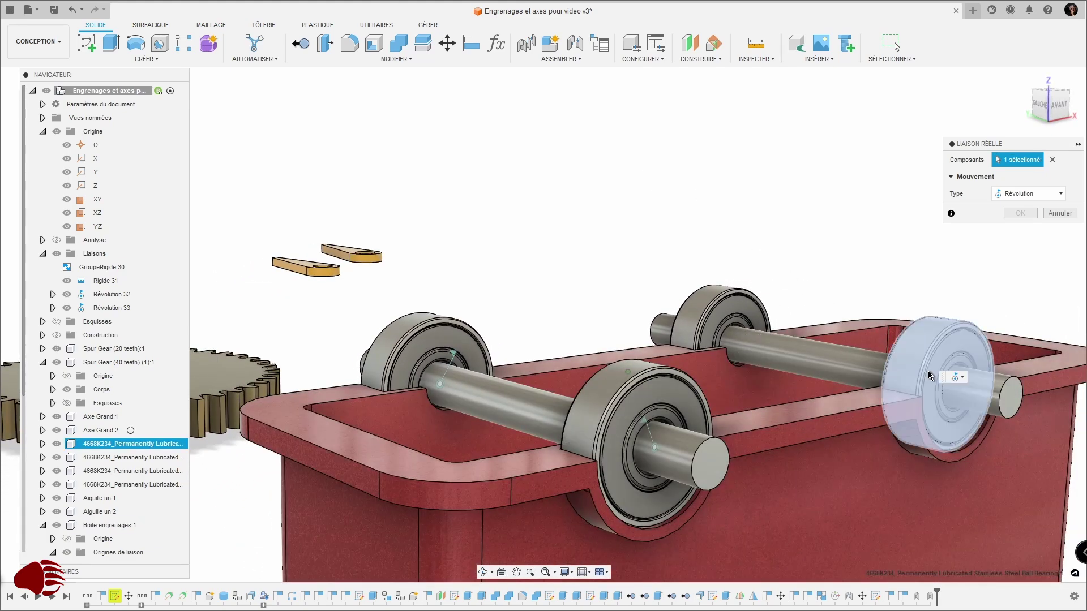
click(971, 377)
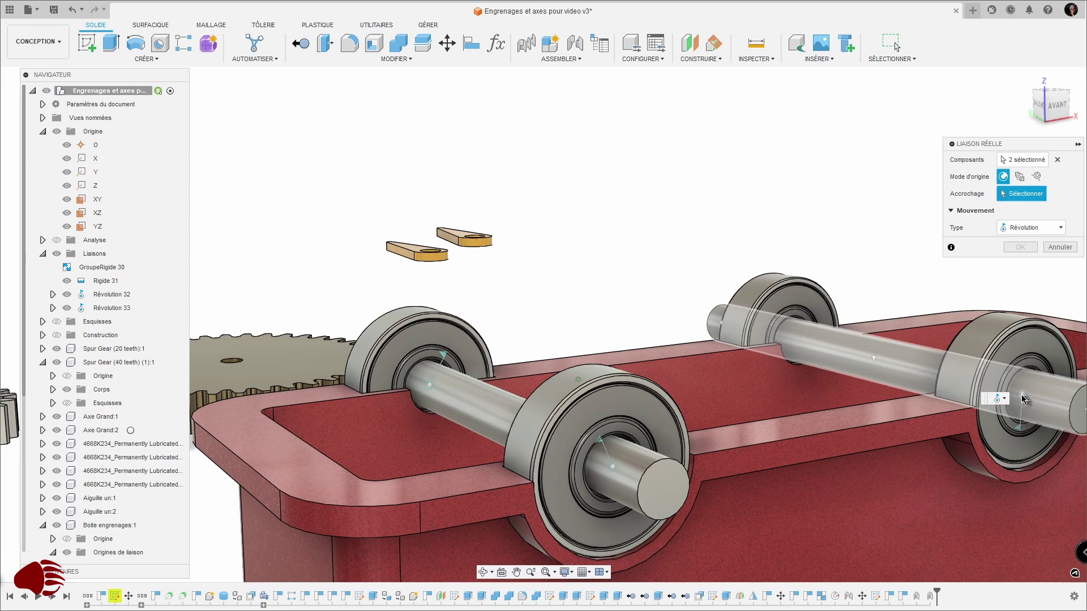
key(Return)
- Add a Revolution as-built joint between Axe Grand:2 and its rear bearing, with its origin at the bearing's centre
click(561, 59)
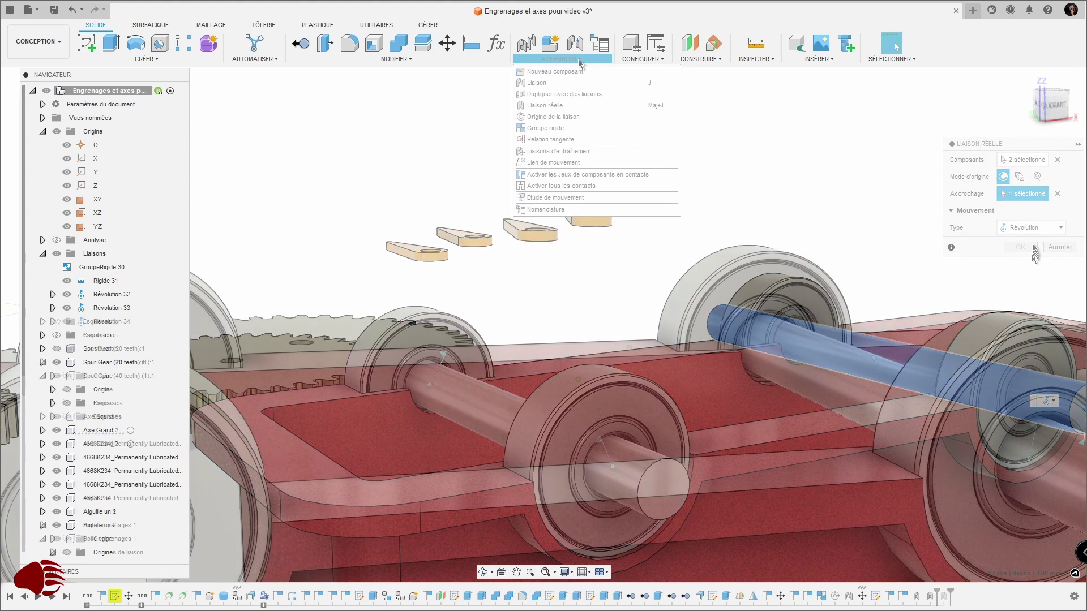
click(561, 105)
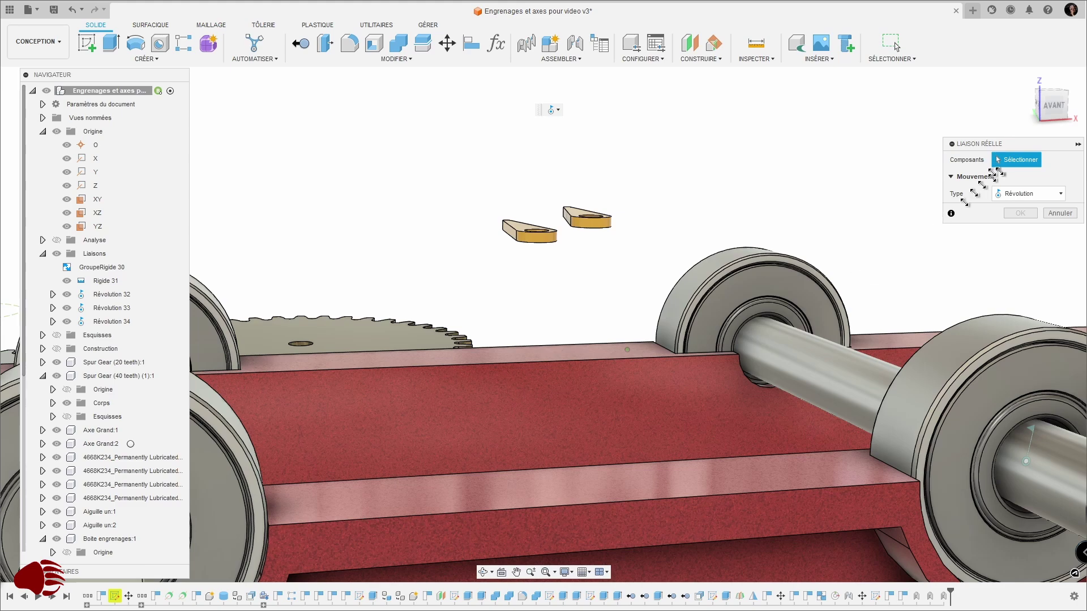
click(762, 281)
click(771, 322)
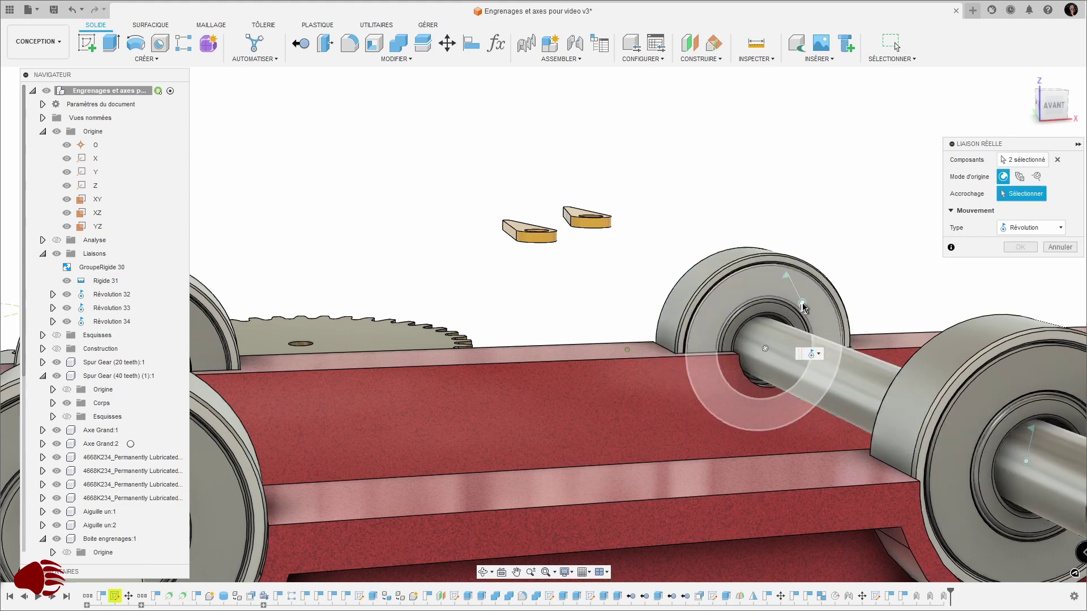
click(789, 308)
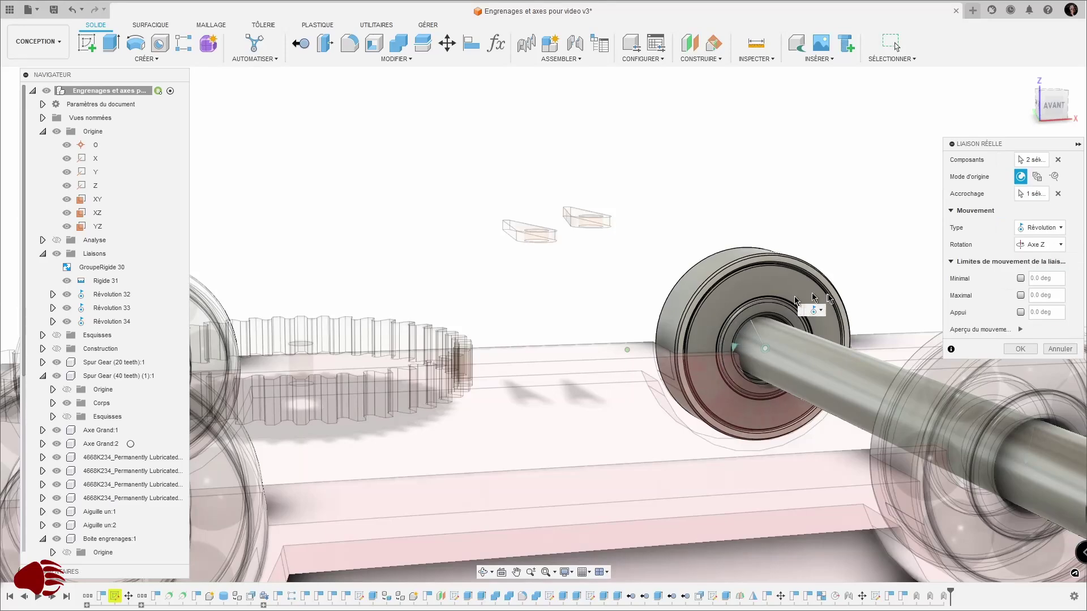
click(1014, 350)
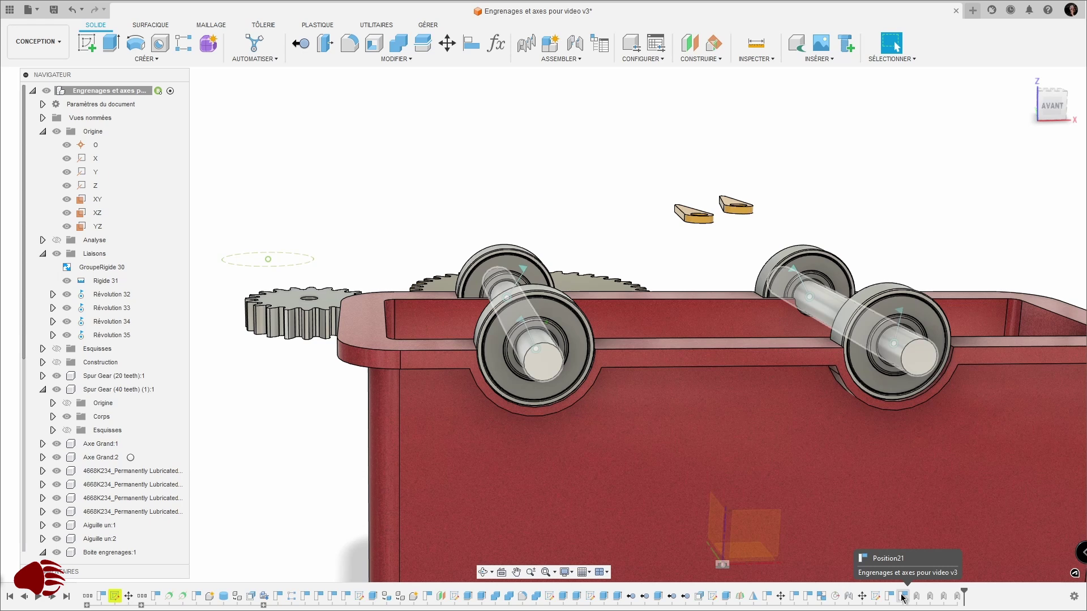
- Delete the captured position Position21, just before the revolute joints, from the design history
click(902, 598)
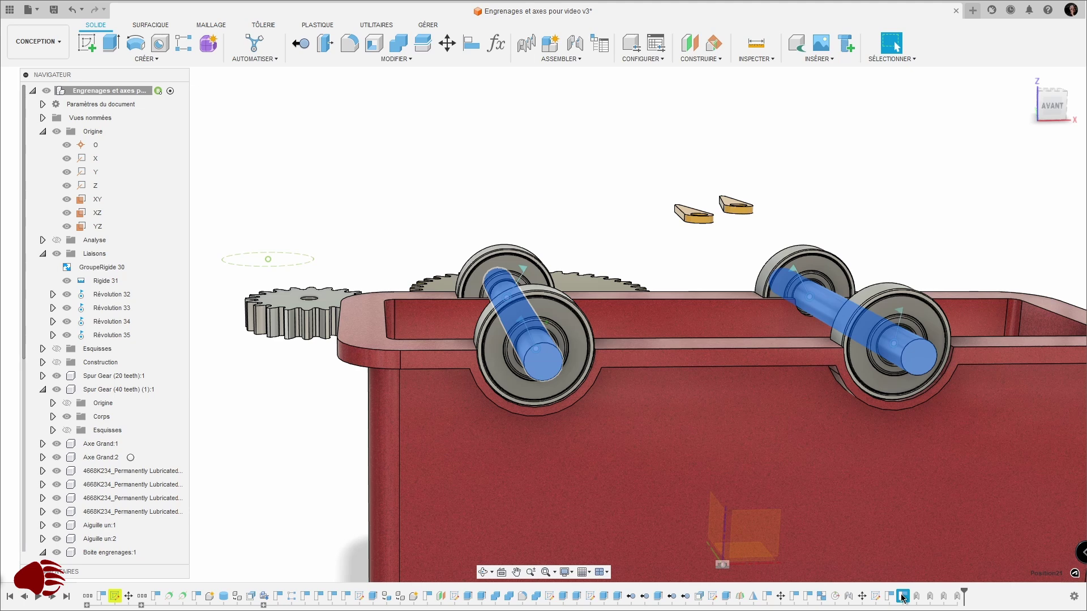
right_click(902, 598)
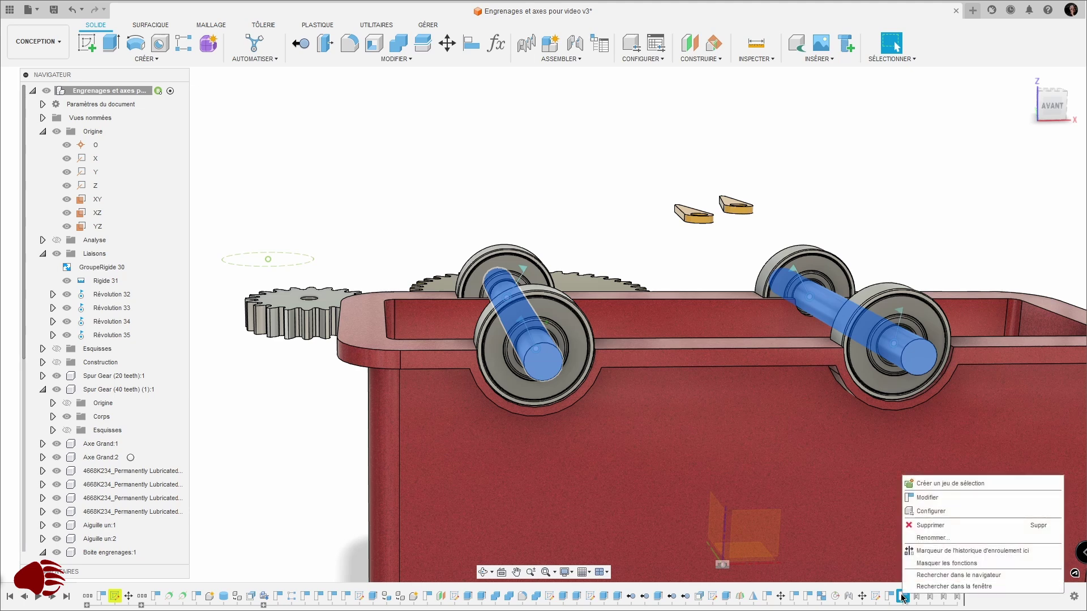
click(929, 526)
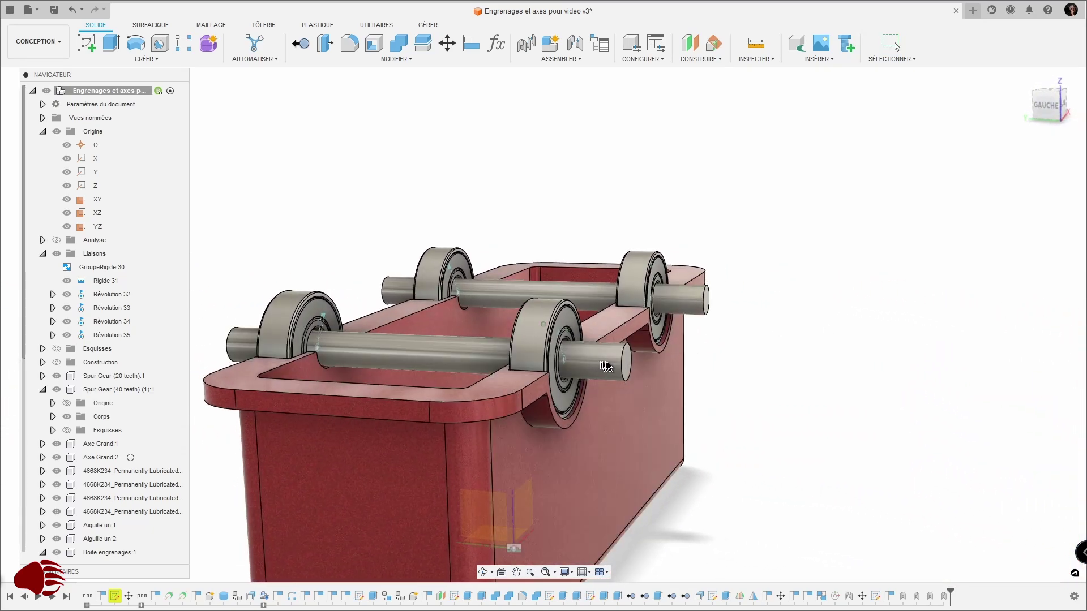
- Turn both shafts in their bearings to test the motion of the revolute joints
click(812, 300)
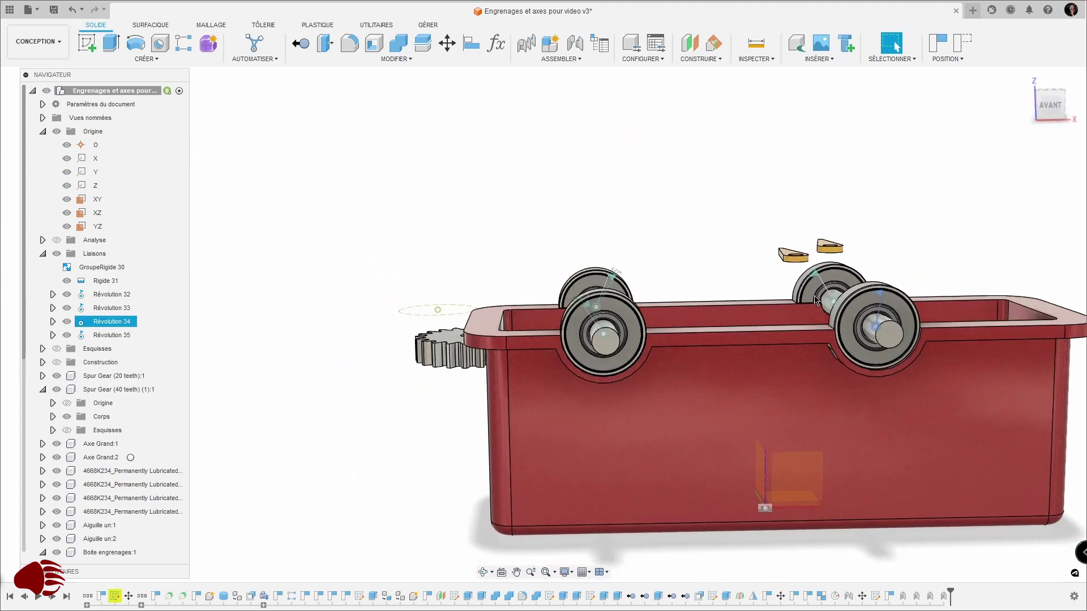
key(Escape)
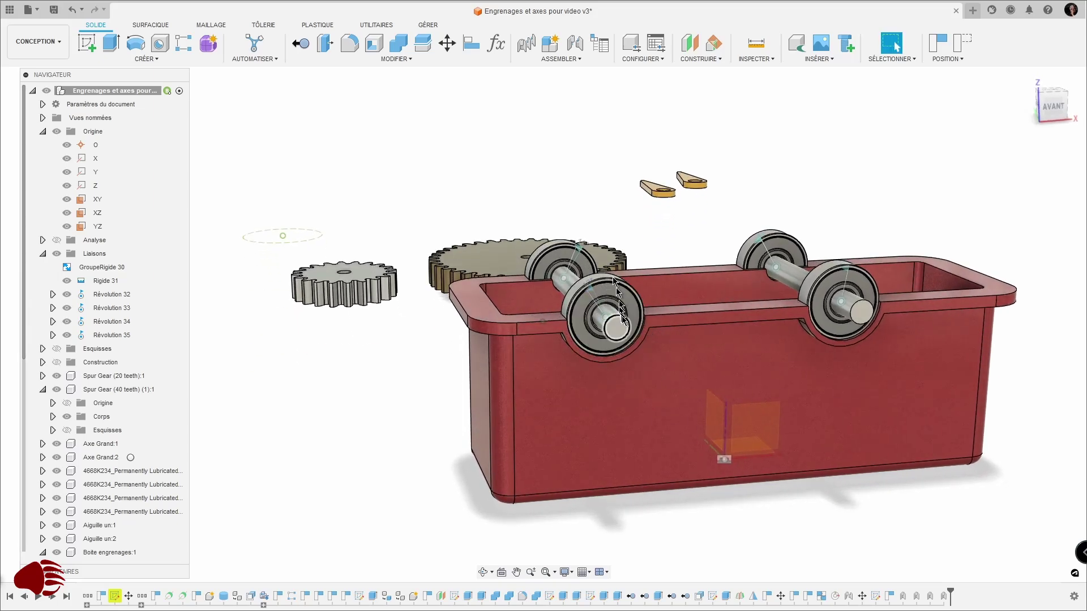
drag(621, 321, 627, 293)
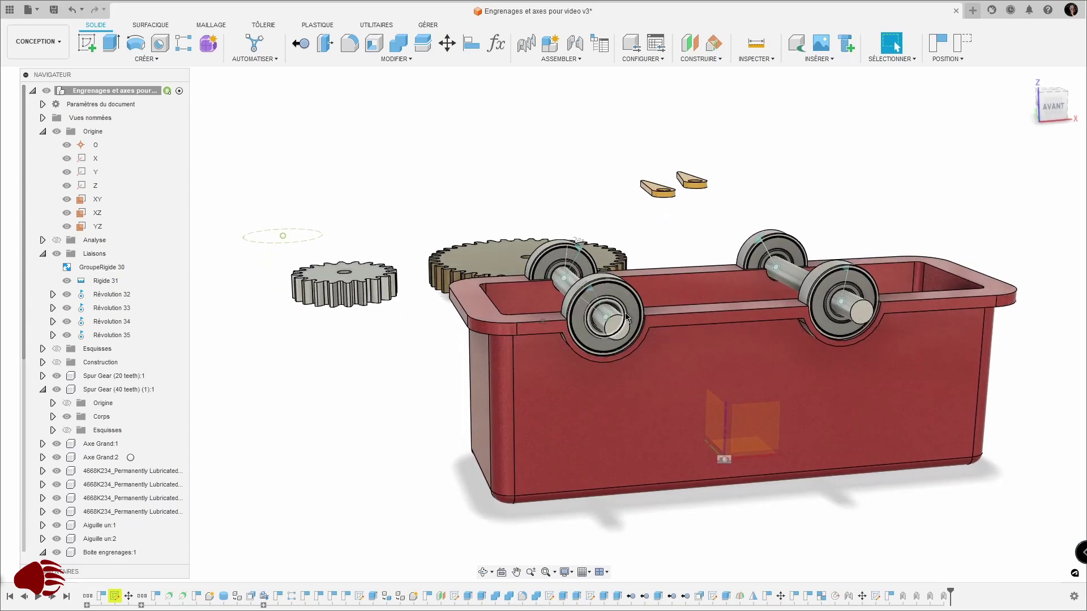
scroll(626, 319, up, 5)
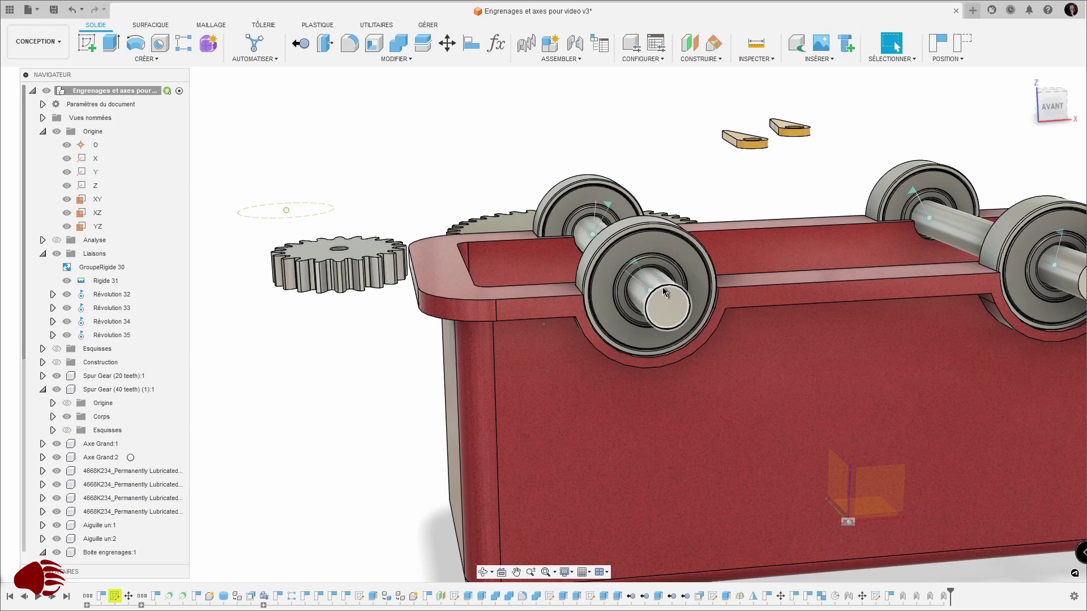
drag(666, 296, 673, 314)
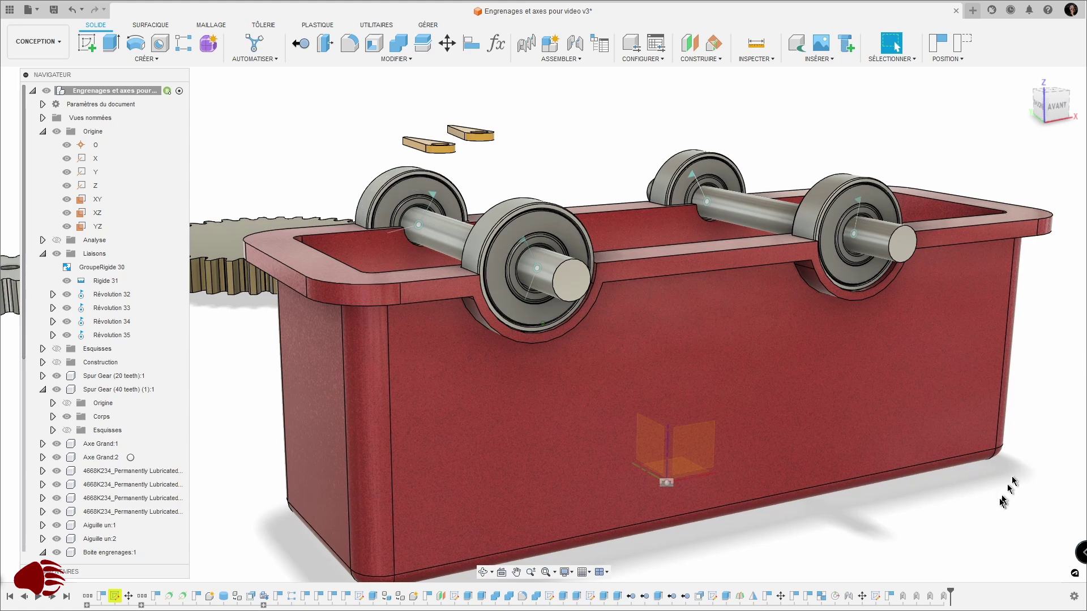
scroll(999, 503, down, 4)
scroll(1000, 502, down, 2)
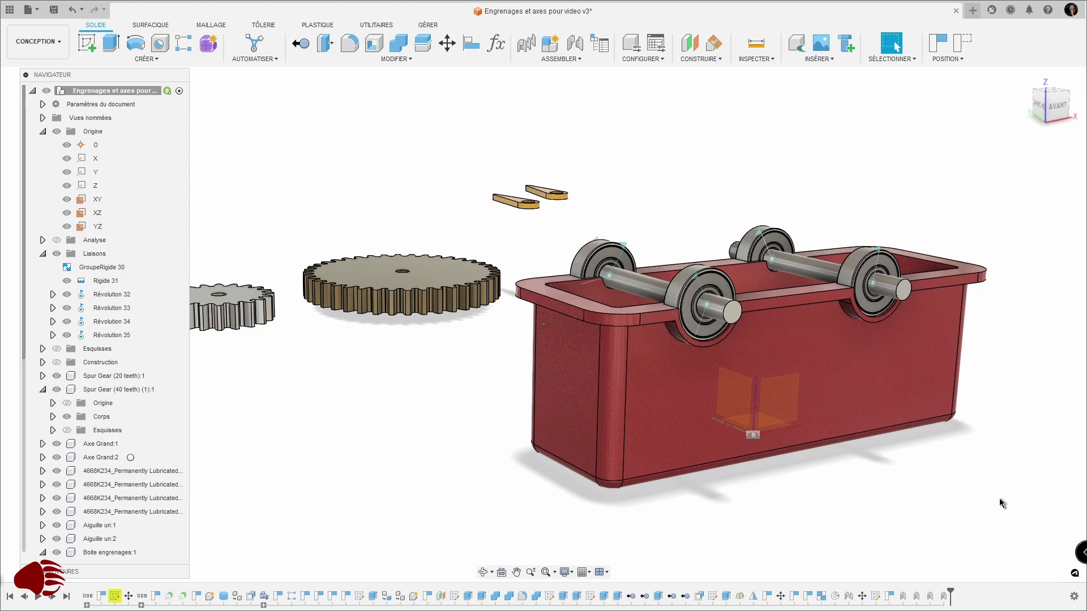
scroll(759, 365, up, 2)
scroll(502, 306, up, 2)
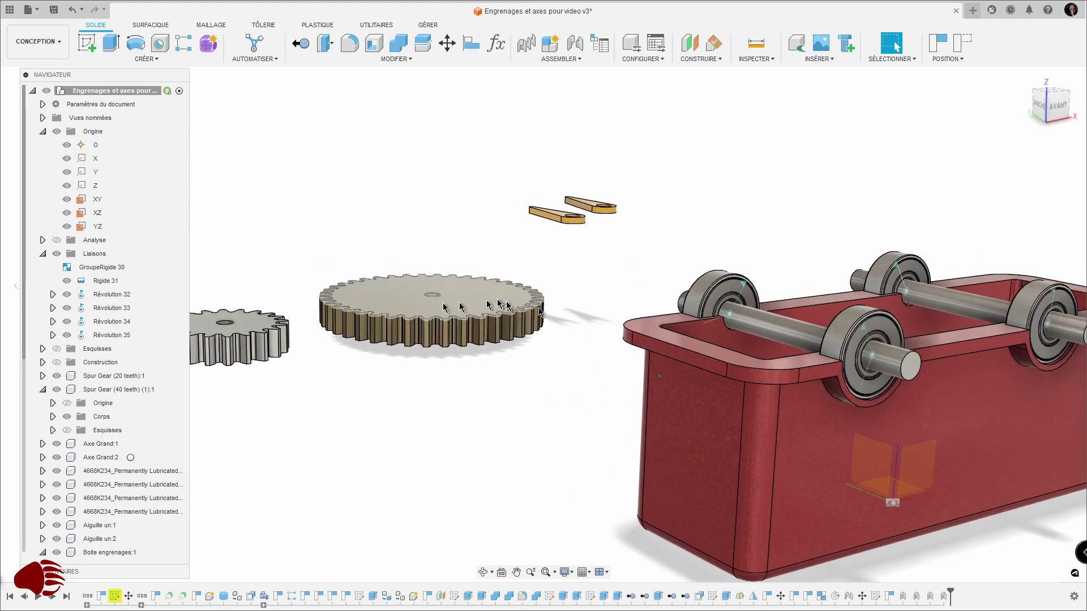
scroll(352, 333, down, 3)
scroll(352, 333, up, 3)
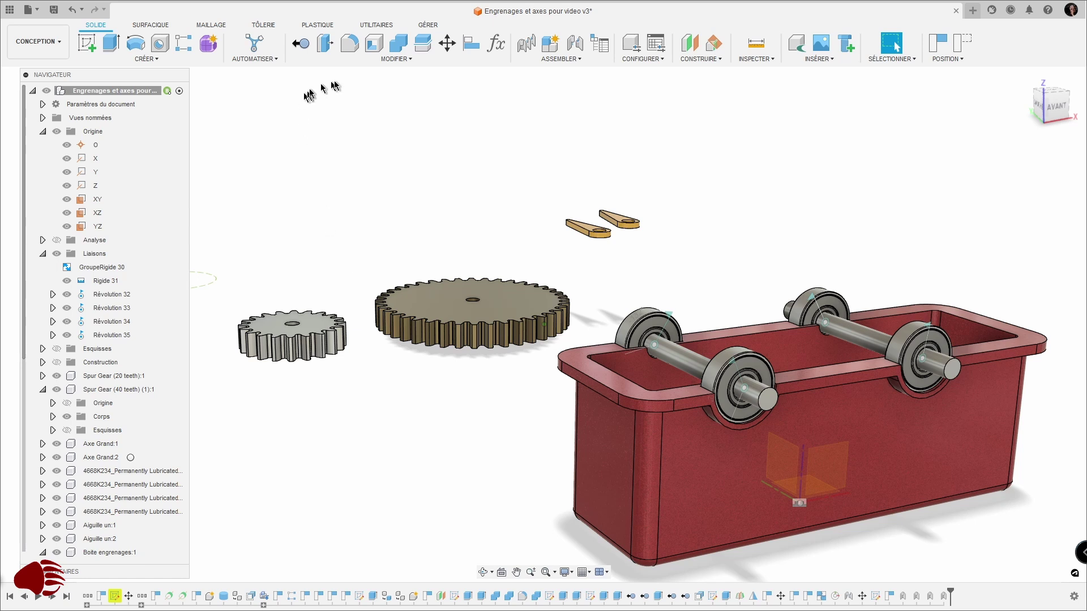
- Examine the list of available scripts down to the SpurGear sample scripts, without running any of them
click(382, 26)
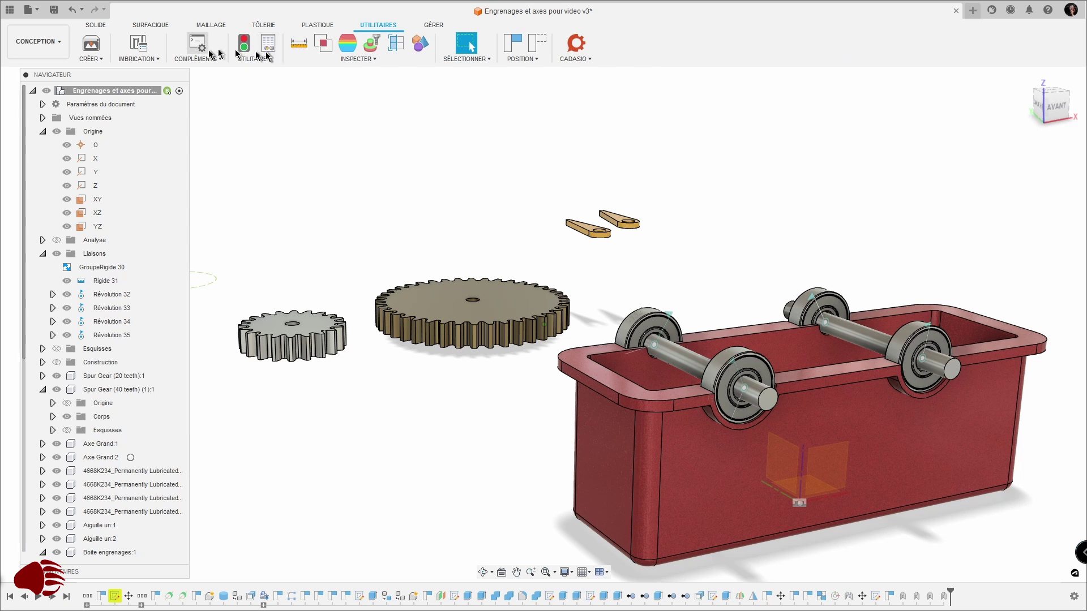
click(197, 59)
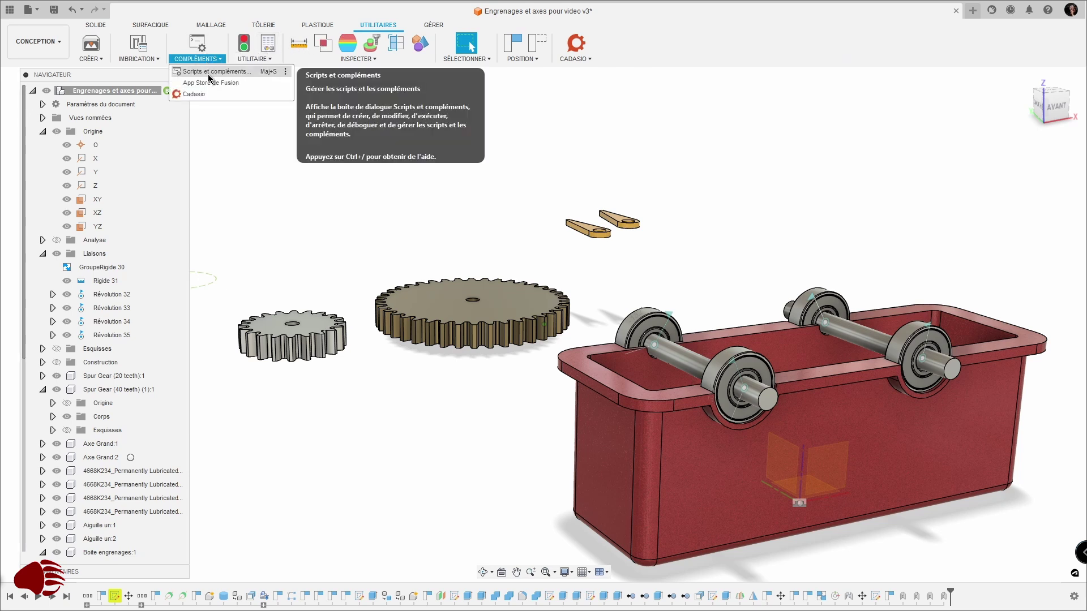
click(208, 76)
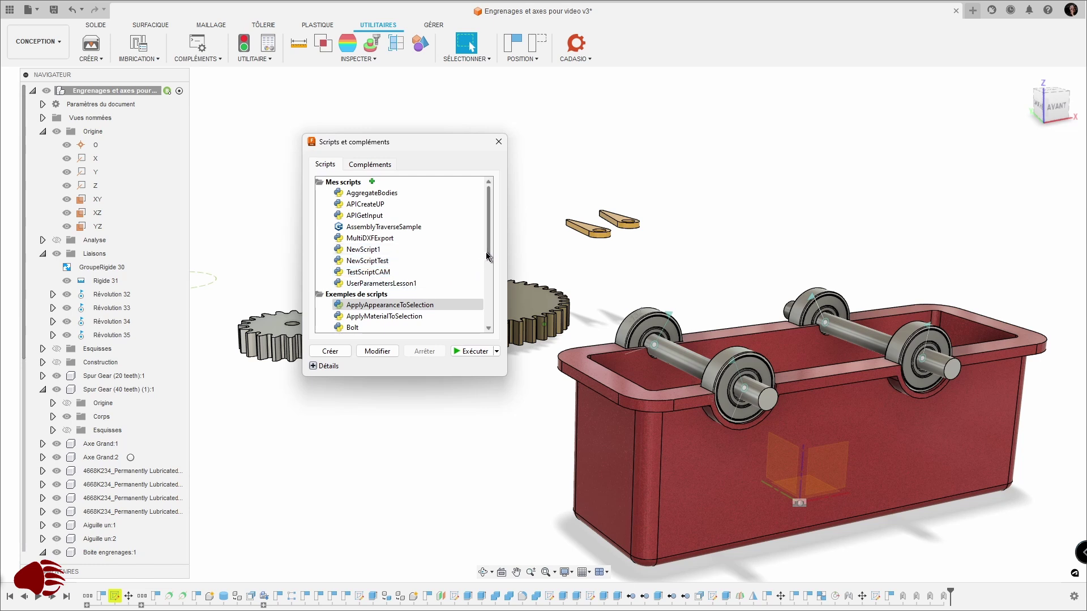
drag(485, 256, 485, 313)
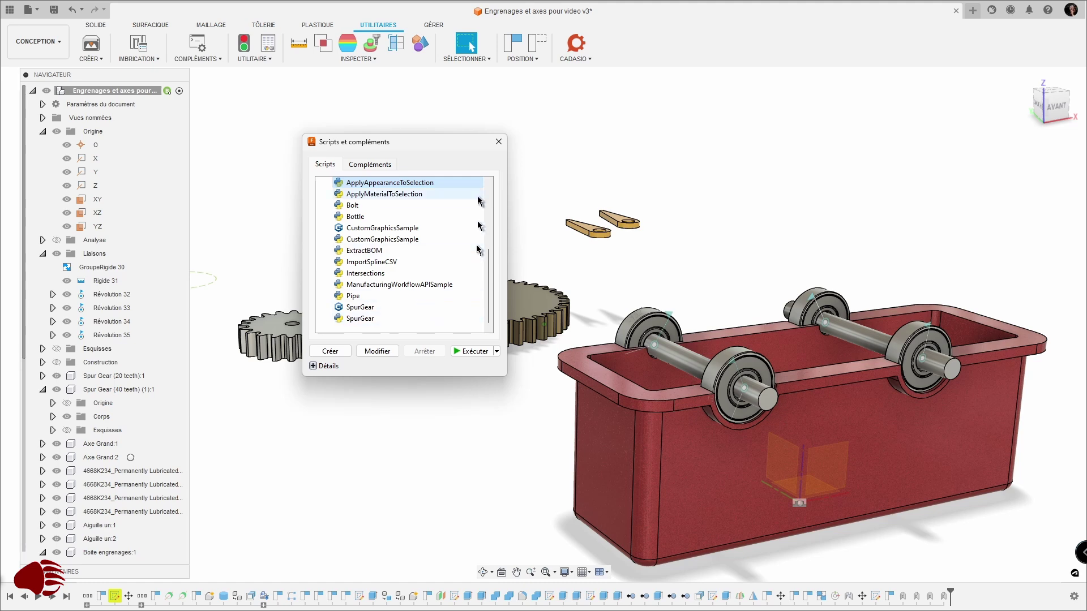
click(497, 142)
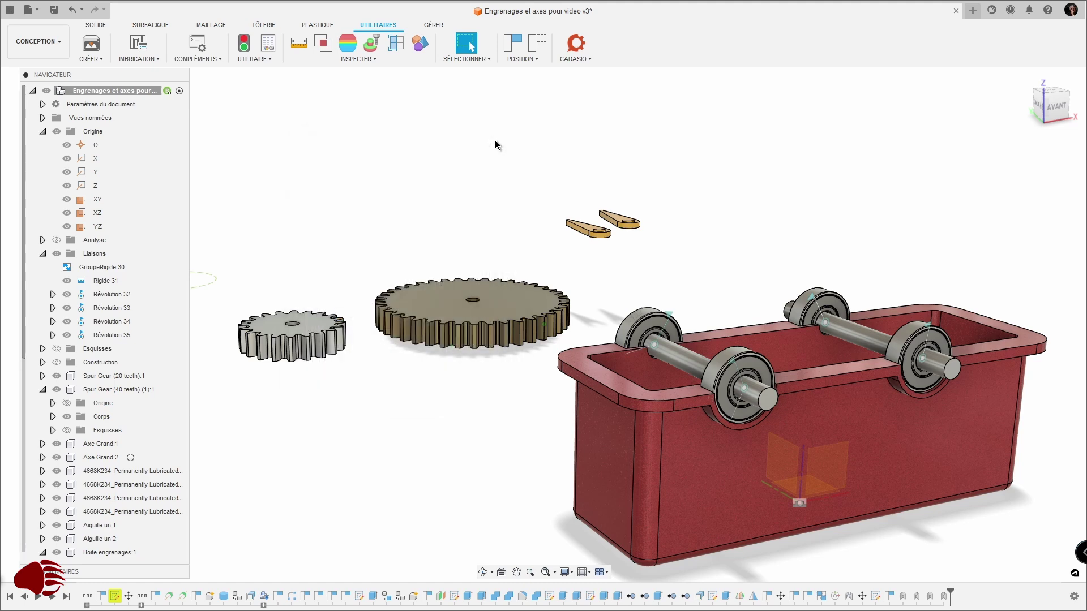
scroll(427, 150, up, 4)
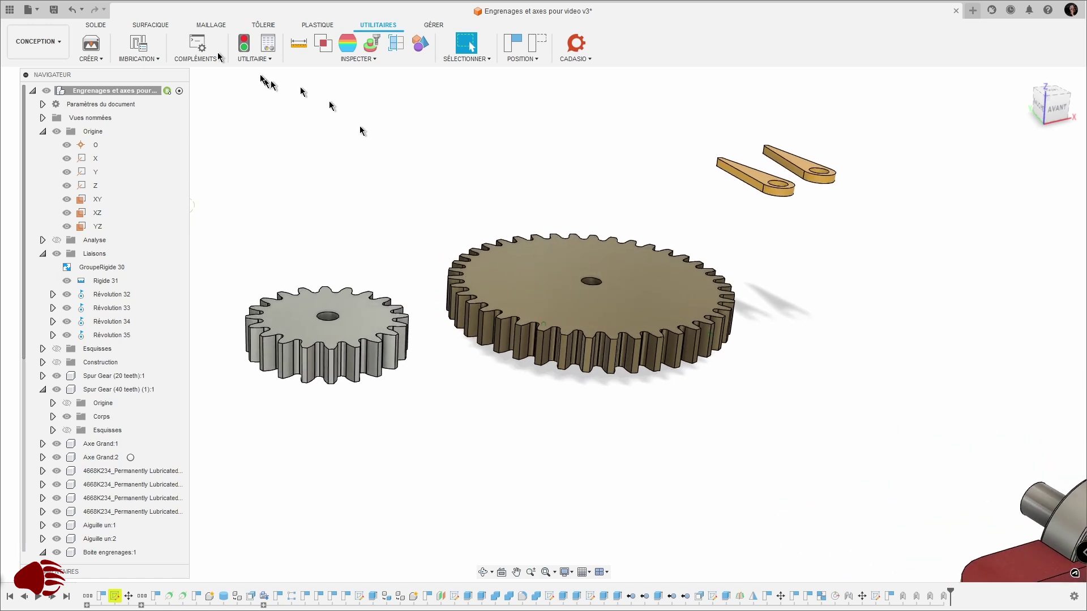
click(105, 25)
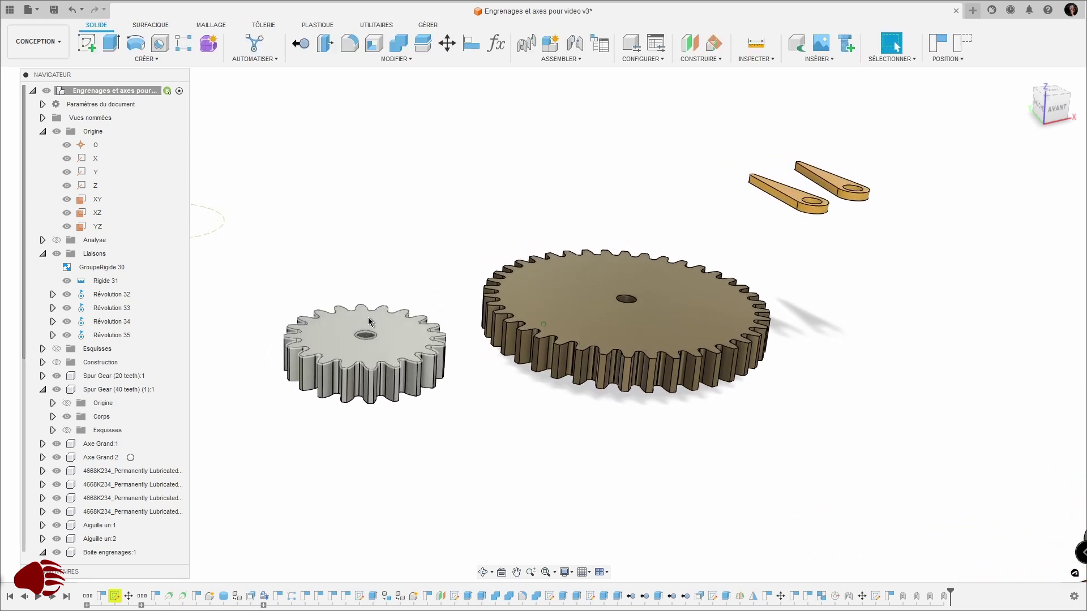
- Collapse the joints folder, the 40-tooth spur gear and the Boite engrenages:1 component in the browser tree
scroll(370, 315, up, 2)
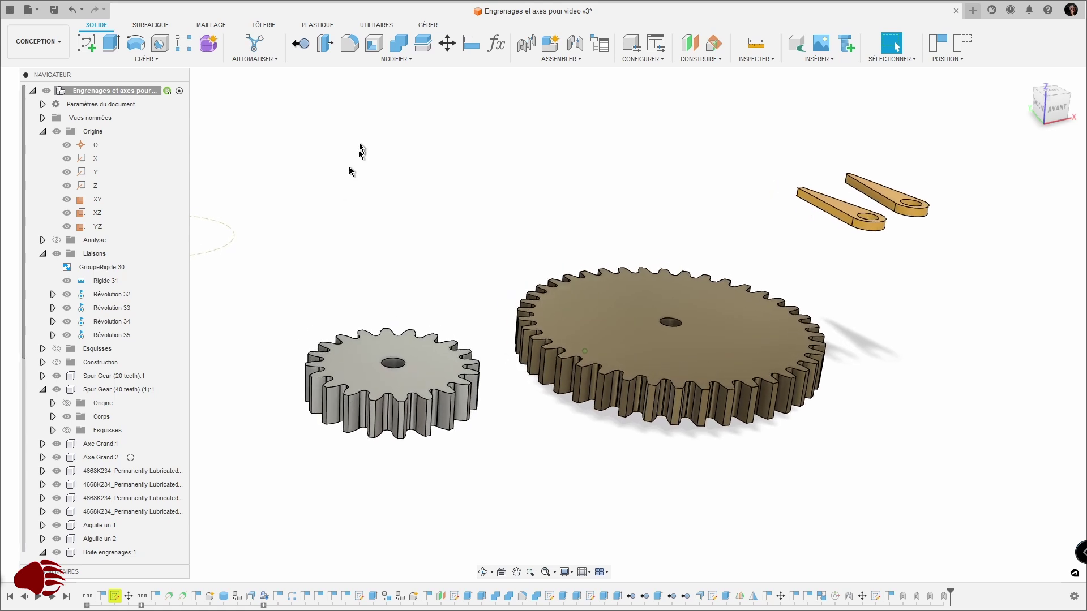
click(560, 60)
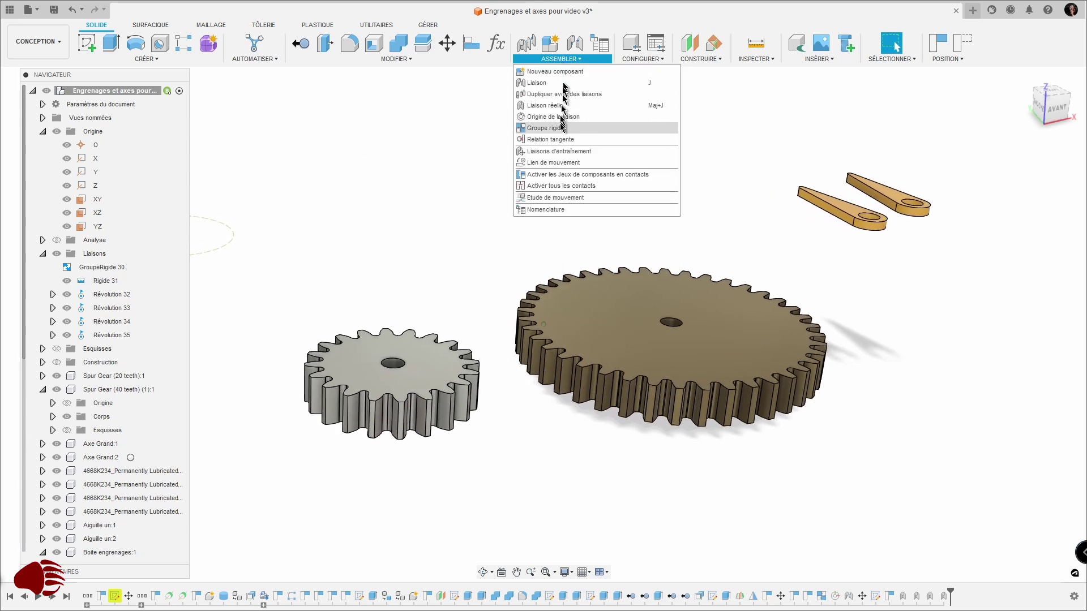
click(44, 254)
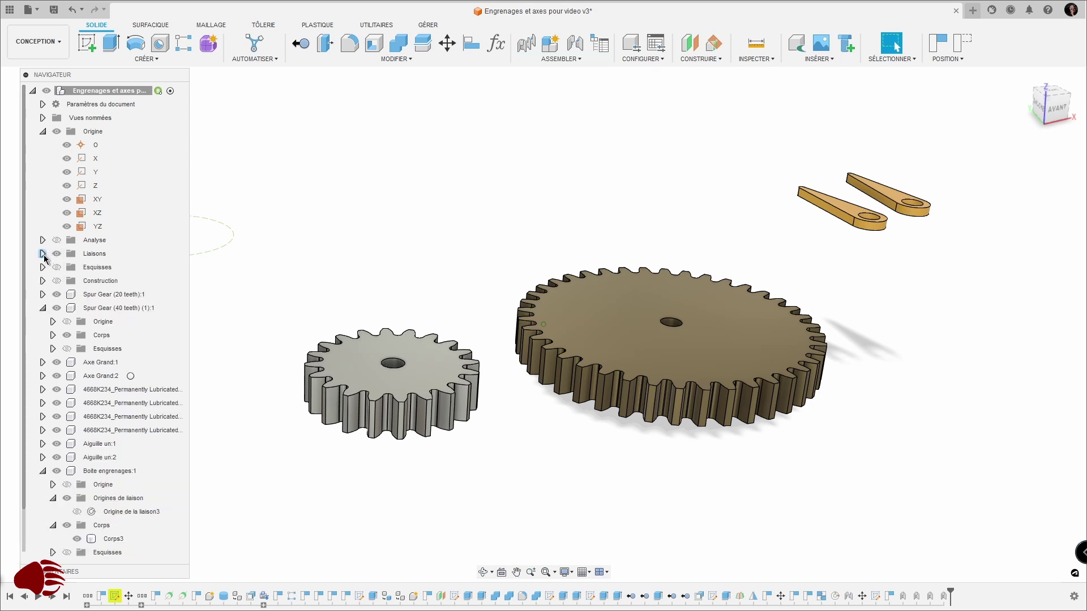
click(40, 308)
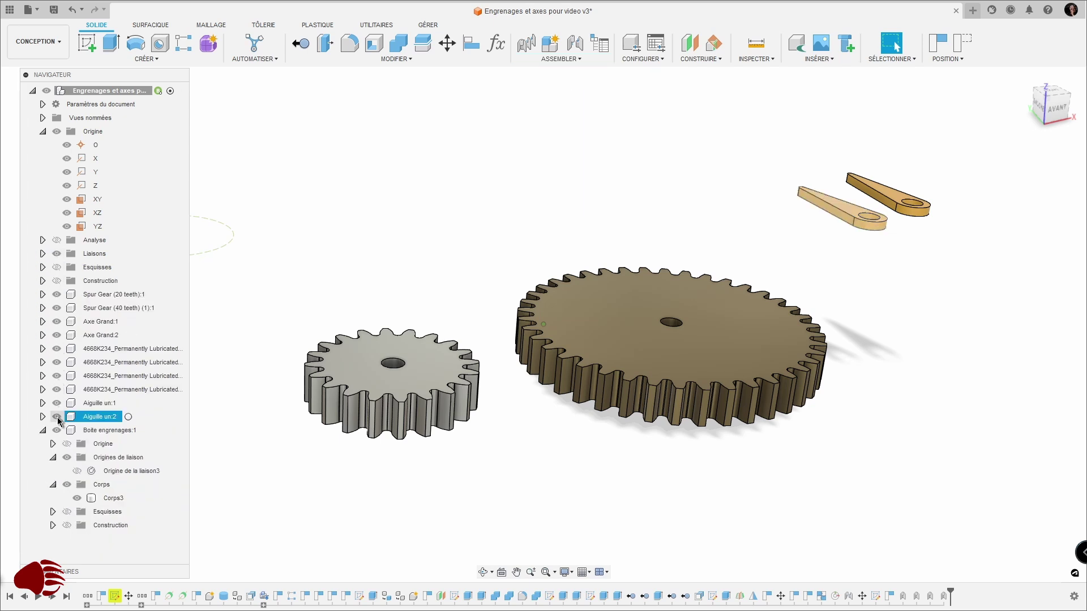
click(43, 431)
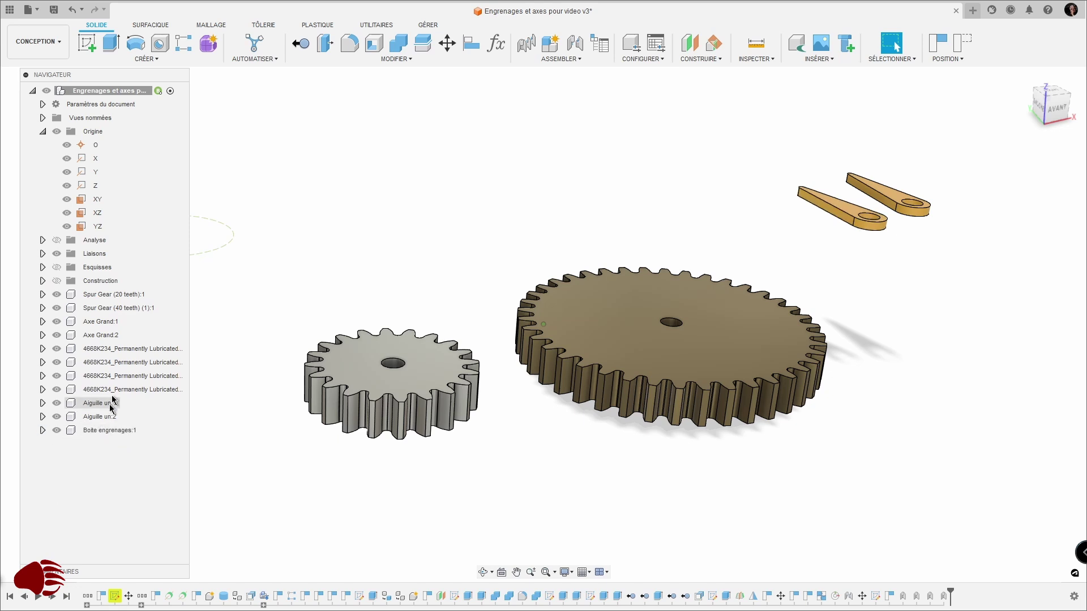
- Activate the Spur Gear (20 teeth):1 component for editing in place
click(114, 297)
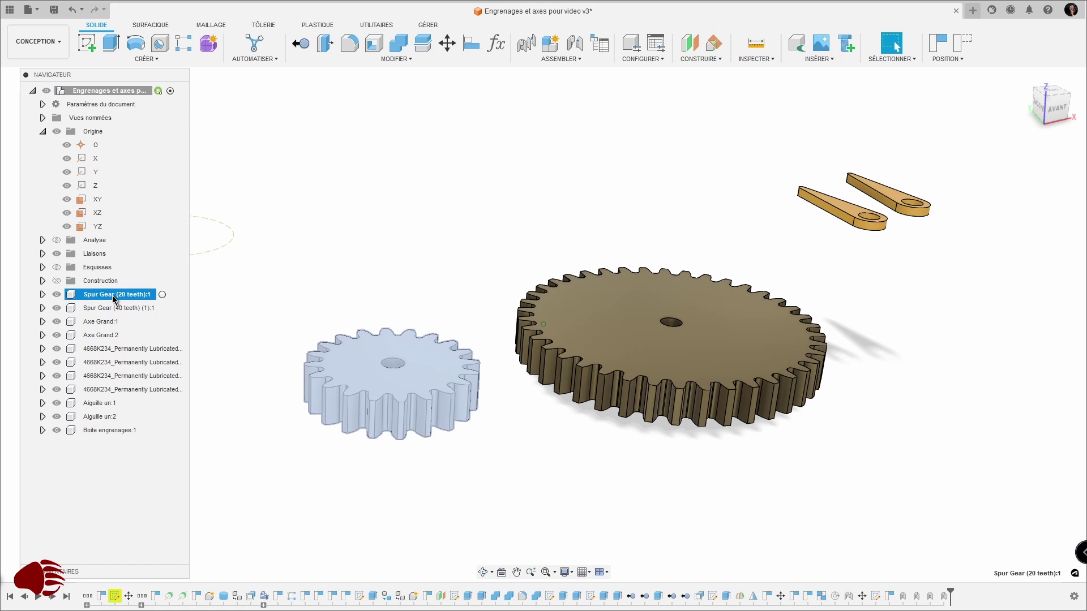
click(162, 295)
scroll(247, 234, up, 2)
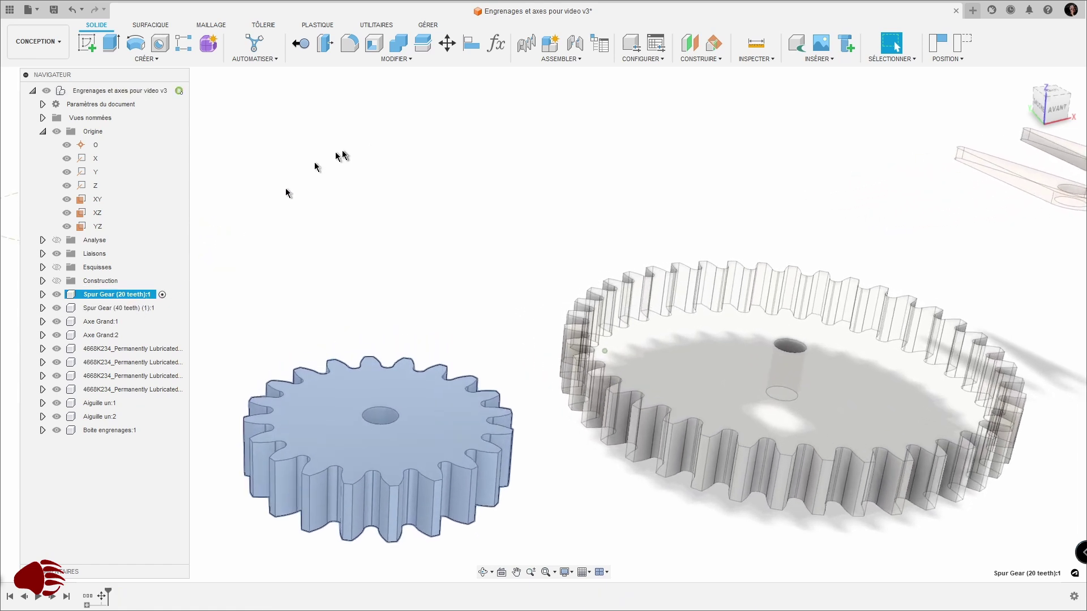
- Capture the moved components' current positions and add a joint origin at the mid-height centre of the 20-tooth gear's bore
click(569, 59)
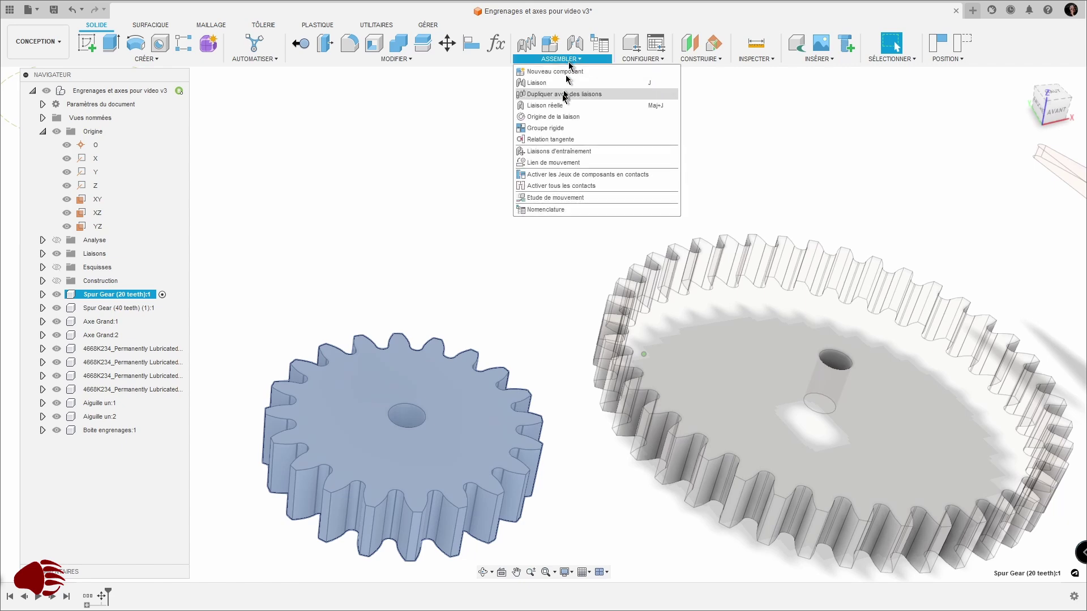
click(558, 113)
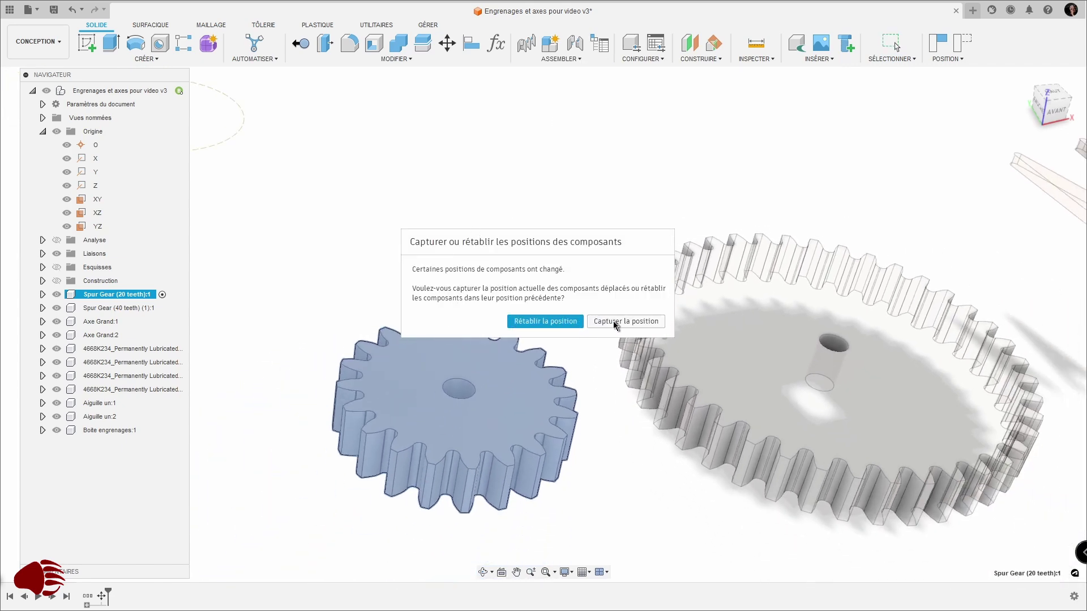
click(613, 321)
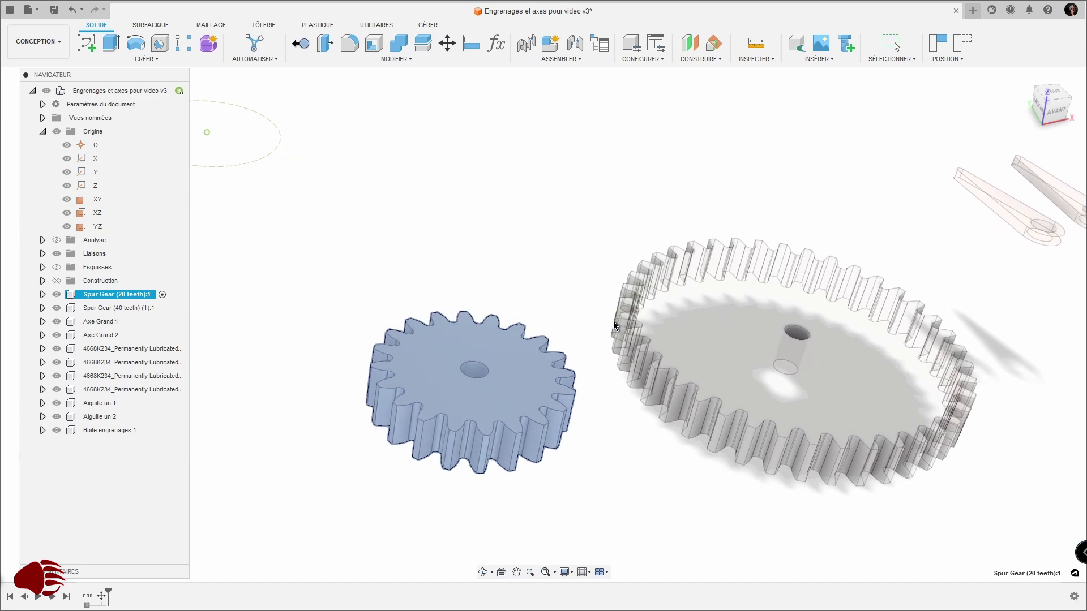
scroll(576, 298, up, 2)
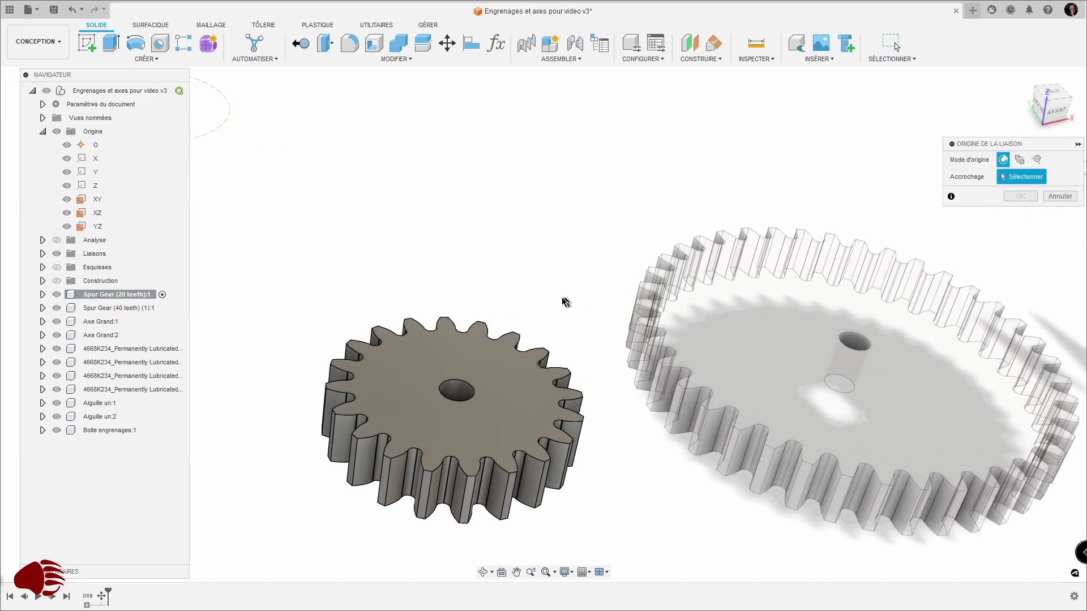
scroll(461, 389, up, 3)
scroll(430, 436, up, 2)
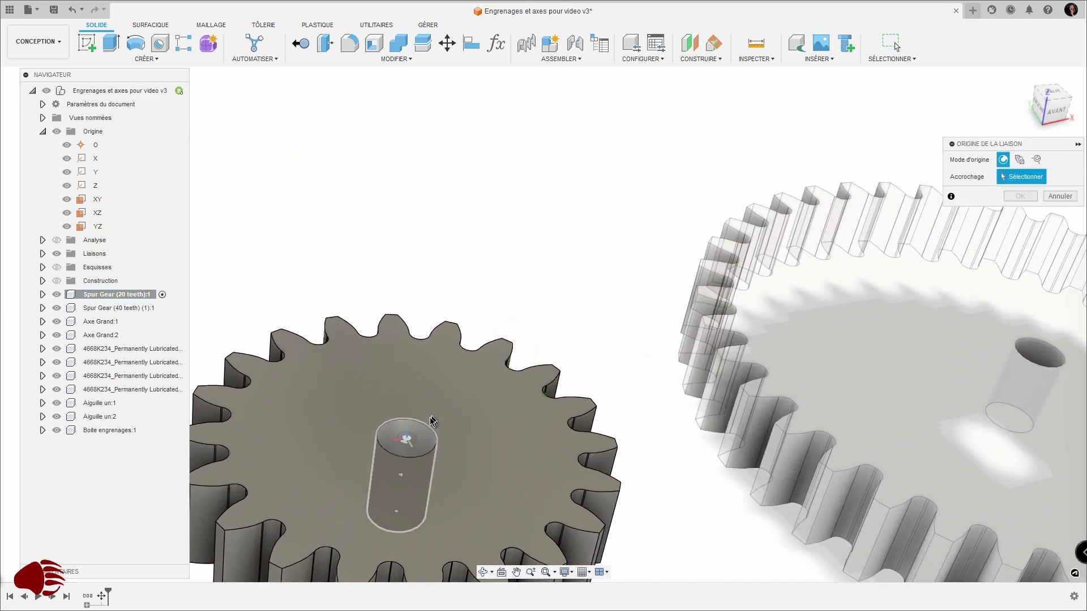
scroll(400, 481, up, 1)
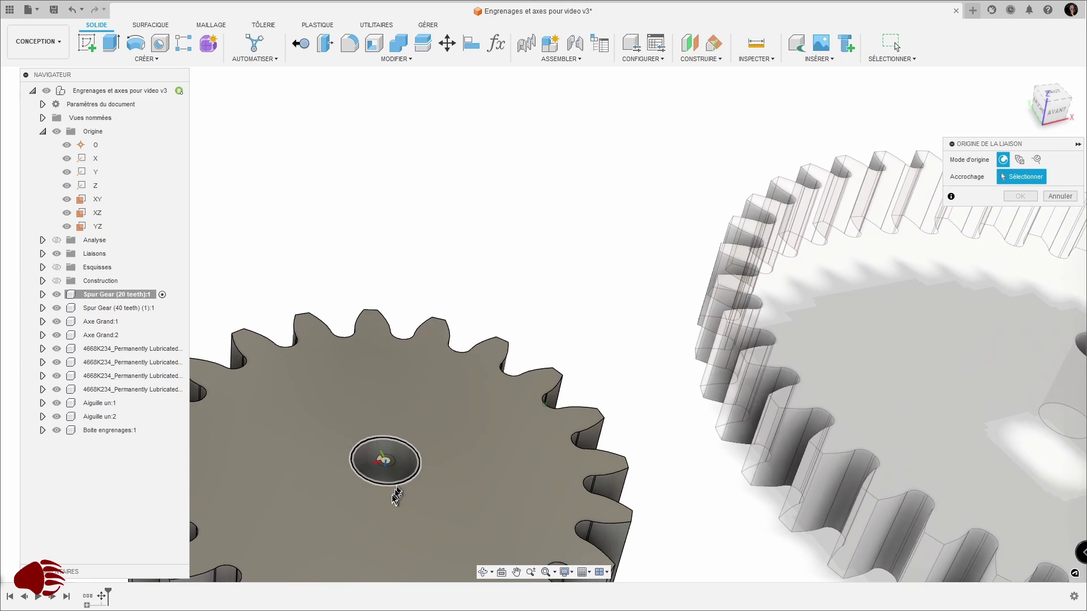
scroll(389, 500, up, 1)
scroll(389, 507, up, 2)
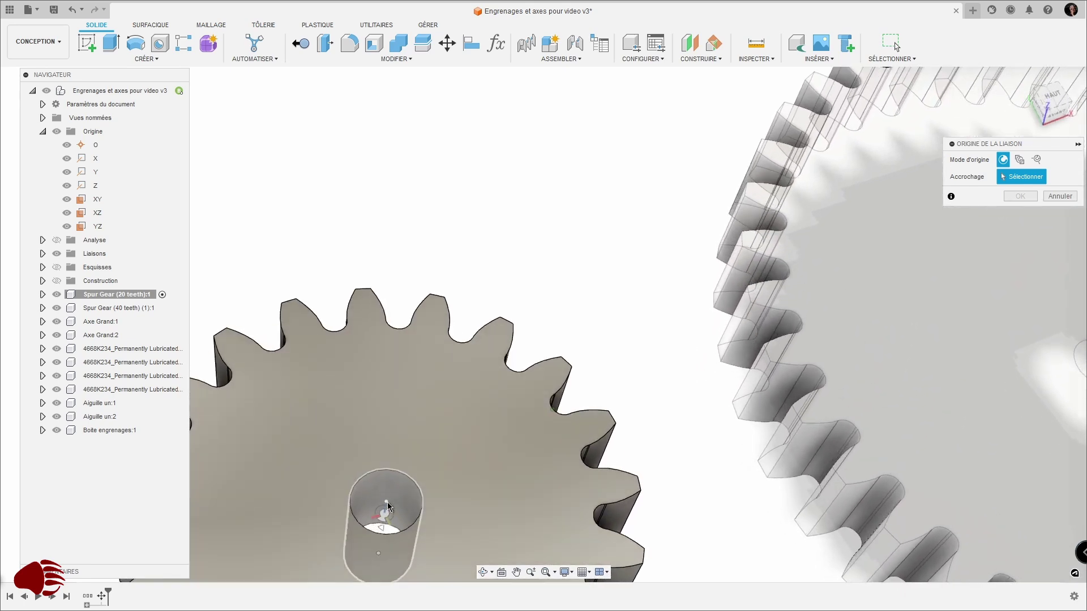
scroll(390, 530, up, 1)
scroll(390, 530, down, 1)
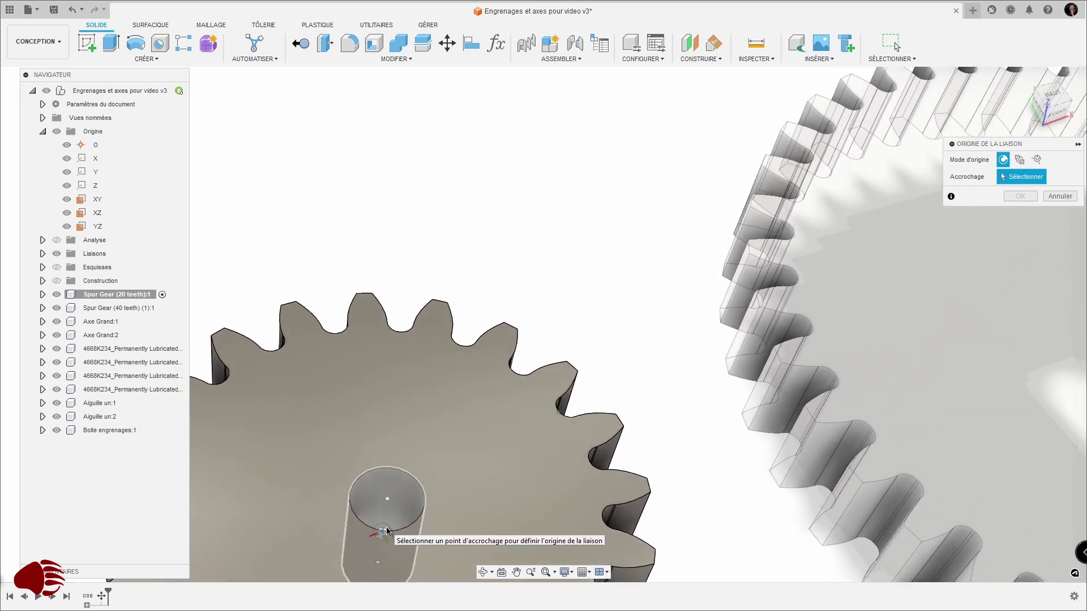
click(390, 523)
shift+middle_drag(425, 513, 832, 399)
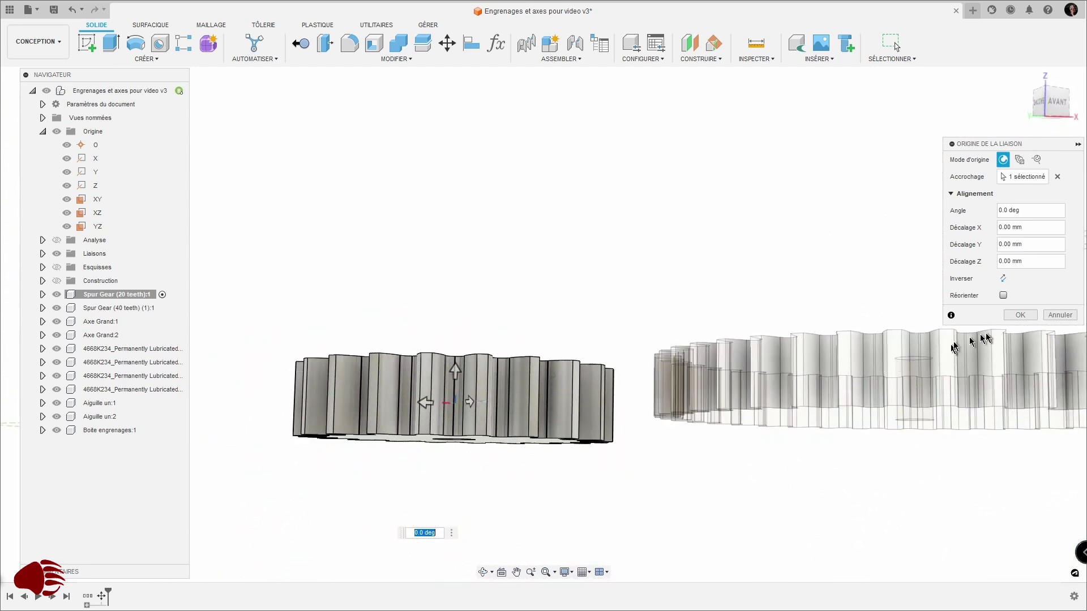
click(1020, 315)
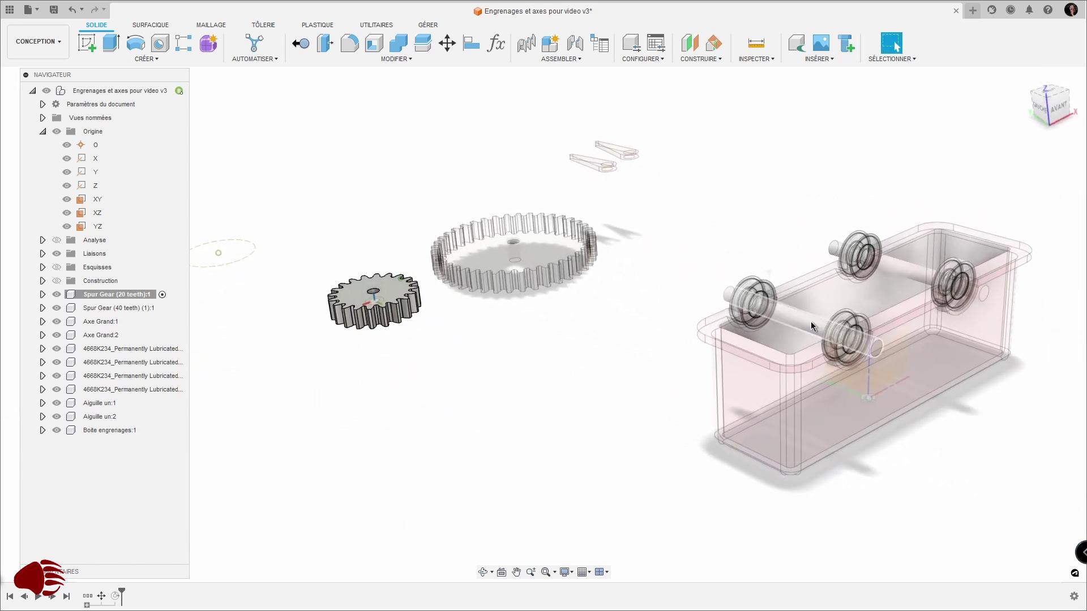
- Activate the Axe Grand:1 shaft component for editing in place
click(811, 325)
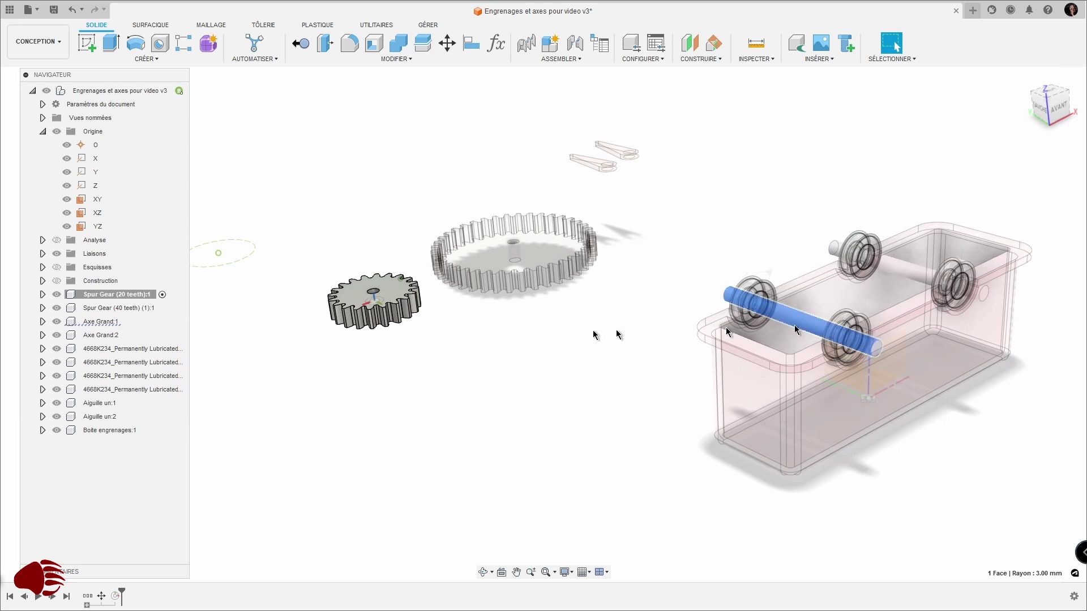
double_click(116, 326)
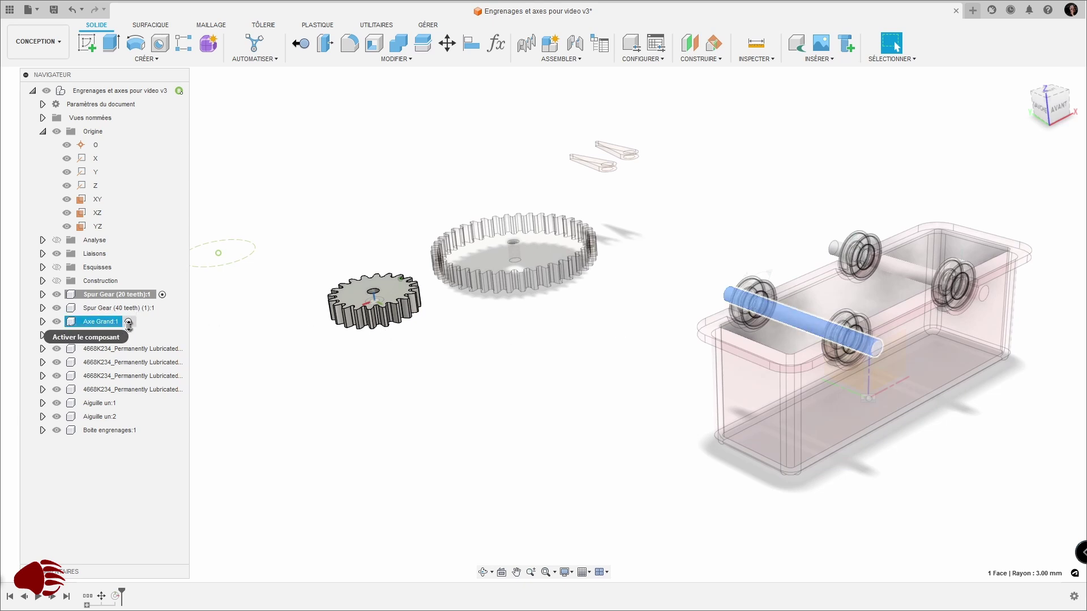
scroll(398, 183, up, 2)
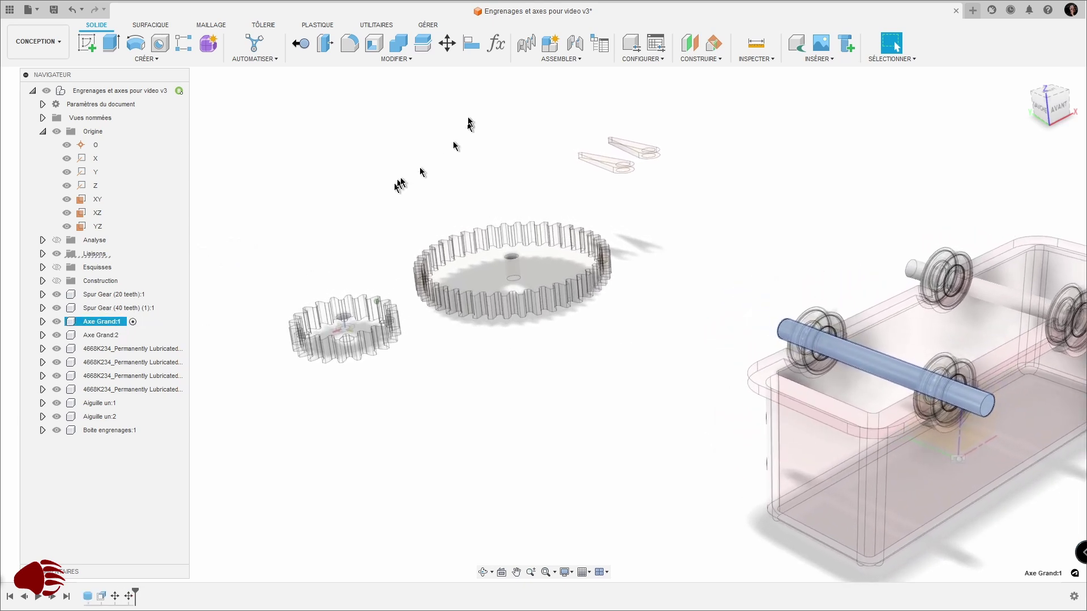
- Add a joint origin at the midpoint of the Axe Grand:1 shaft, keeping its angle and offsets at zero
click(561, 59)
click(553, 117)
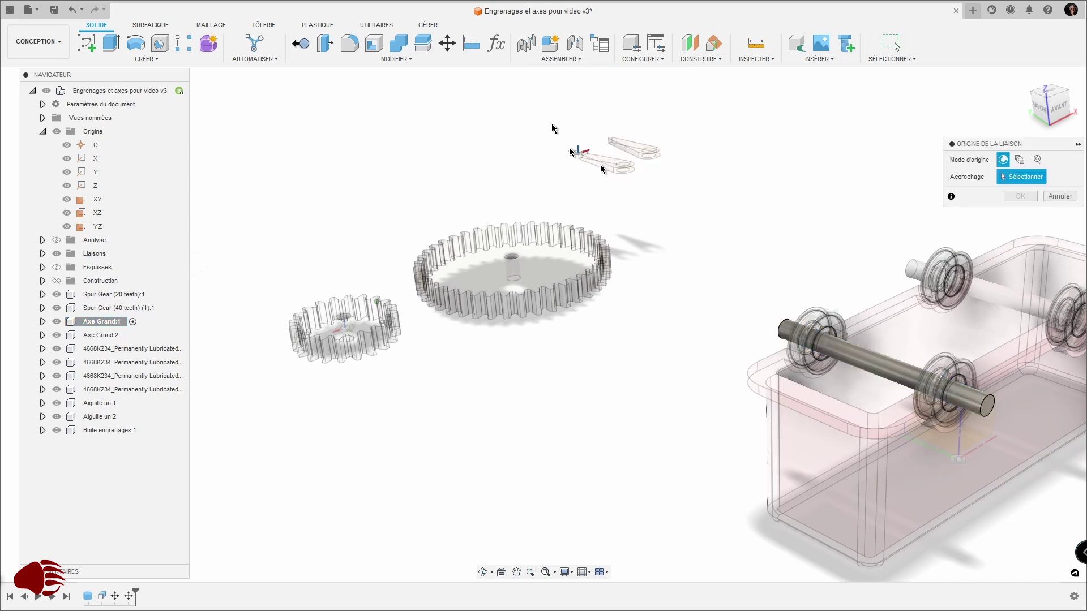
scroll(758, 317, up, 1)
scroll(777, 331, up, 1)
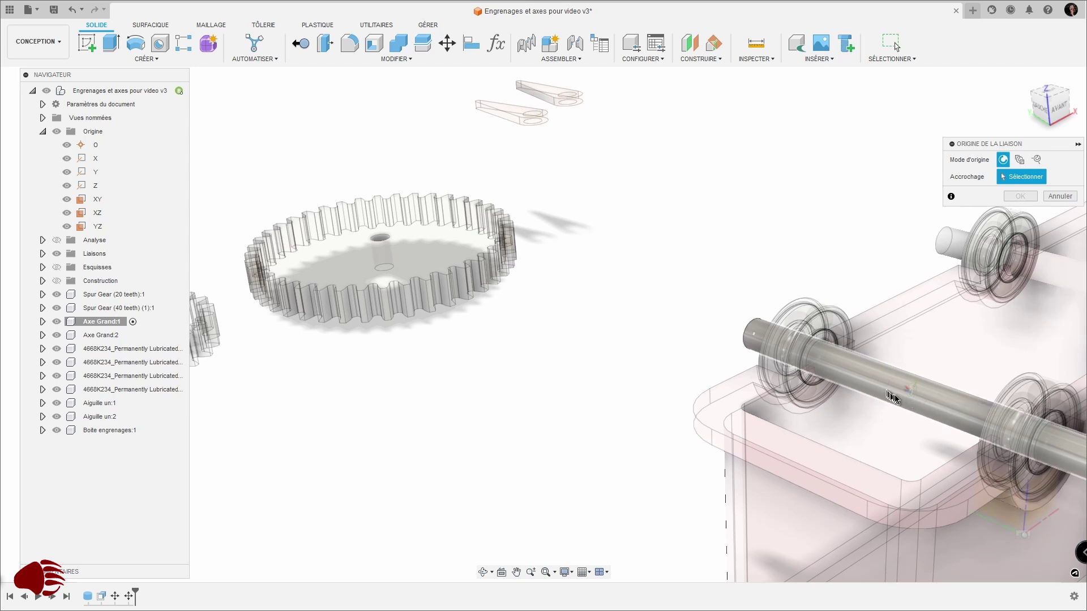
click(902, 399)
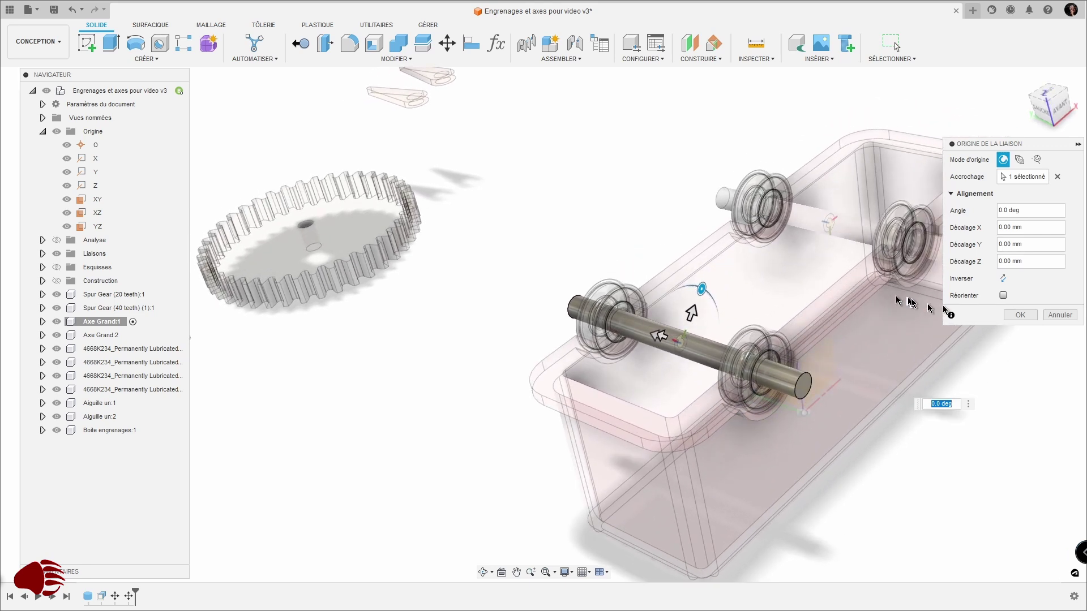
click(1013, 315)
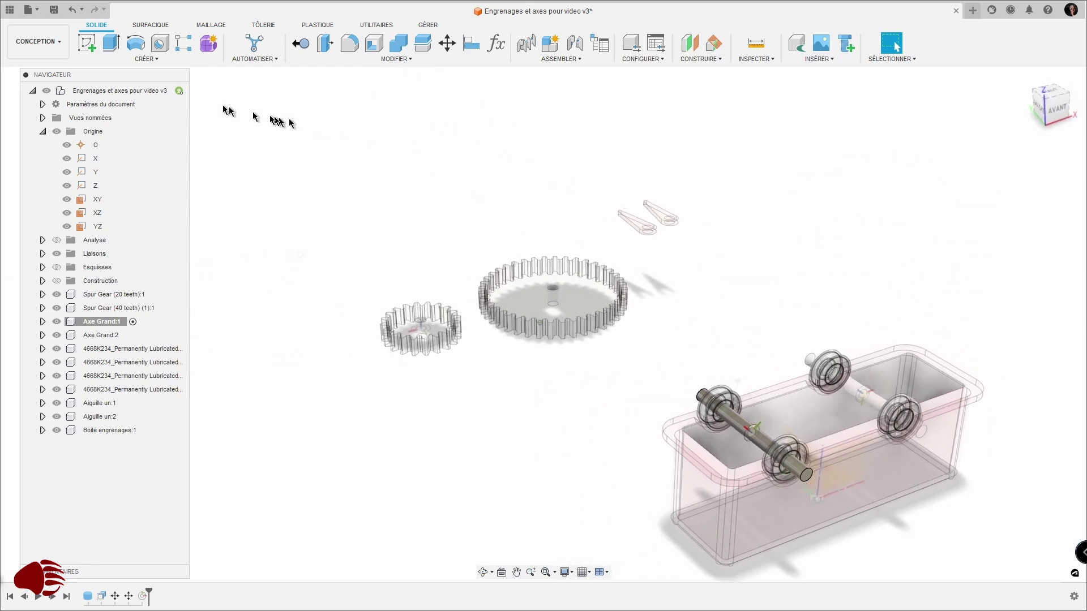
- Activate the top-level assembly and join the 20-tooth gear's joint origin to the Axe Grand:1 joint origin, at -90 deg with zero offsets
click(179, 91)
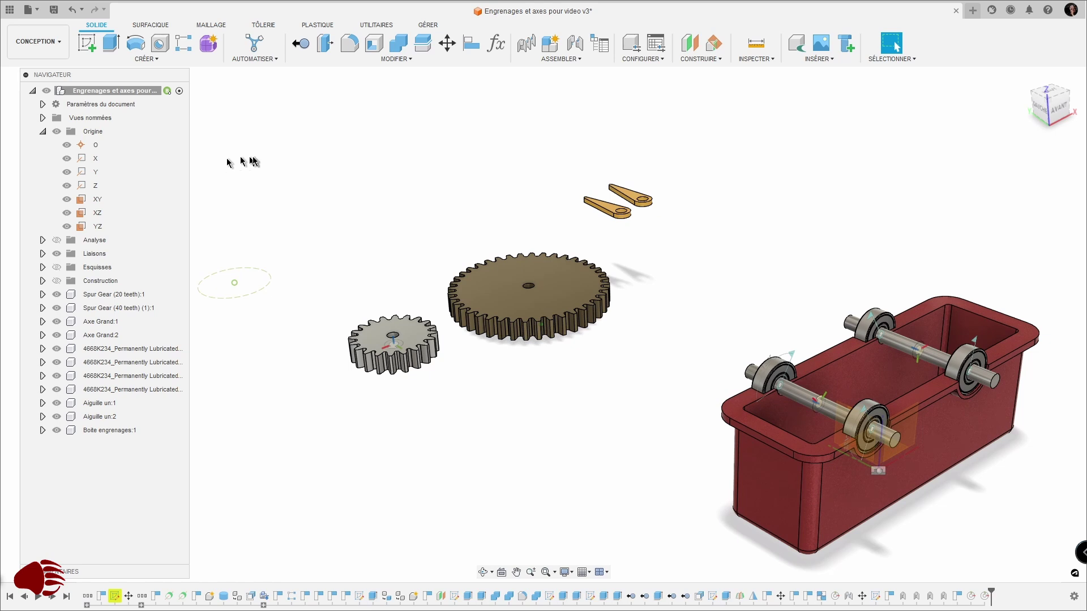
click(571, 61)
click(547, 85)
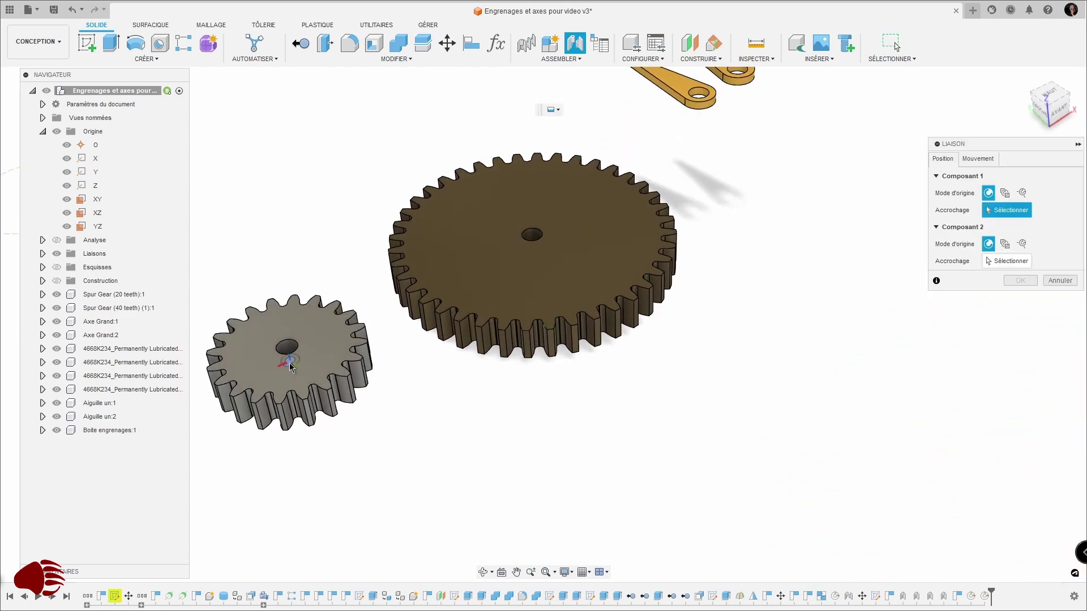
click(290, 367)
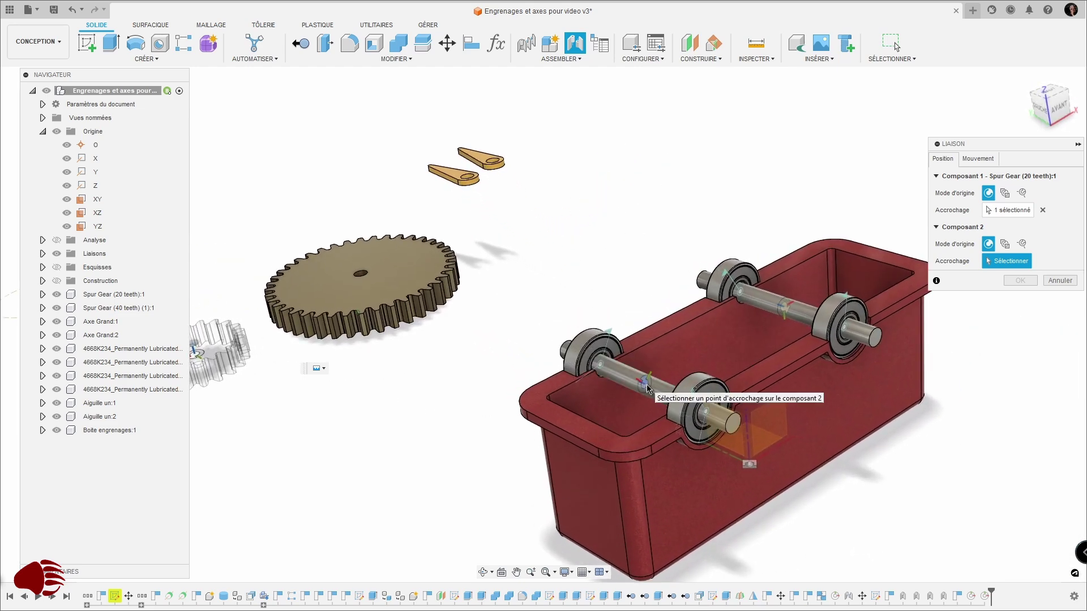
click(647, 387)
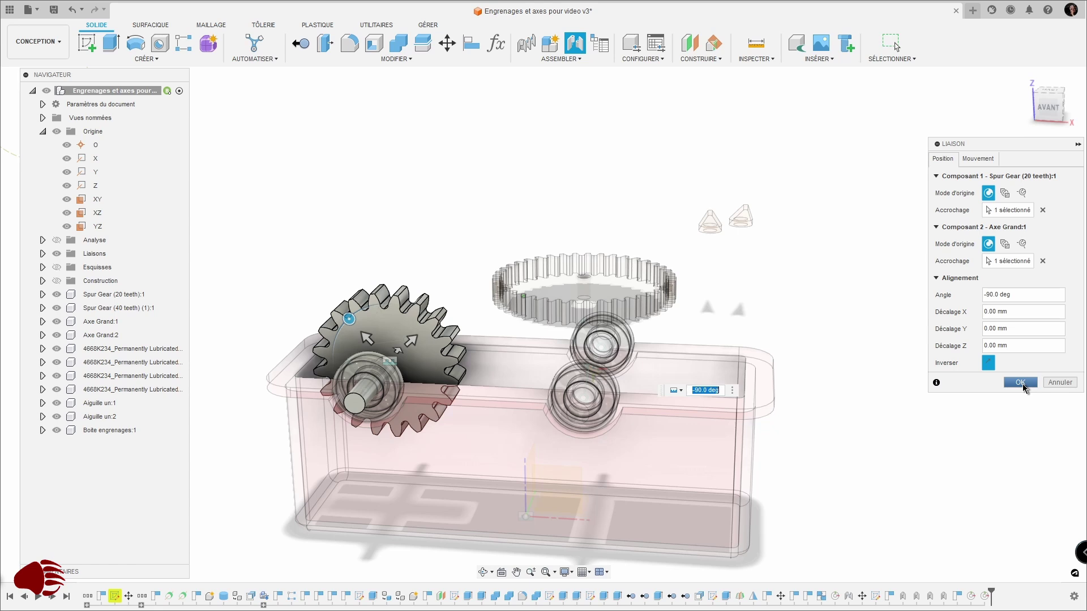
click(1021, 383)
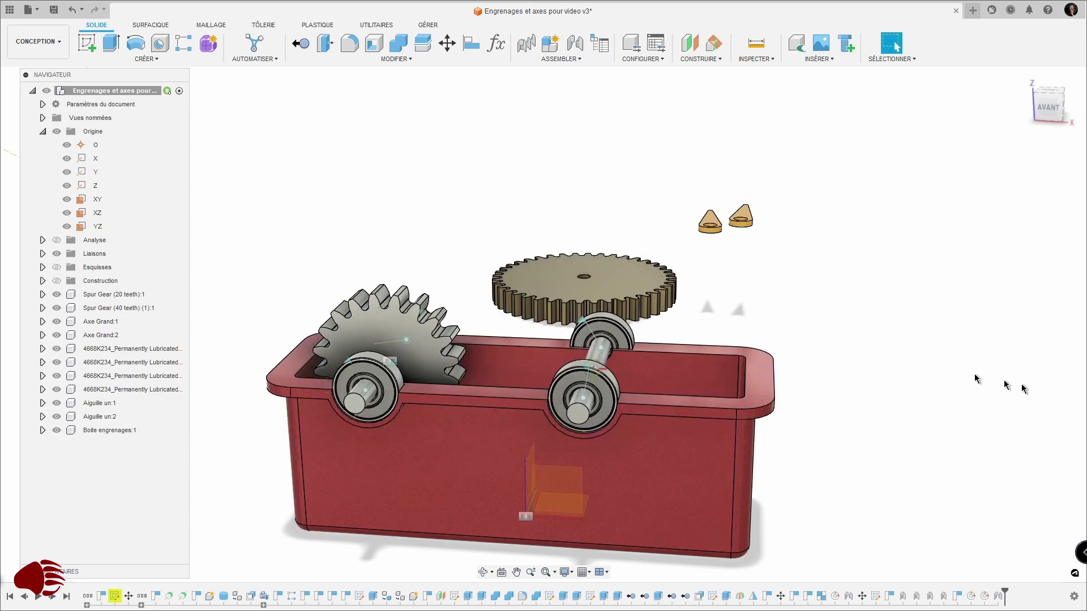
- Activate the Spur Gear (40 teeth) (1):1 component for editing in place
scroll(834, 263, up, 3)
shift+middle_drag(835, 264, 204, 247)
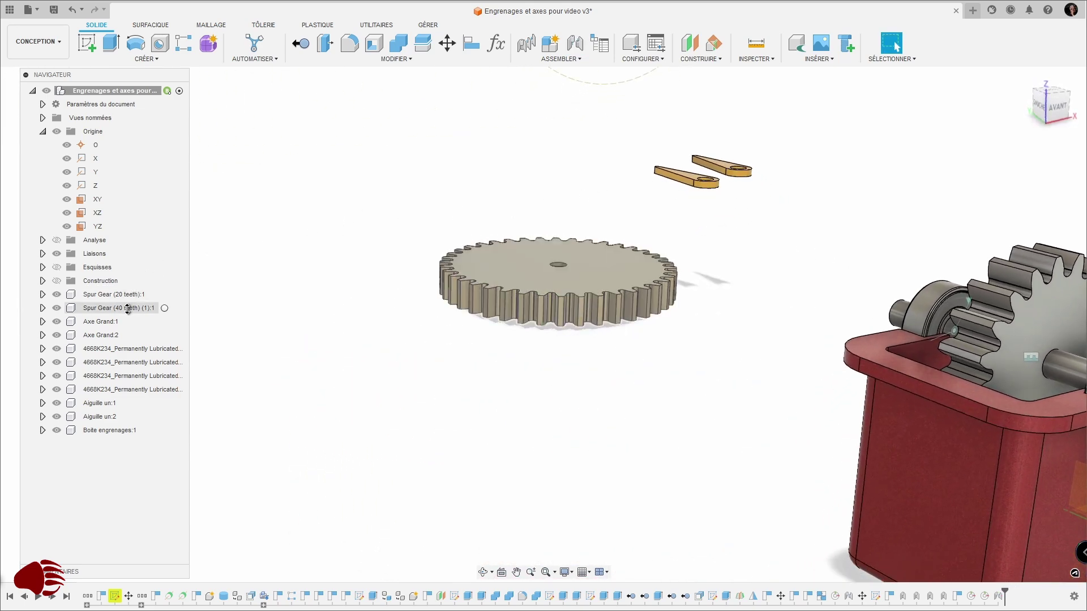
click(165, 308)
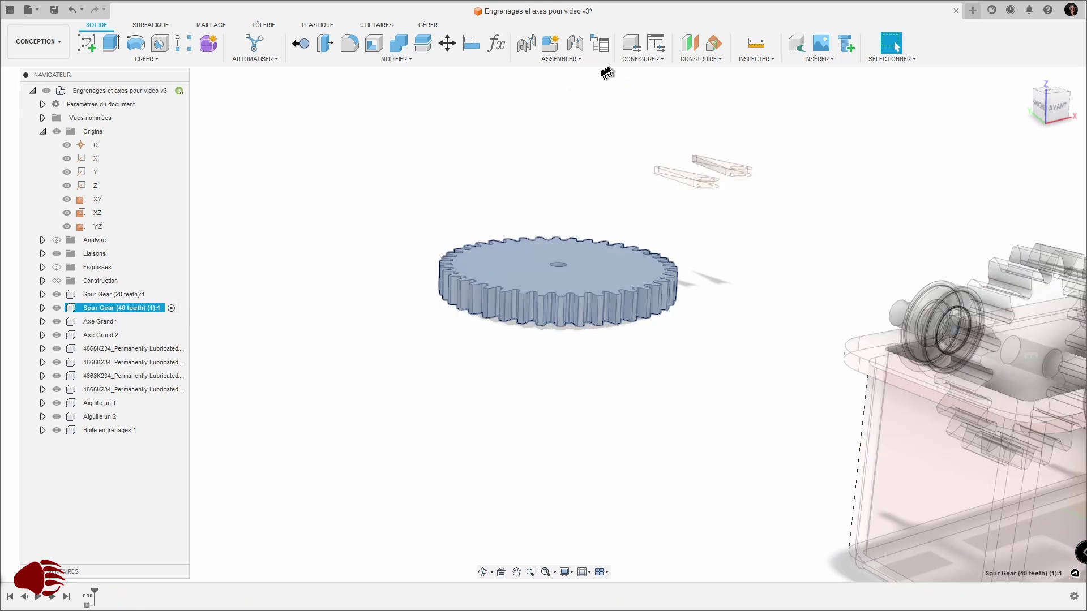
- Add a joint origin at the centre of the 40-tooth gear's bore with a Z offset of -5 mm
click(560, 60)
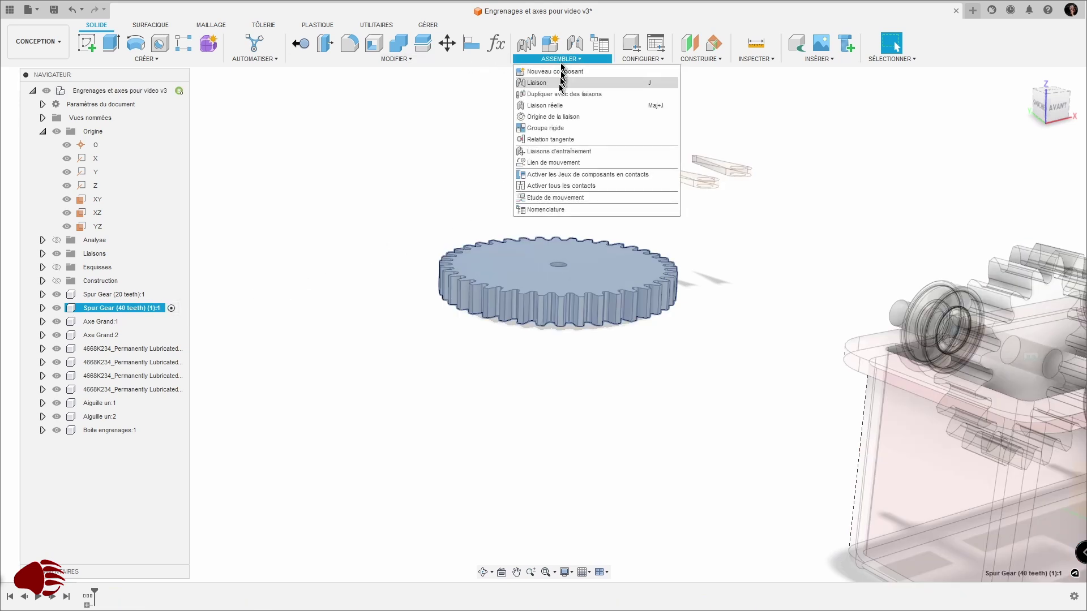
click(557, 116)
scroll(544, 177, up, 5)
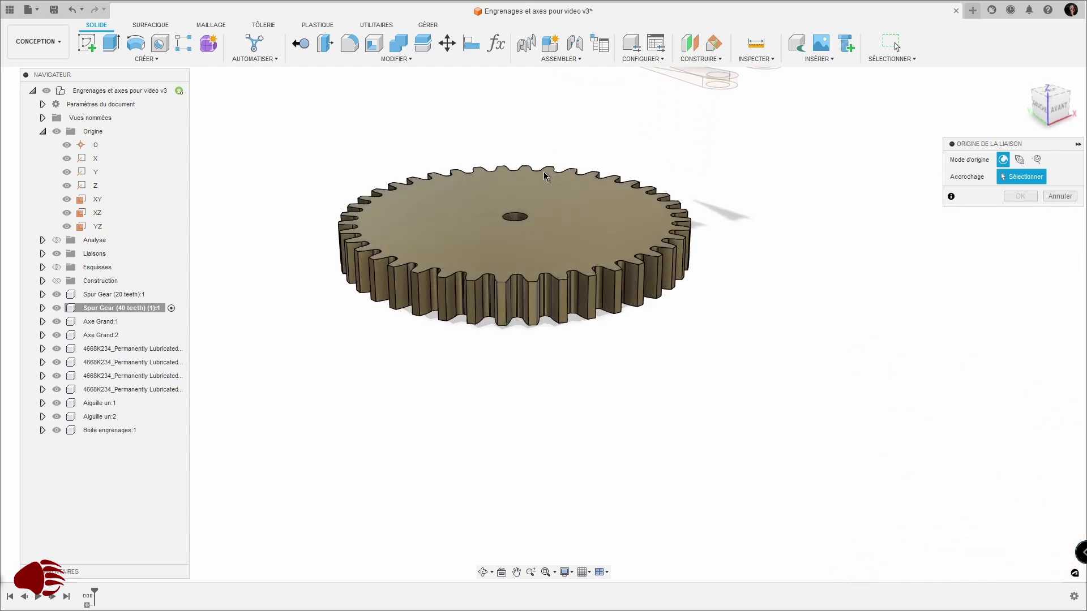
shift+middle_drag(509, 175, 512, 240)
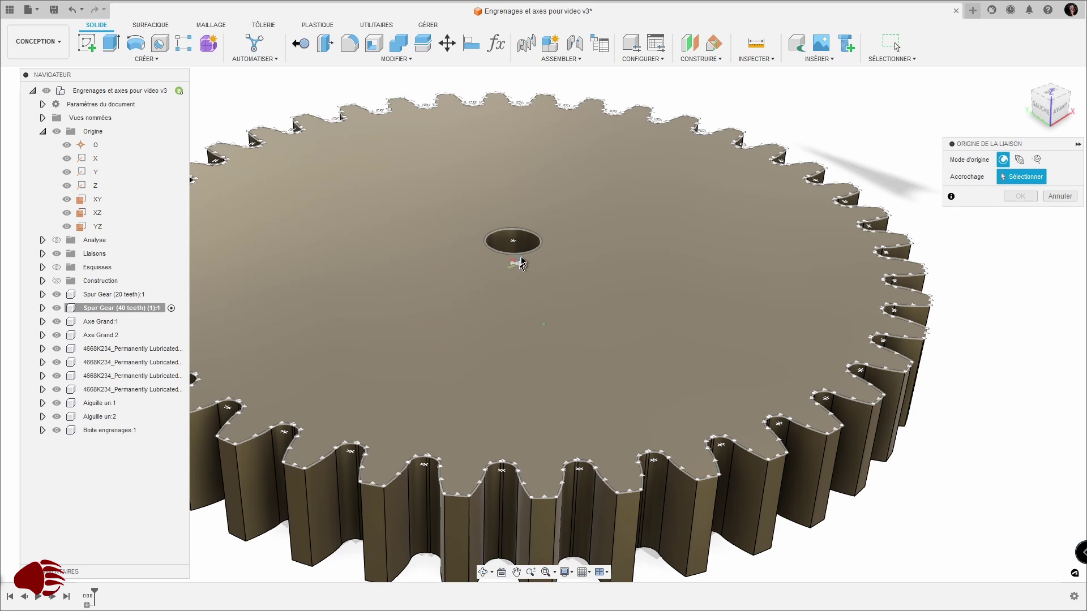
scroll(520, 255, up, 2)
scroll(527, 262, up, 1)
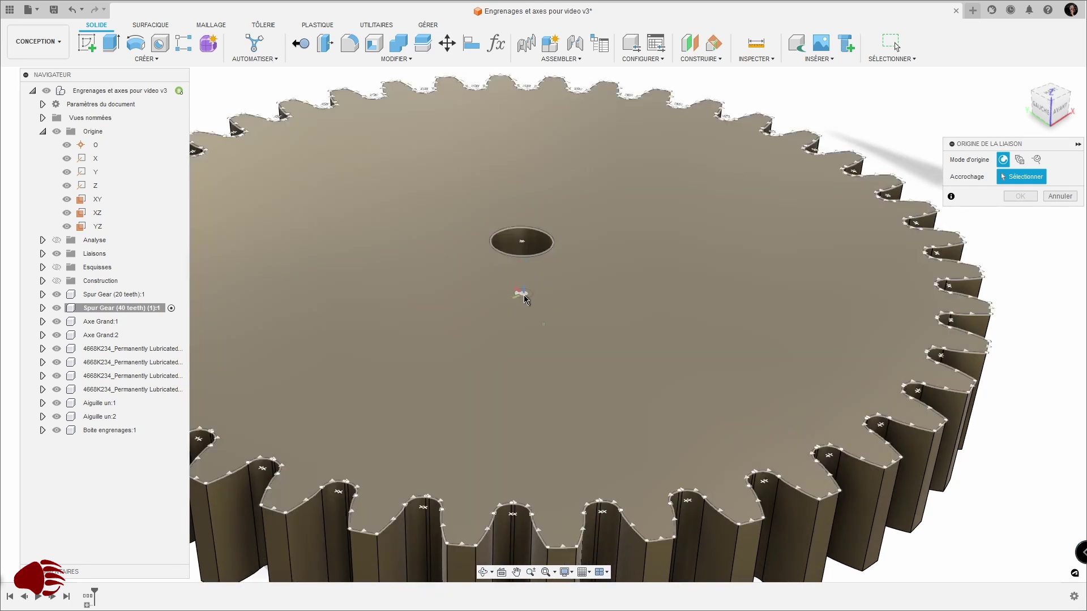
scroll(526, 265, up, 6)
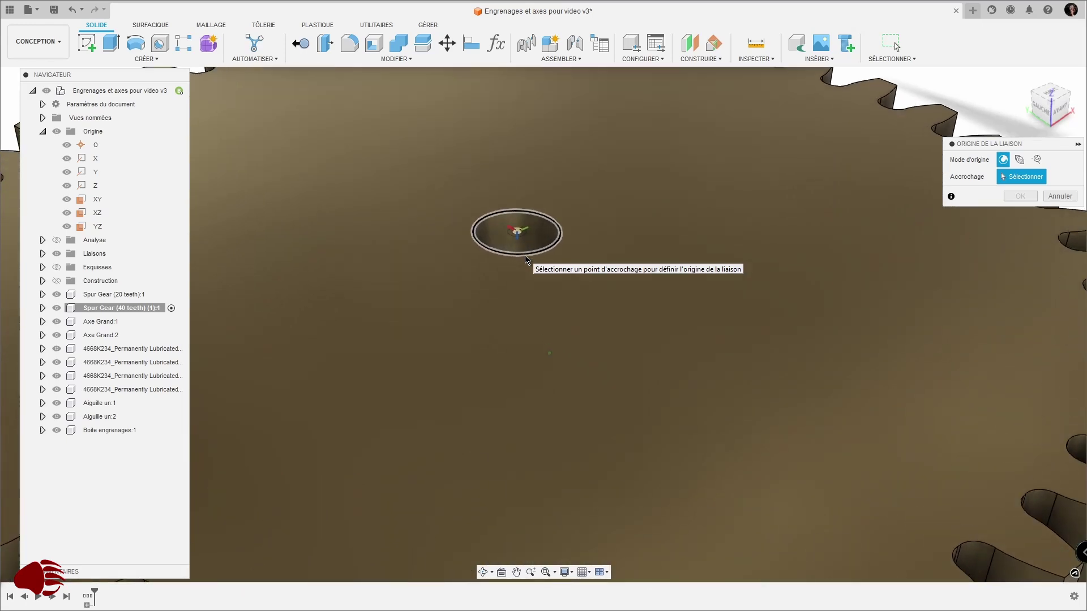
scroll(526, 274, up, 2)
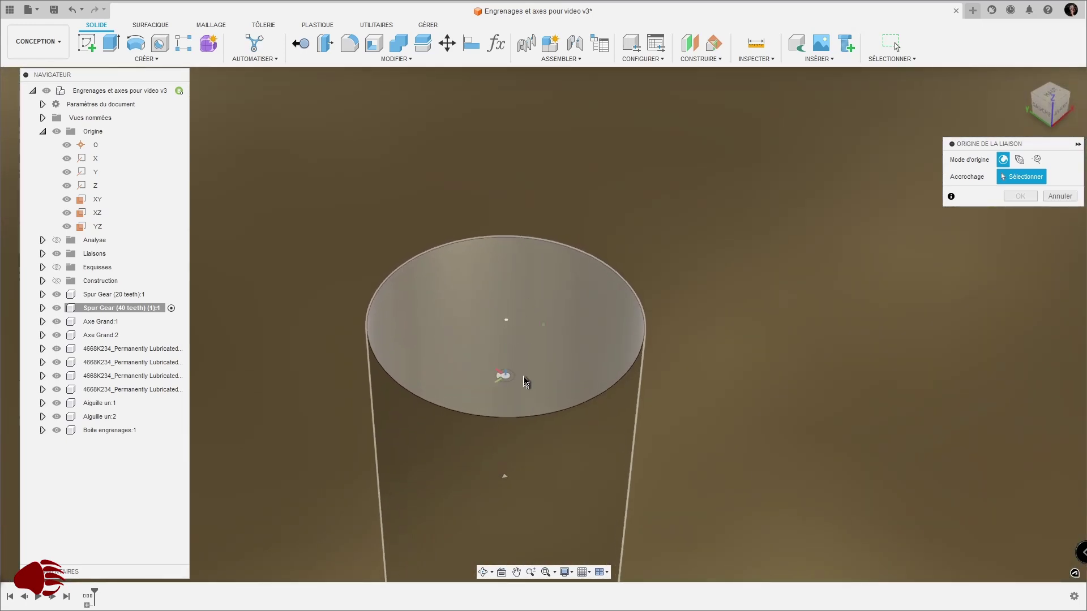
click(522, 323)
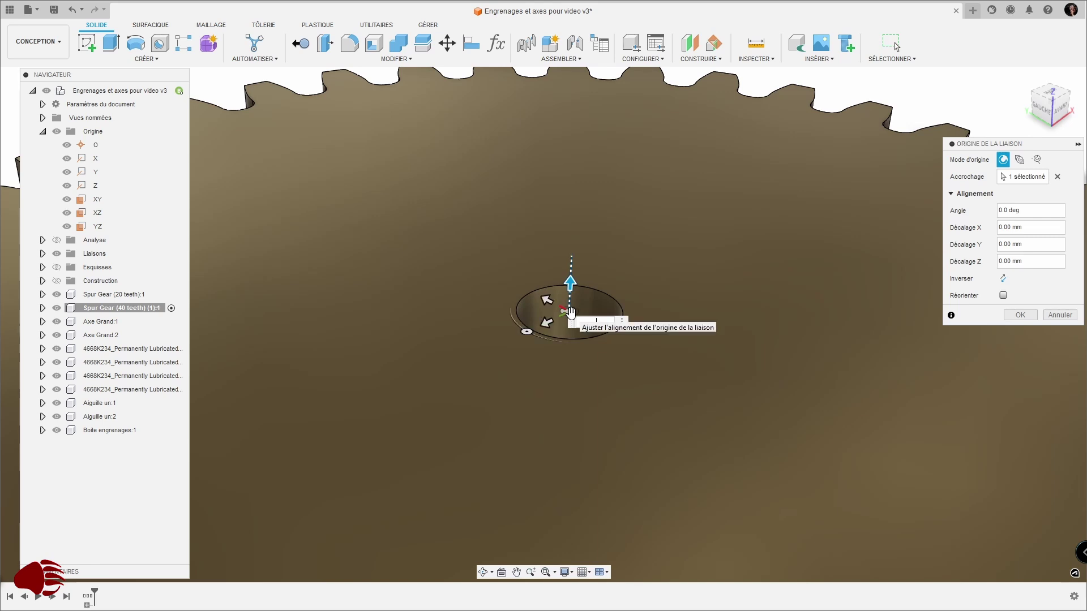
text(5)
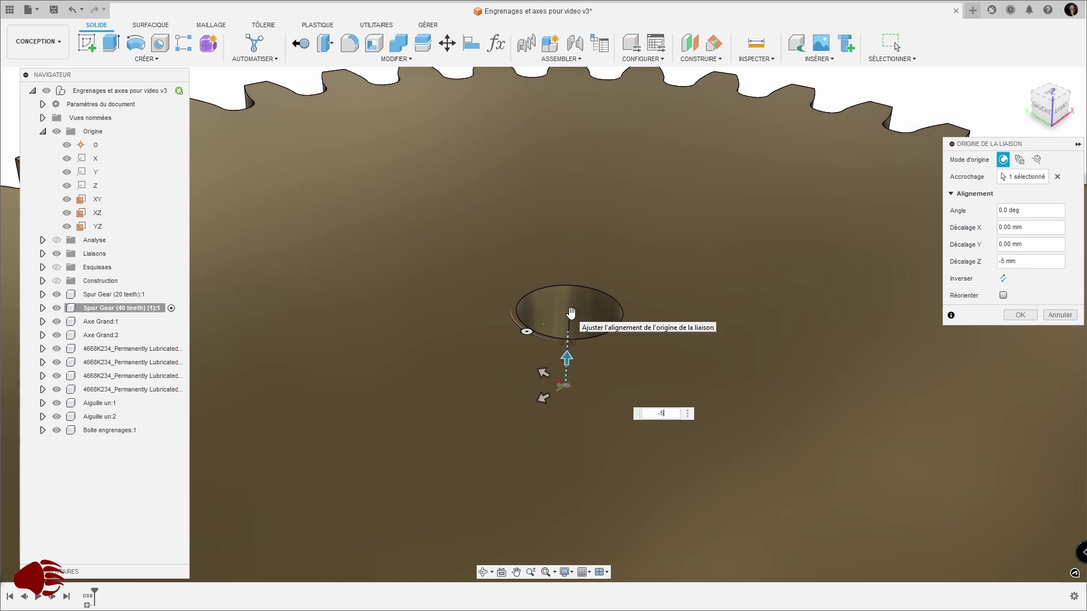
key(Return)
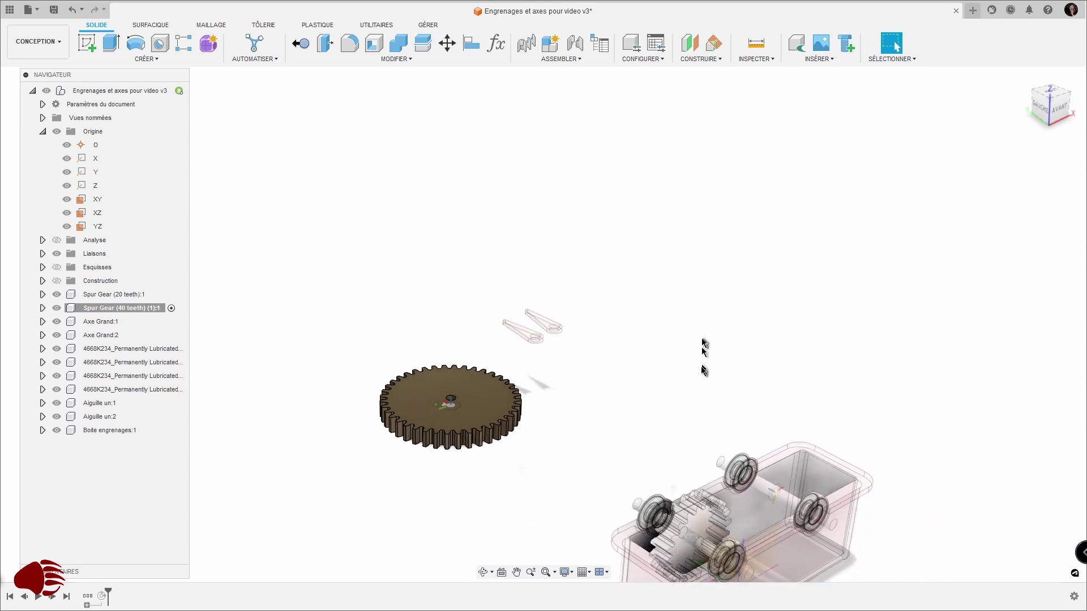
click(765, 483)
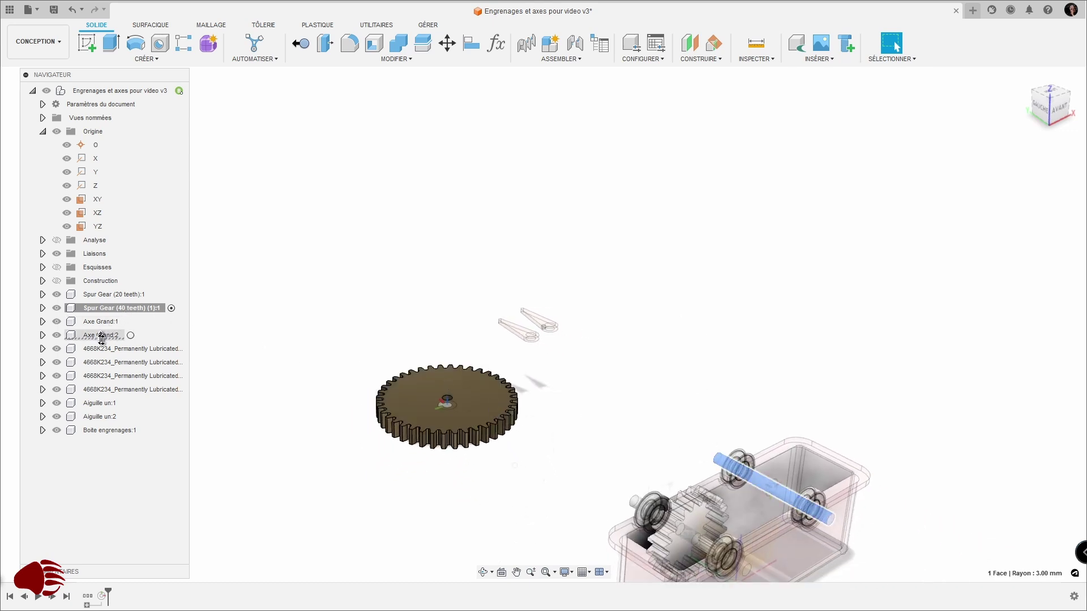
click(131, 335)
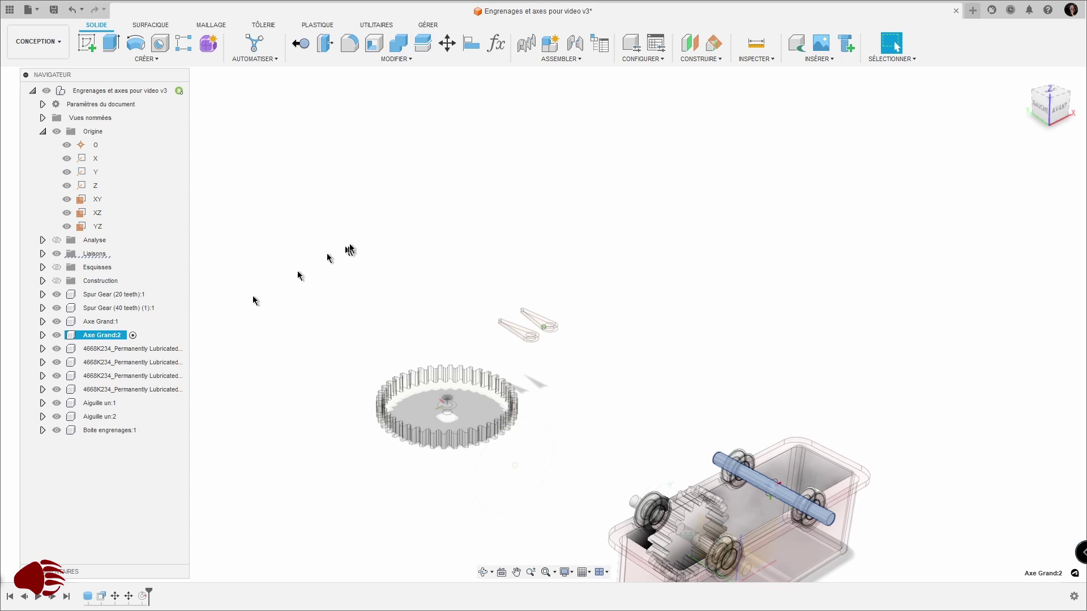
click(563, 59)
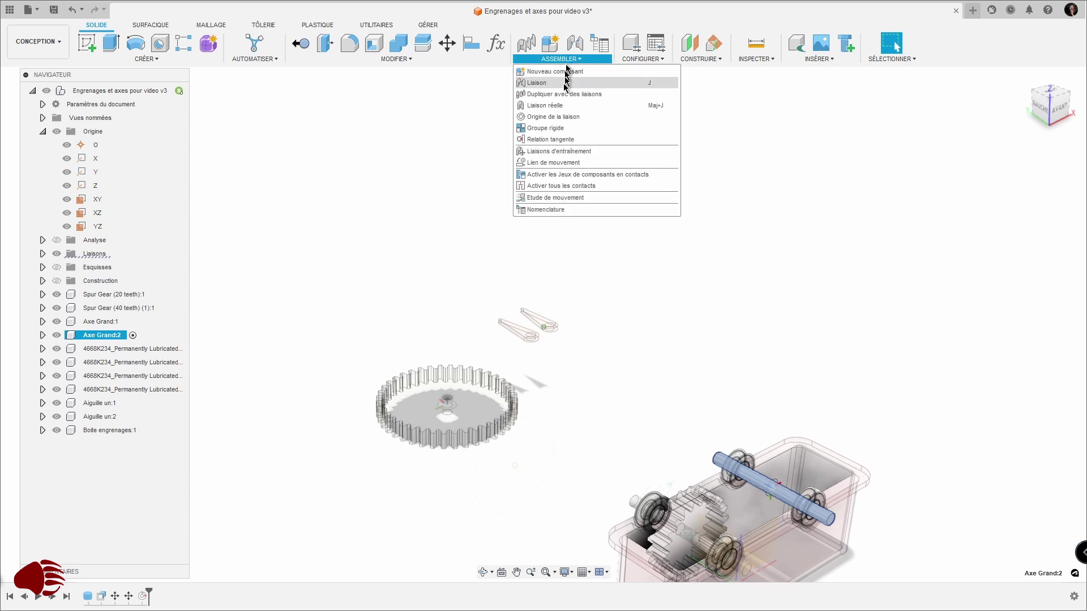
click(557, 117)
scroll(626, 267, up, 5)
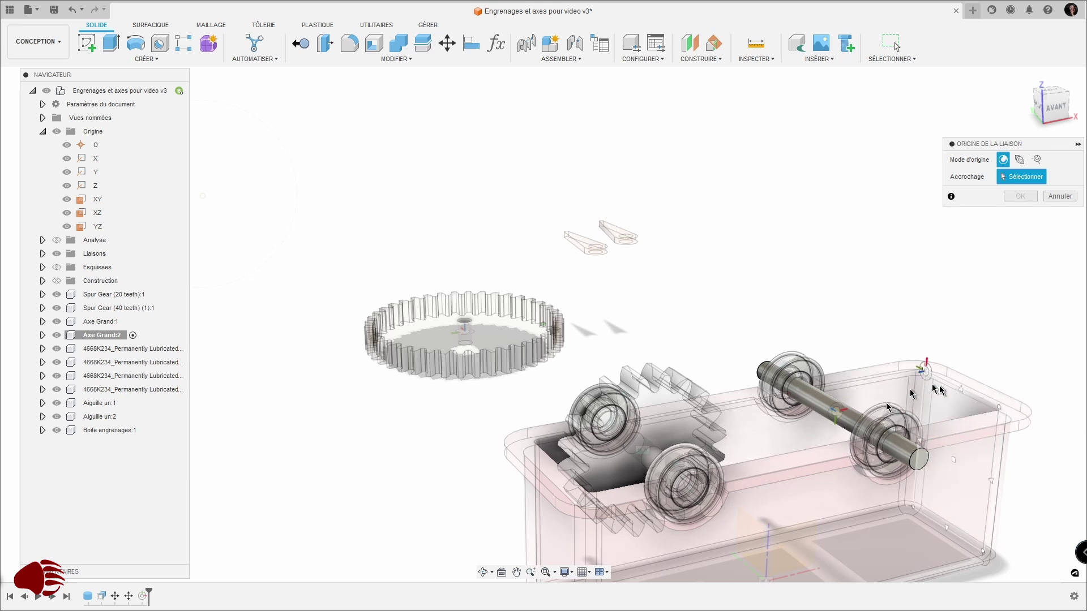
click(1066, 199)
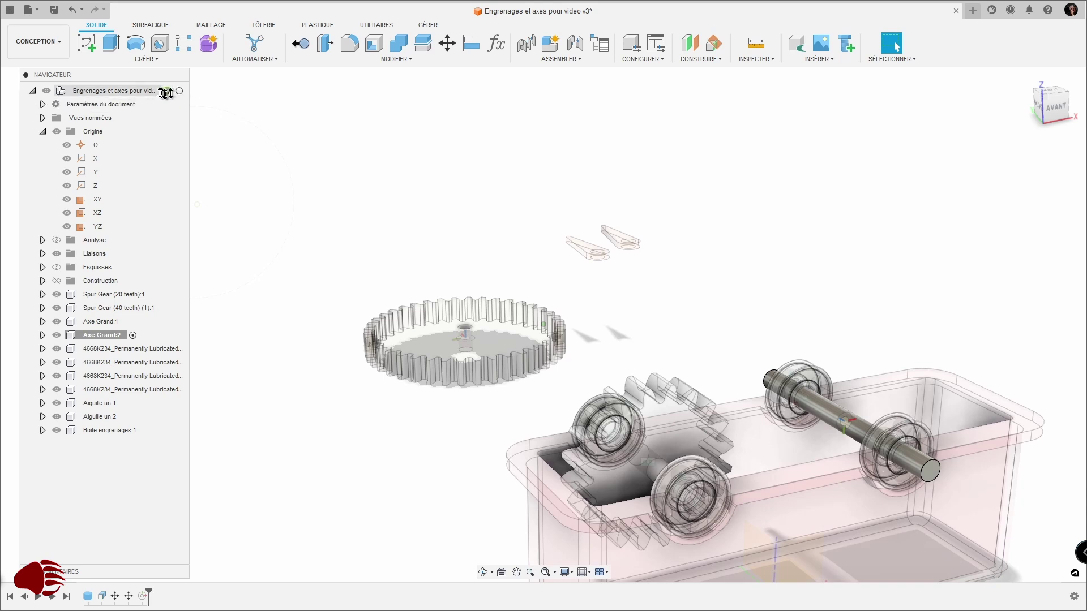
- Activate the top-level assembly and join the 40-tooth gear's joint origin to the Axe Grand:2 joint origin, at -90 deg with zero offsets
click(179, 91)
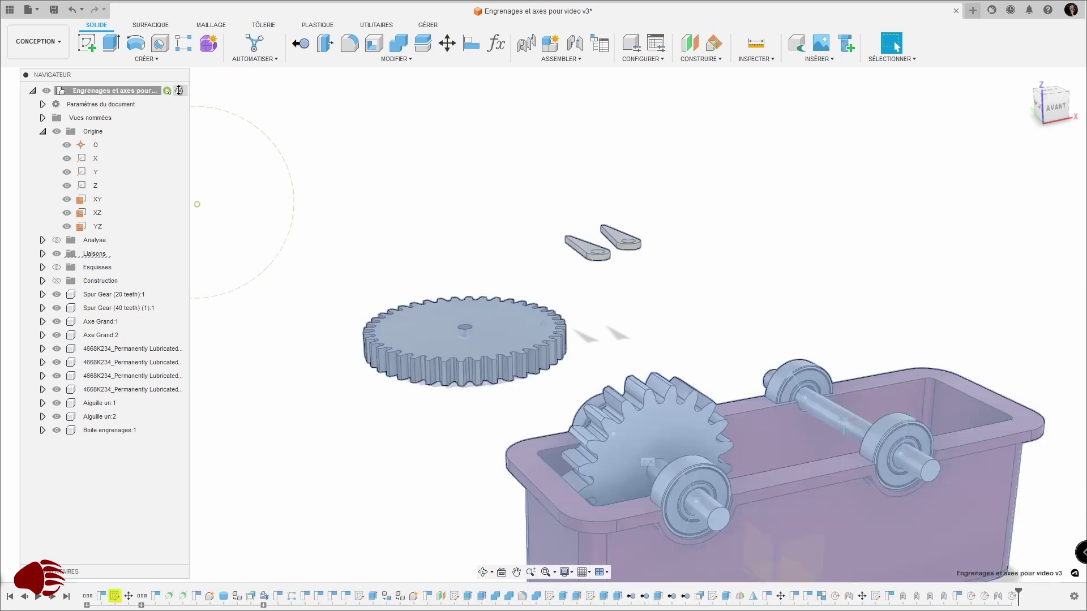
shift+middle_drag(198, 109, 223, 153)
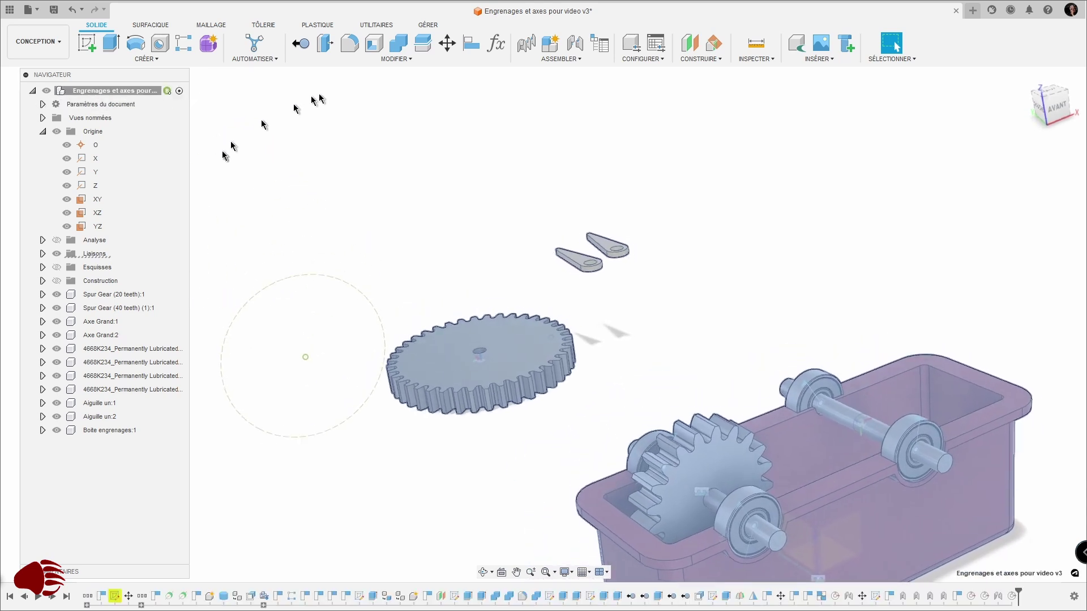
click(563, 59)
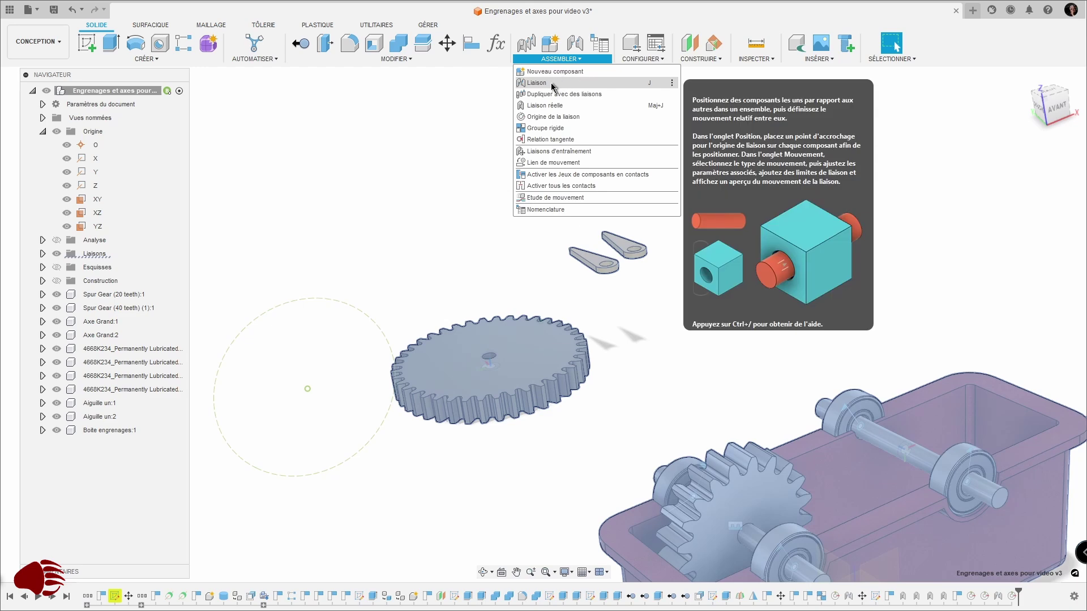
click(537, 83)
scroll(491, 413, up, 5)
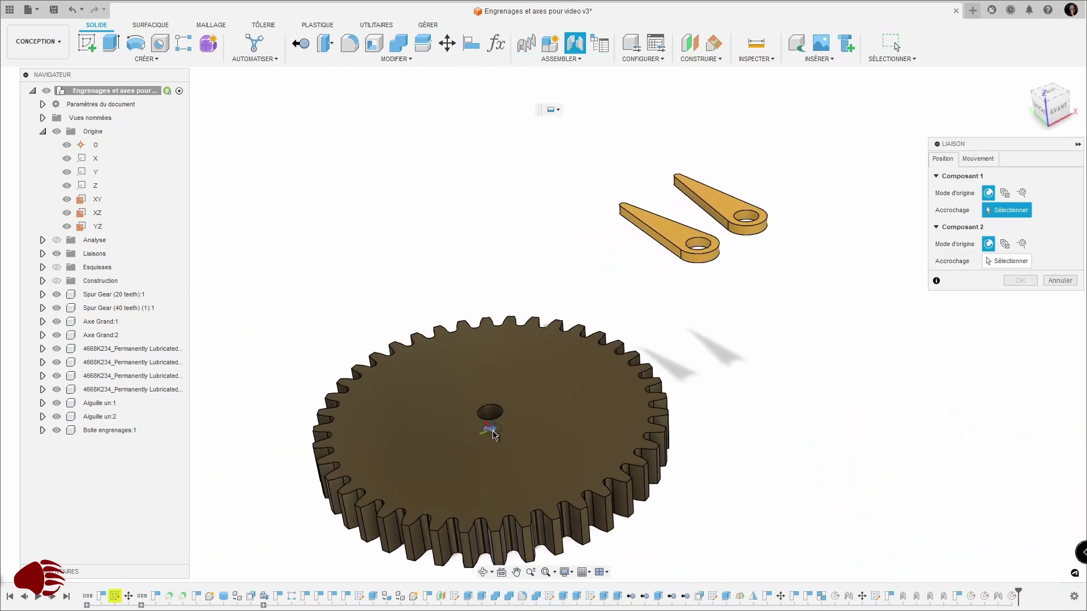
click(491, 433)
scroll(493, 435, down, 5)
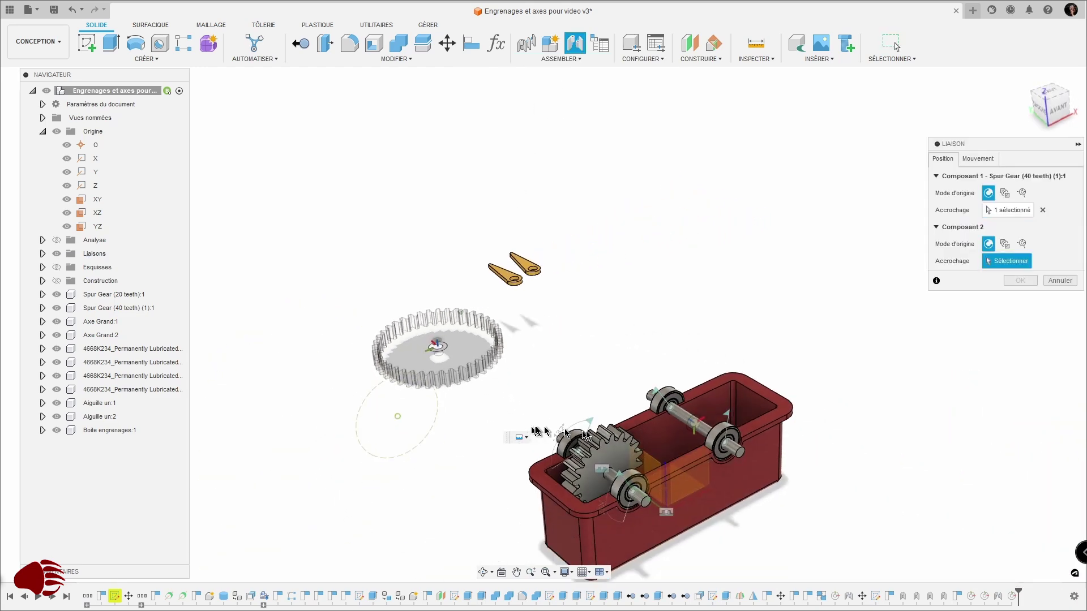
scroll(566, 433, up, 5)
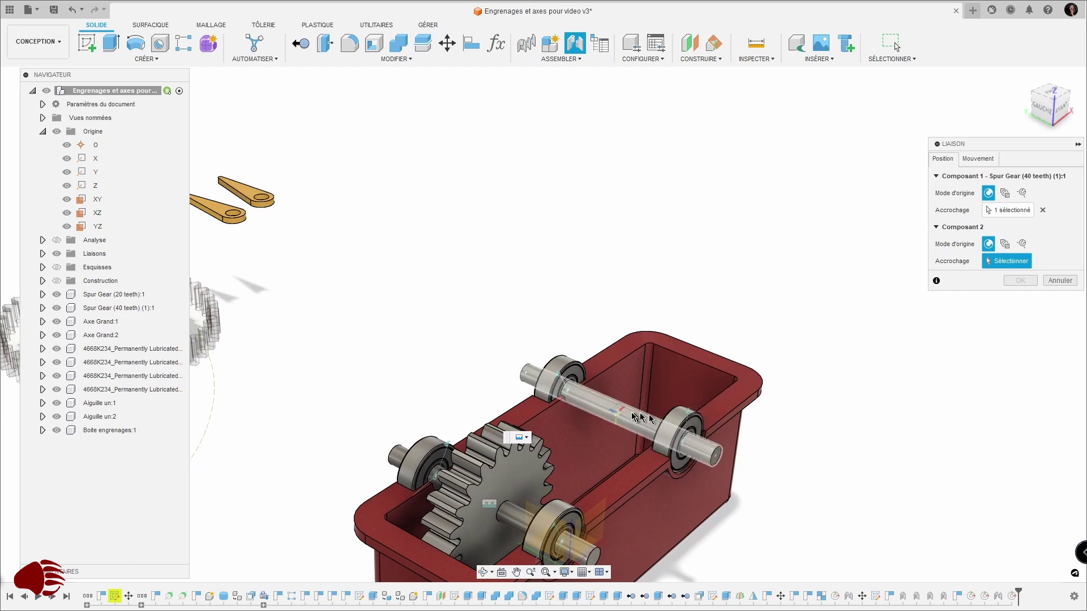
click(619, 416)
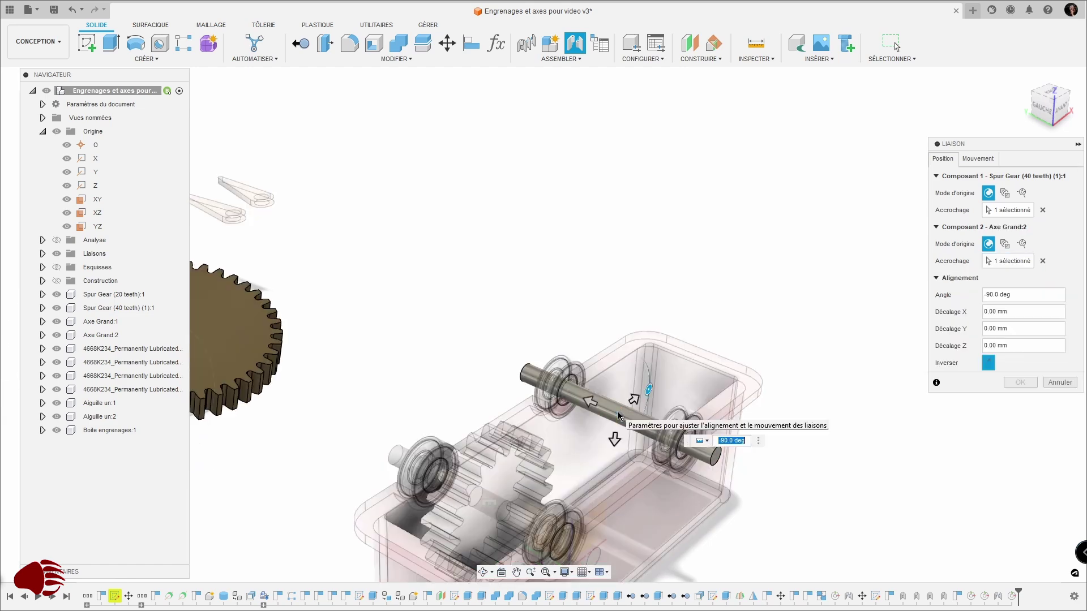
shift+middle_drag(618, 416, 784, 386)
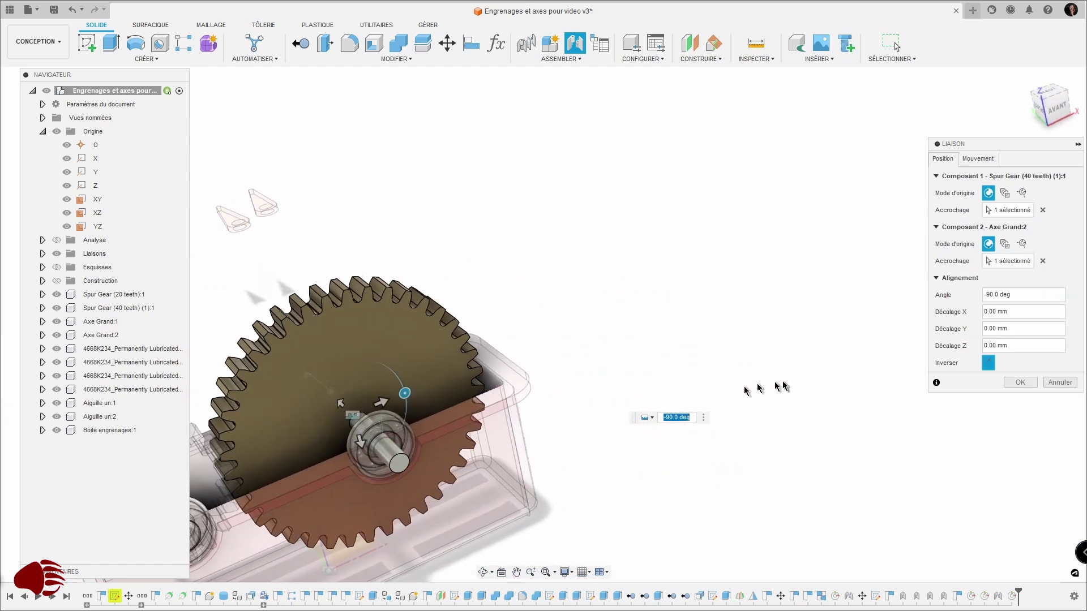
click(1020, 383)
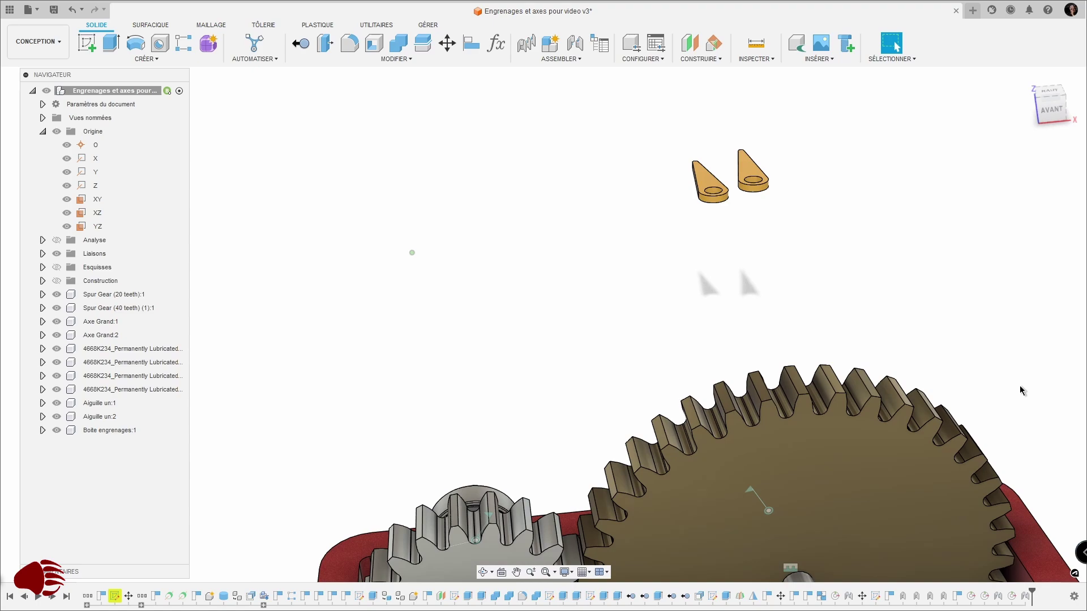
- Turn the 20-tooth gear slightly and hide the Boite engrenages:1 housing to examine how the two gears' teeth mesh
drag(552, 178, 520, 181)
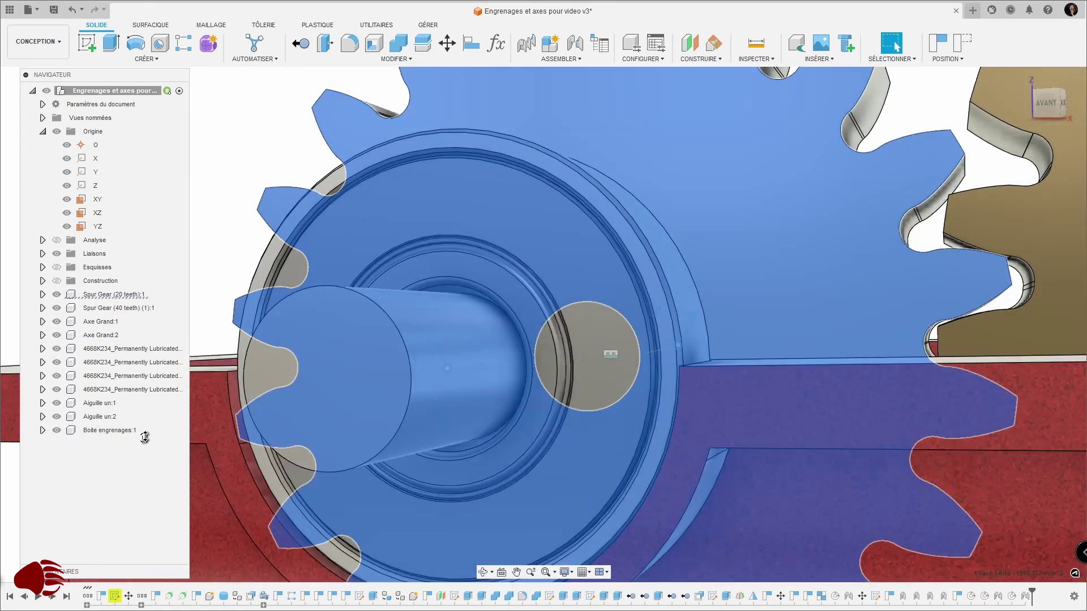
click(56, 430)
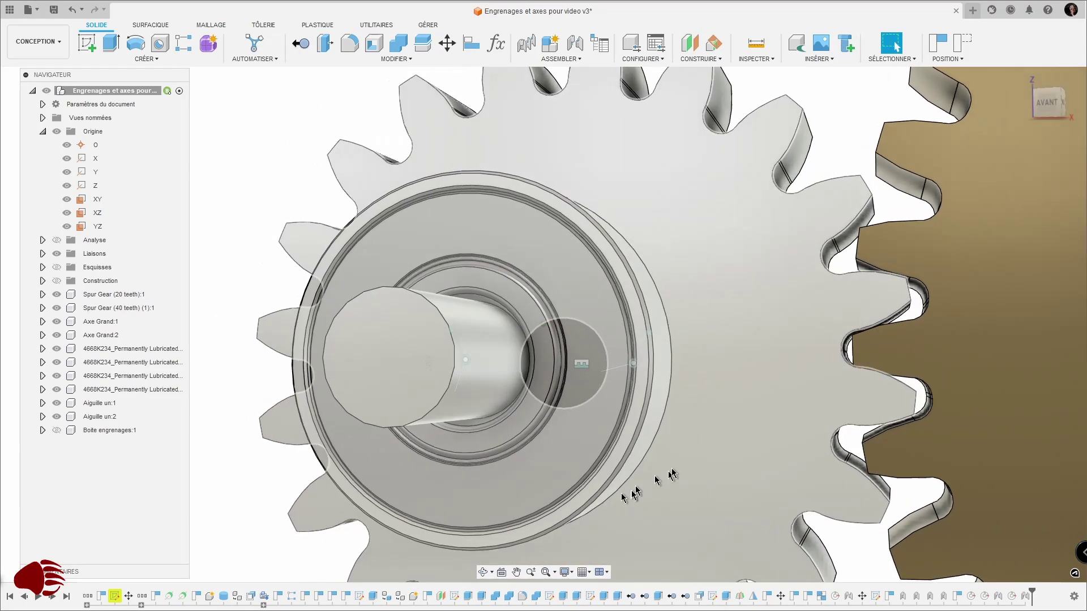
click(797, 399)
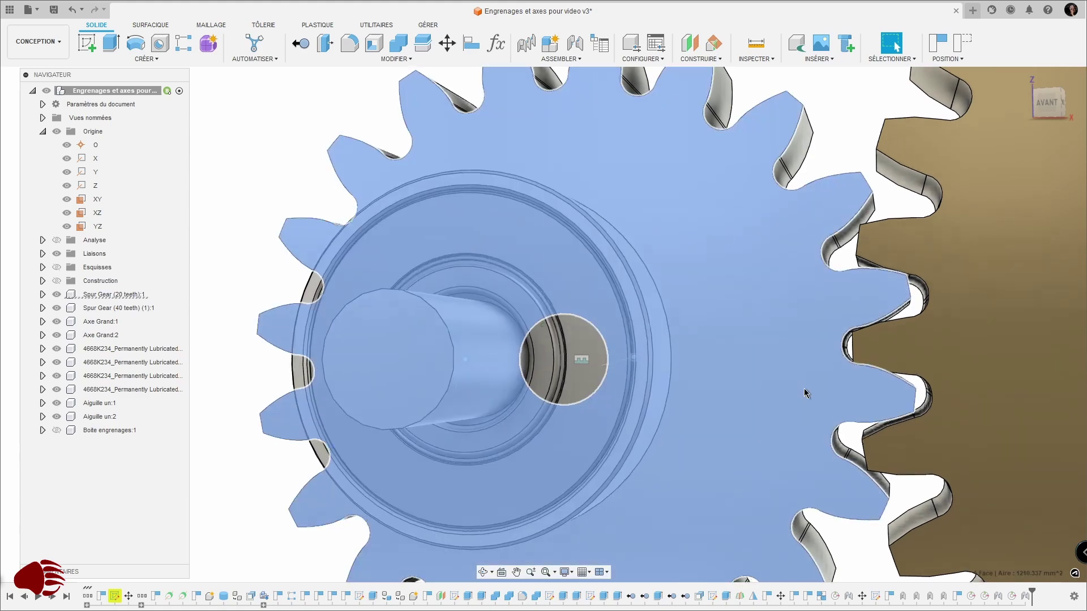
key(Escape)
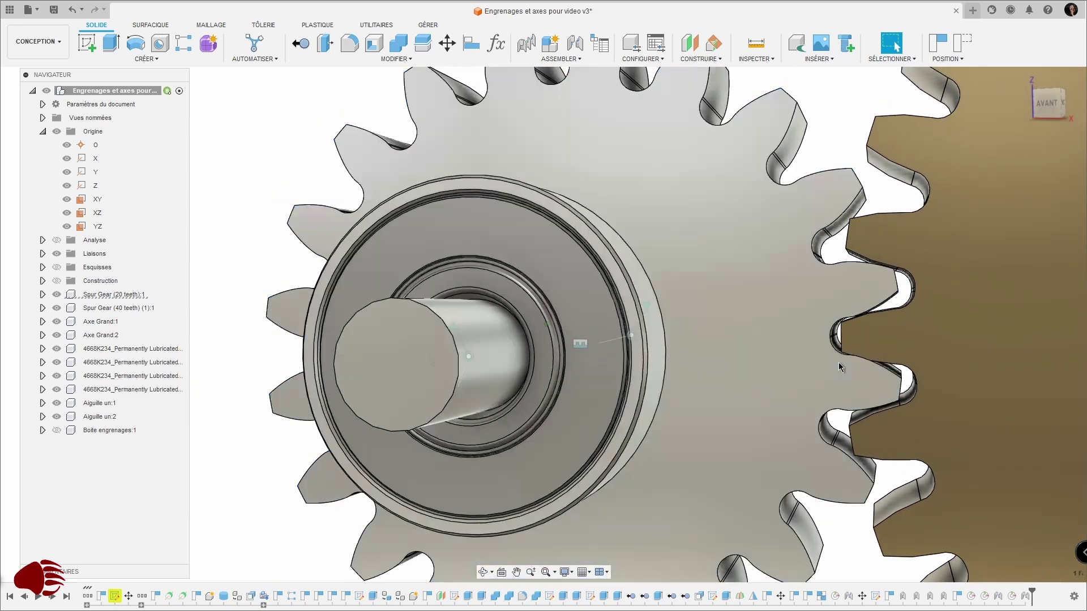
scroll(839, 362, up, 6)
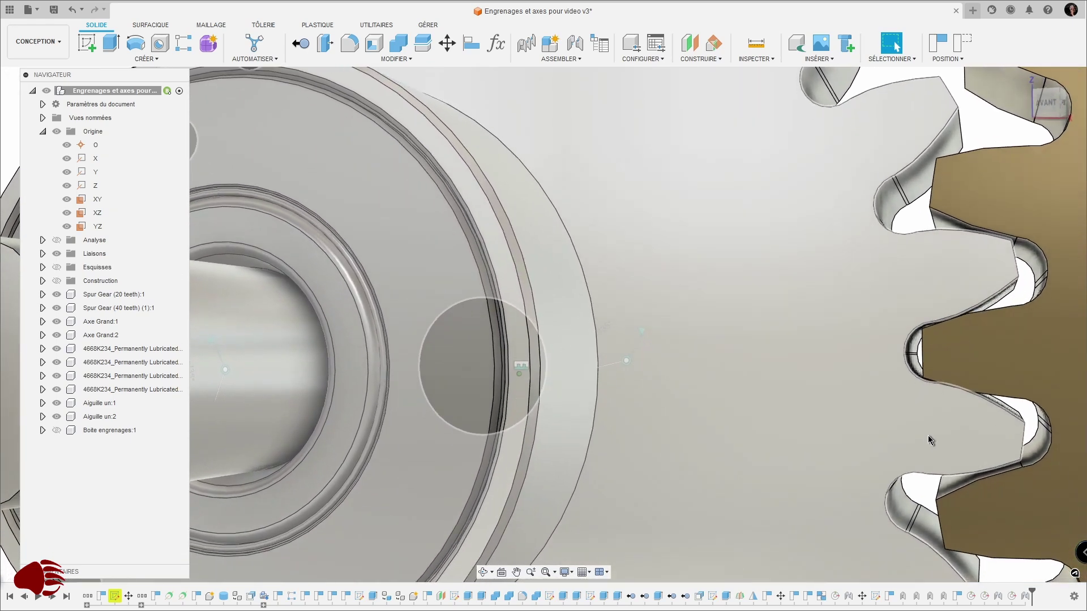
- Examine the meshing teeth of the two gears up close and show the Boite engrenages:1 housing again
click(929, 436)
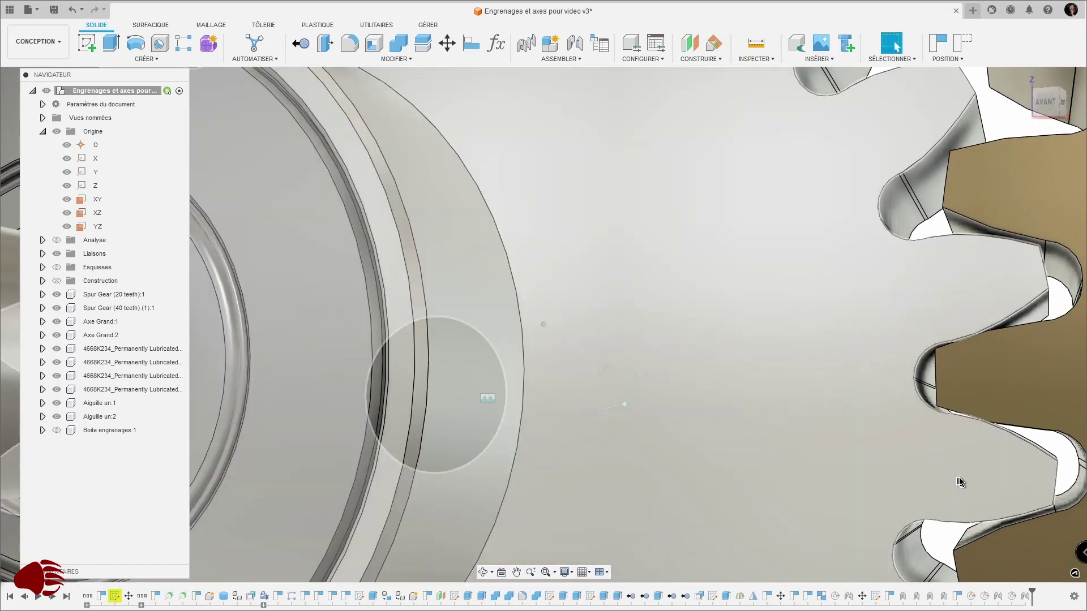
click(961, 478)
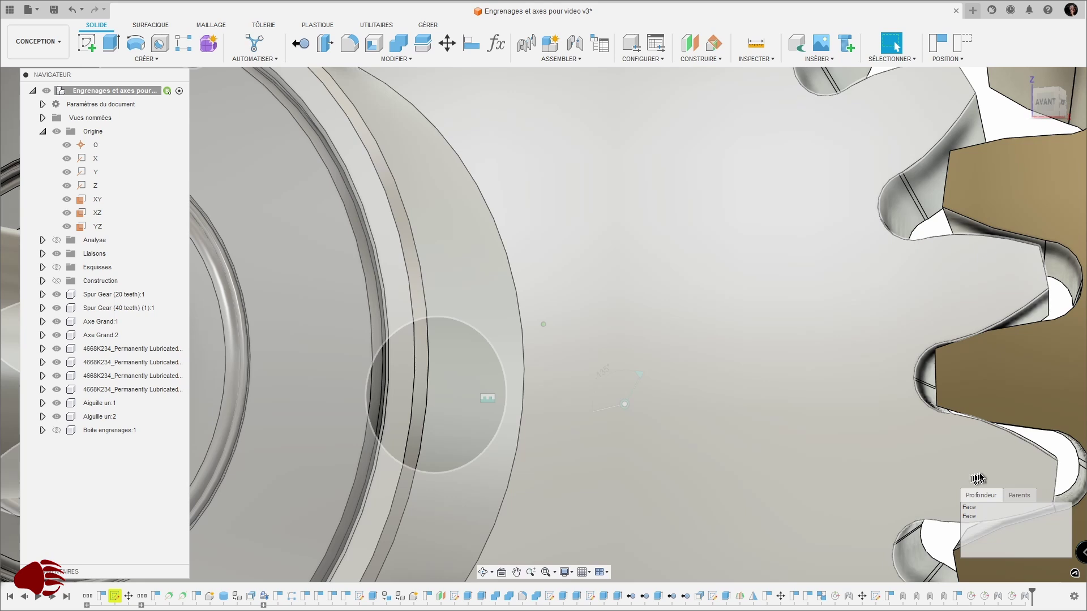
click(982, 477)
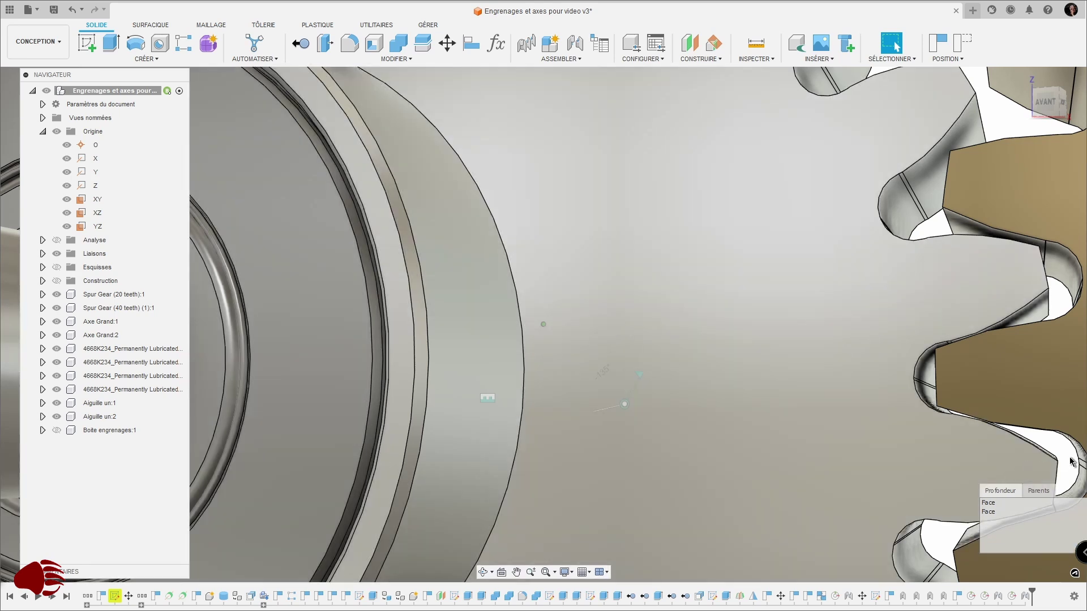
click(1069, 458)
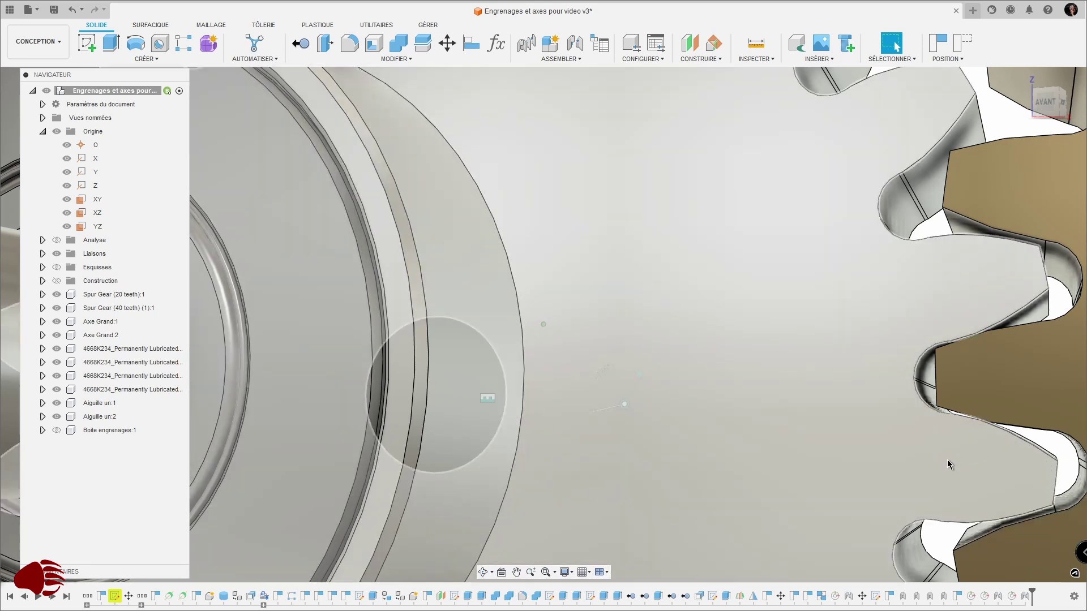
click(948, 461)
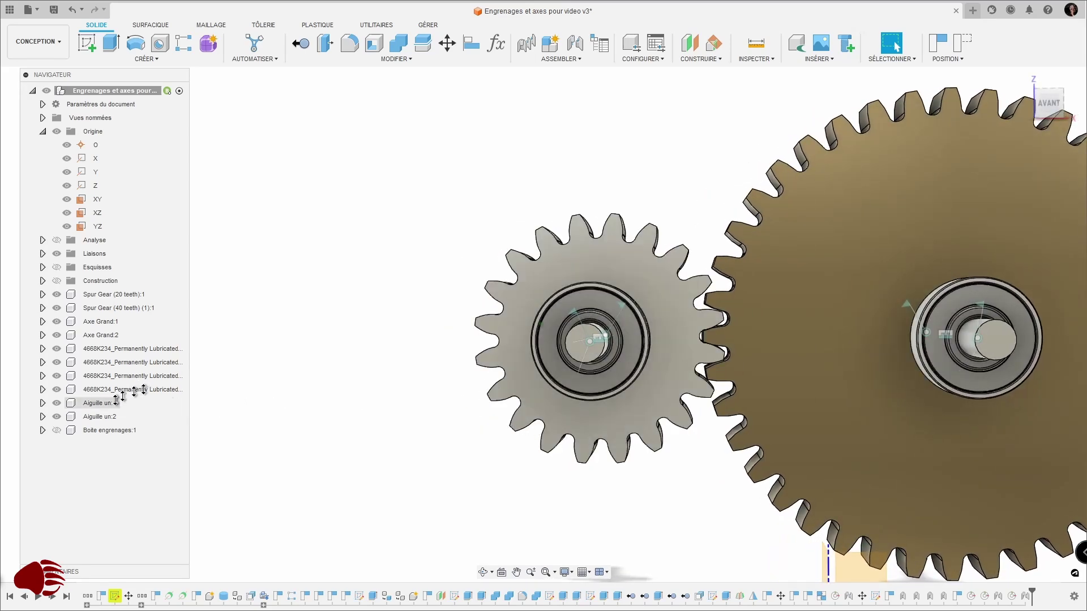
click(58, 430)
click(58, 431)
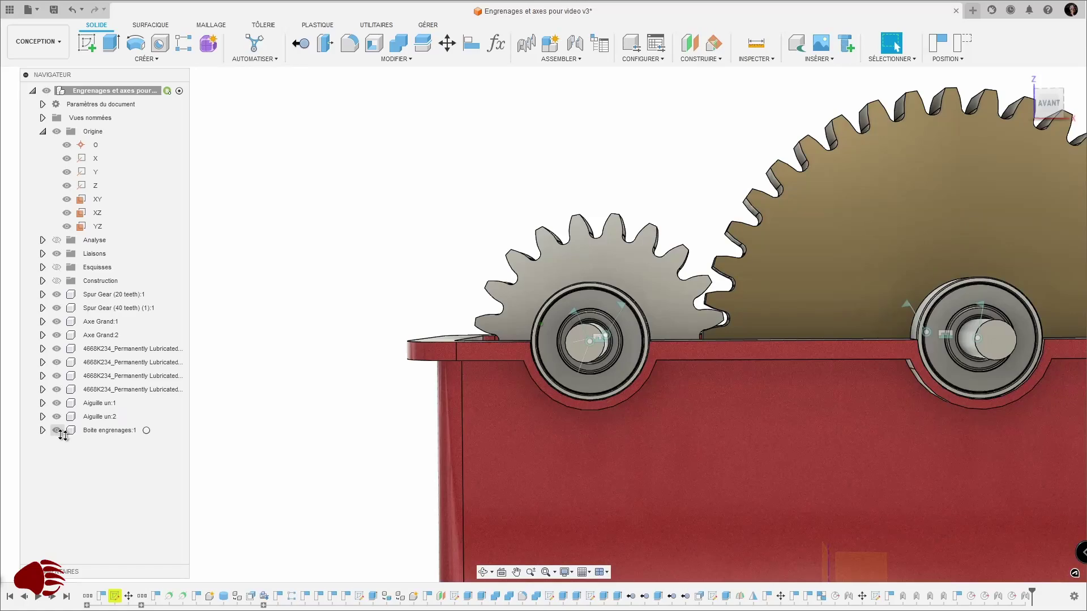
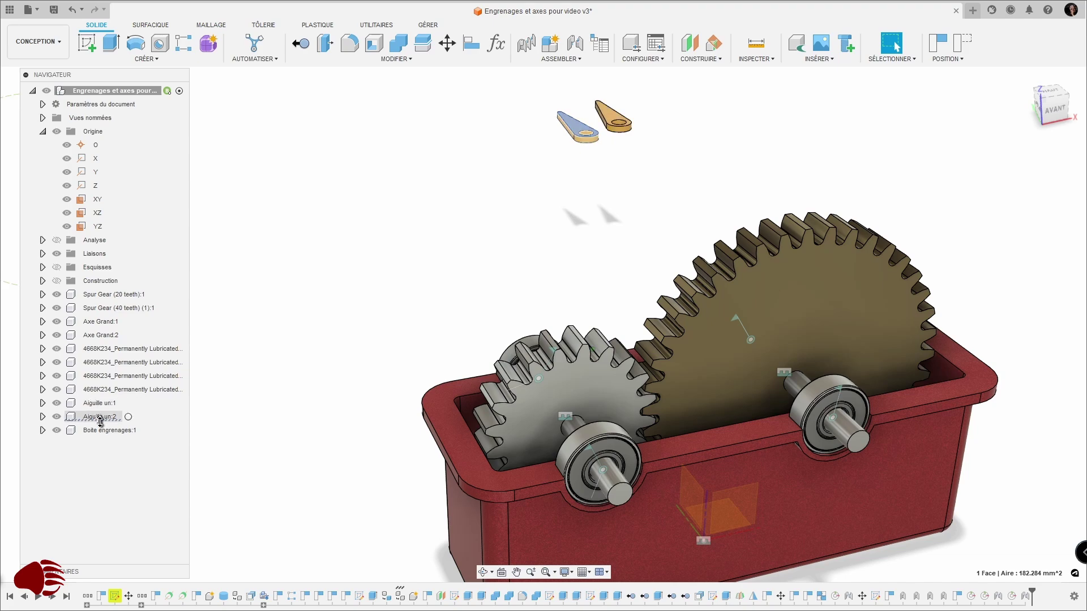
- Activate Aiguille un:2 and add a joint origin at the centre of its hole, capturing the moved components' positions
click(129, 416)
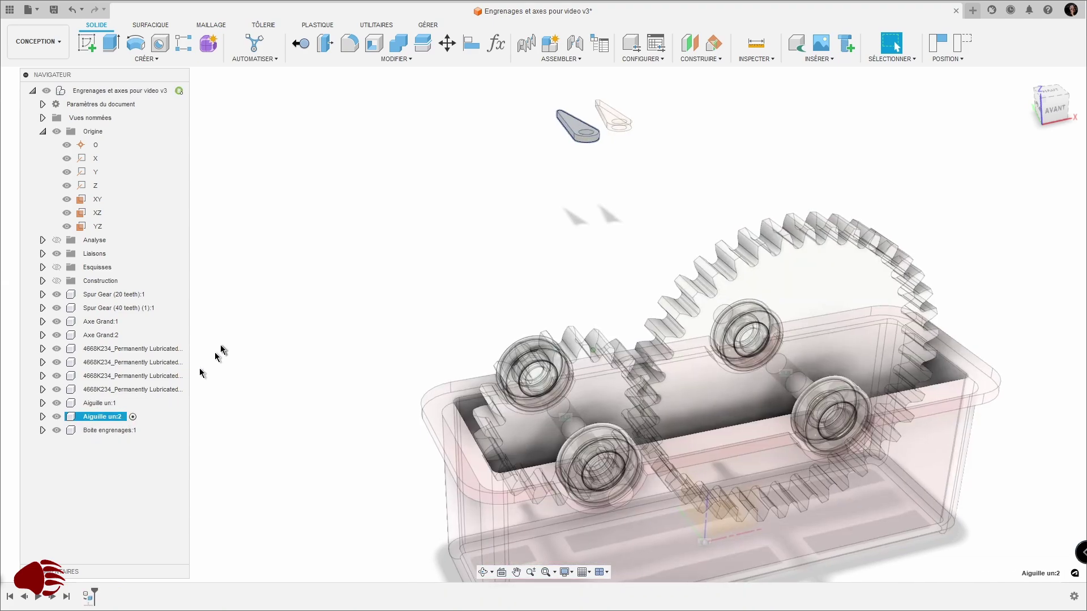
scroll(401, 211, up, 8)
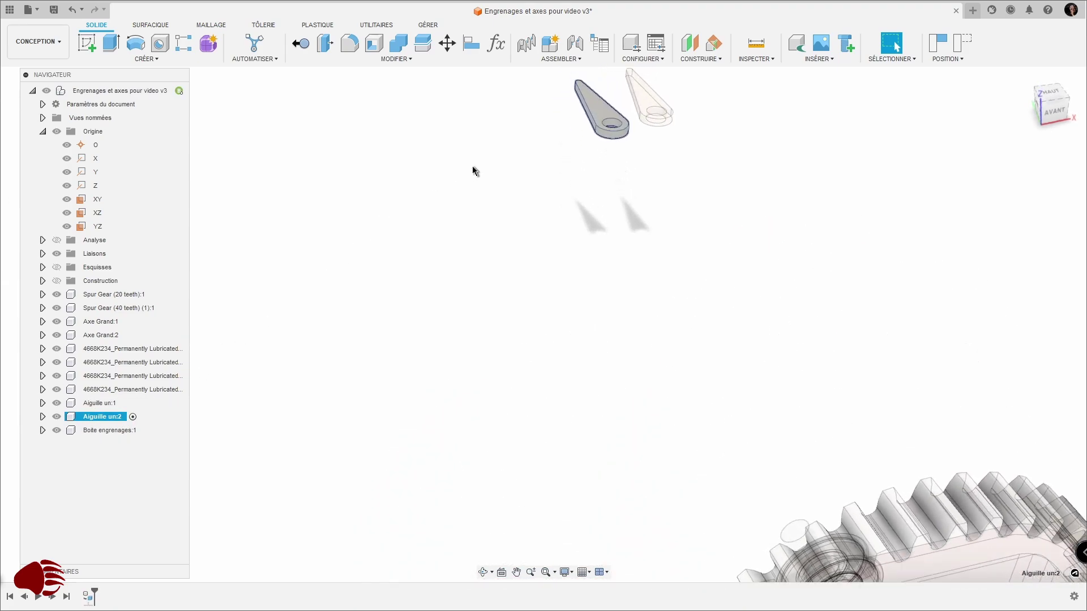
scroll(472, 165, up, 4)
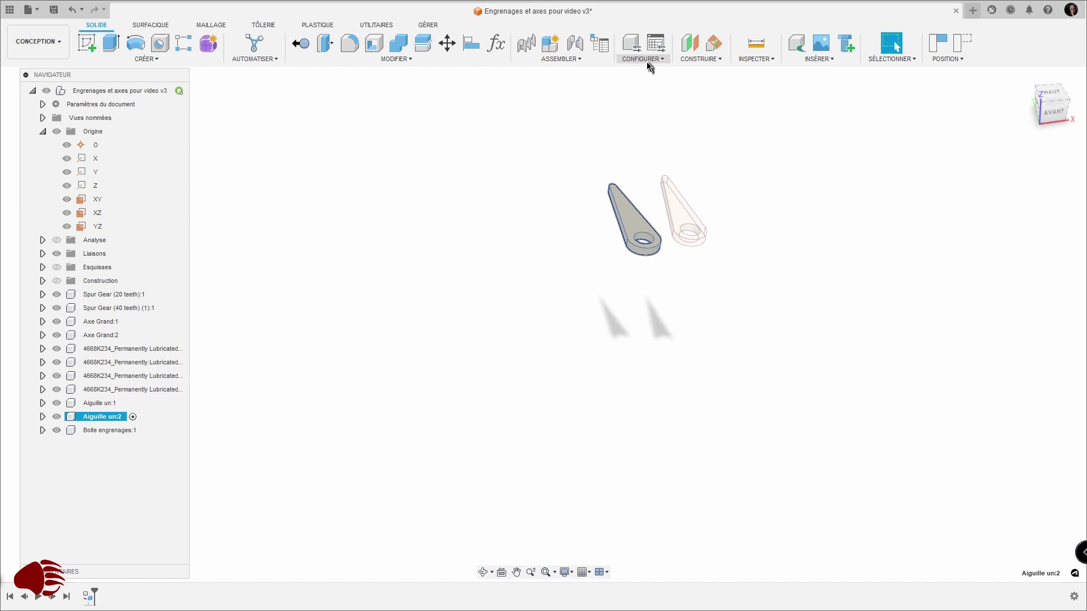
click(582, 59)
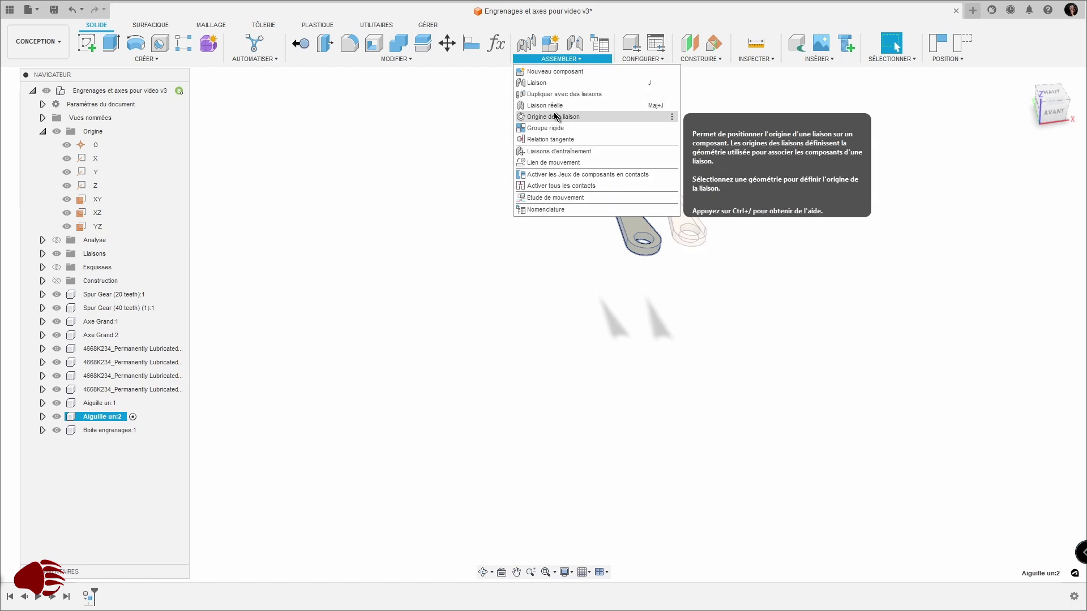
click(553, 115)
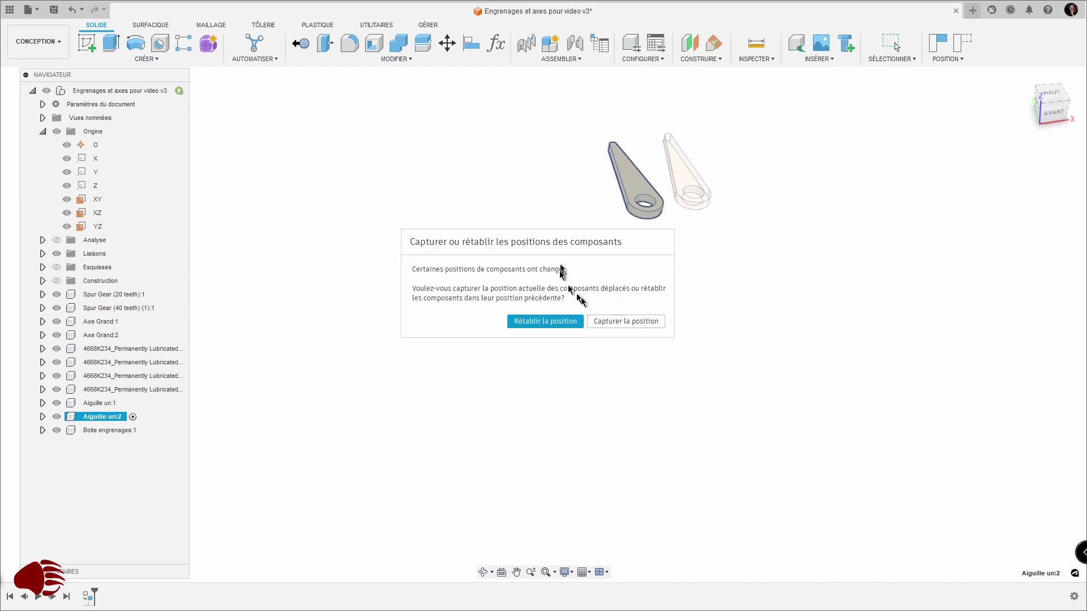
click(609, 320)
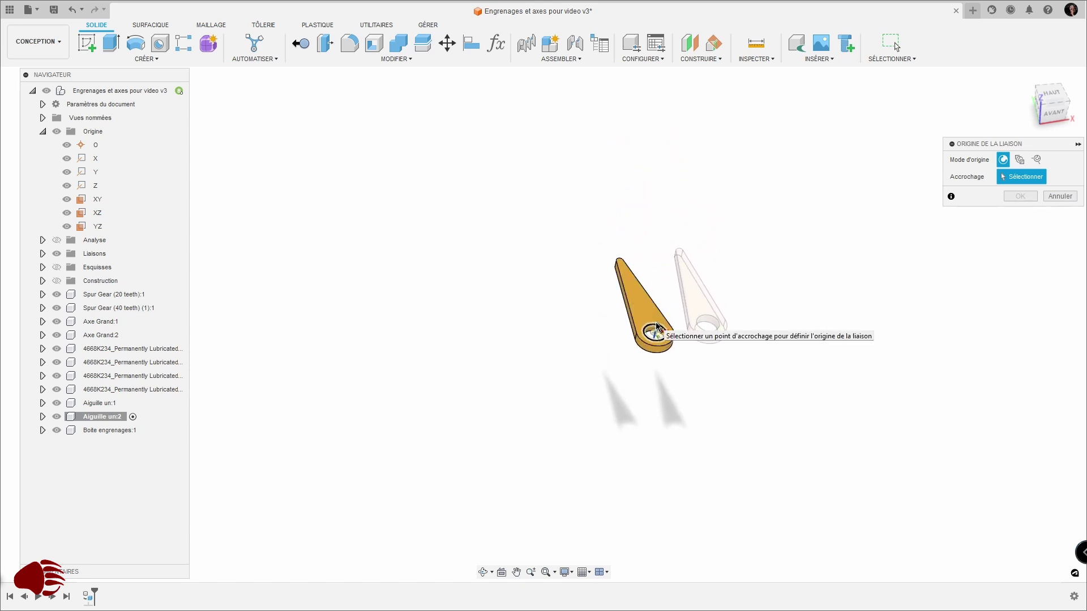
click(656, 329)
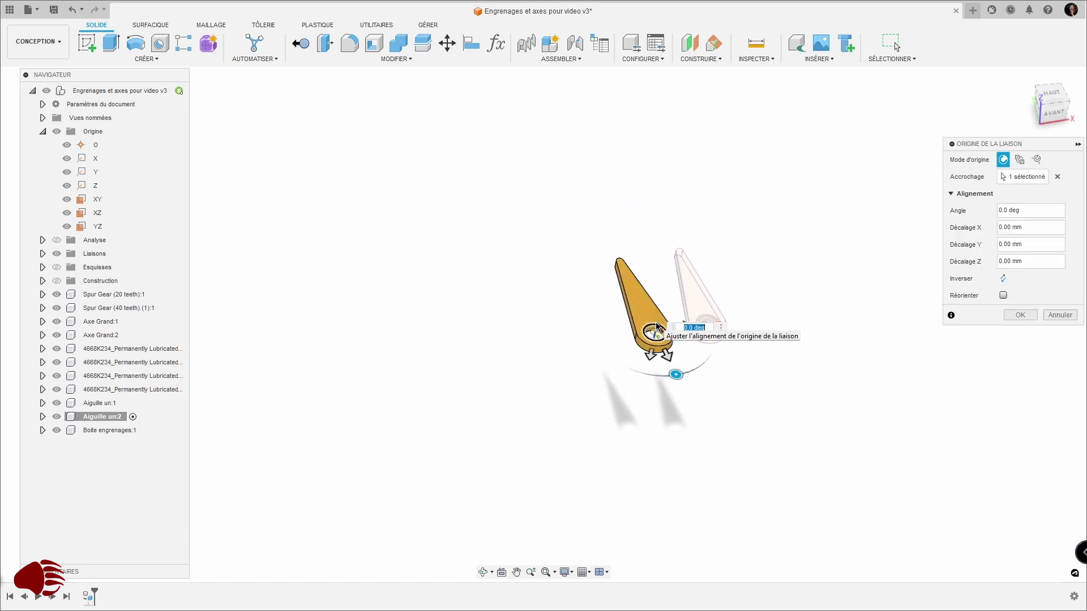
click(1022, 315)
- Activate Axe Grand:1 and add a joint origin at the centre of the shaft's front end face
shift+middle_drag(864, 281, 613, 310)
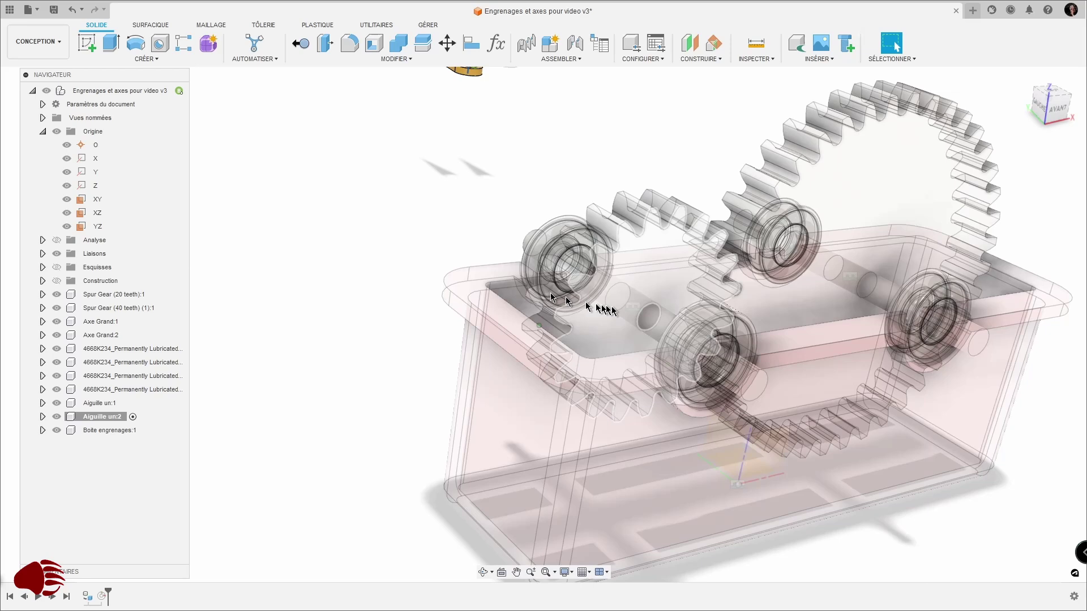
click(651, 318)
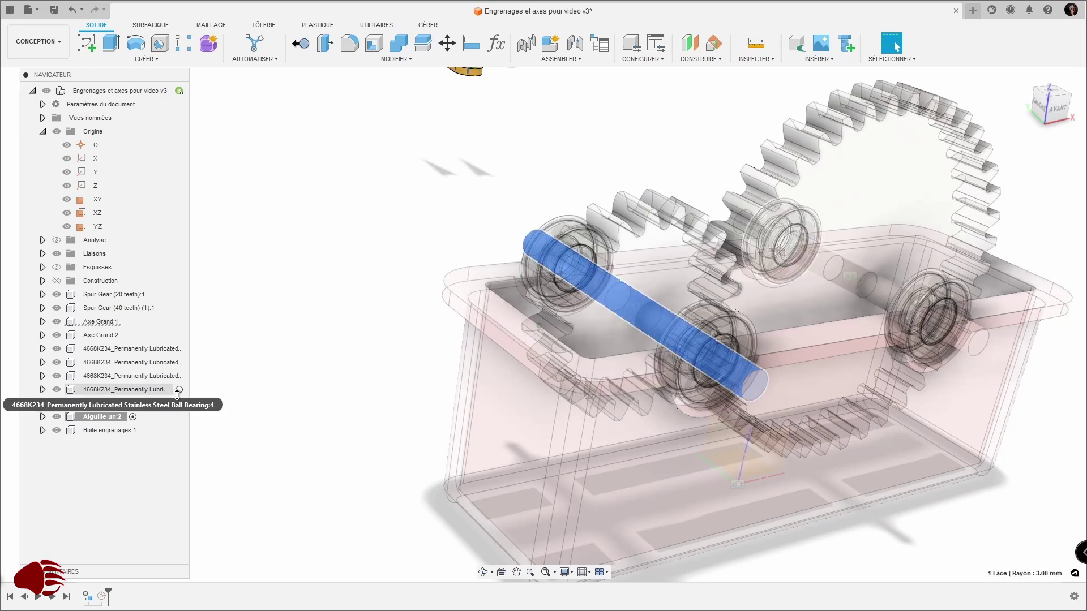
click(128, 322)
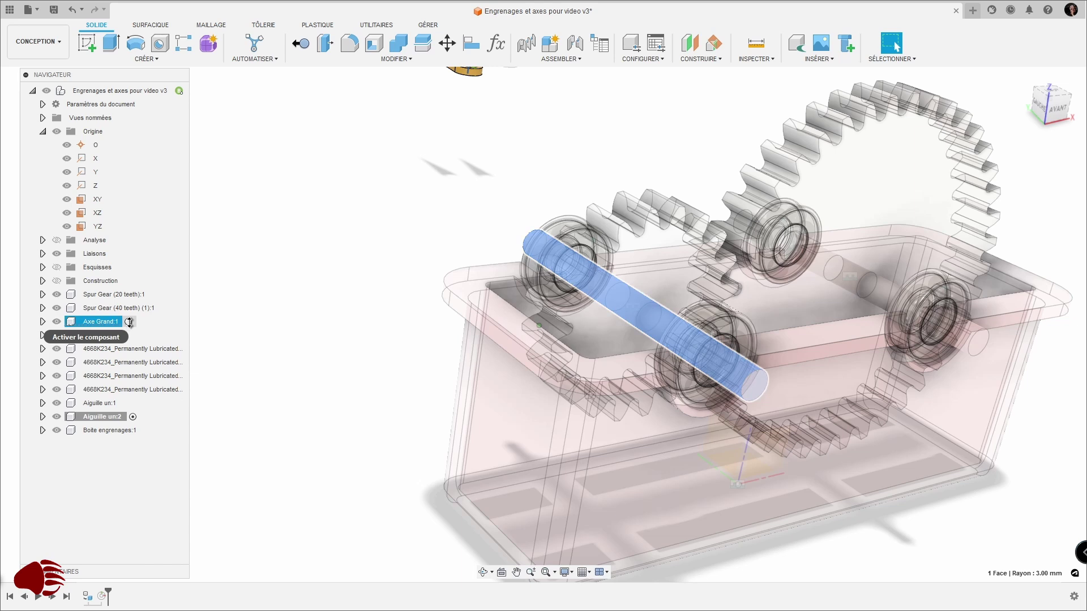
click(129, 322)
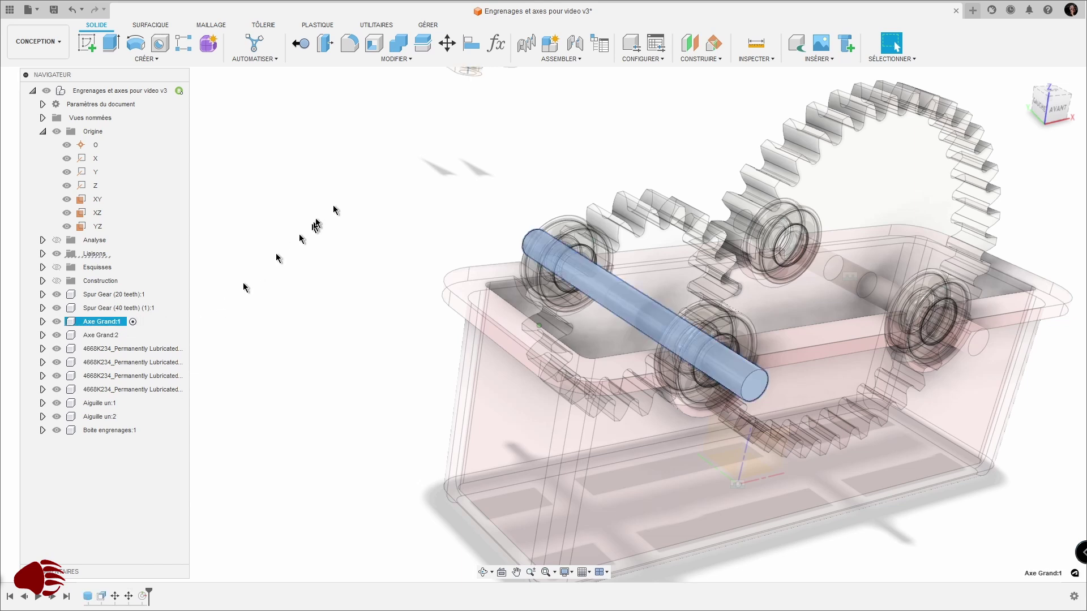
click(569, 59)
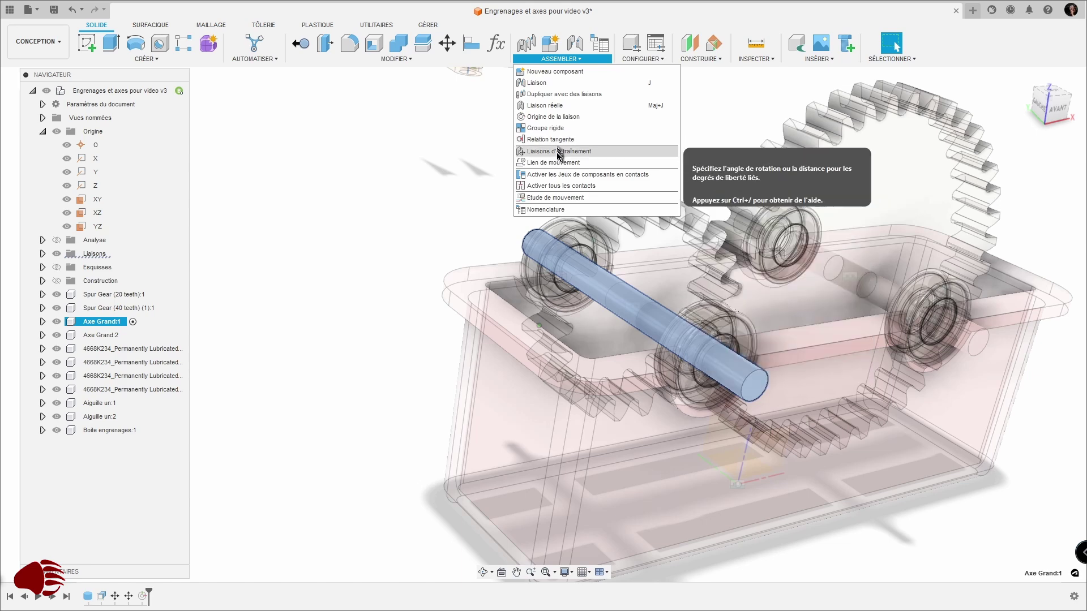
click(551, 117)
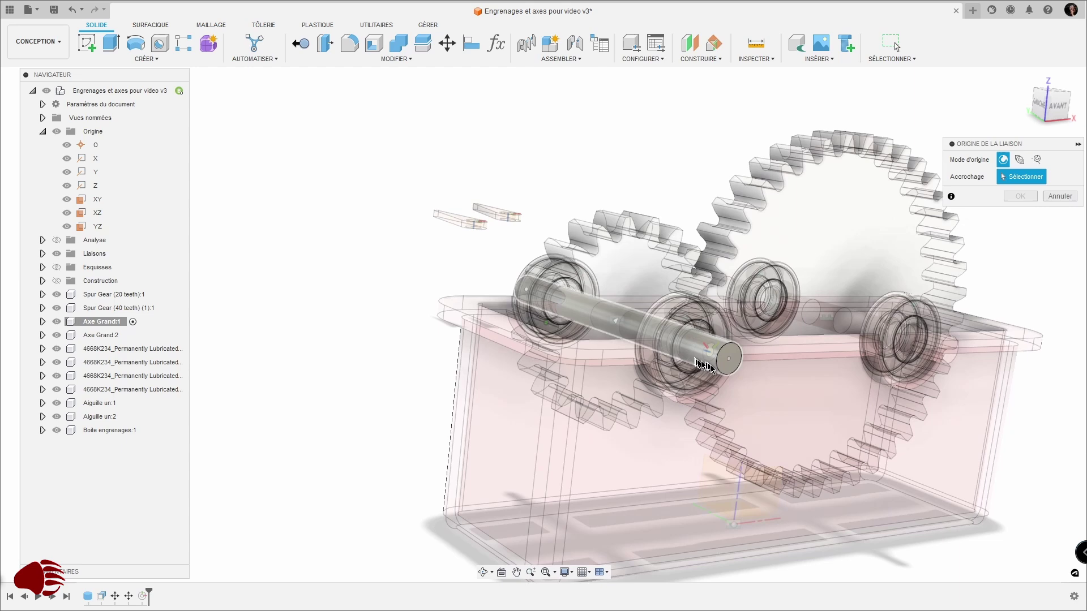
click(726, 368)
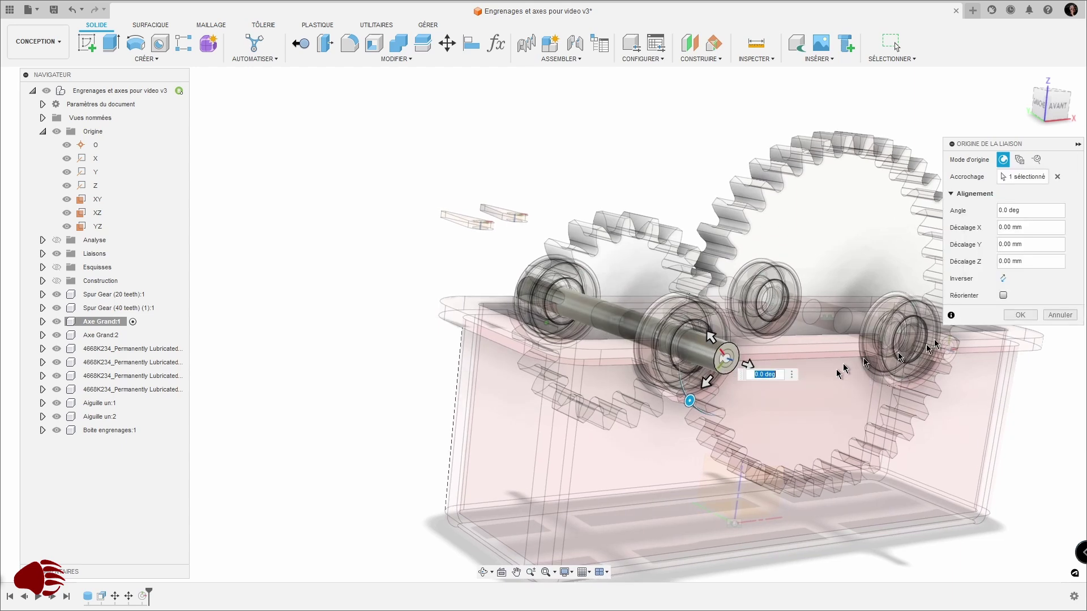
click(1019, 315)
shift+middle_drag(973, 294, 634, 105)
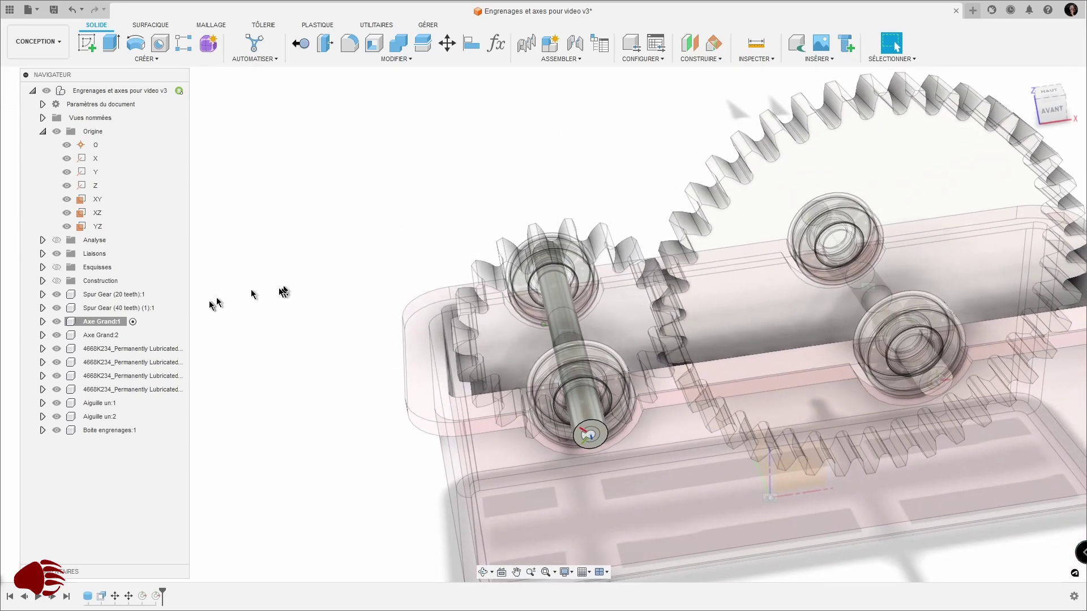
click(110, 336)
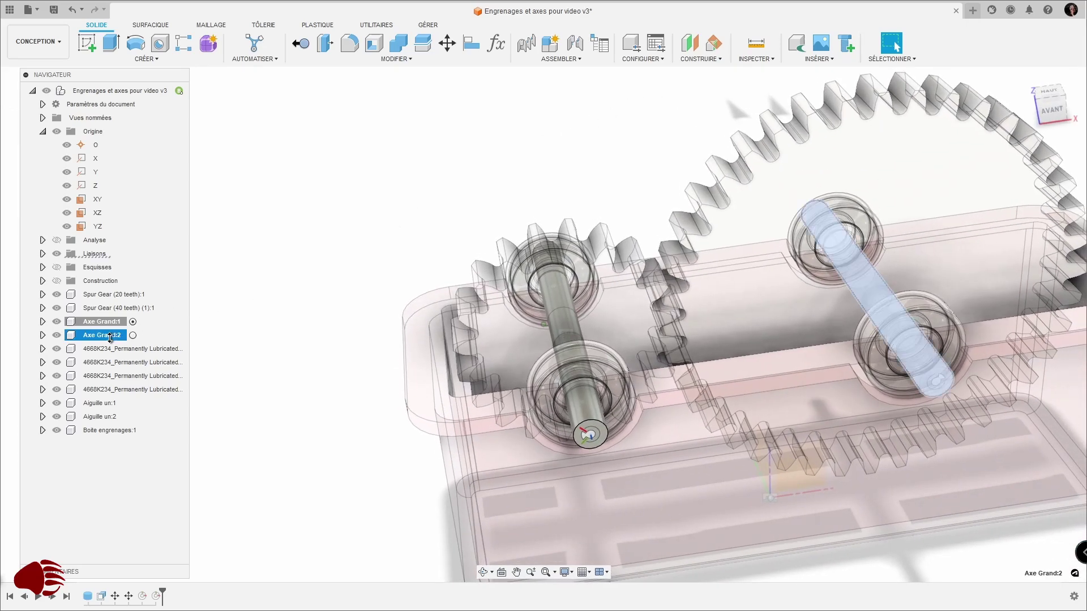
click(132, 335)
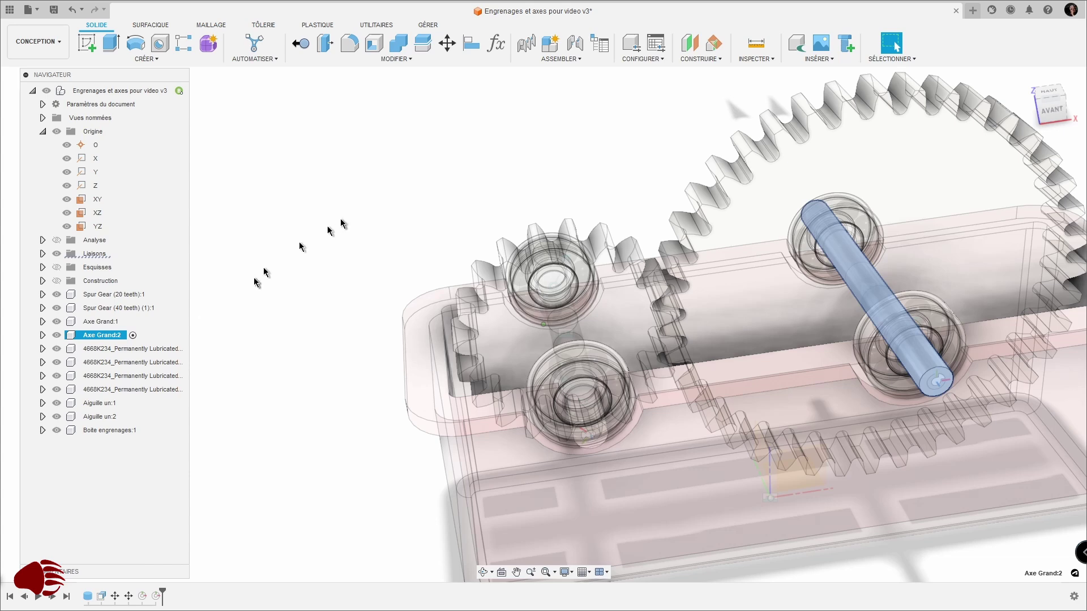
click(560, 59)
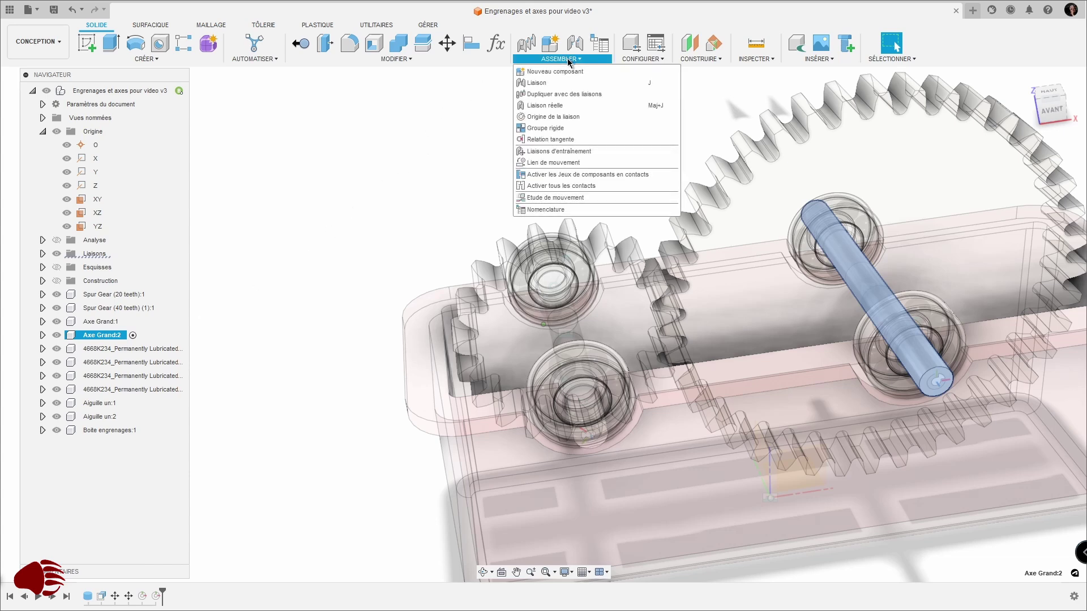
click(555, 117)
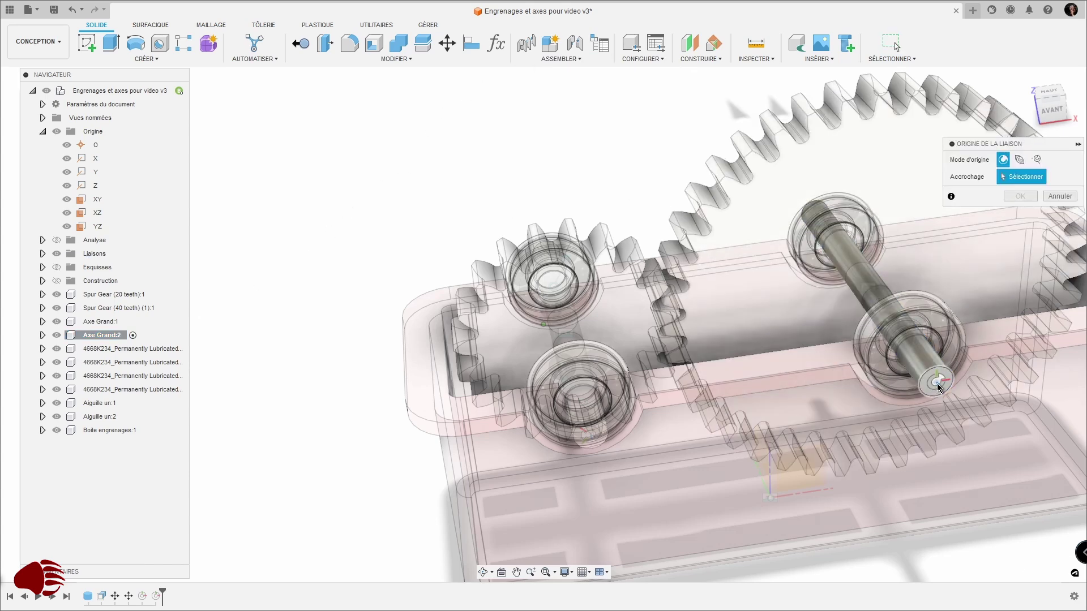
shift+middle_drag(820, 373, 917, 264)
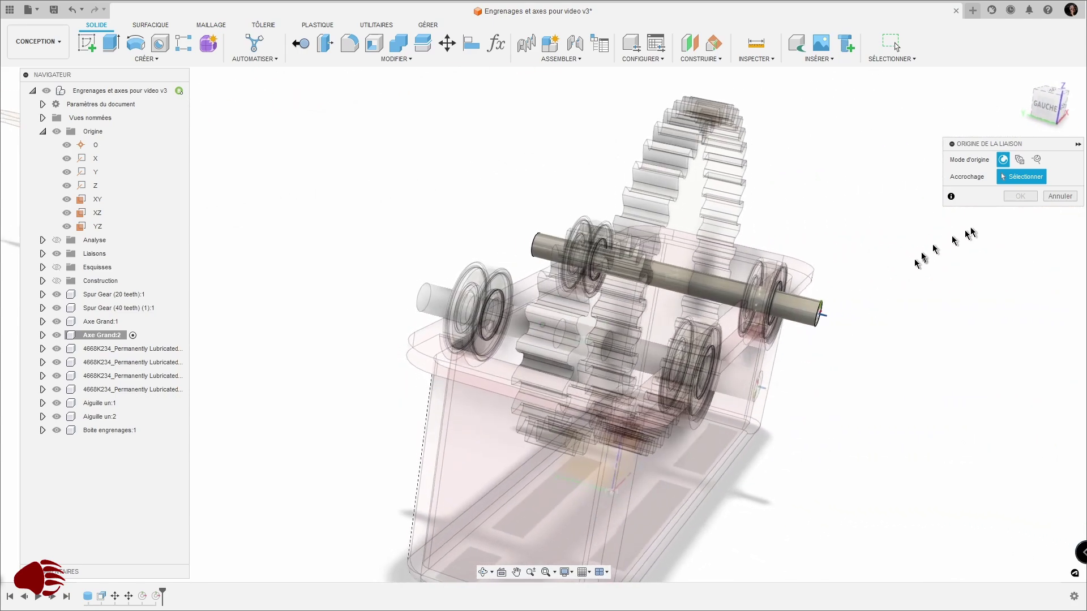
shift+middle_drag(971, 233, 1013, 218)
click(1050, 198)
- Place a joint origin at the centre of Axe Grand:2's front end face and reactivate the top-level assembly
shift+middle_drag(940, 182, 430, 155)
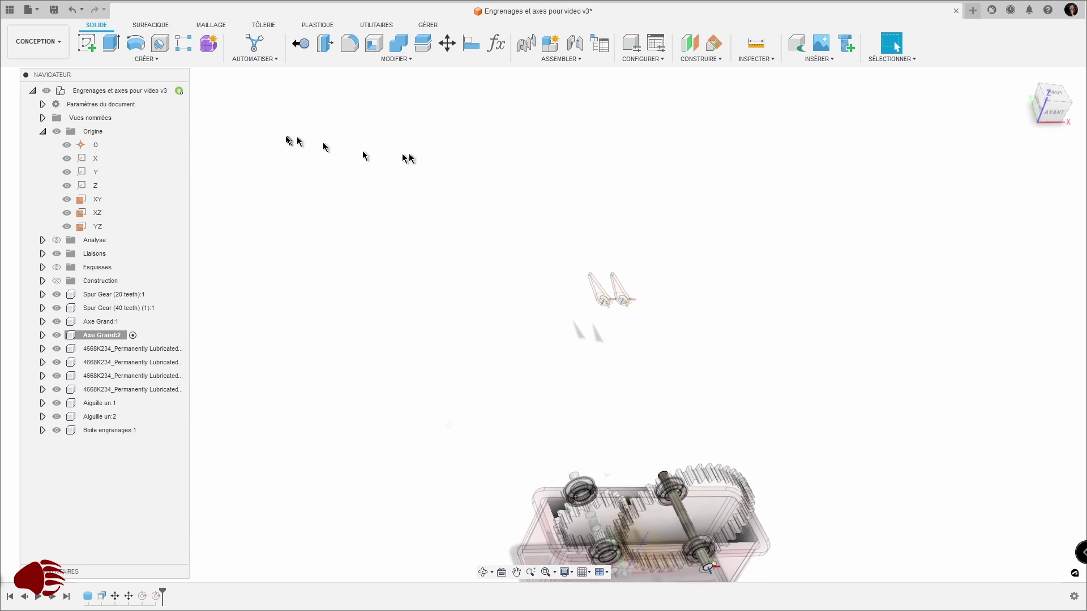
click(177, 91)
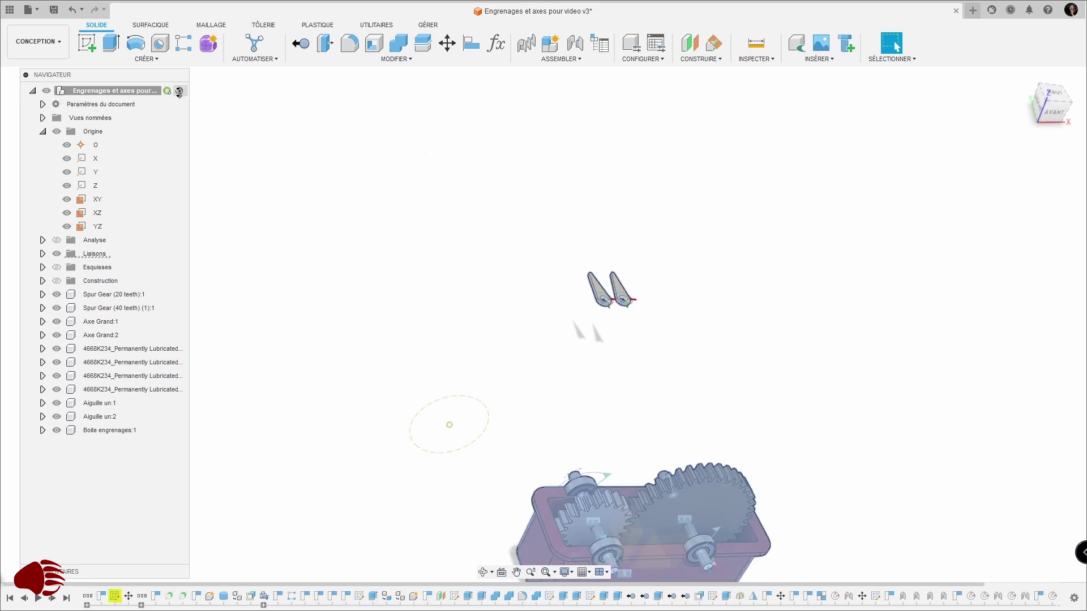
shift+middle_drag(197, 136, 433, 108)
click(224, 158)
- Join Aiguille un:2 rigidly to the front end of Axe Grand:1 using their joint origins, with the angle set to -135 deg
click(559, 59)
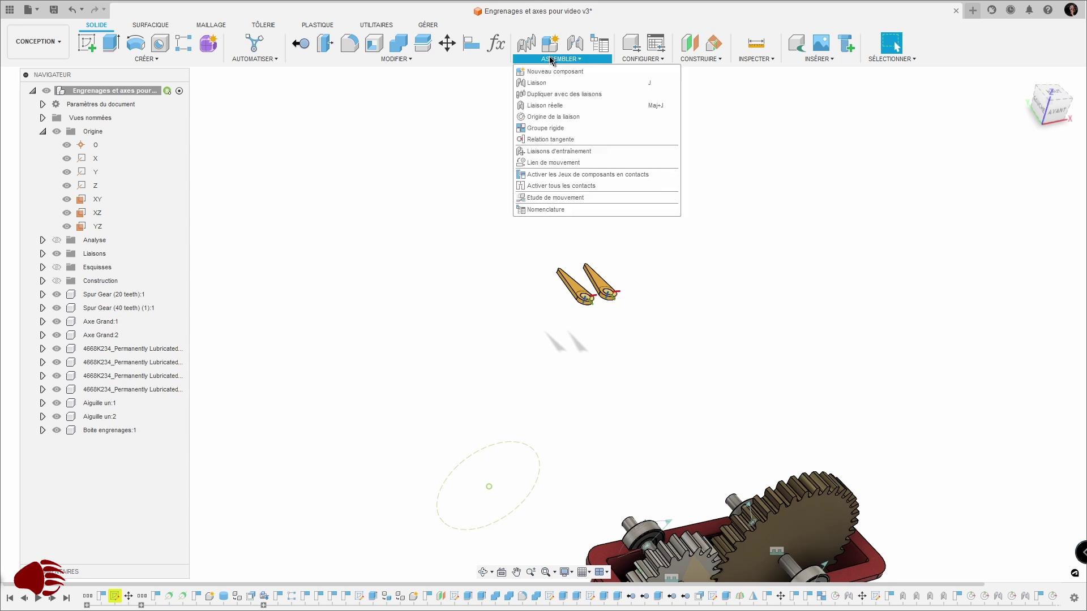
click(536, 83)
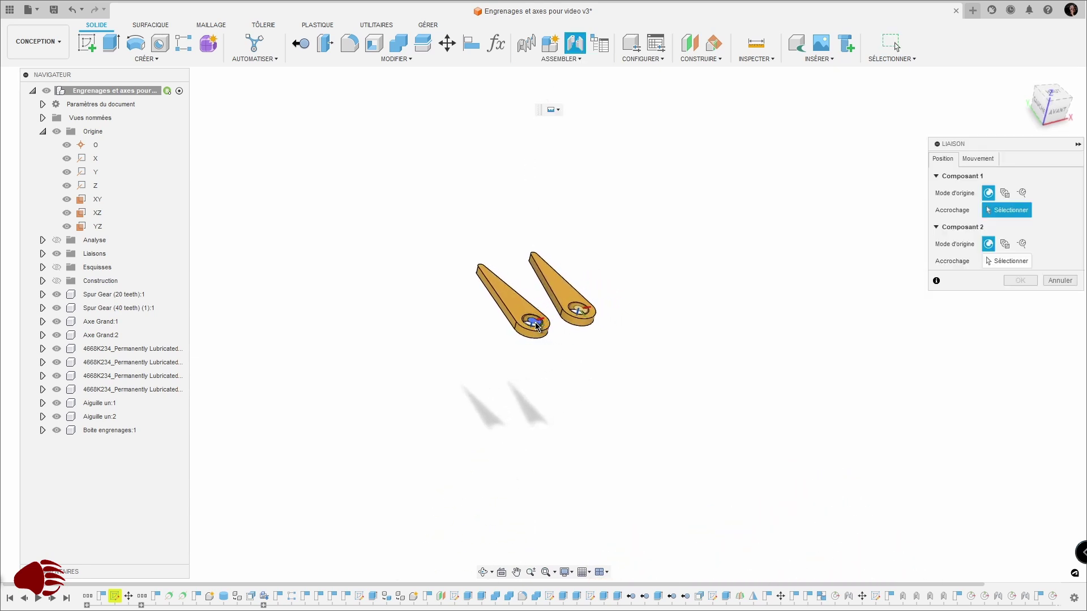
click(536, 327)
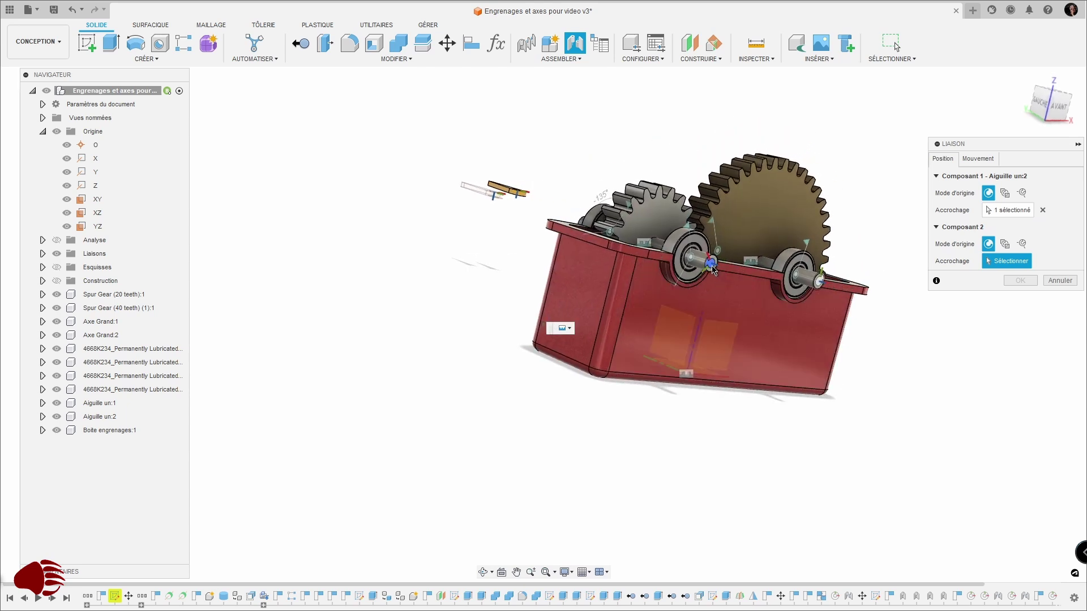
click(712, 266)
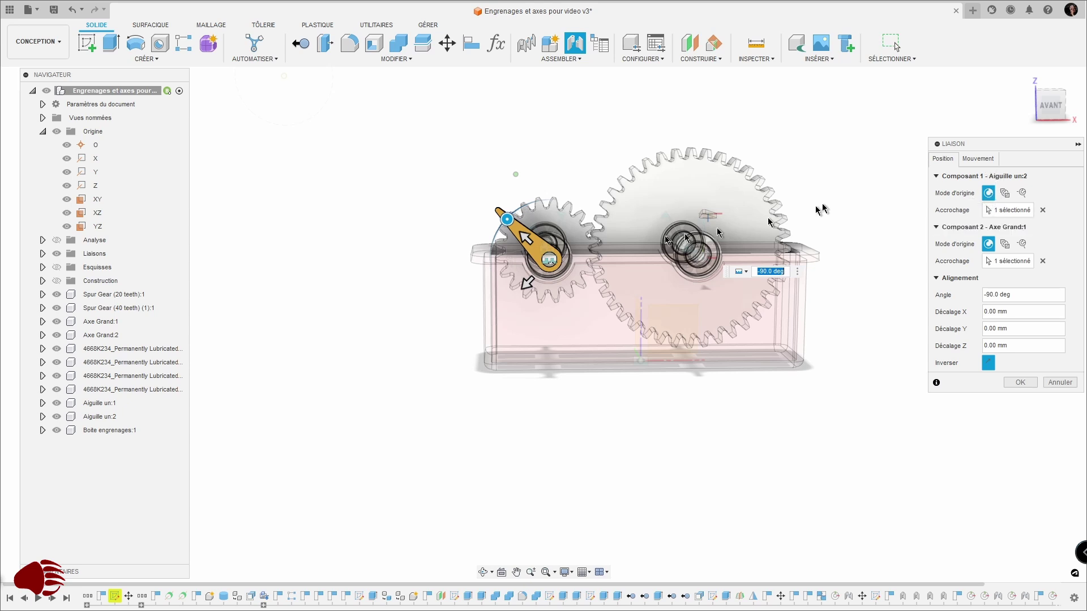
drag(506, 222, 529, 219)
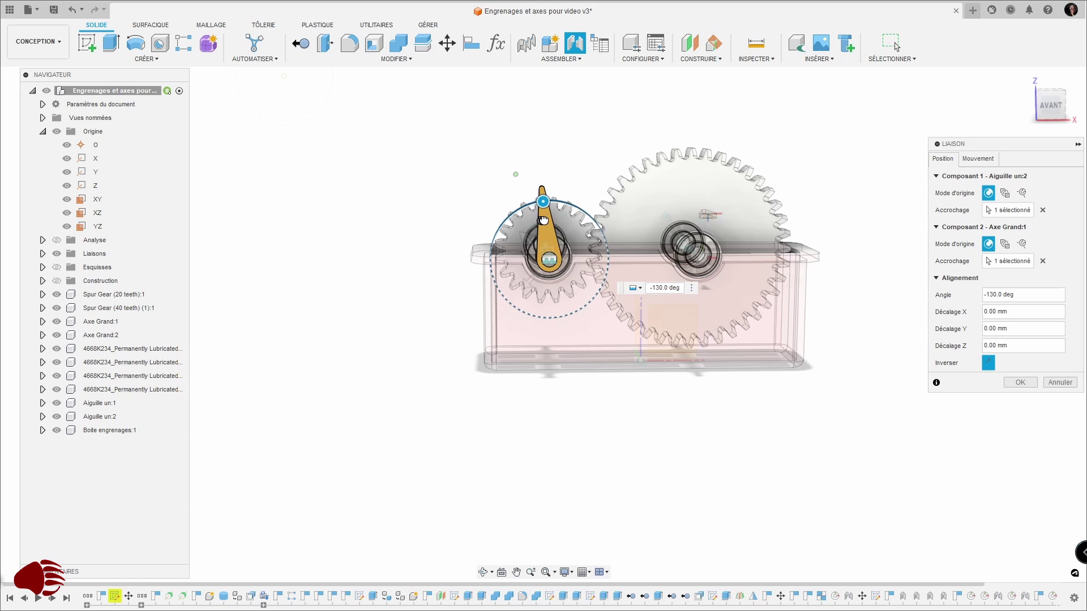
scroll(545, 219, up, 3)
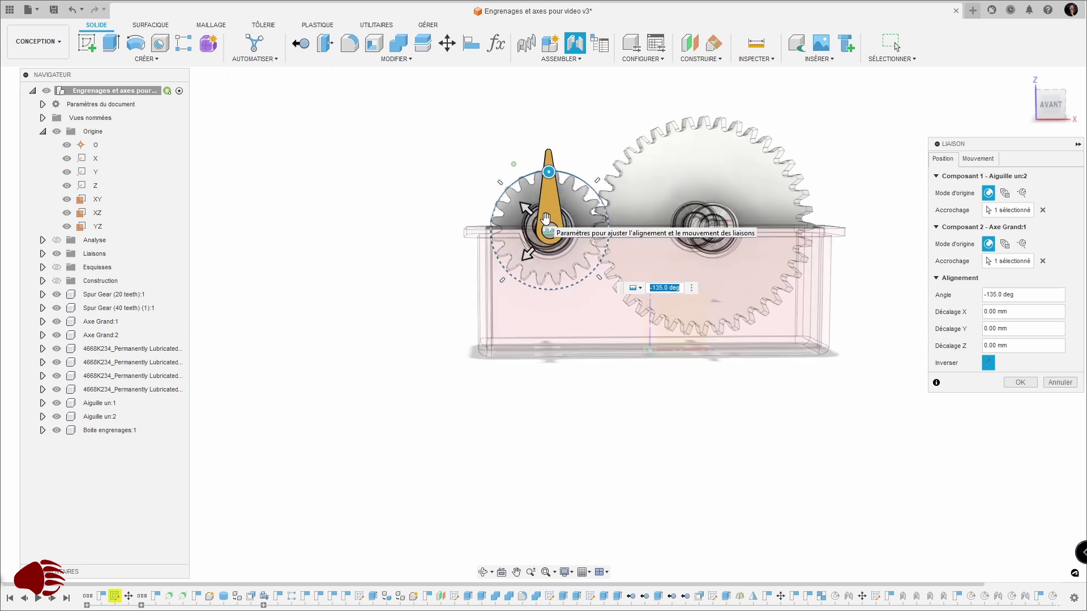
click(985, 163)
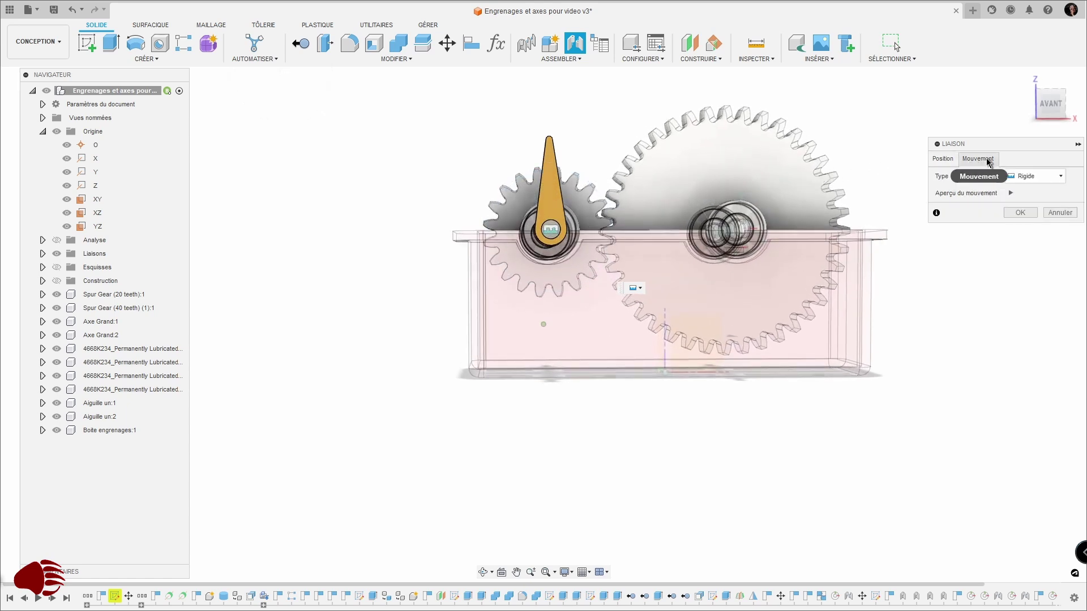
click(1018, 213)
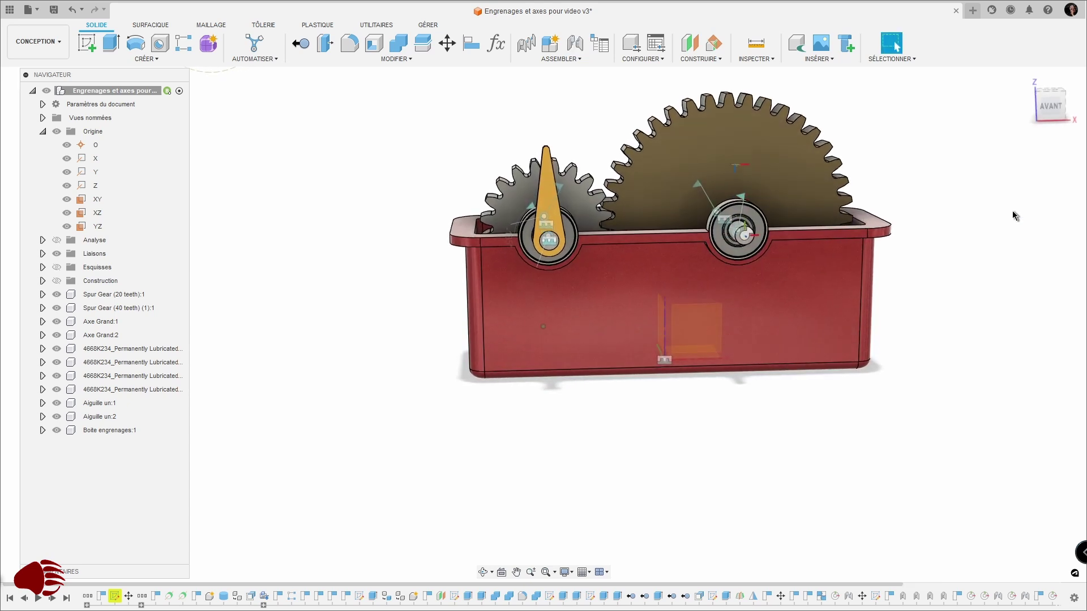
- Join Aiguille un:1 rigidly to the front end of Axe Grand:2 using their joint origins, at an angle of 0 deg
shift+middle_drag(1012, 211, 646, 115)
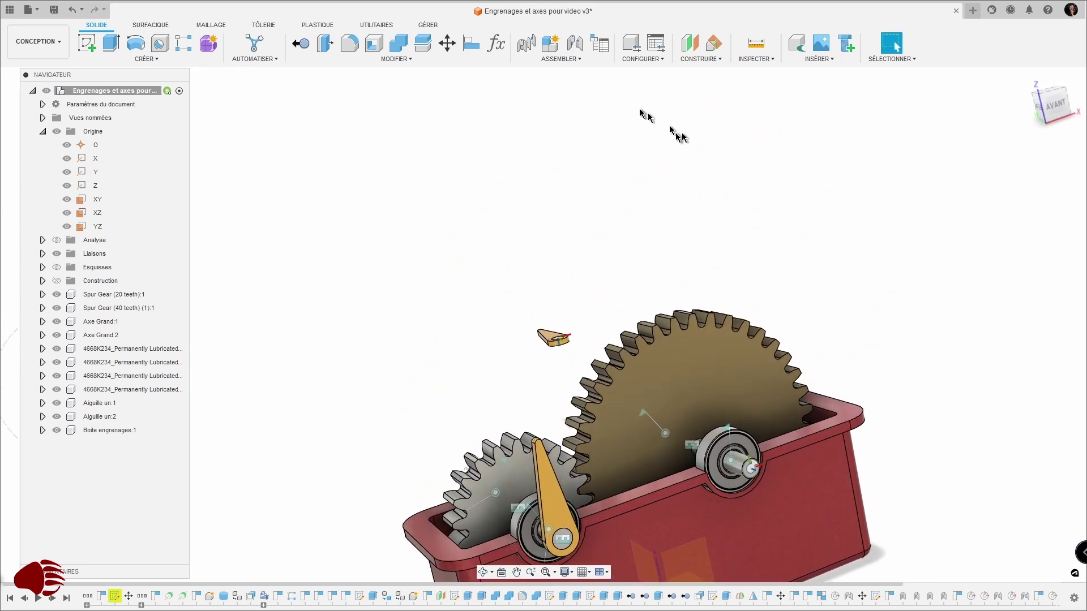
click(570, 61)
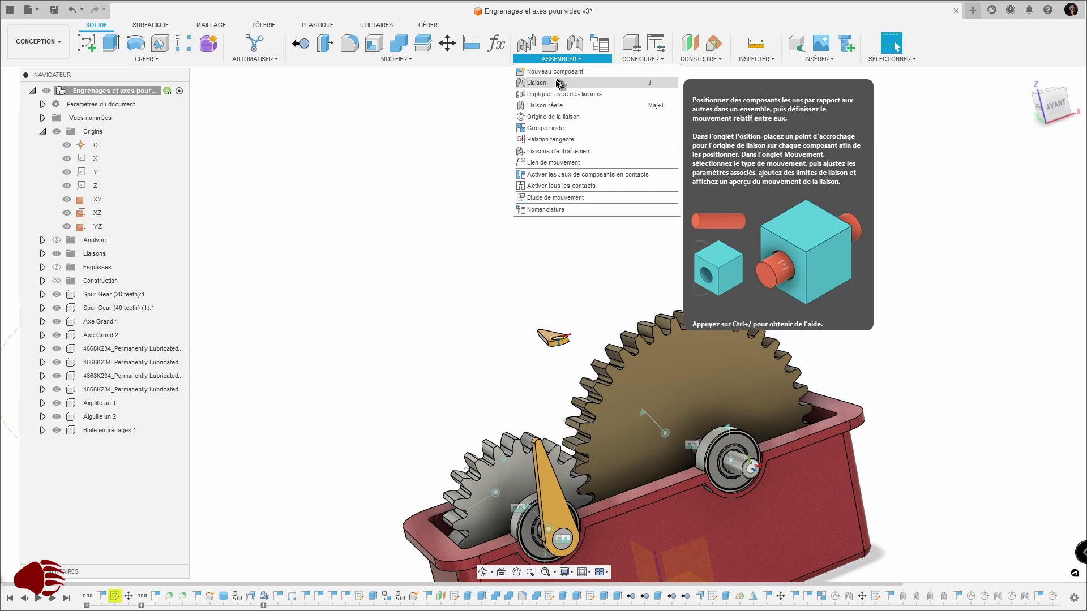
click(557, 83)
scroll(549, 238, up, 5)
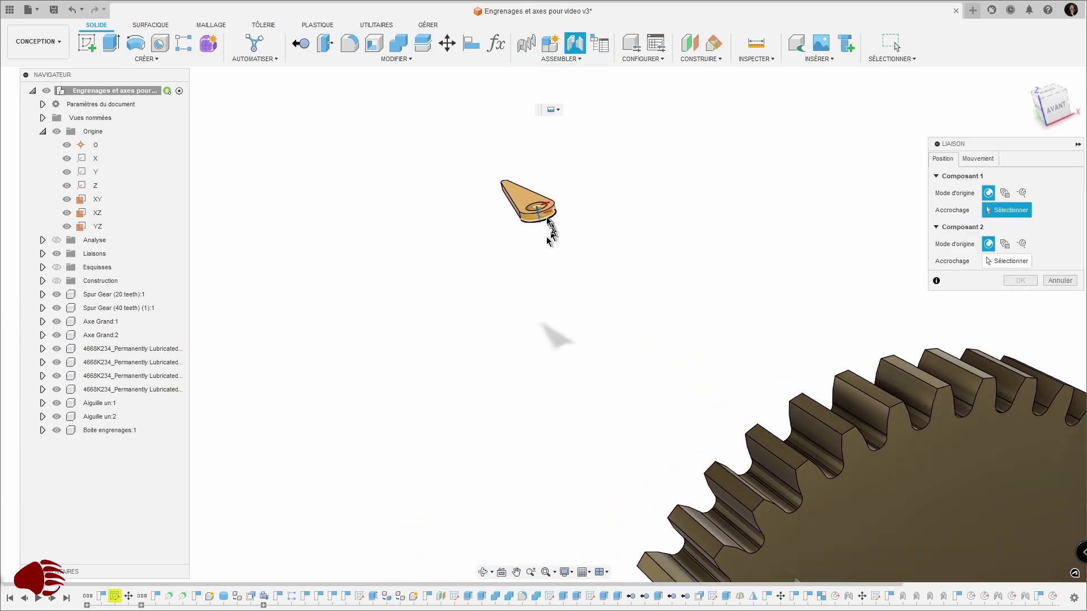
click(539, 209)
scroll(623, 254, down, 5)
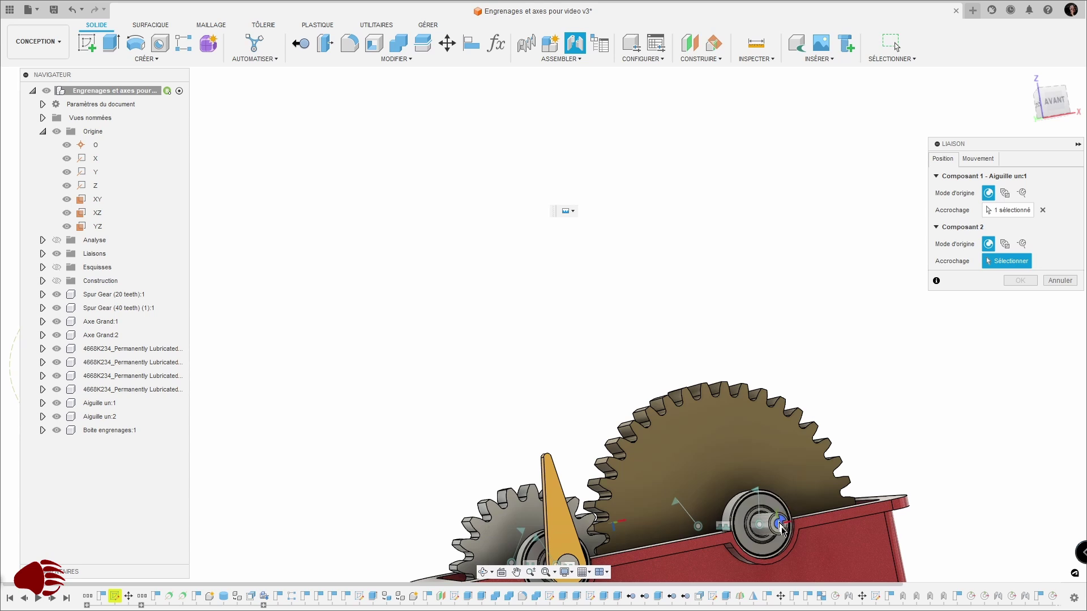
click(783, 531)
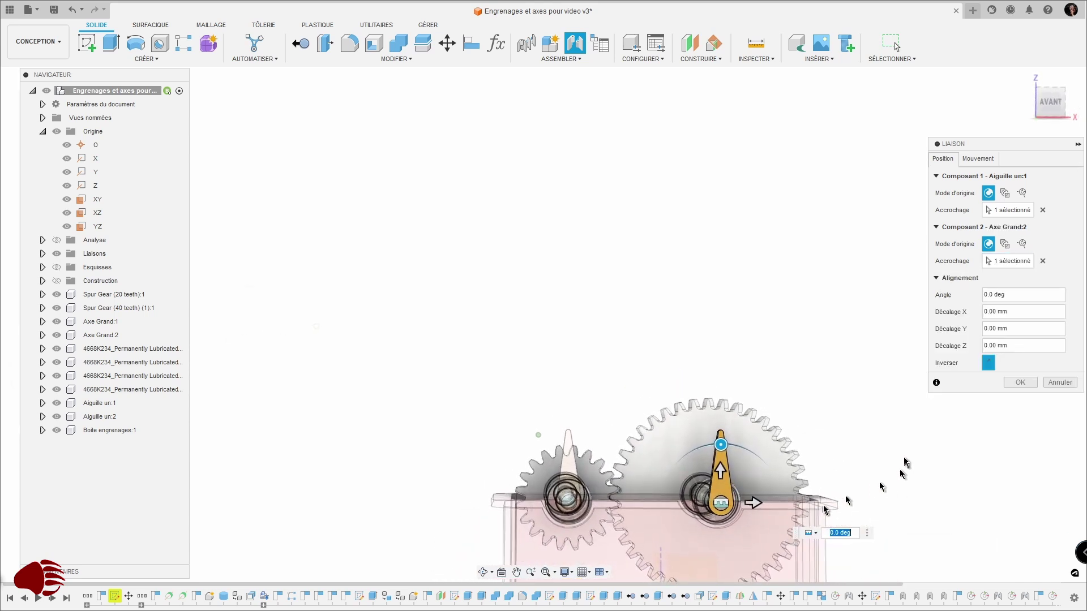
click(1019, 383)
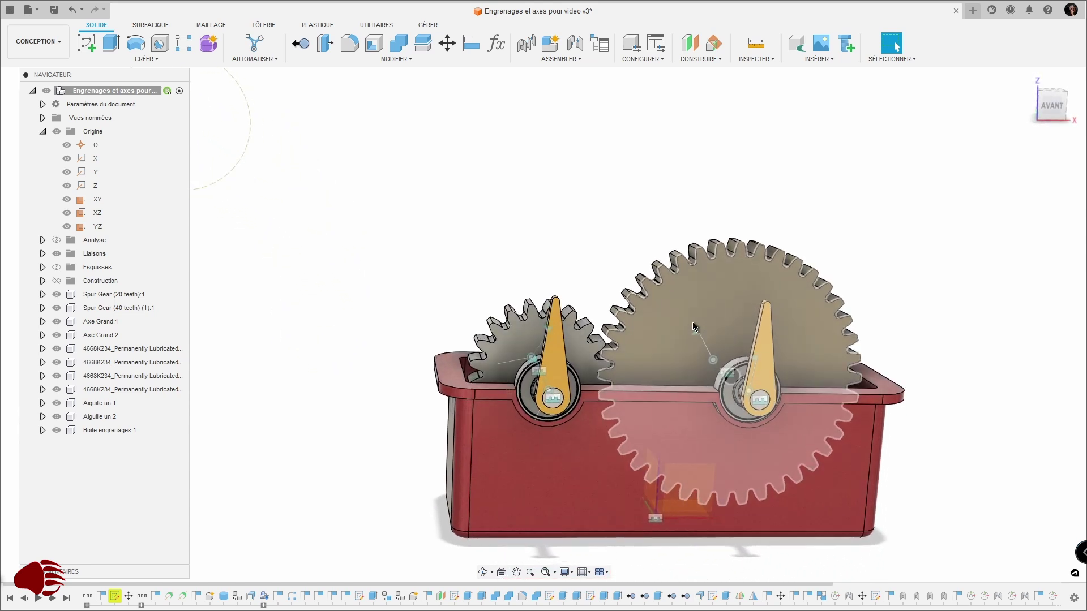
- Turn the 40-tooth and 20-tooth gears slightly so both needles point straight up, and check their teeth where they mesh
mouse_move(712, 301)
mouse_down()
mouse_move(685, 306)
mouse_move(724, 297)
mouse_up()
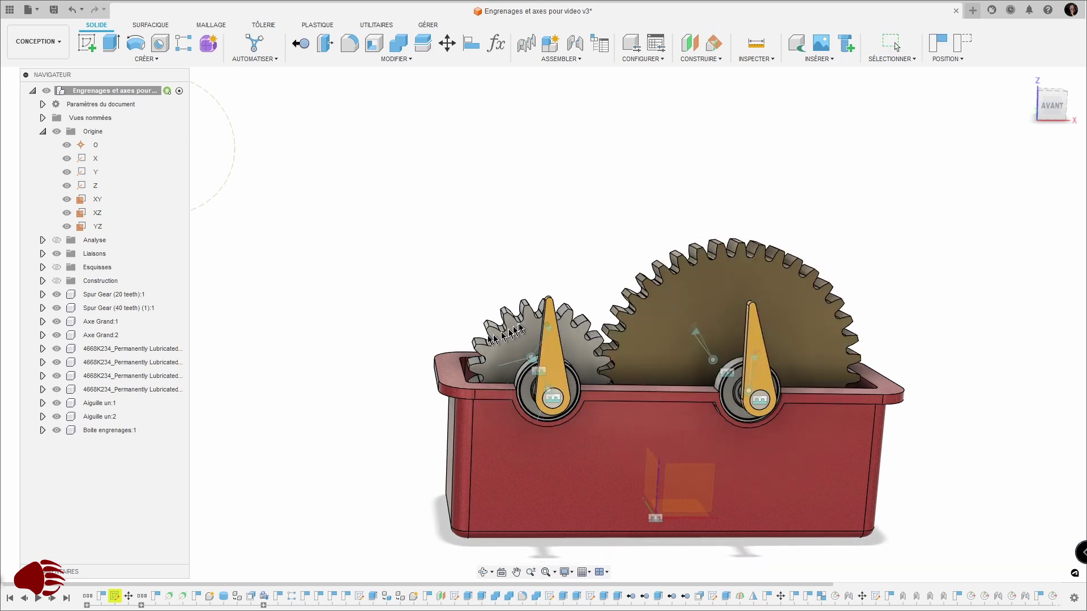
drag(519, 324, 521, 323)
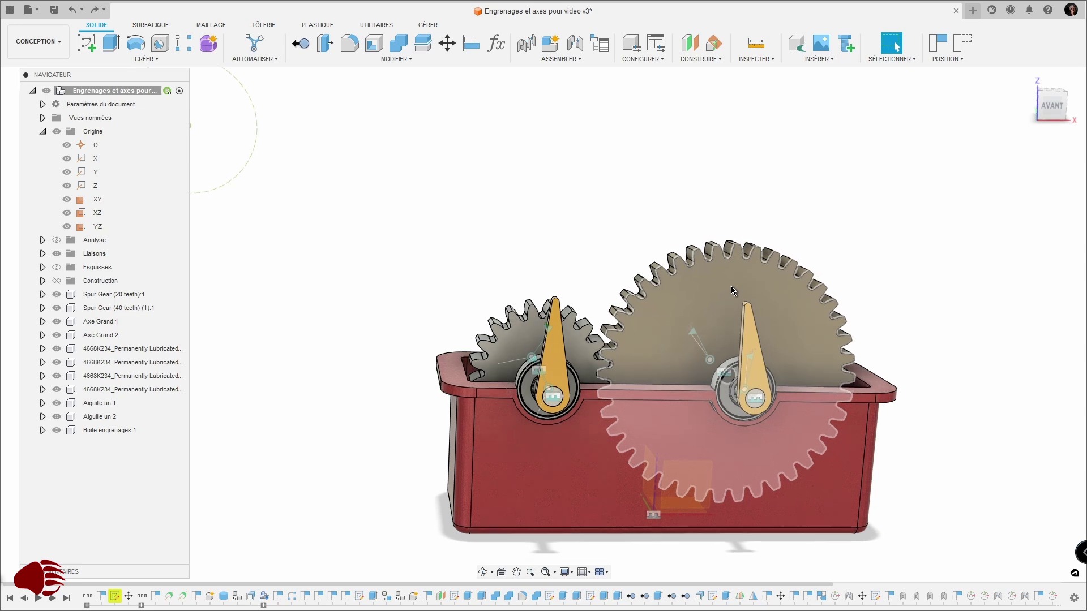
drag(740, 287, 752, 298)
scroll(753, 299, up, 5)
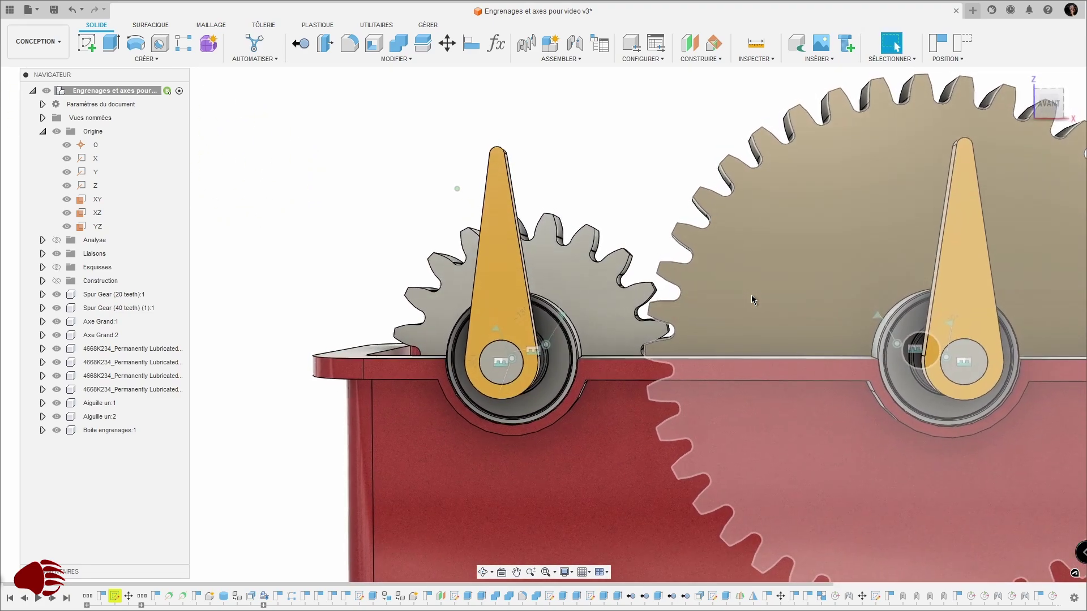
scroll(752, 296, down, 6)
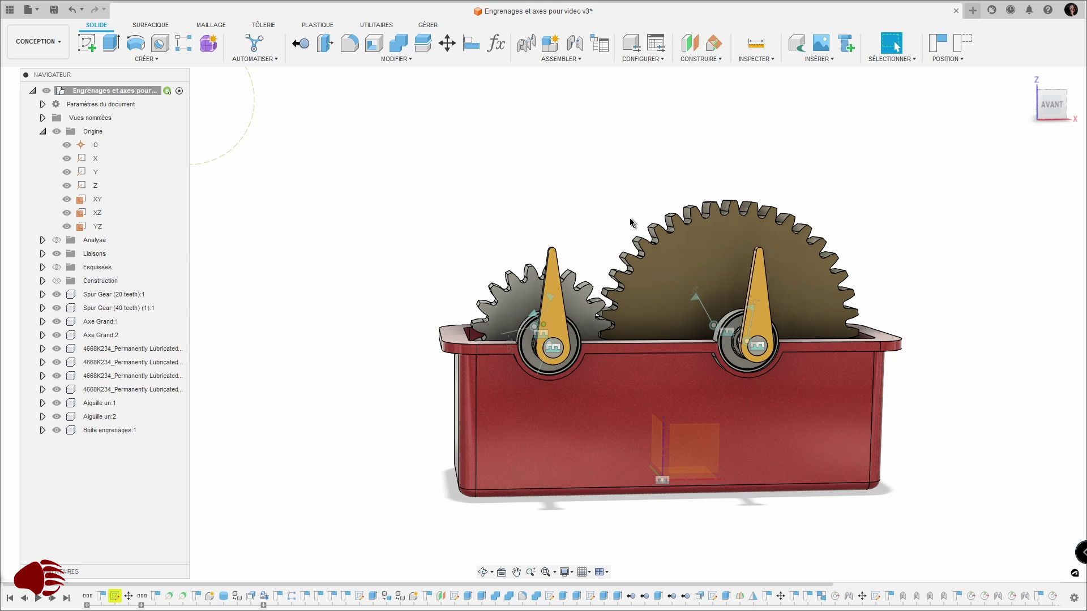
- Capture the component positions and motion-link the two shafts' revolute joints, 360 deg for the small gear to 180 deg for the large one
click(571, 59)
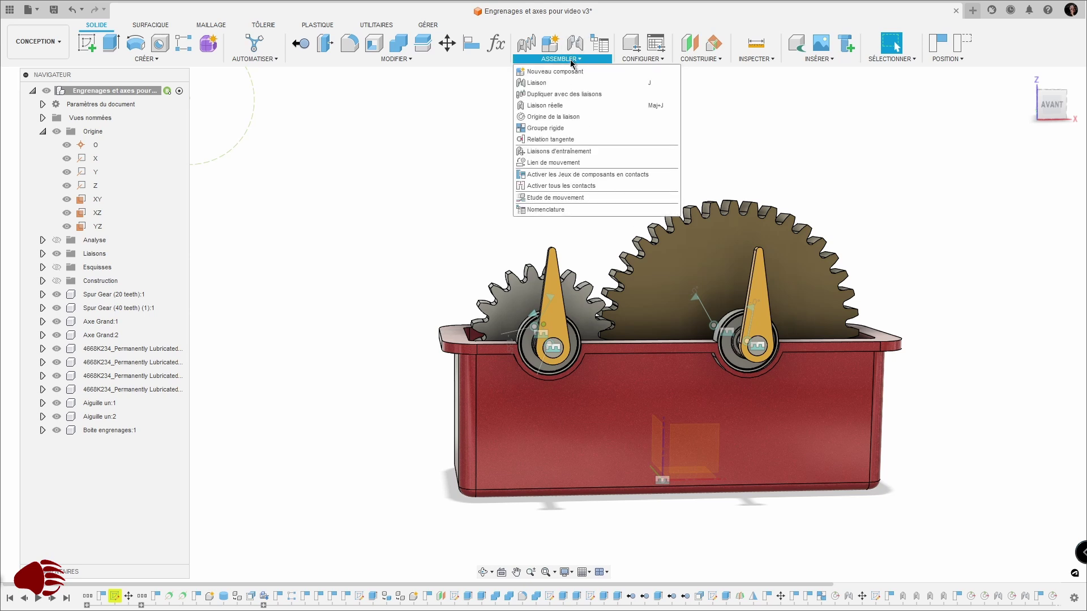
click(551, 163)
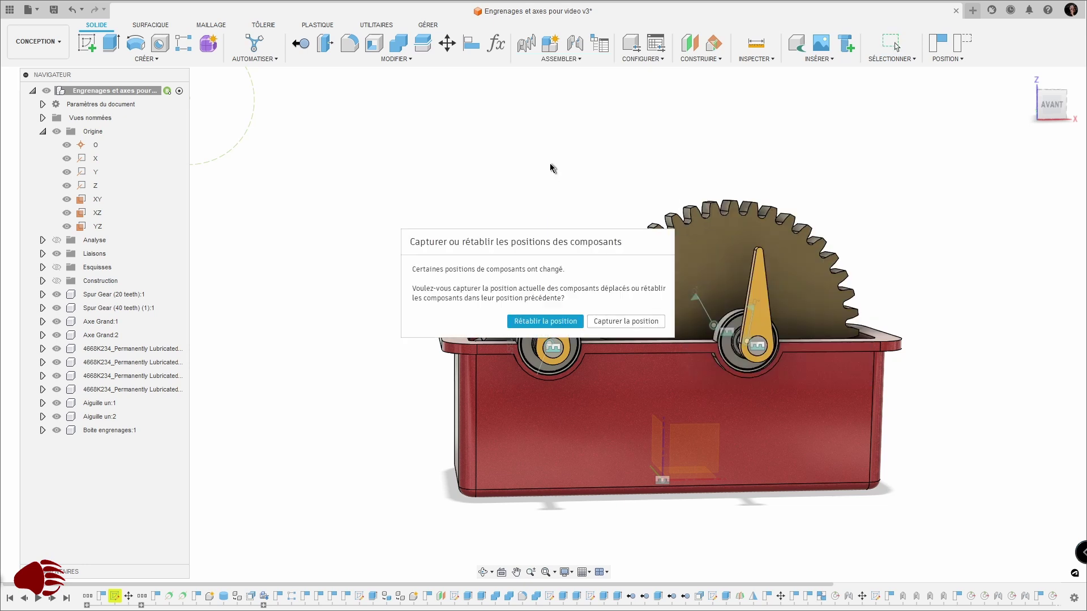
click(601, 322)
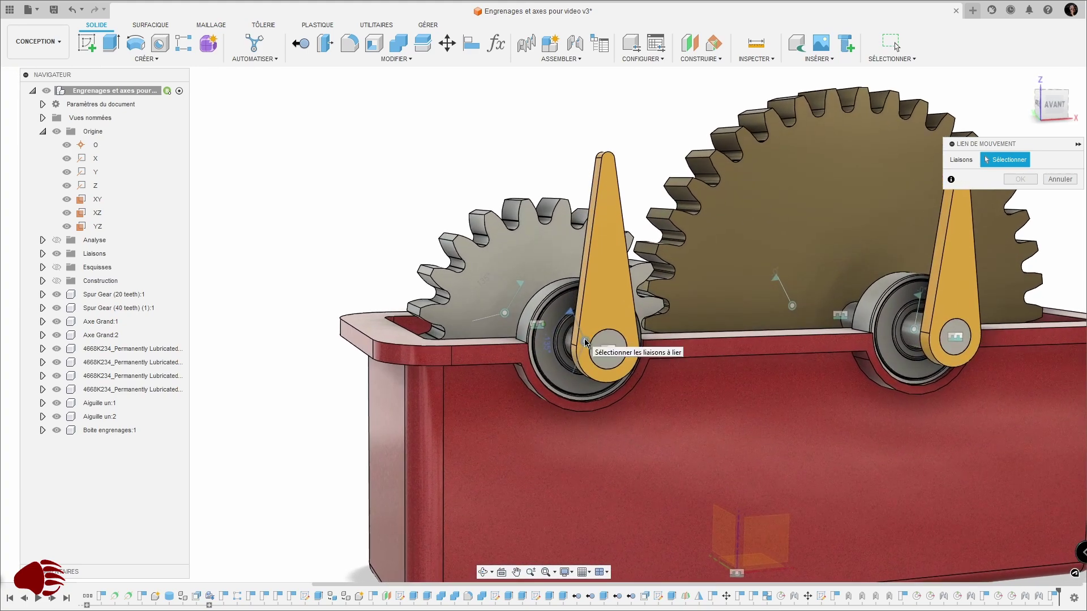
click(584, 339)
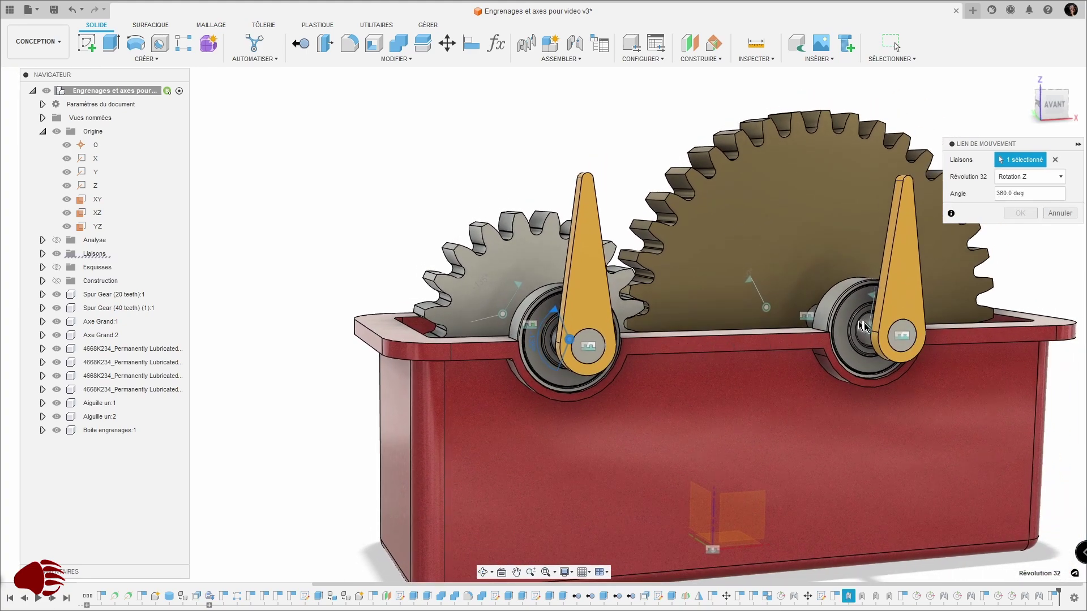
click(867, 328)
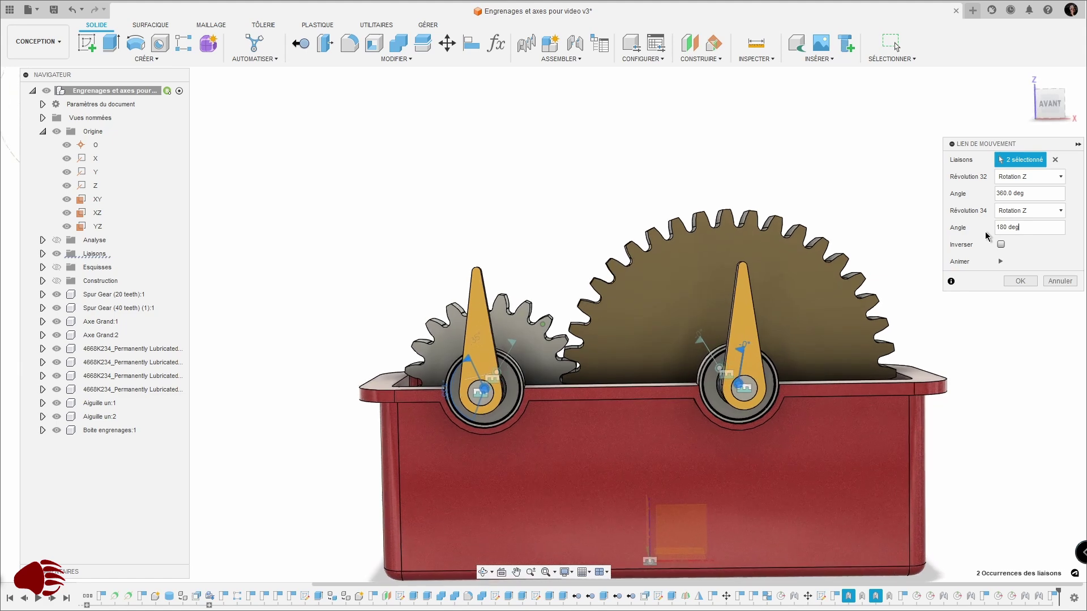
click(1000, 261)
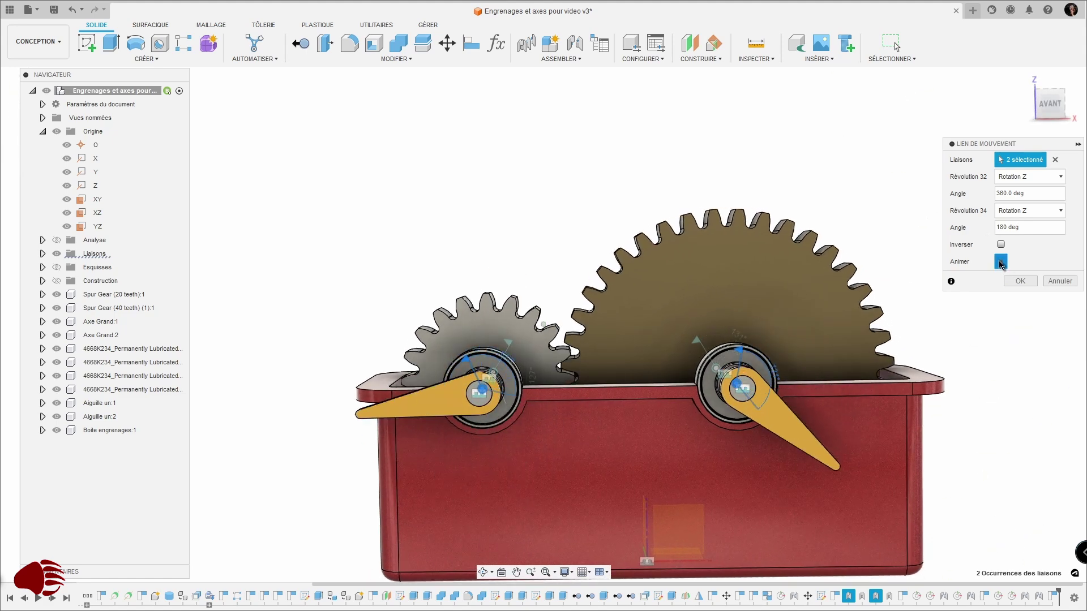
click(1019, 281)
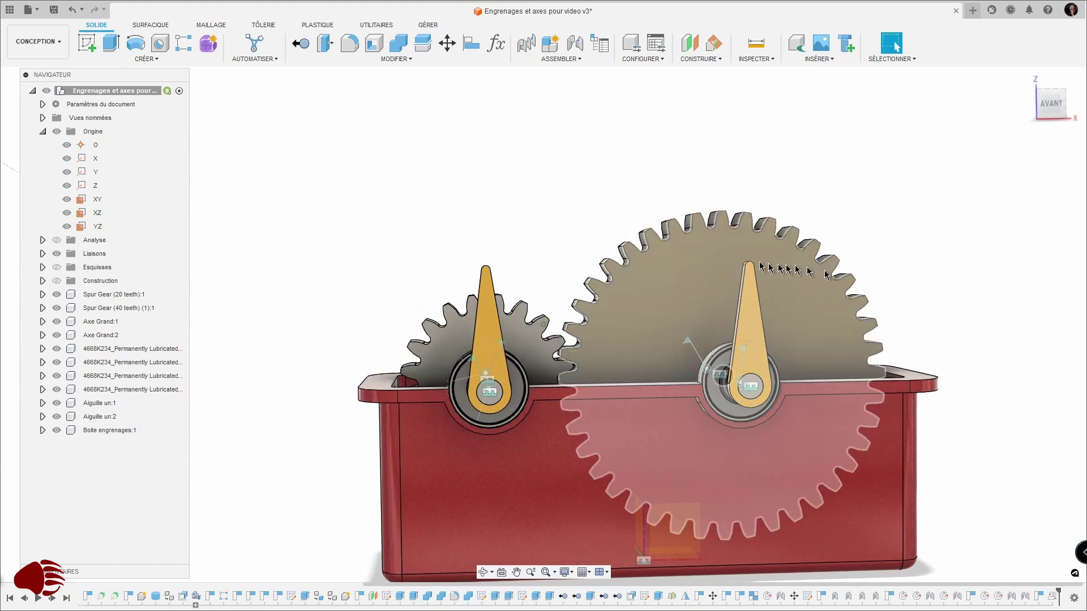
- Try turning the gears, set the motion link's angle for the 40-tooth gear's joint to -180 deg, and test the linked rotation again
mouse_move(733, 263)
mouse_down()
mouse_move(760, 263)
mouse_move(730, 260)
mouse_up()
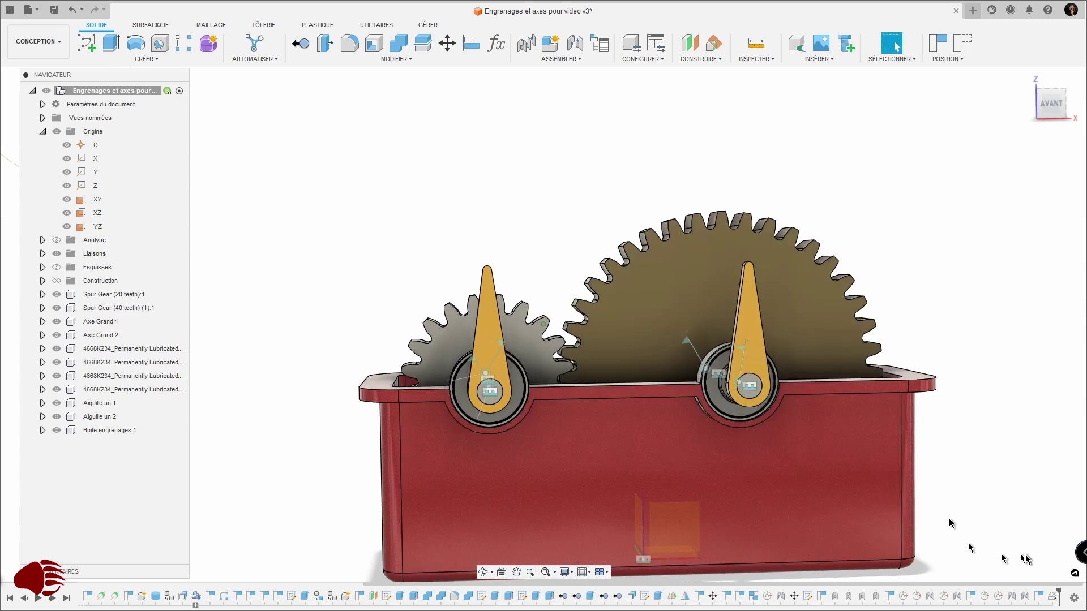
right_click(1052, 598)
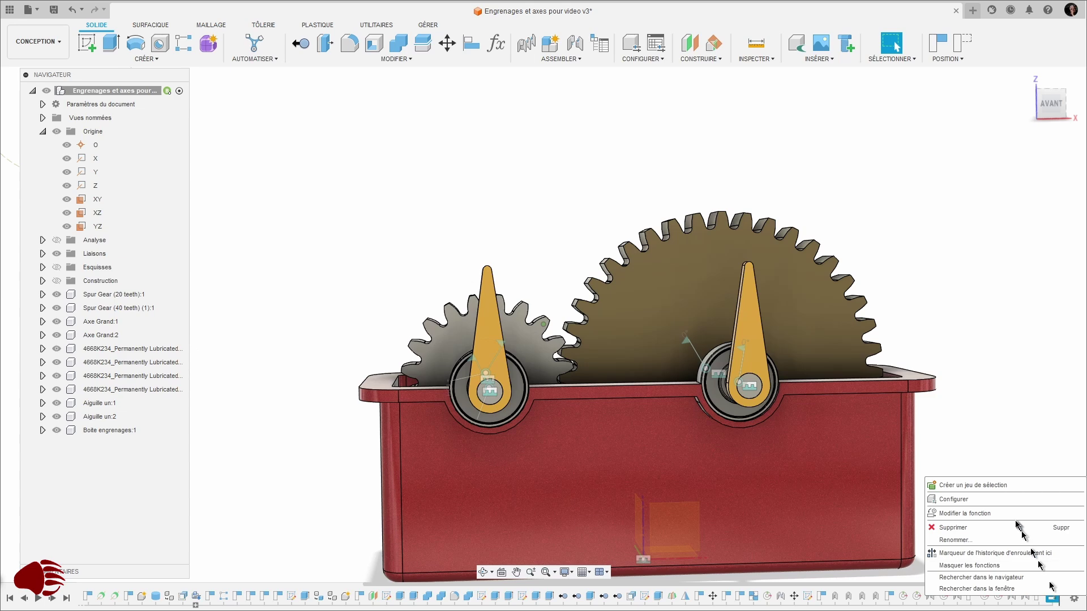
click(985, 513)
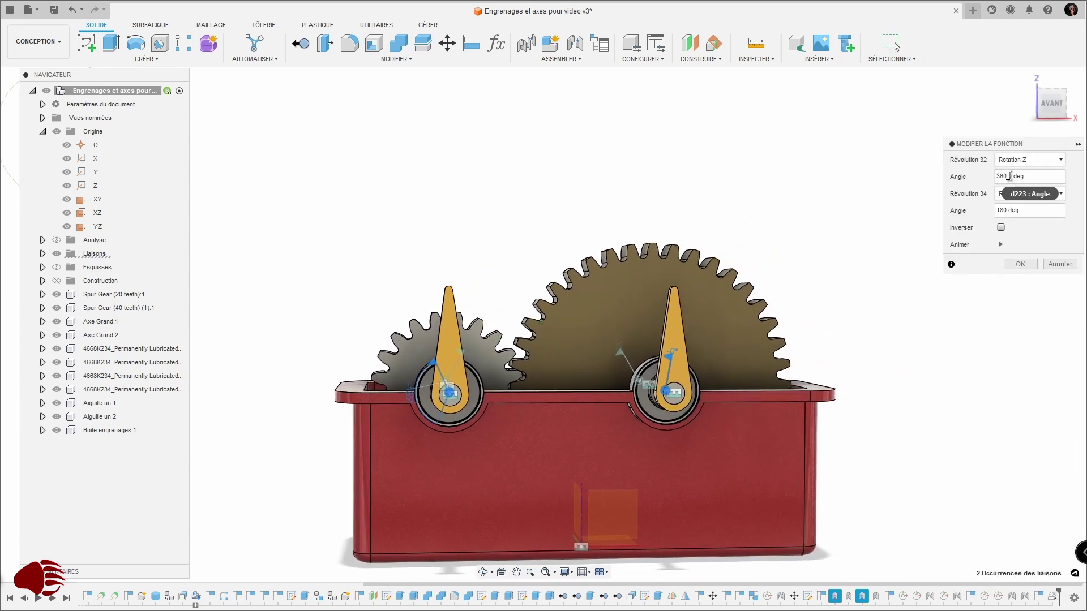
click(998, 210)
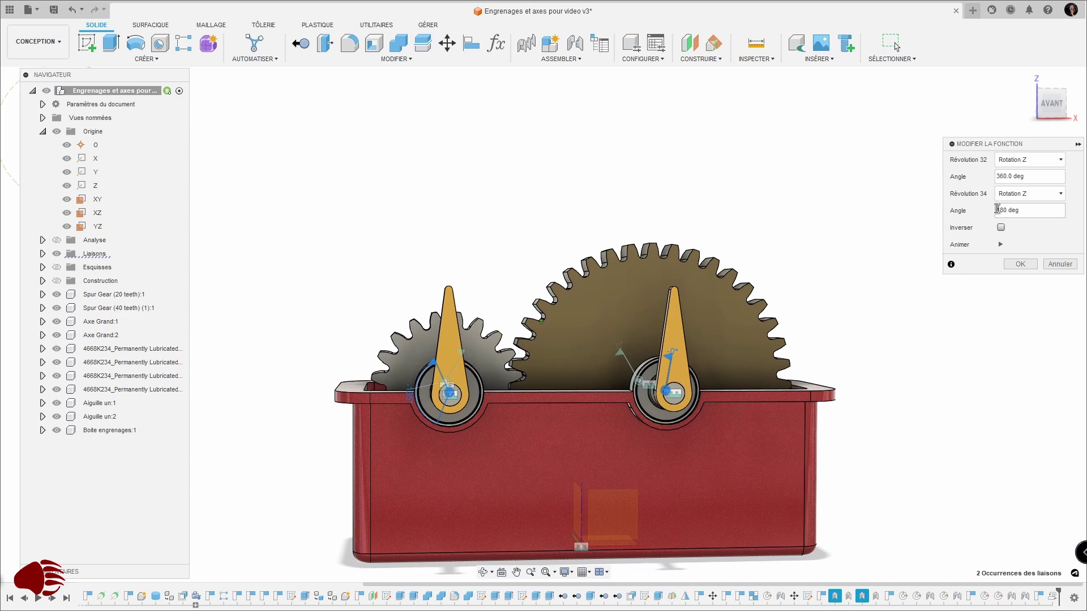
text(-)
click(1019, 264)
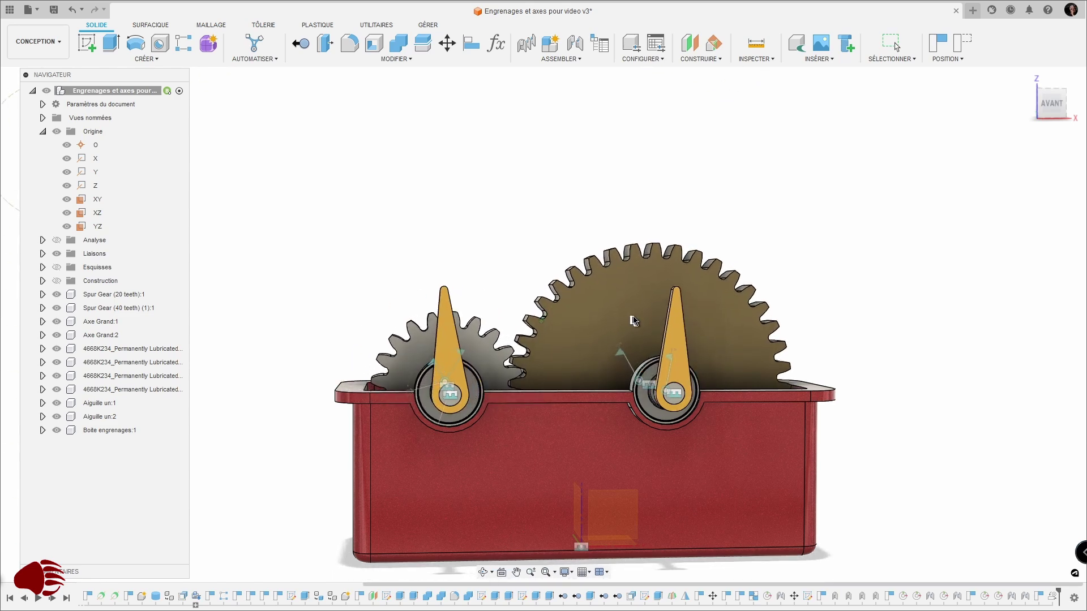
key(Escape)
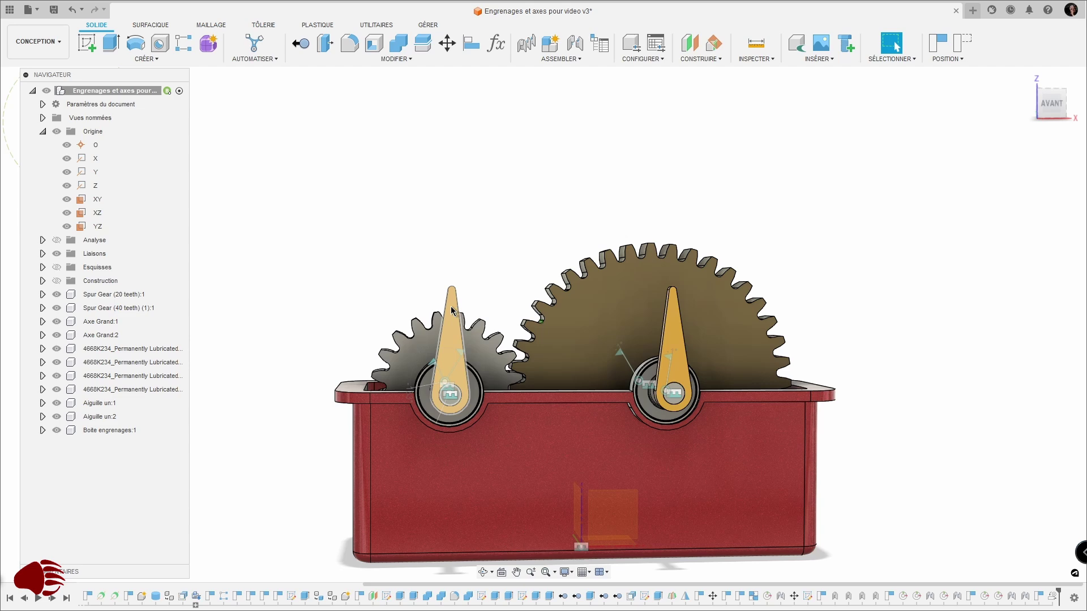
drag(453, 310, 453, 367)
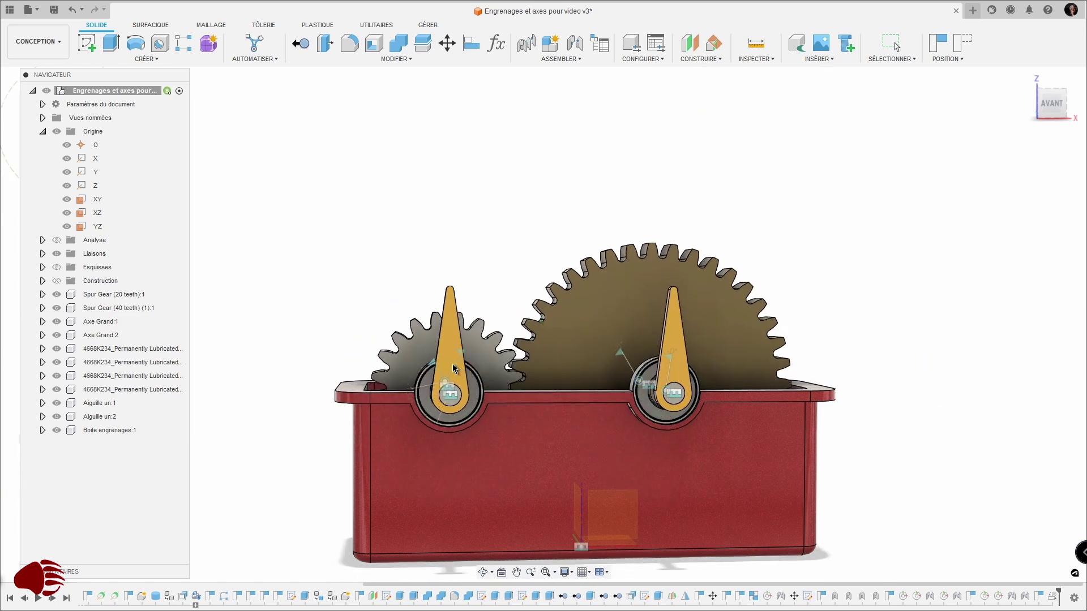